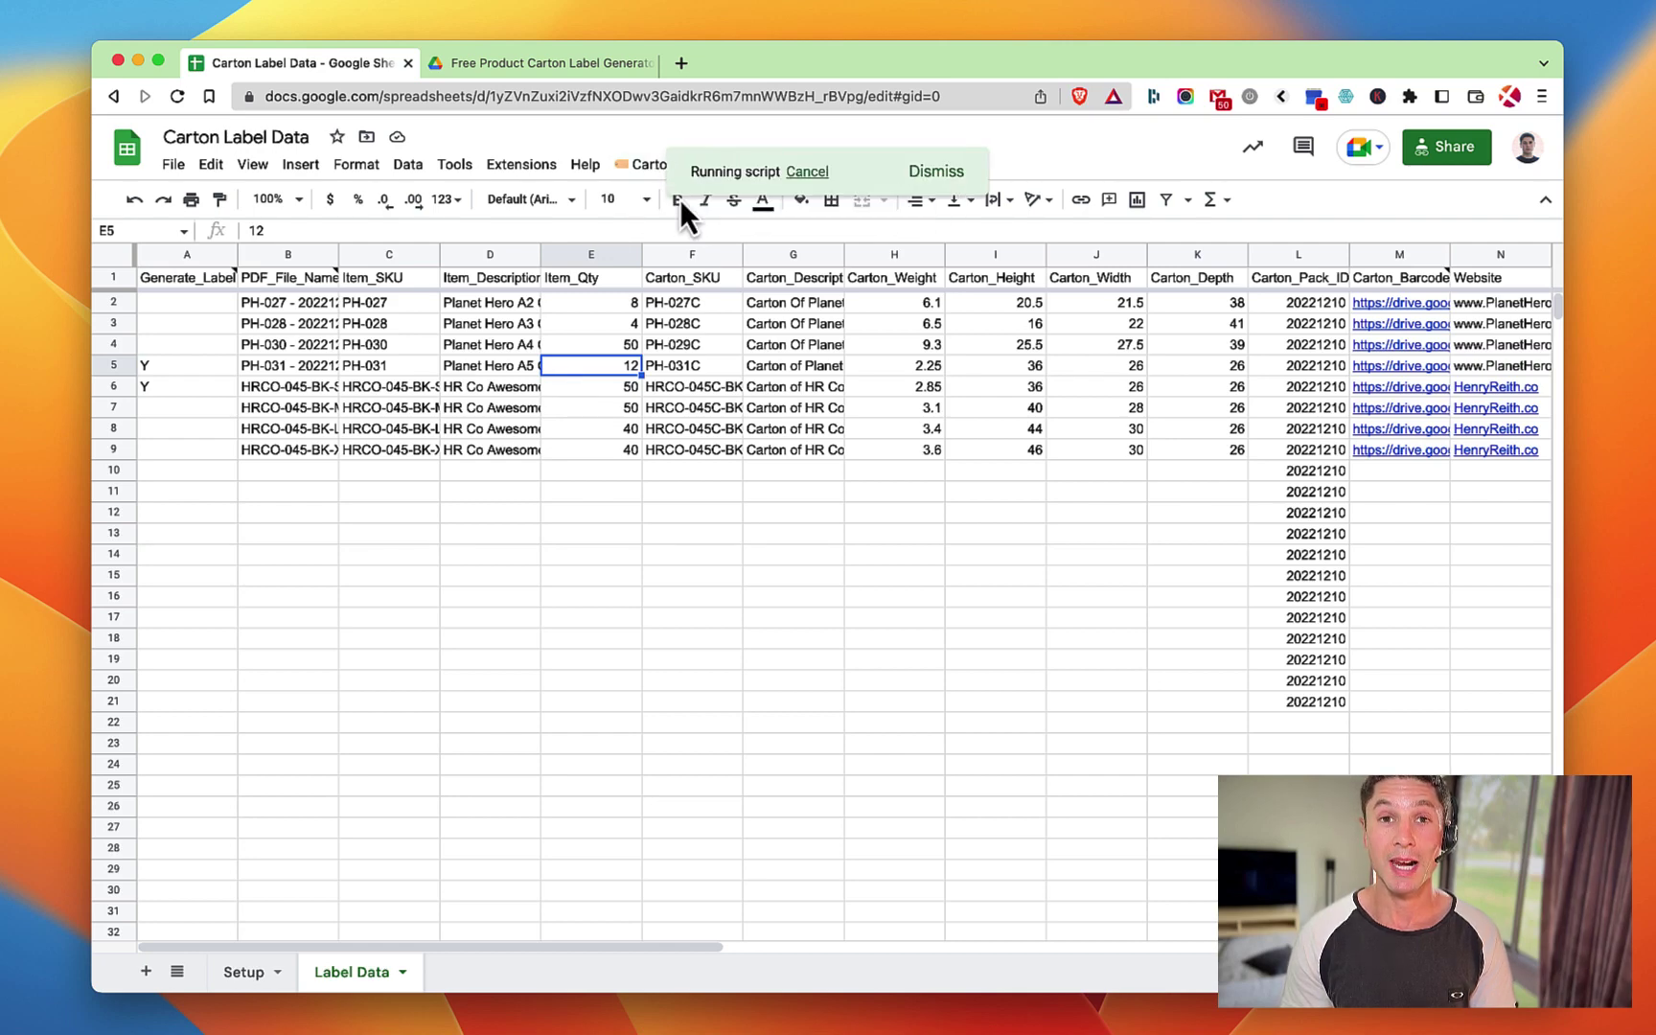
Open the Drive PDFs folder and preview the generated PH-031 carton label PDF.
{"action": "left_click", "coordinate": [595, 65]}
{"action": "left_click", "coordinate": [514, 300]}
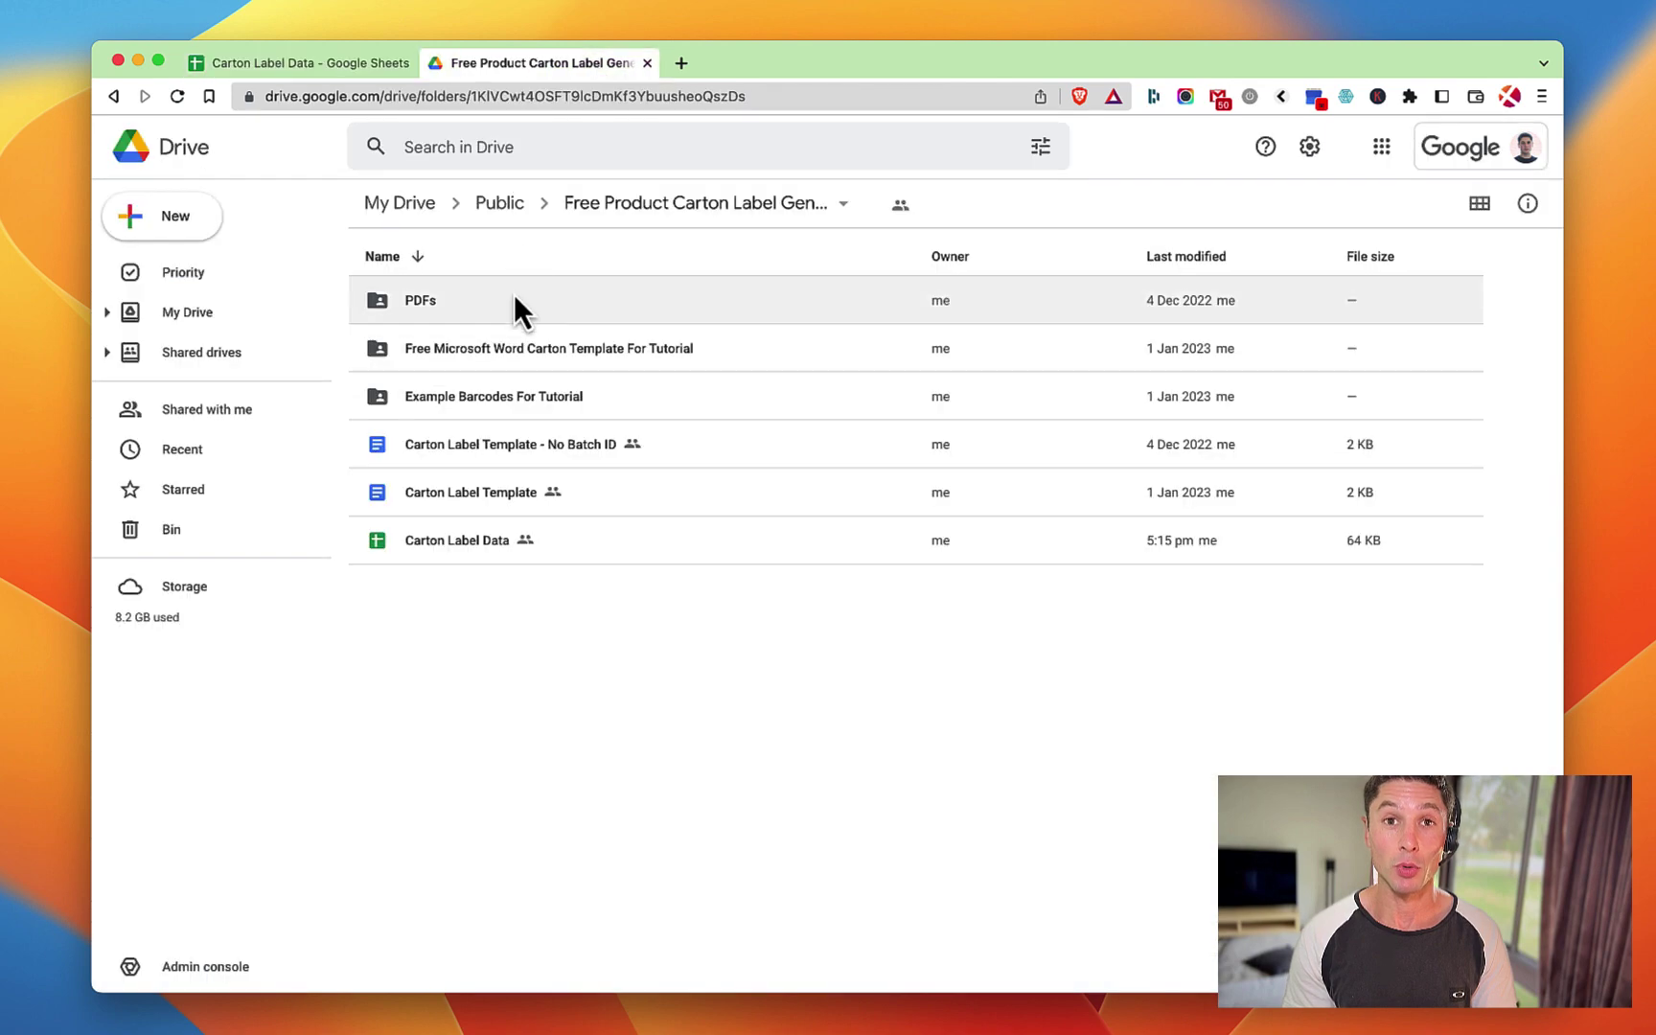
{"action": "double_click", "coordinate": [514, 300]}
{"action": "double_click", "coordinate": [497, 303]}
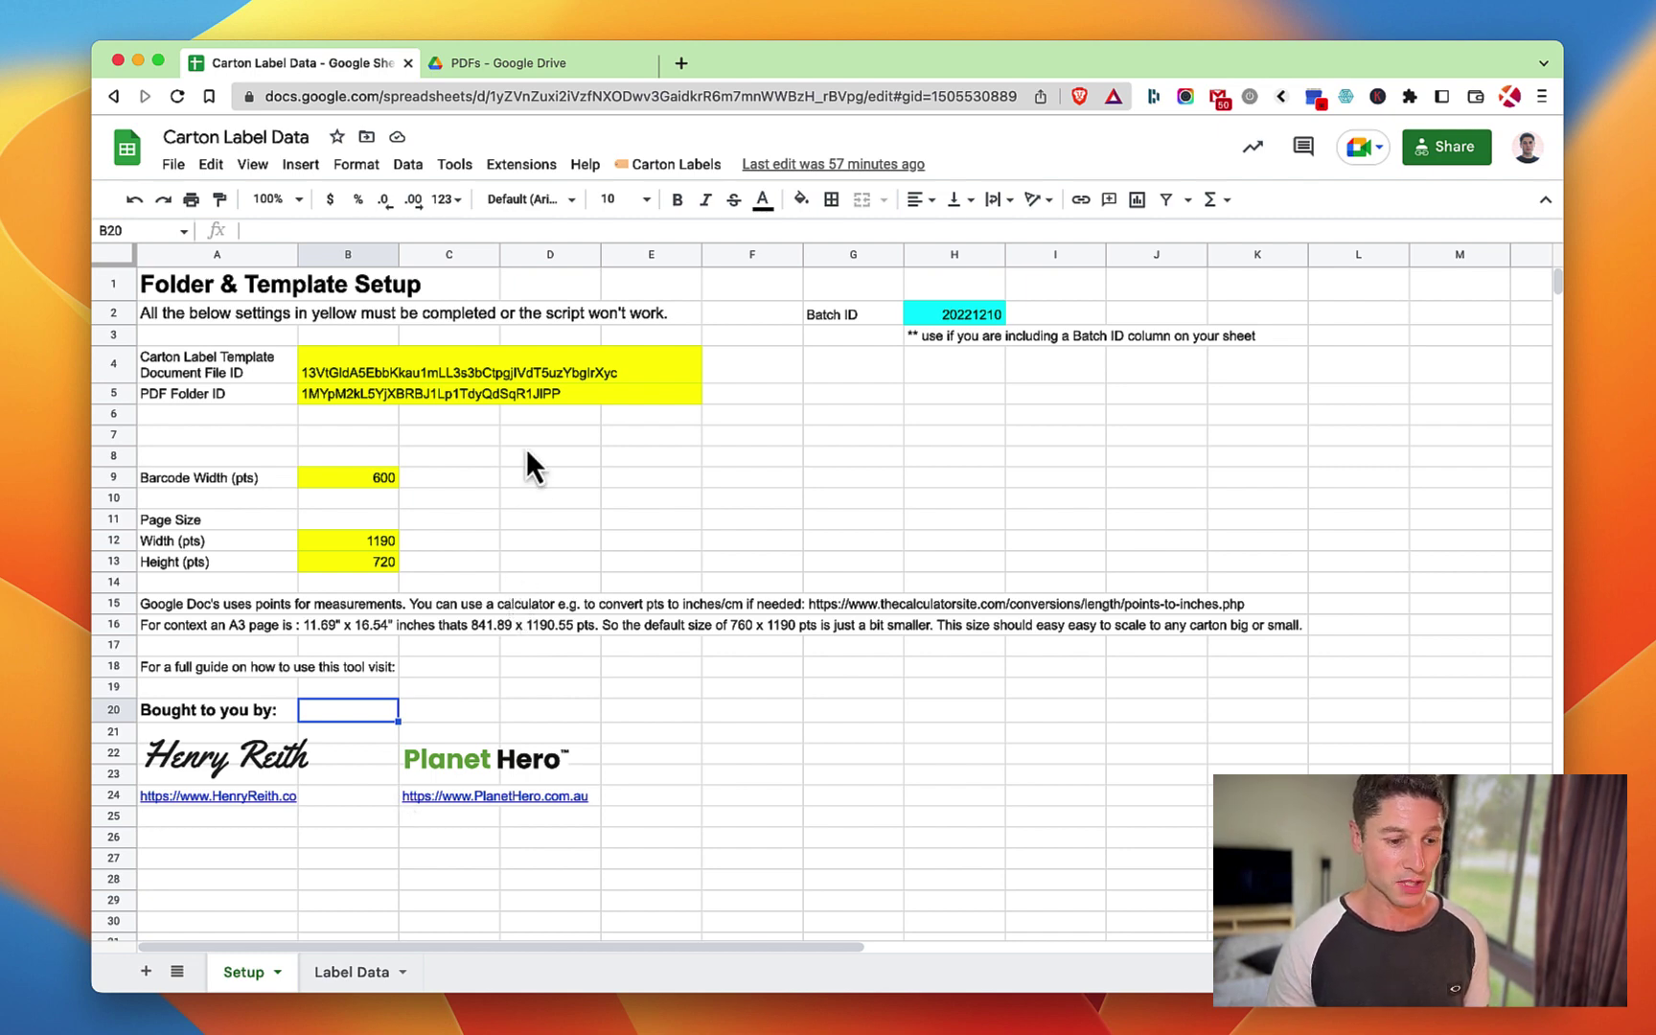
On the Label Data sheet, inspect the row 6 item description and the B5 file-name formula.
{"action": "left_click", "coordinate": [352, 967]}
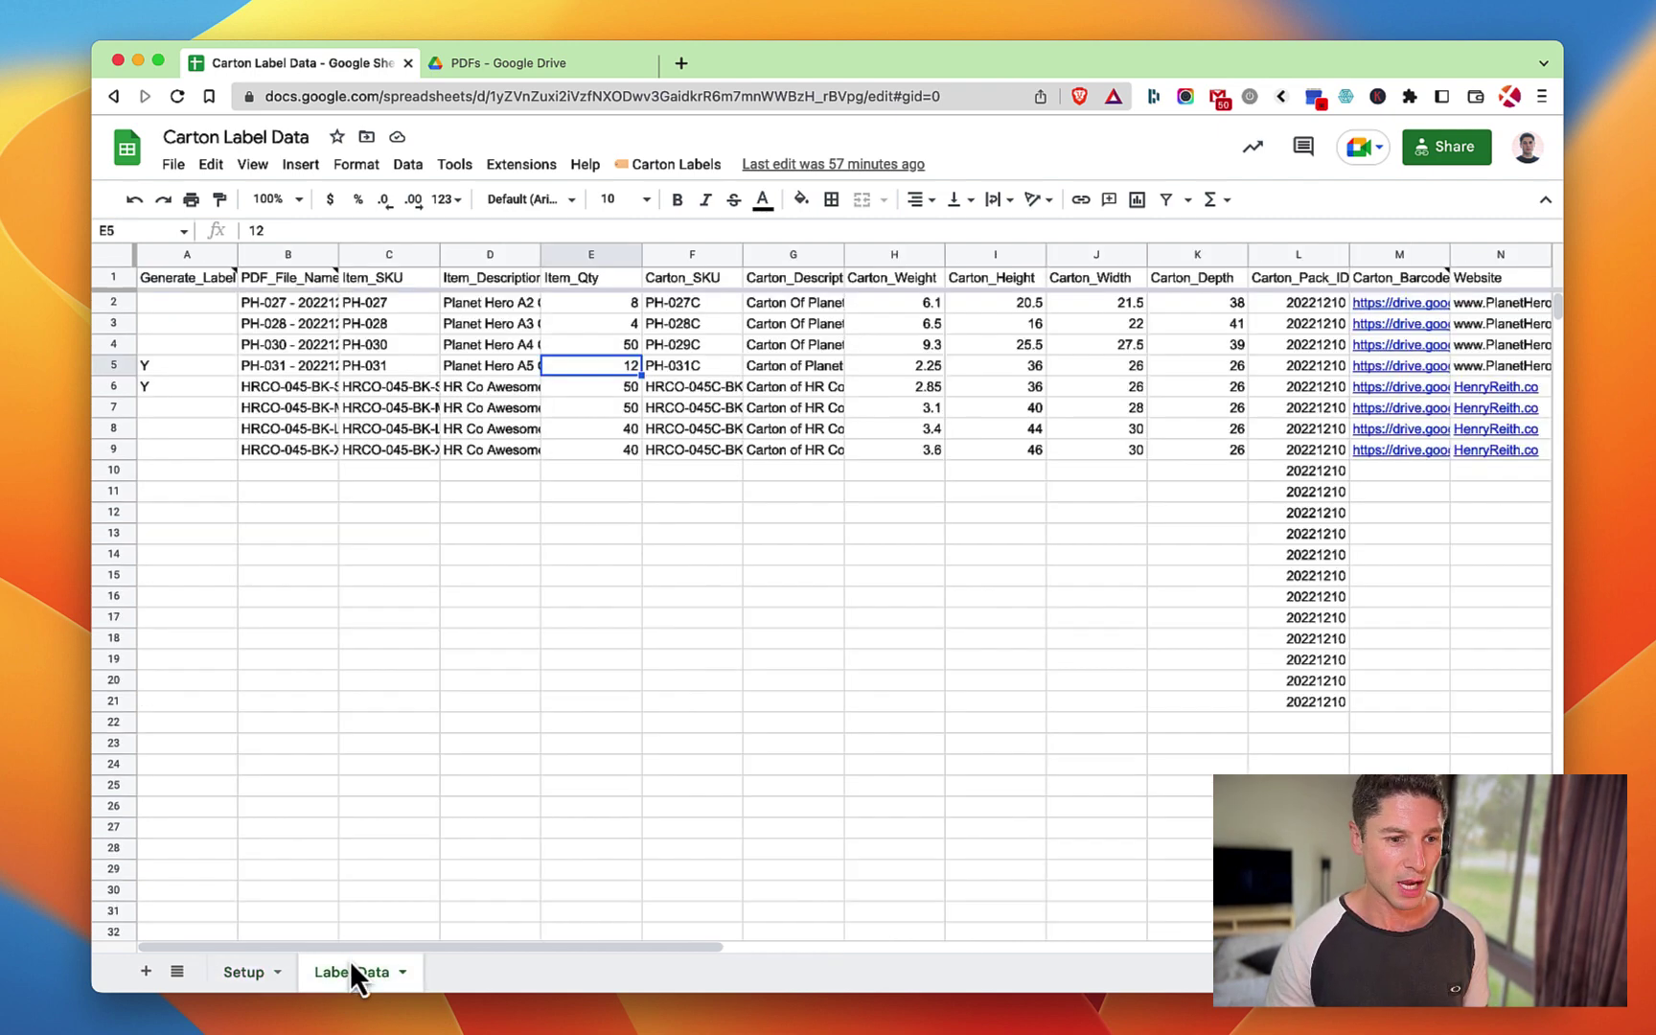
{"action": "left_click", "coordinate": [484, 388]}
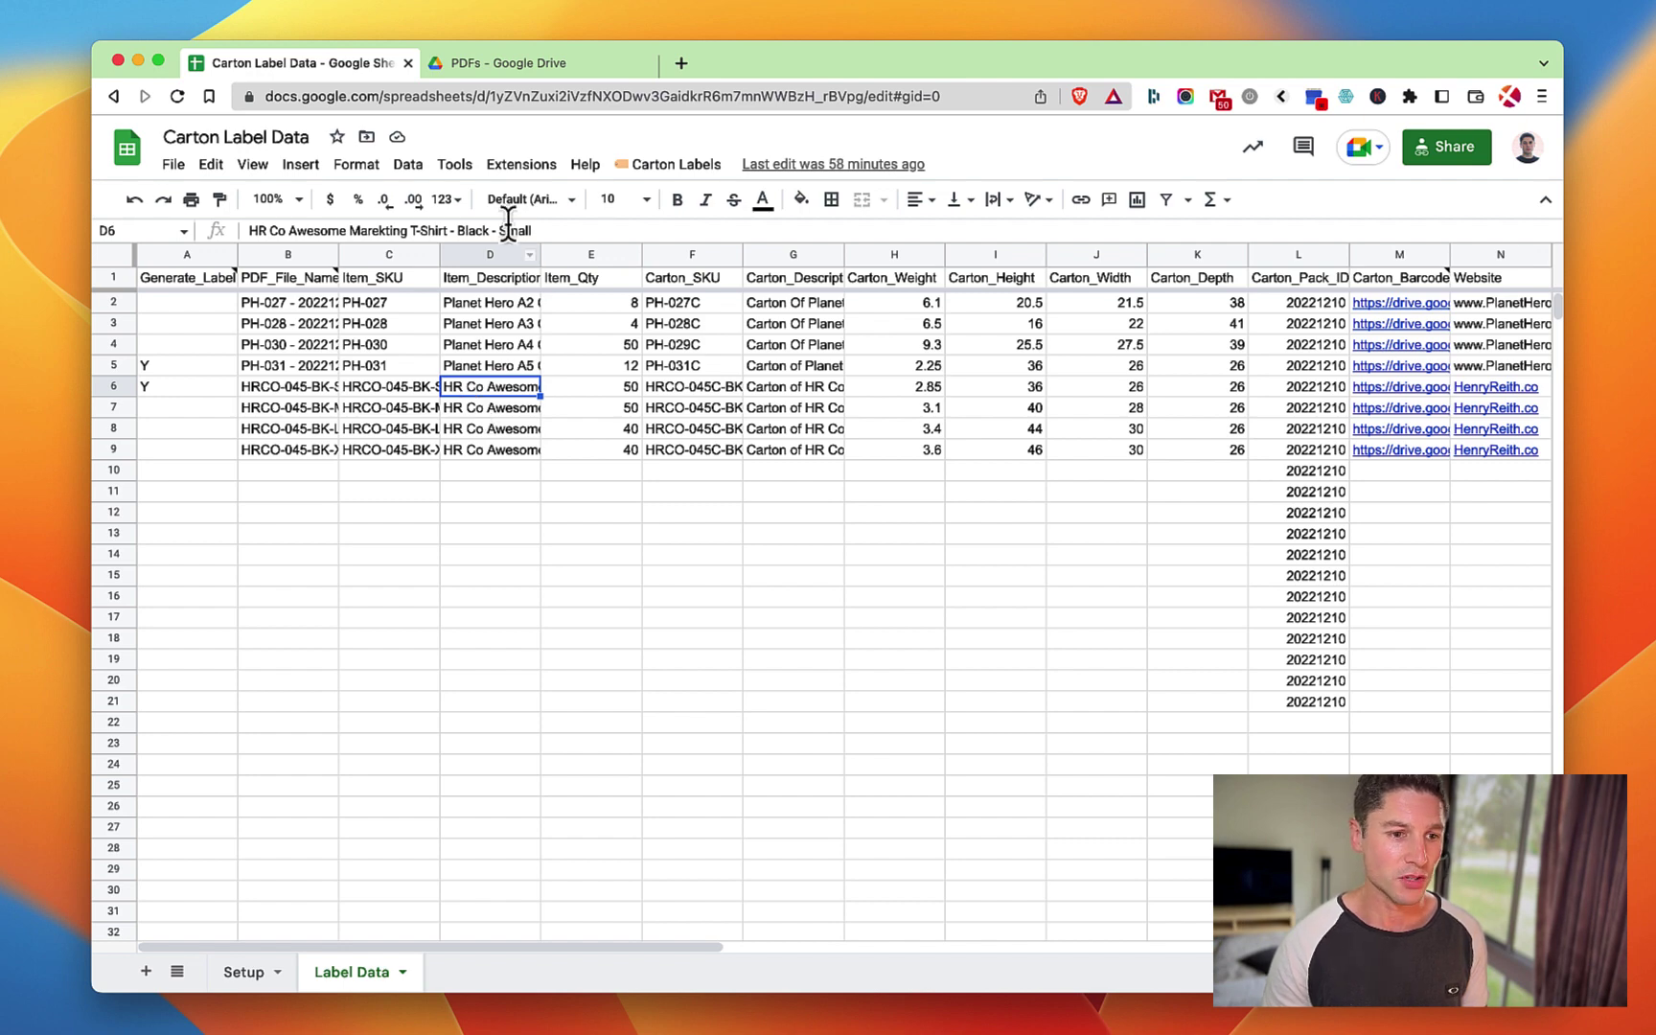
{"action": "left_click", "coordinate": [288, 369]}
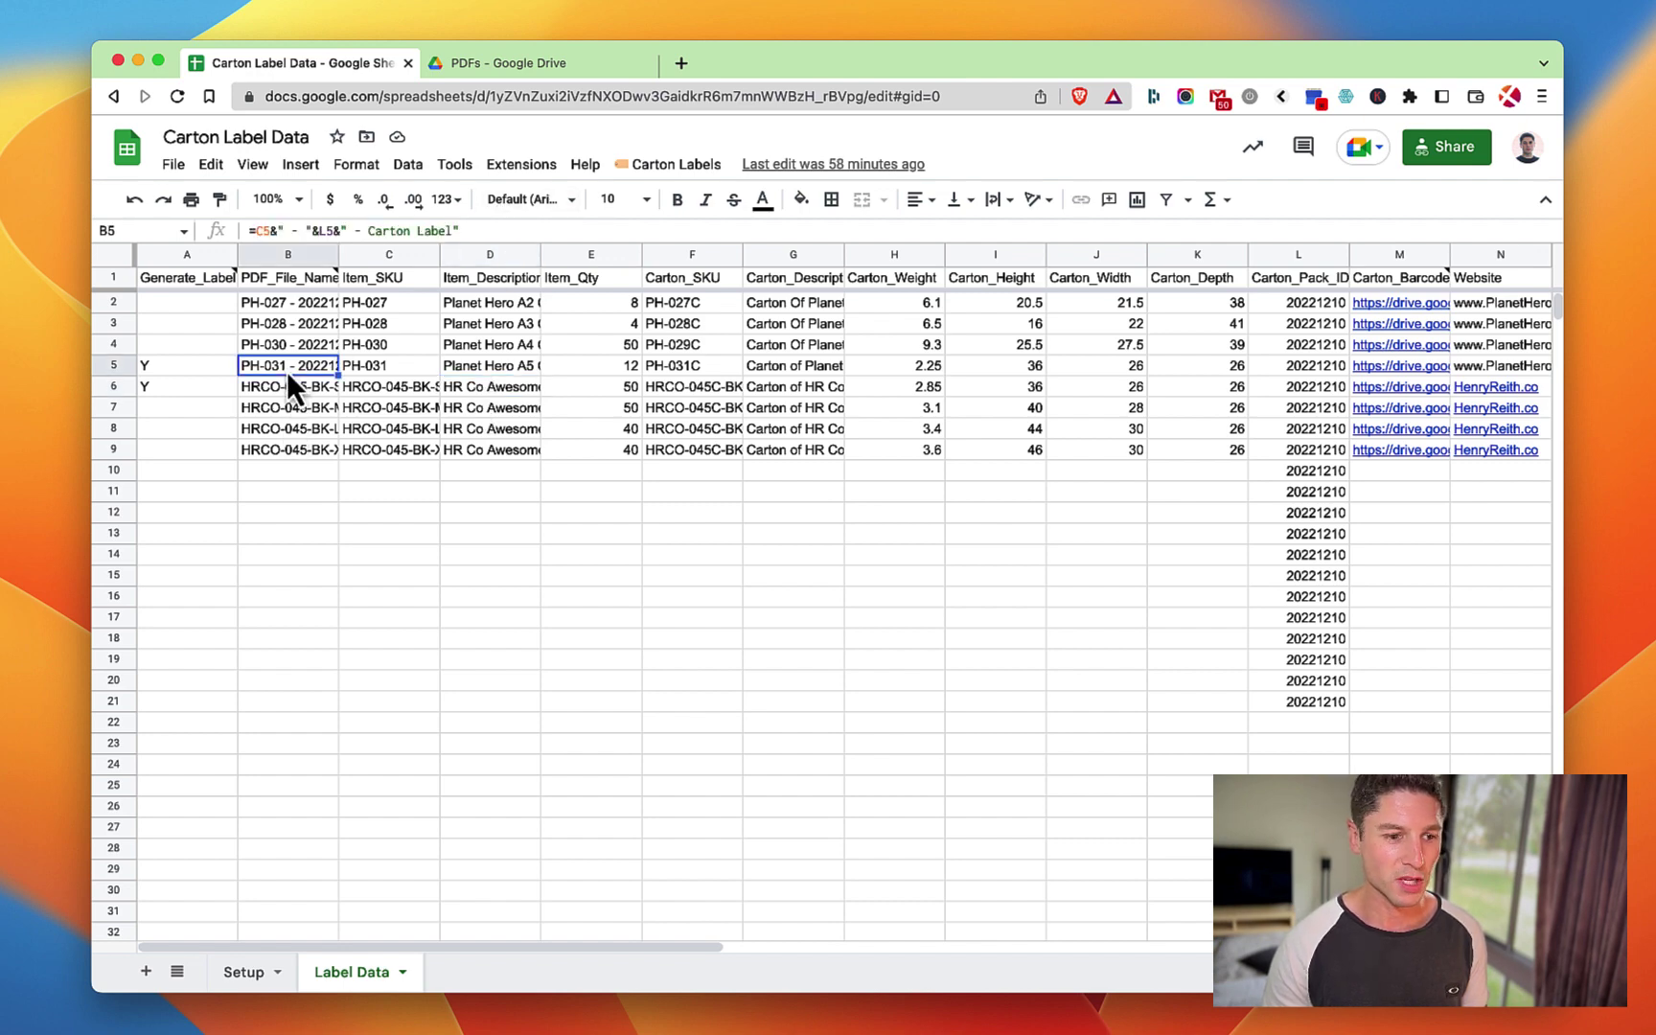
Preview the PH-031 carton label PDF in the Drive PDFs folder.
{"action": "left_click", "coordinate": [501, 63]}
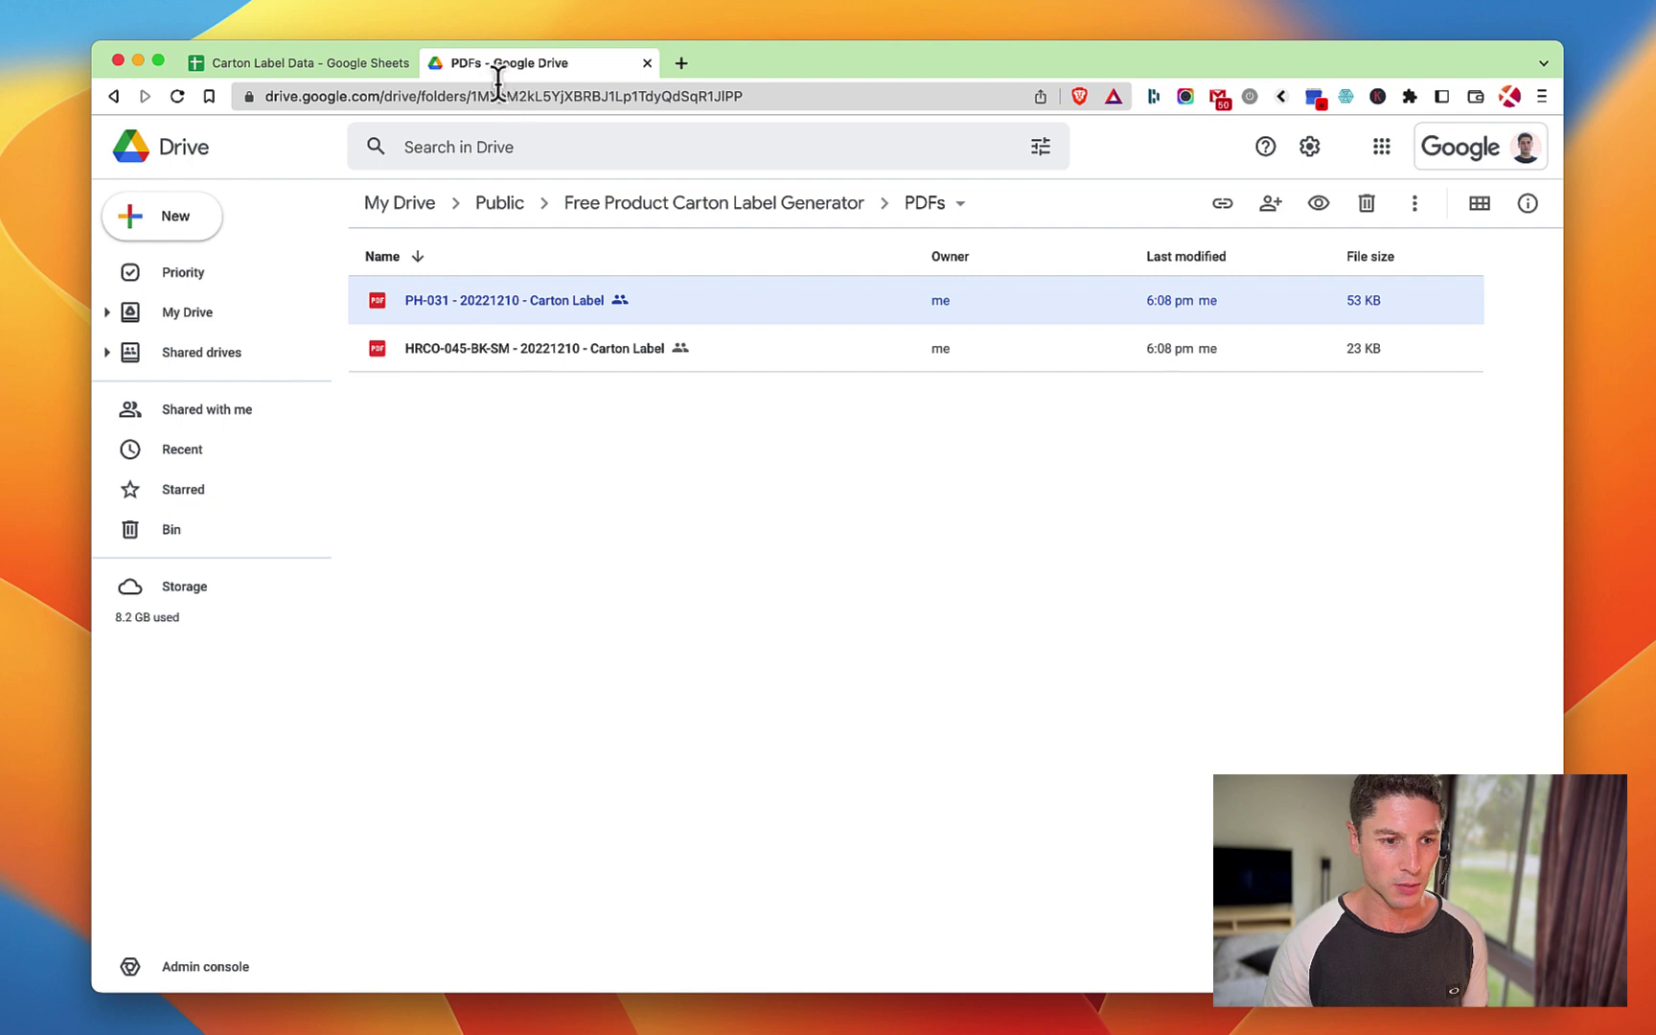
{"action": "double_click", "coordinate": [457, 306]}
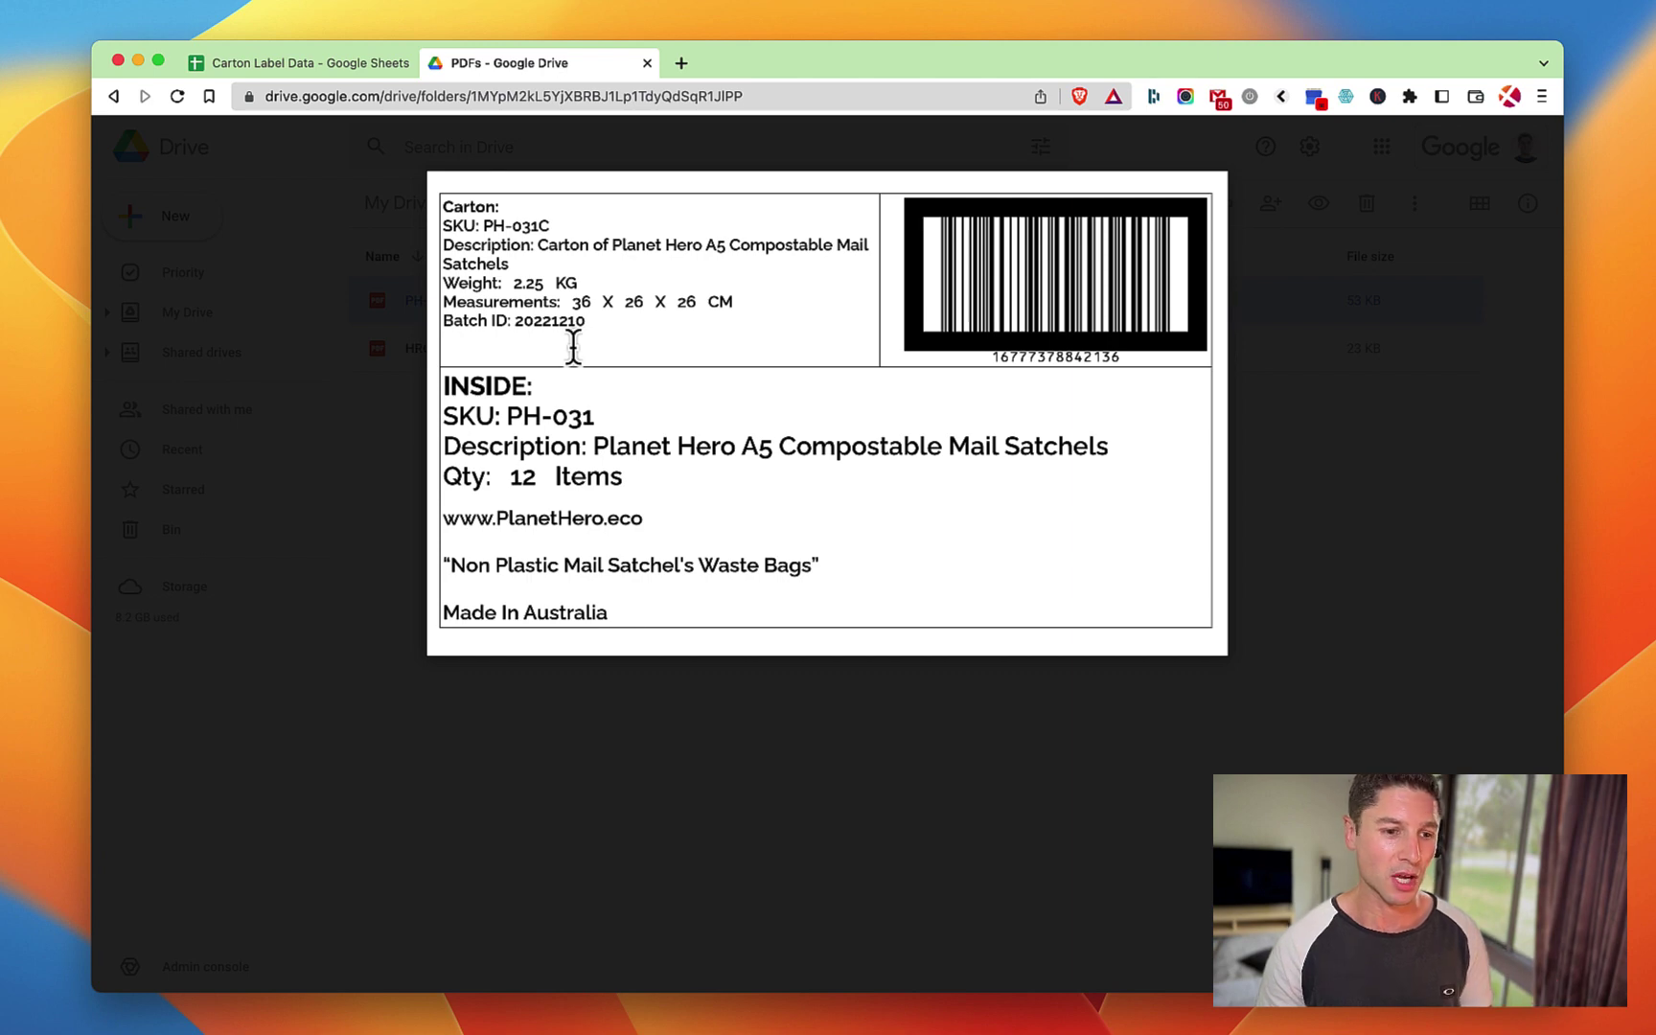
{"action": "left_click", "coordinate": [373, 324]}
Move both generated label PDFs to the bin and go up to the parent folder.
{"action": "left_click_drag", "start_coordinate": [556, 468], "coordinate": [681, 296]}
{"action": "key", "text": "Delete"}
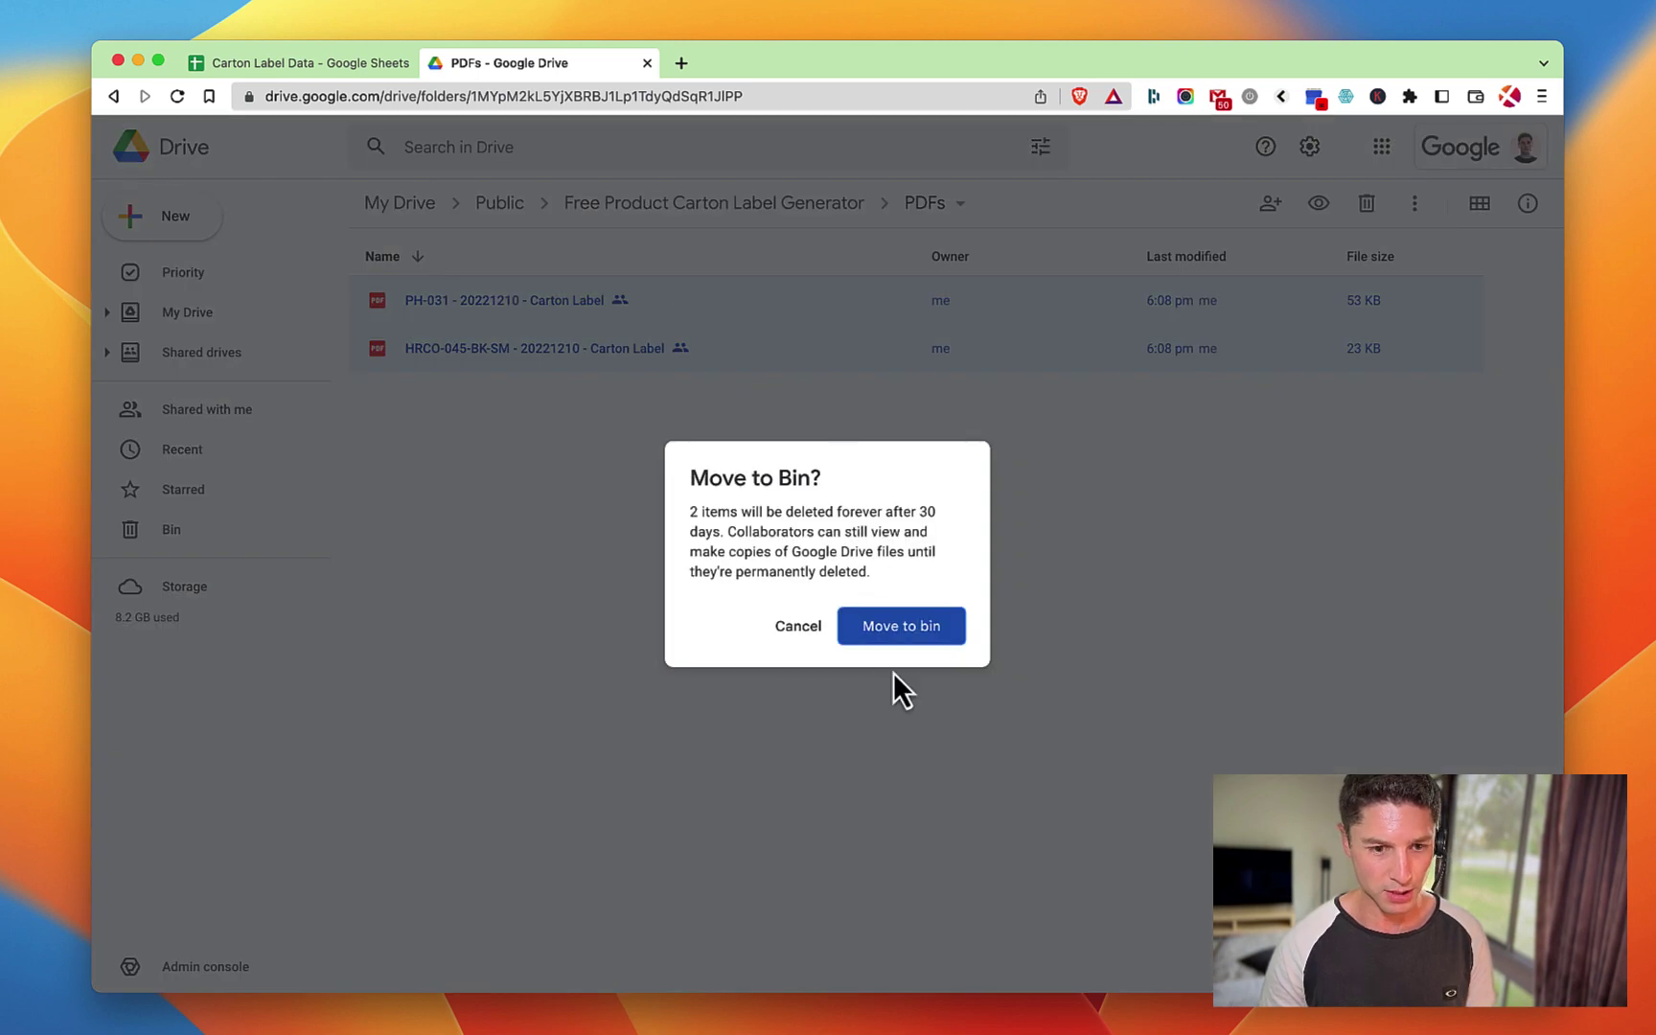
{"action": "left_click", "coordinate": [930, 648]}
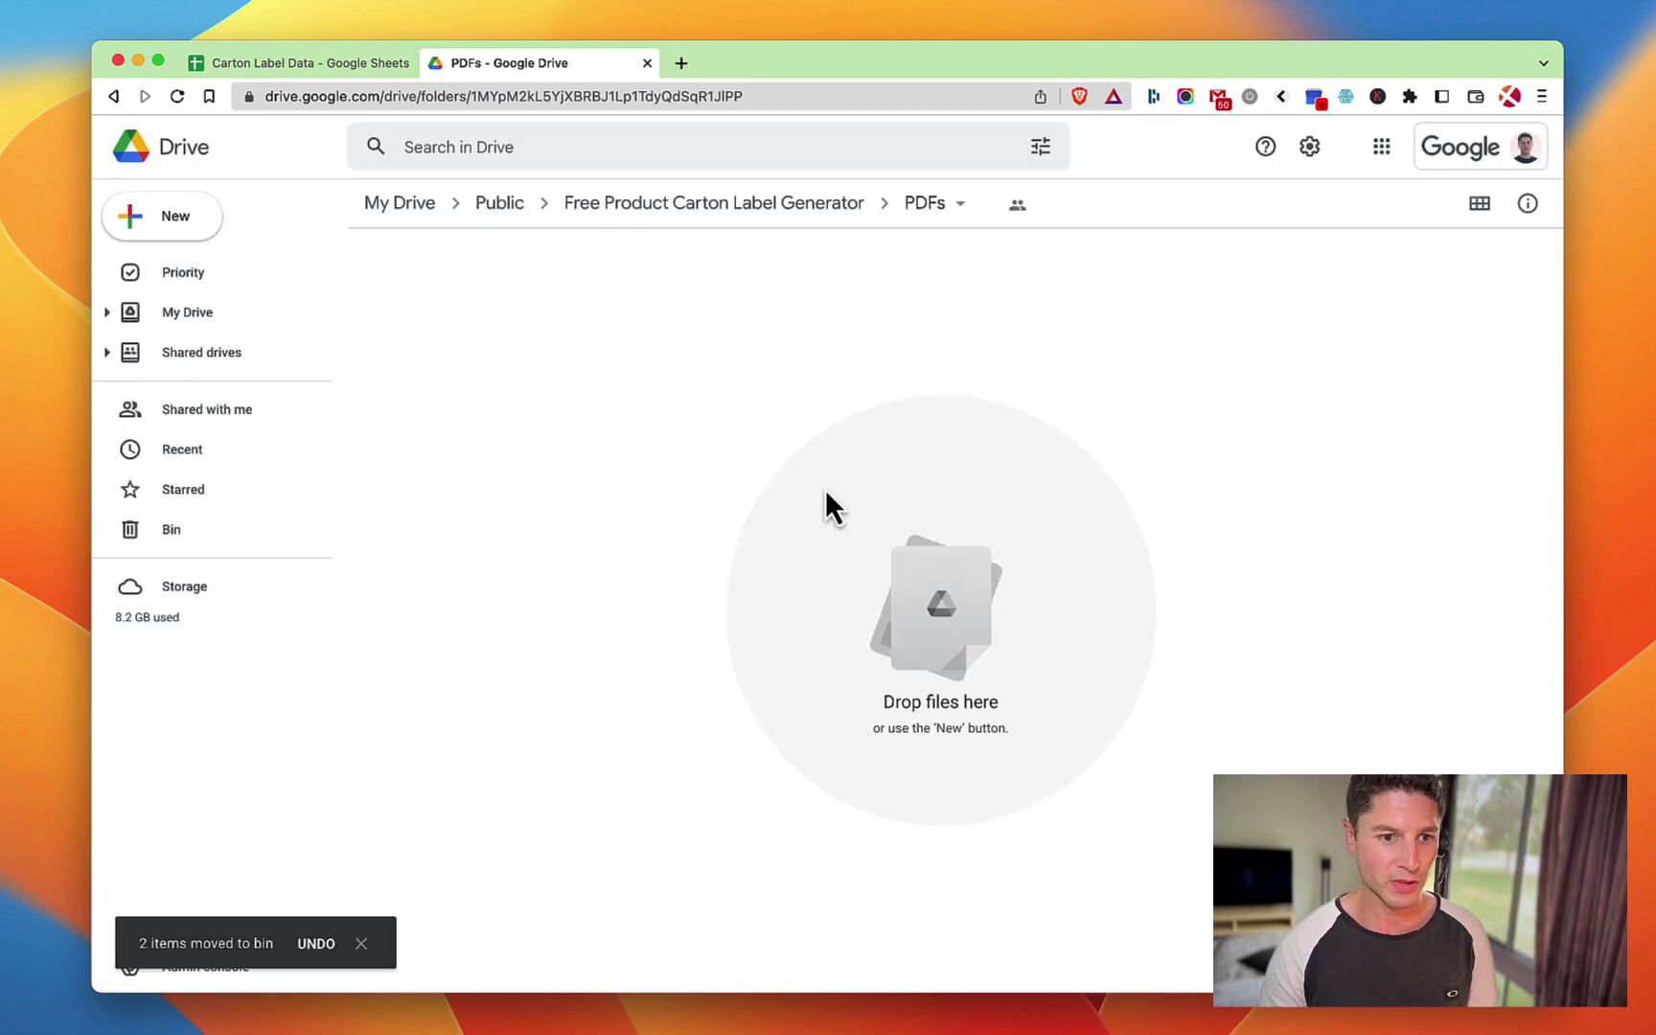
{"action": "left_click", "coordinate": [714, 216]}
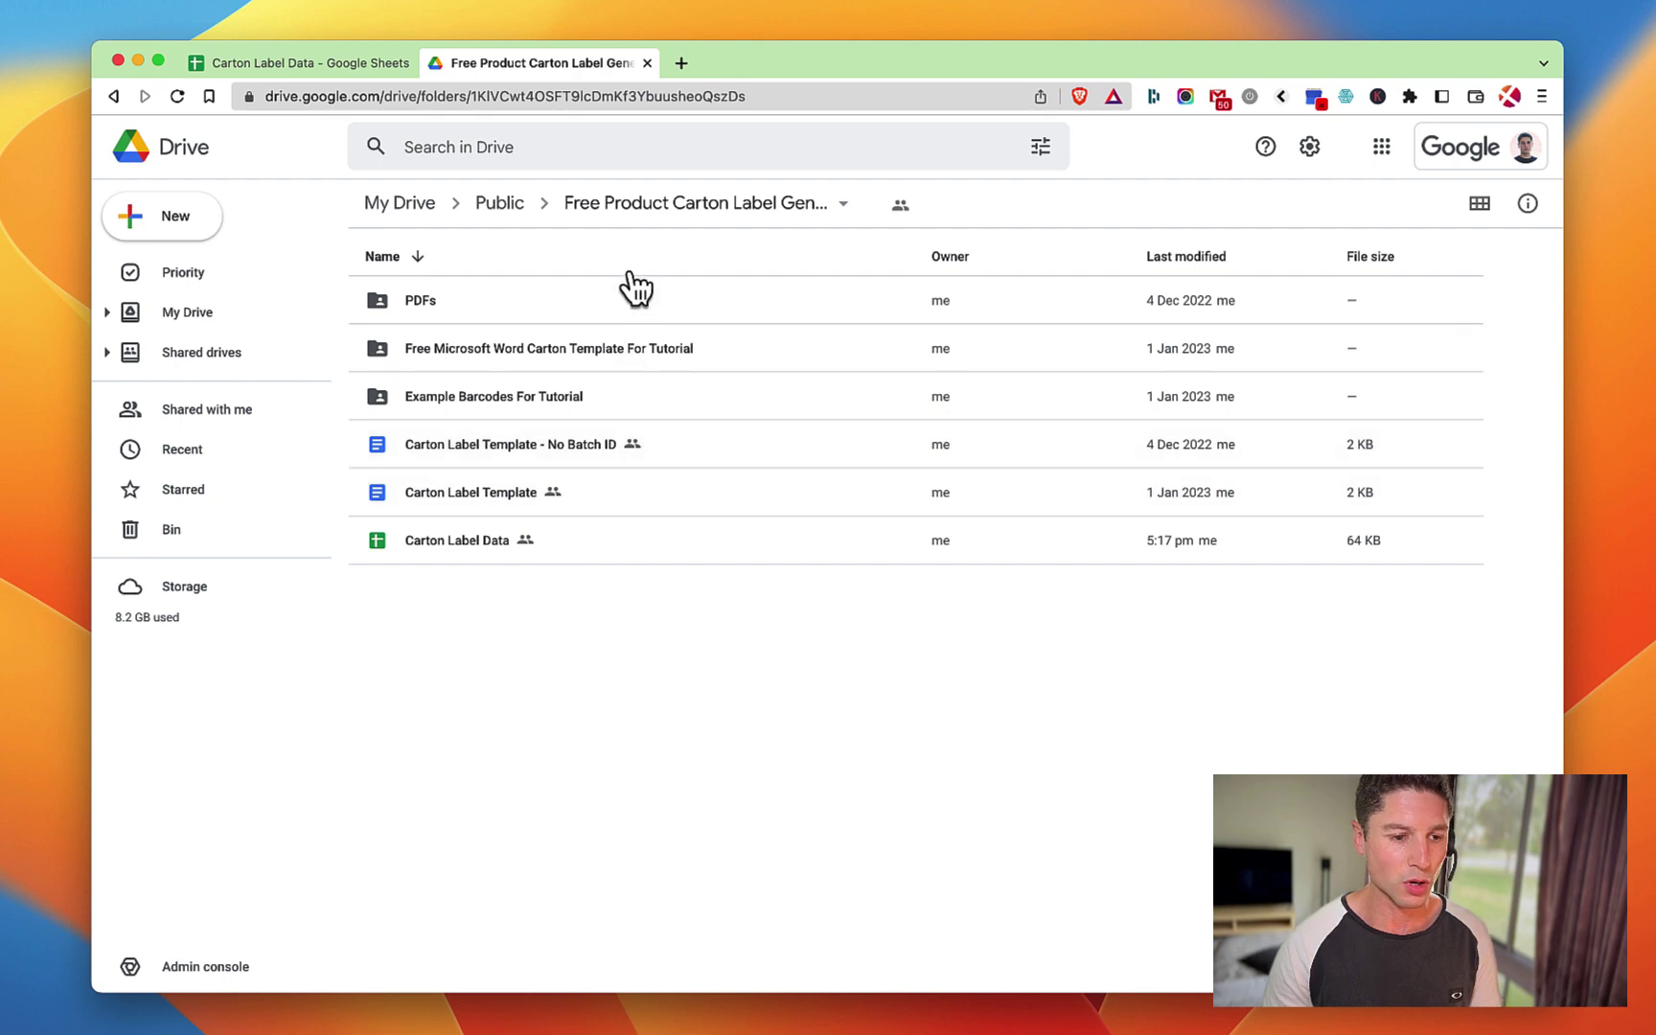
Open the Carton Label Data spreadsheet's Setup sheet from Drive.
{"action": "left_click", "coordinate": [495, 554]}
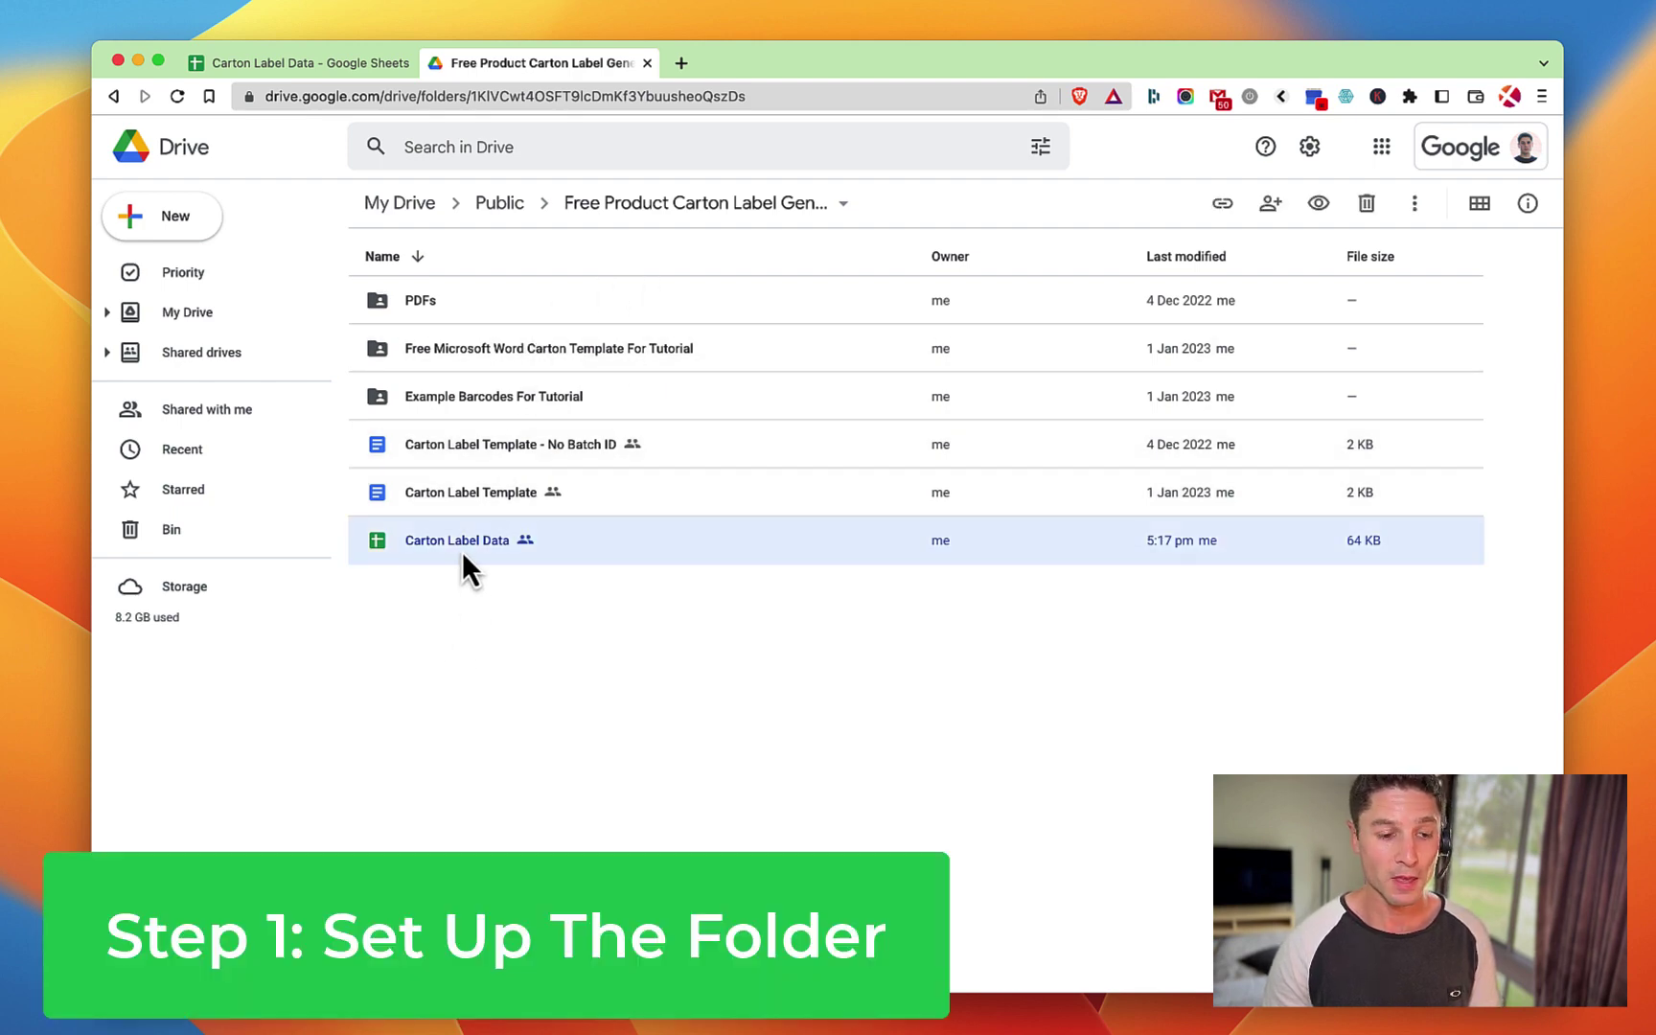
{"action": "left_click", "coordinate": [300, 71]}
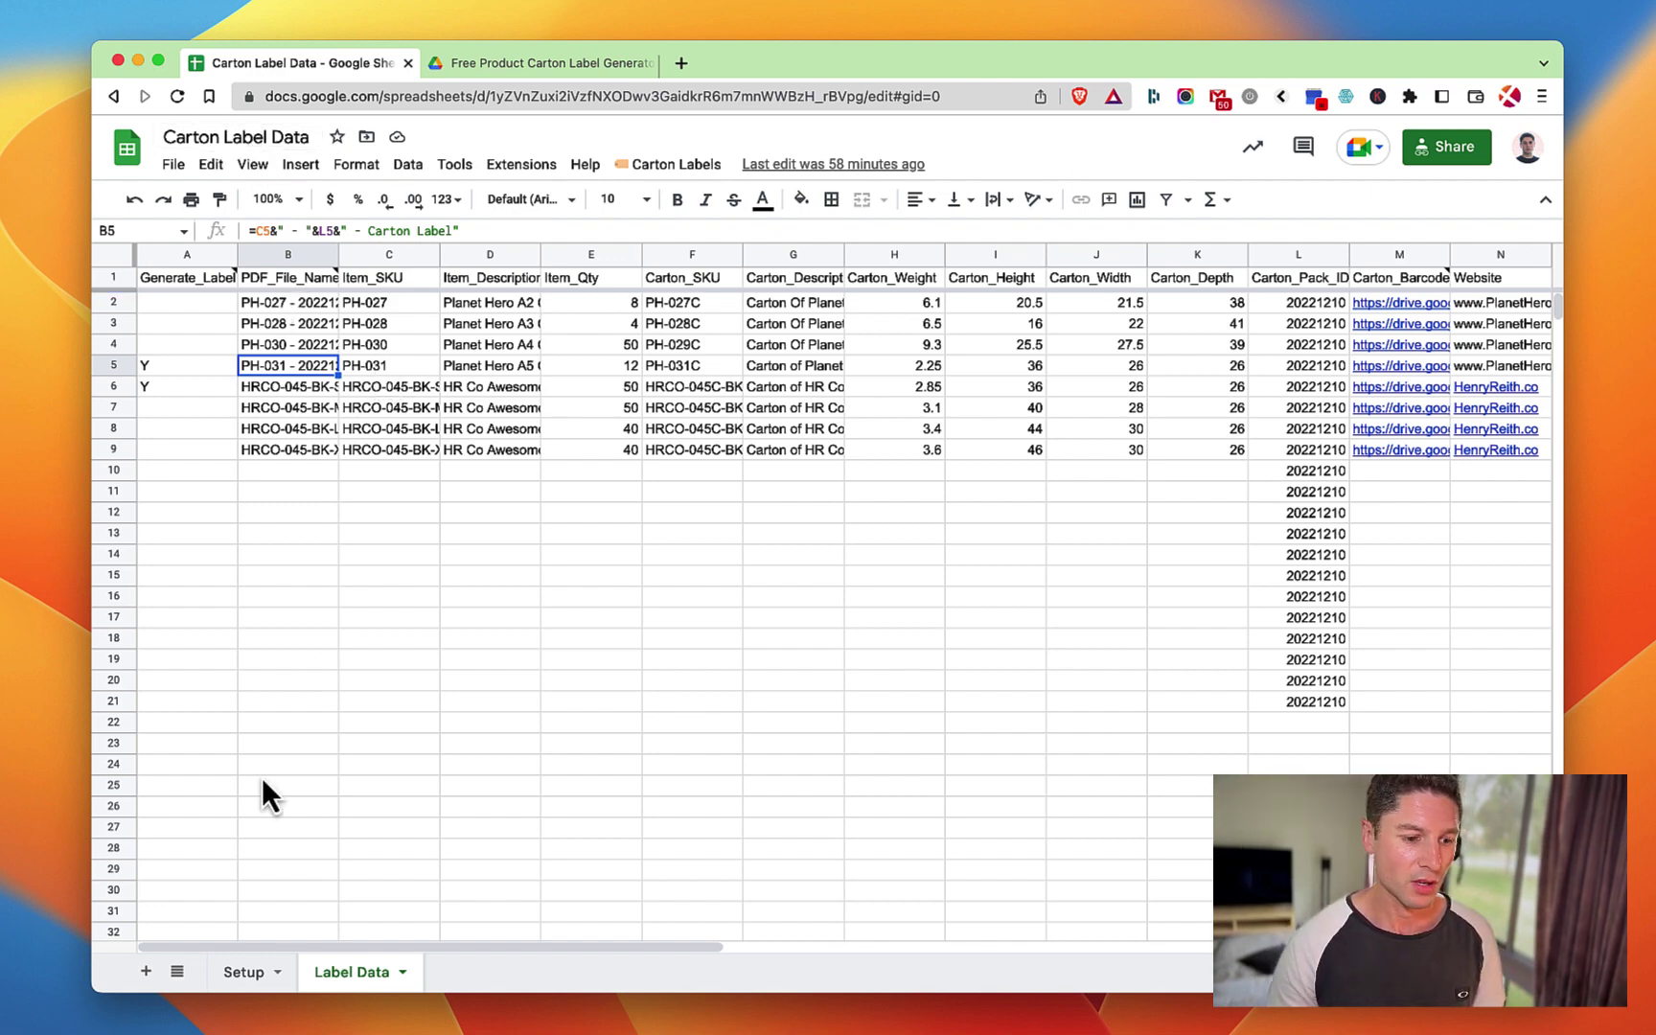
{"action": "left_click", "coordinate": [235, 975]}
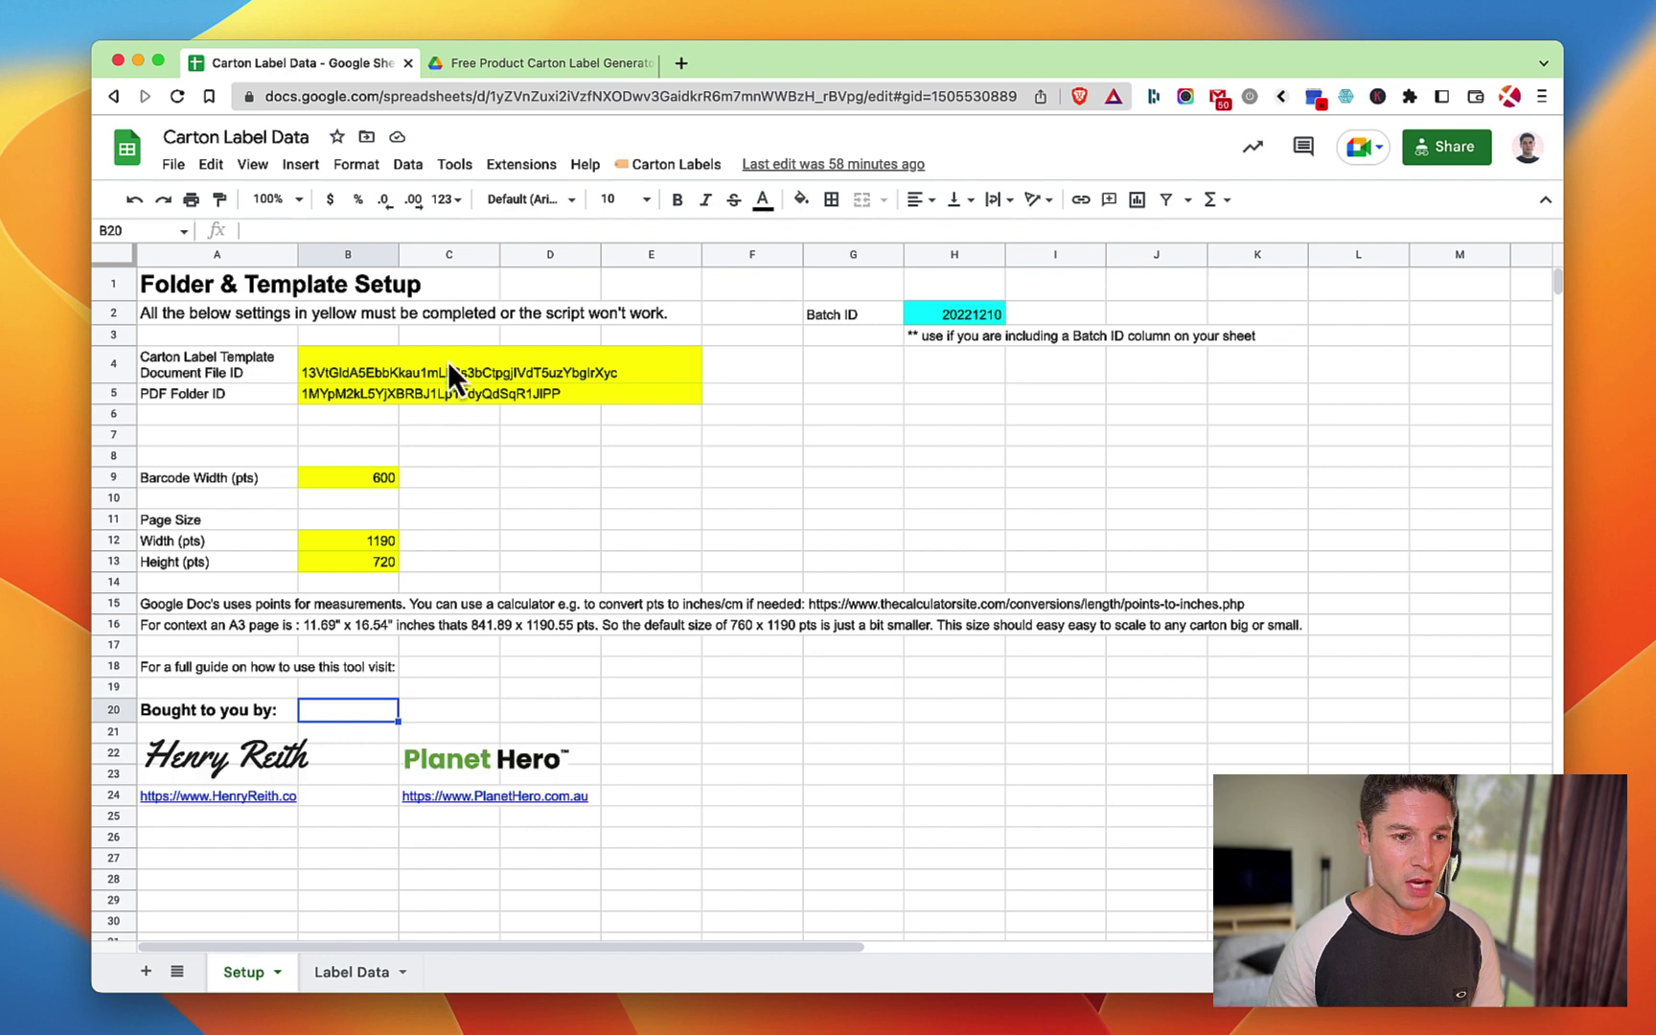
Back in the Drive folder, open the Carton Label Template document.
{"action": "left_click", "coordinate": [517, 65]}
{"action": "left_click", "coordinate": [483, 312]}
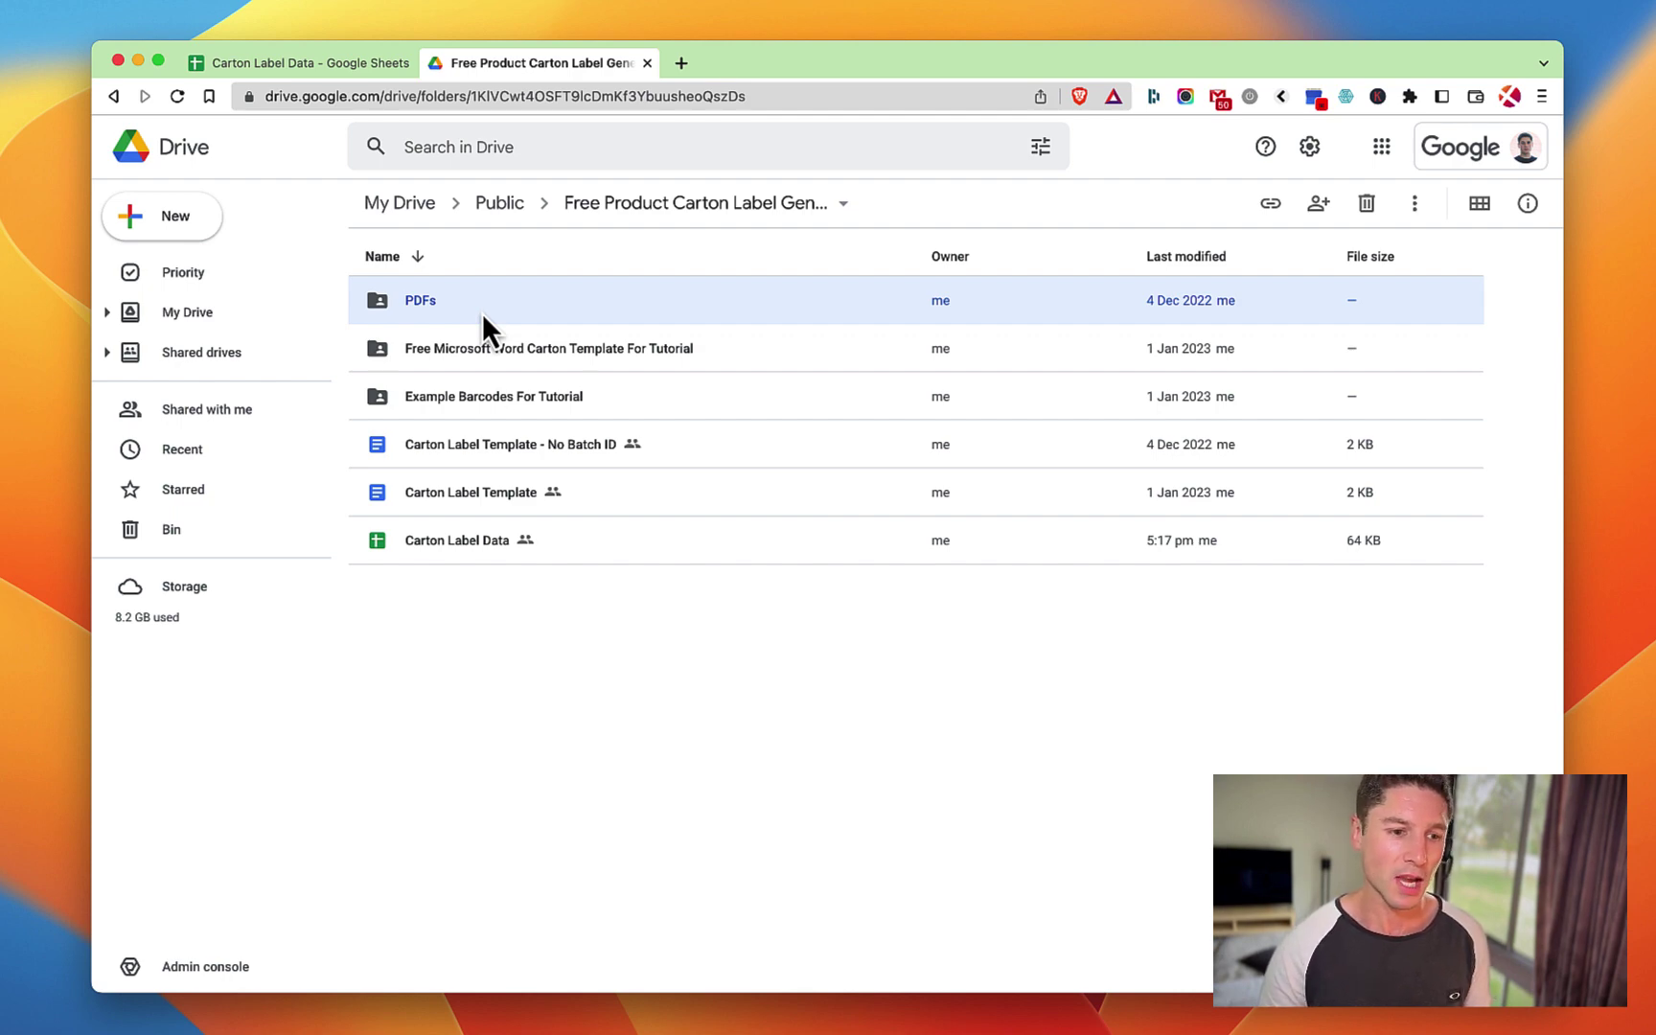
{"action": "left_click", "coordinate": [677, 709]}
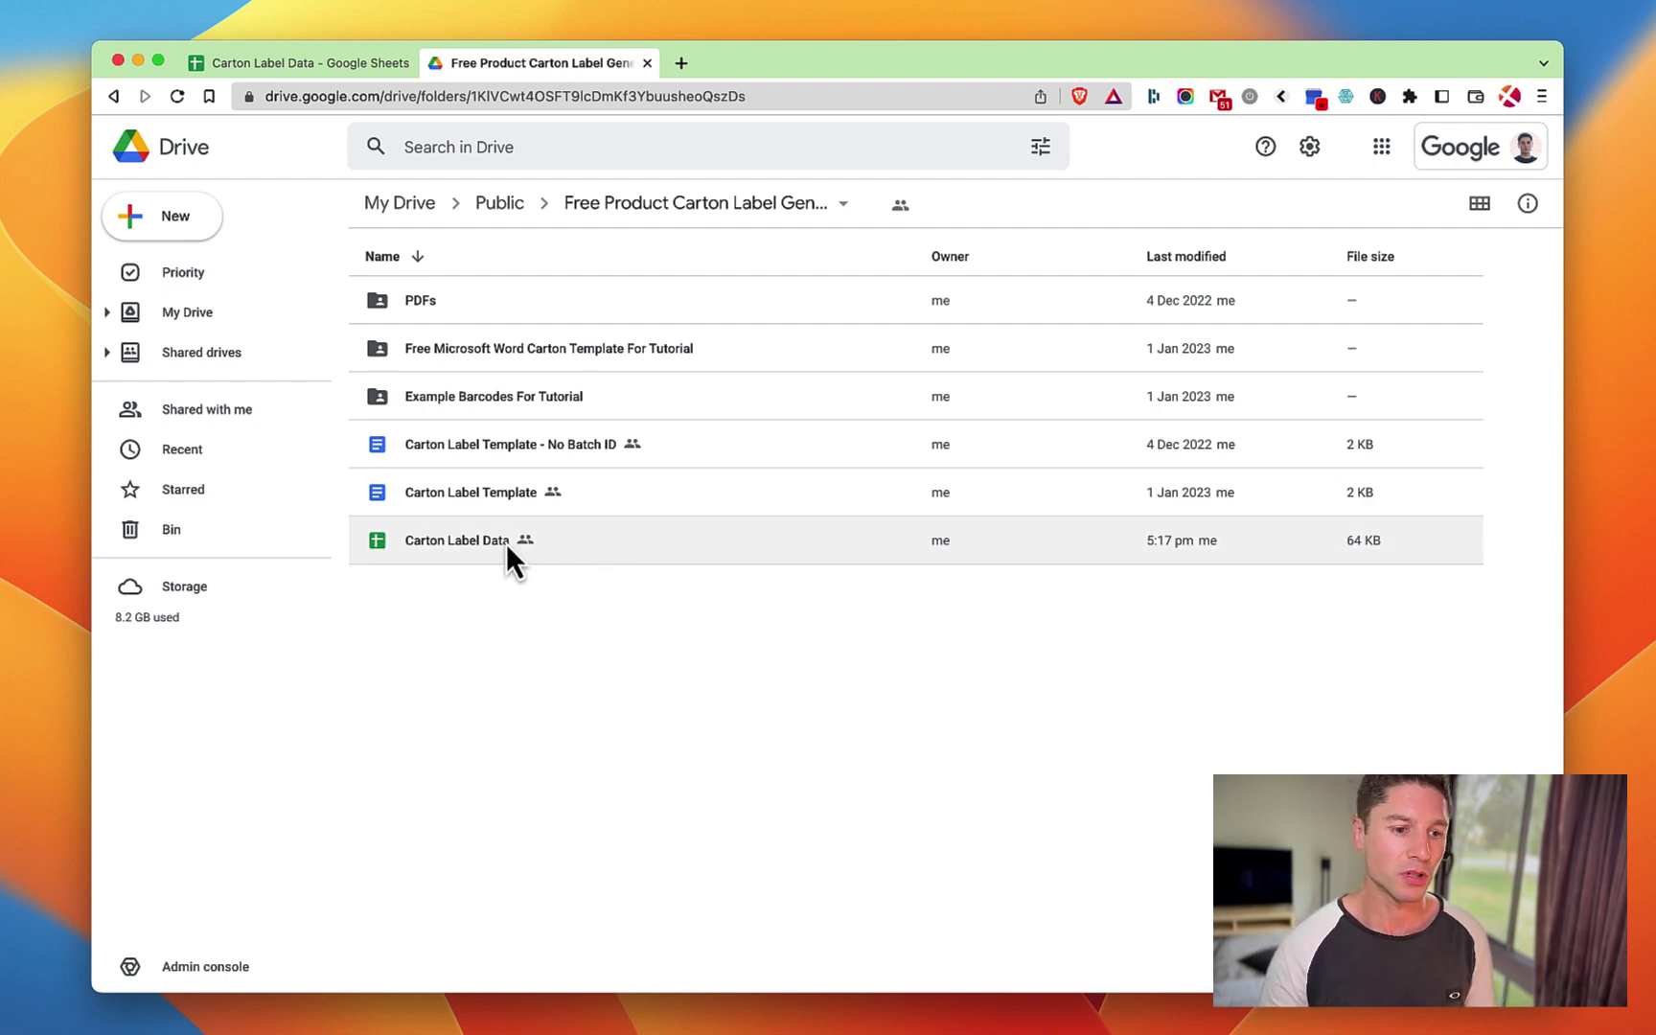
{"action": "double_click", "coordinate": [475, 493]}
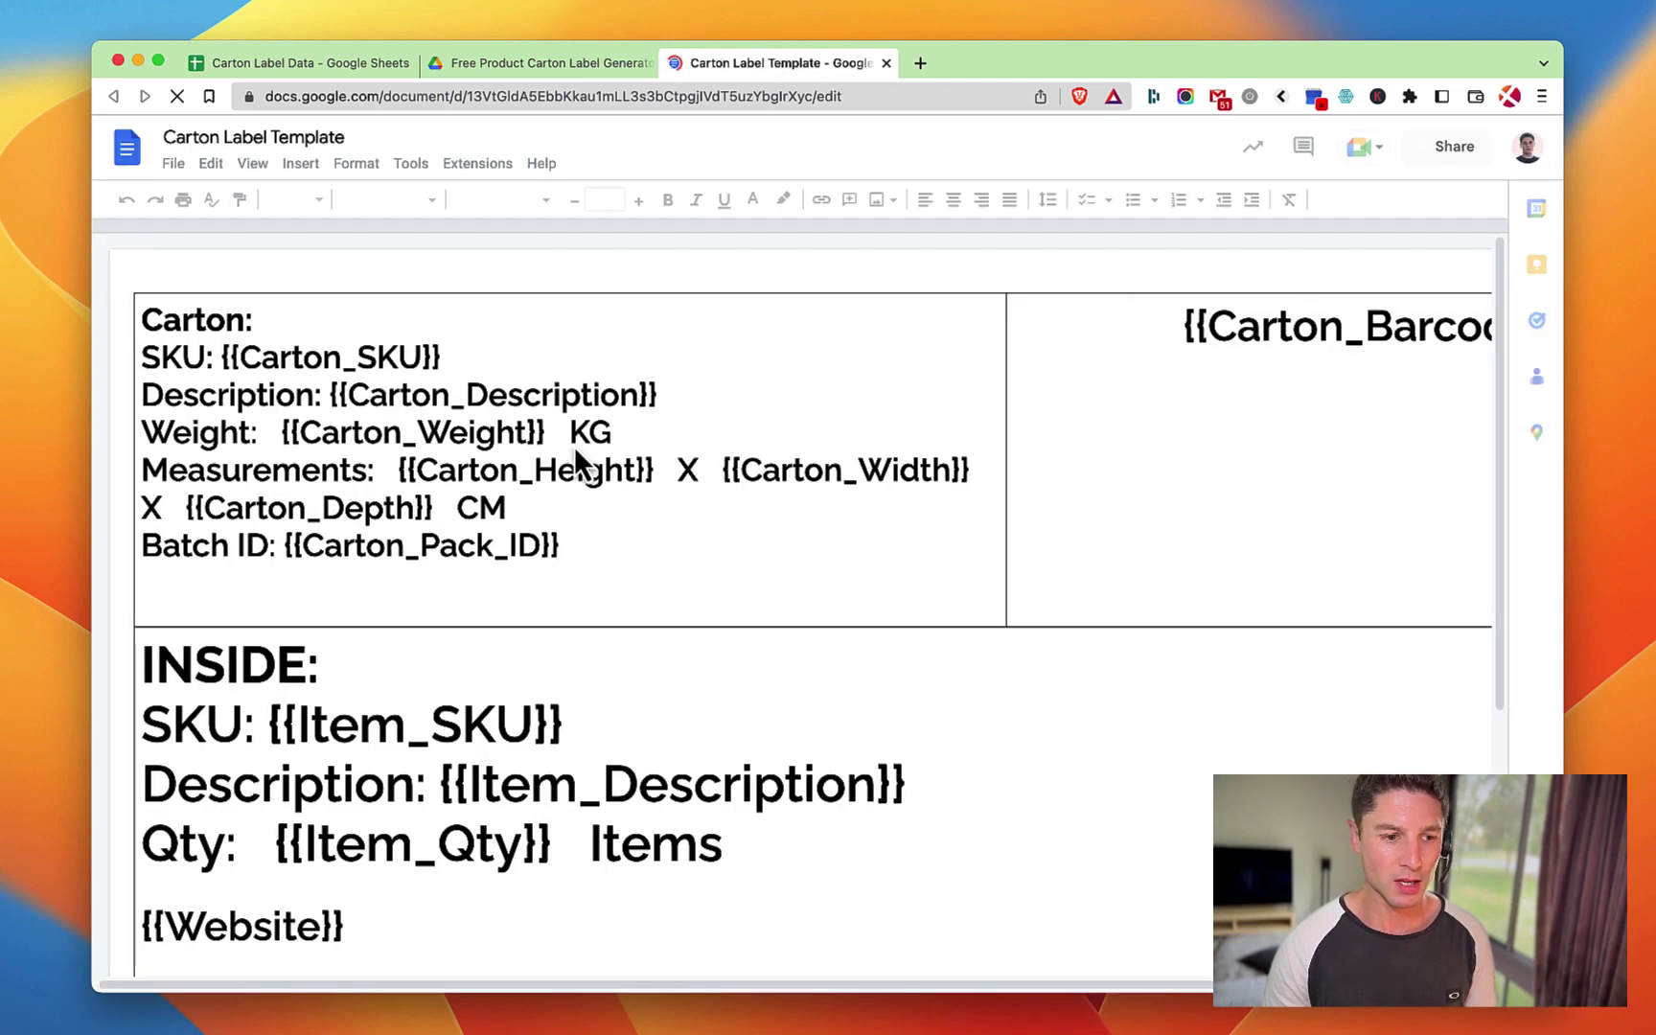
{"action": "left_click", "coordinate": [370, 361]}
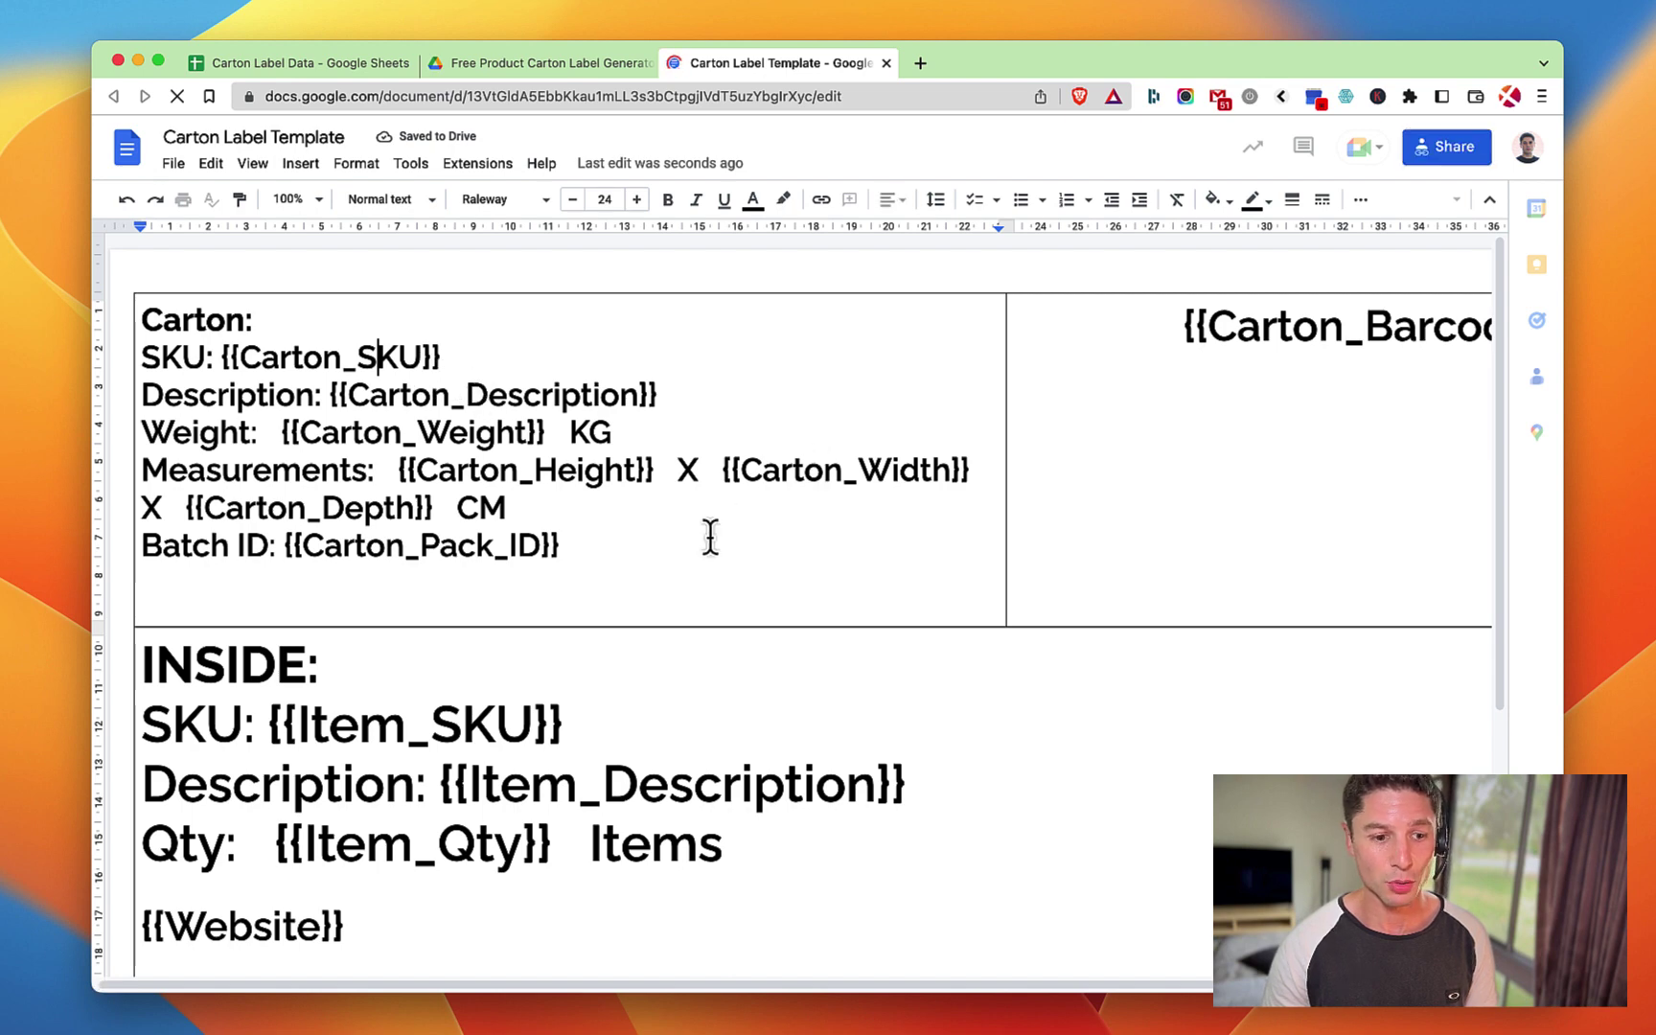
{"action": "scroll", "coordinate": [710, 537], "scroll_direction": "down", "scroll_amount": 5}
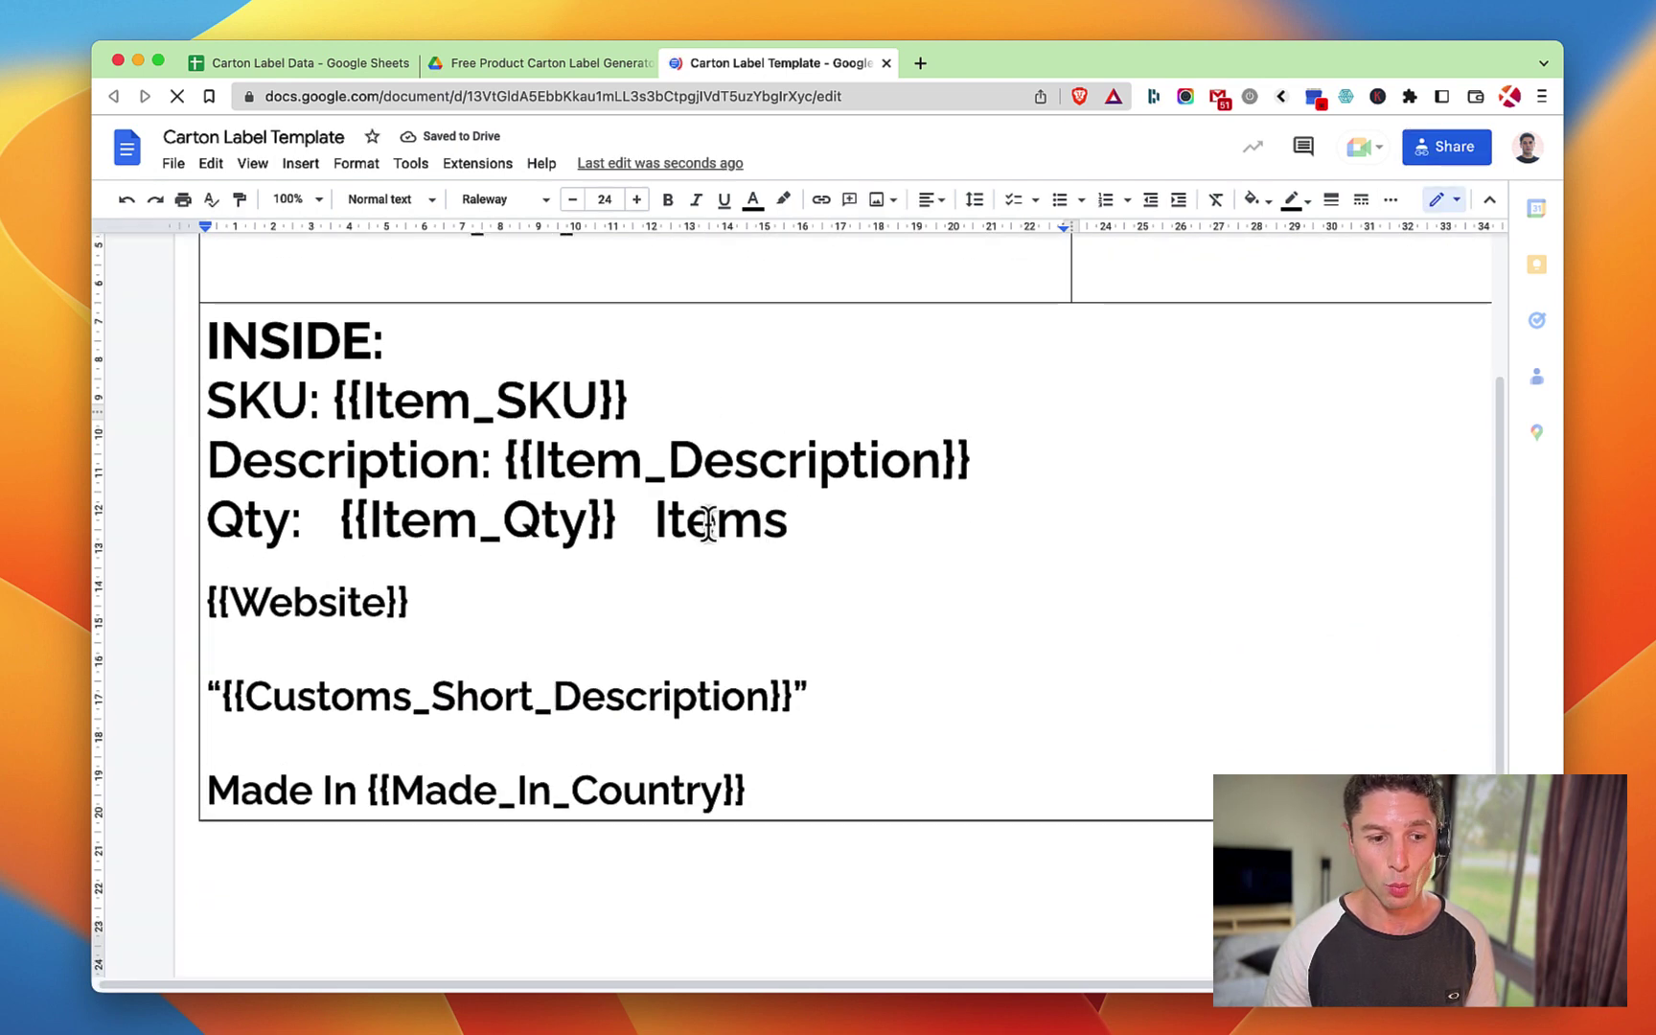
{"action": "scroll", "coordinate": [707, 524], "scroll_direction": "up", "scroll_amount": 4}
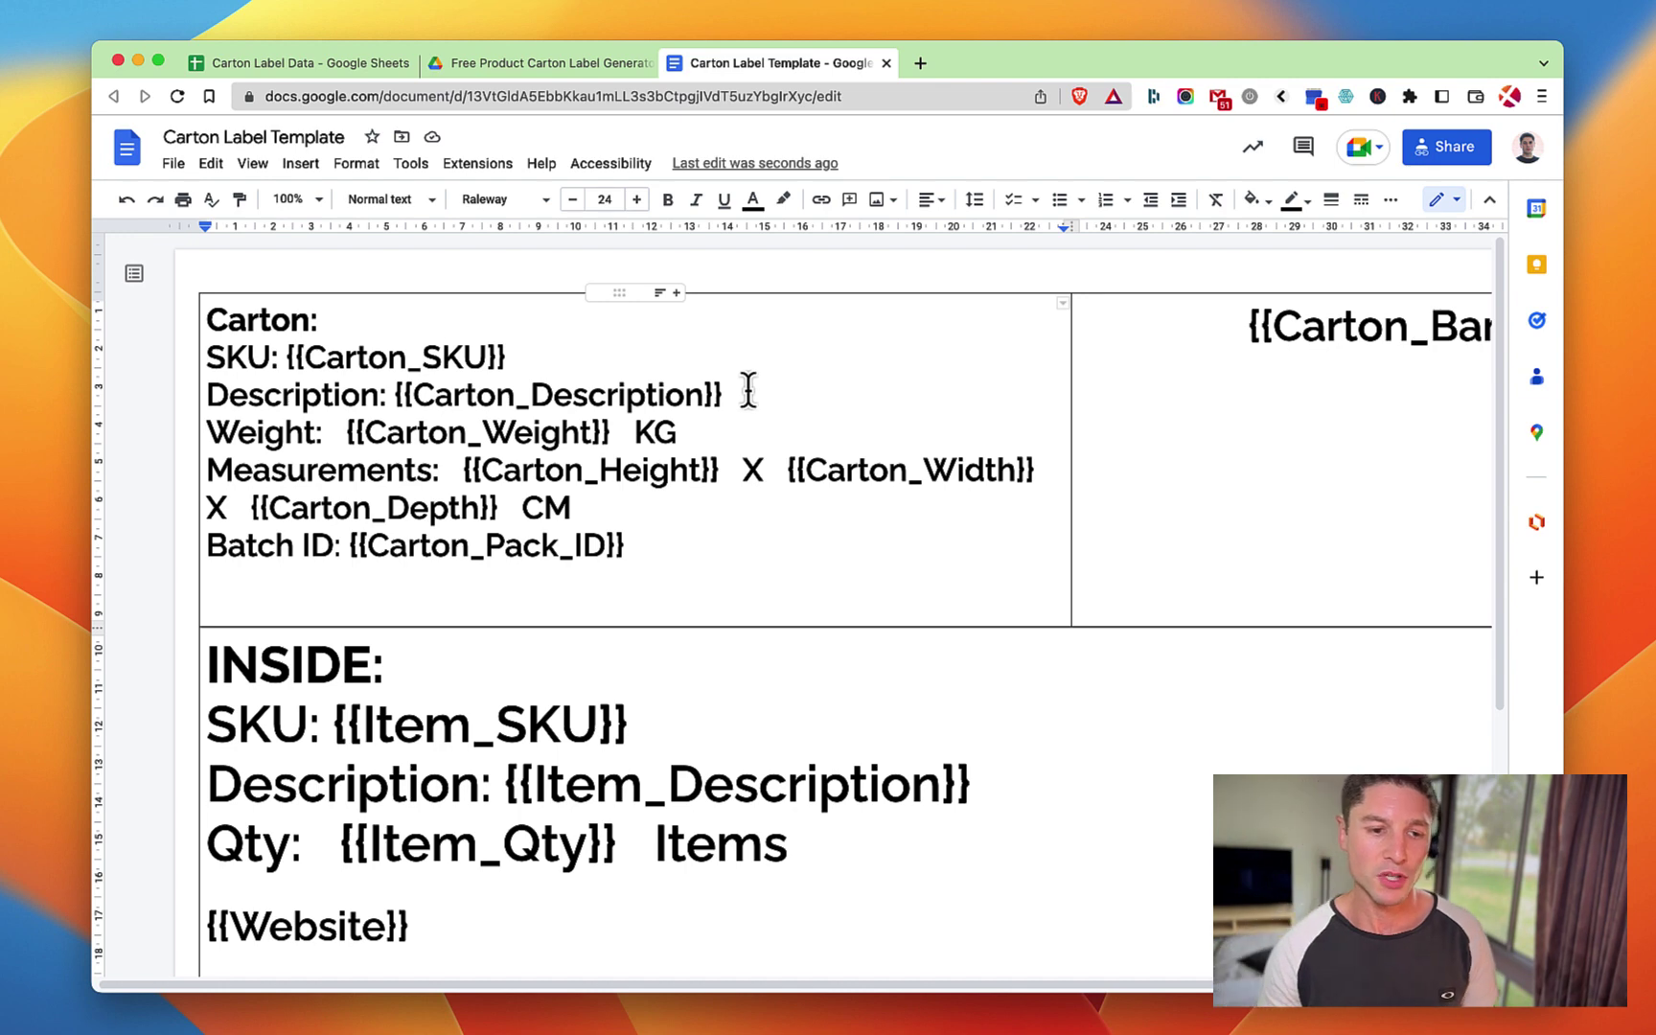
{"action": "key", "text": "super+a"}
{"action": "scroll", "coordinate": [1227, 580], "scroll_direction": "right", "scroll_amount": 3}
{"action": "scroll", "coordinate": [1072, 694], "scroll_direction": "down", "scroll_amount": 3}
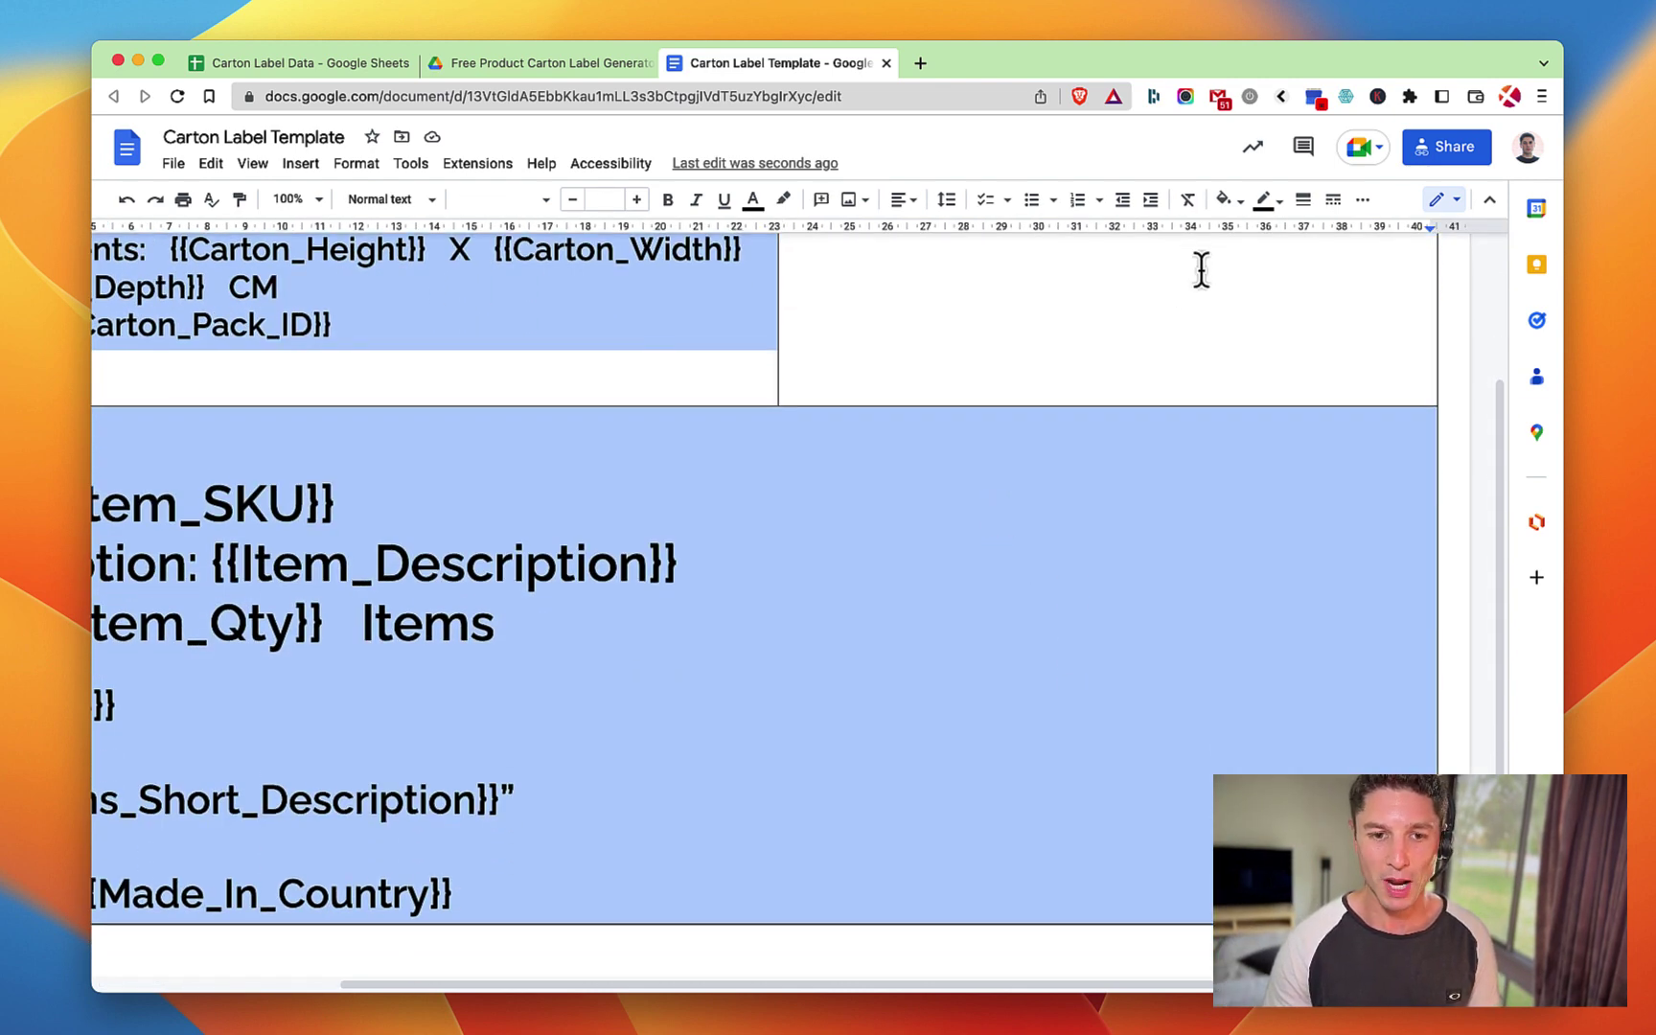
{"action": "left_click", "coordinate": [1279, 209]}
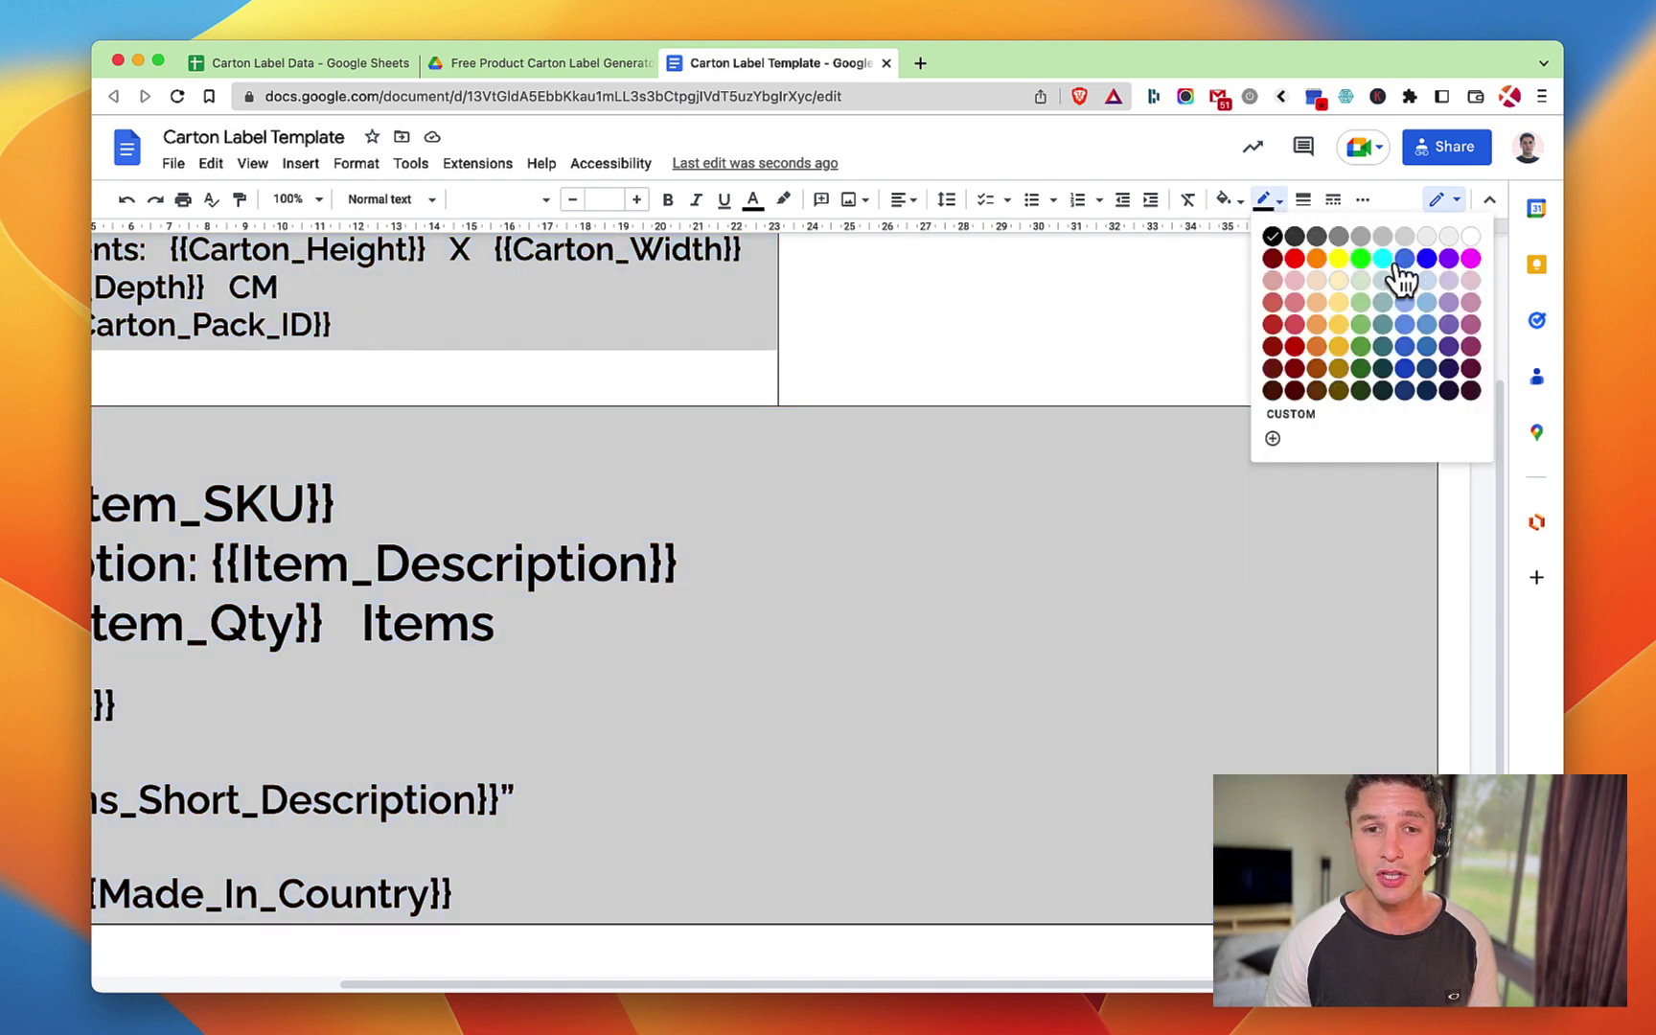
{"action": "left_click", "coordinate": [1452, 239]}
{"action": "left_click", "coordinate": [948, 503]}
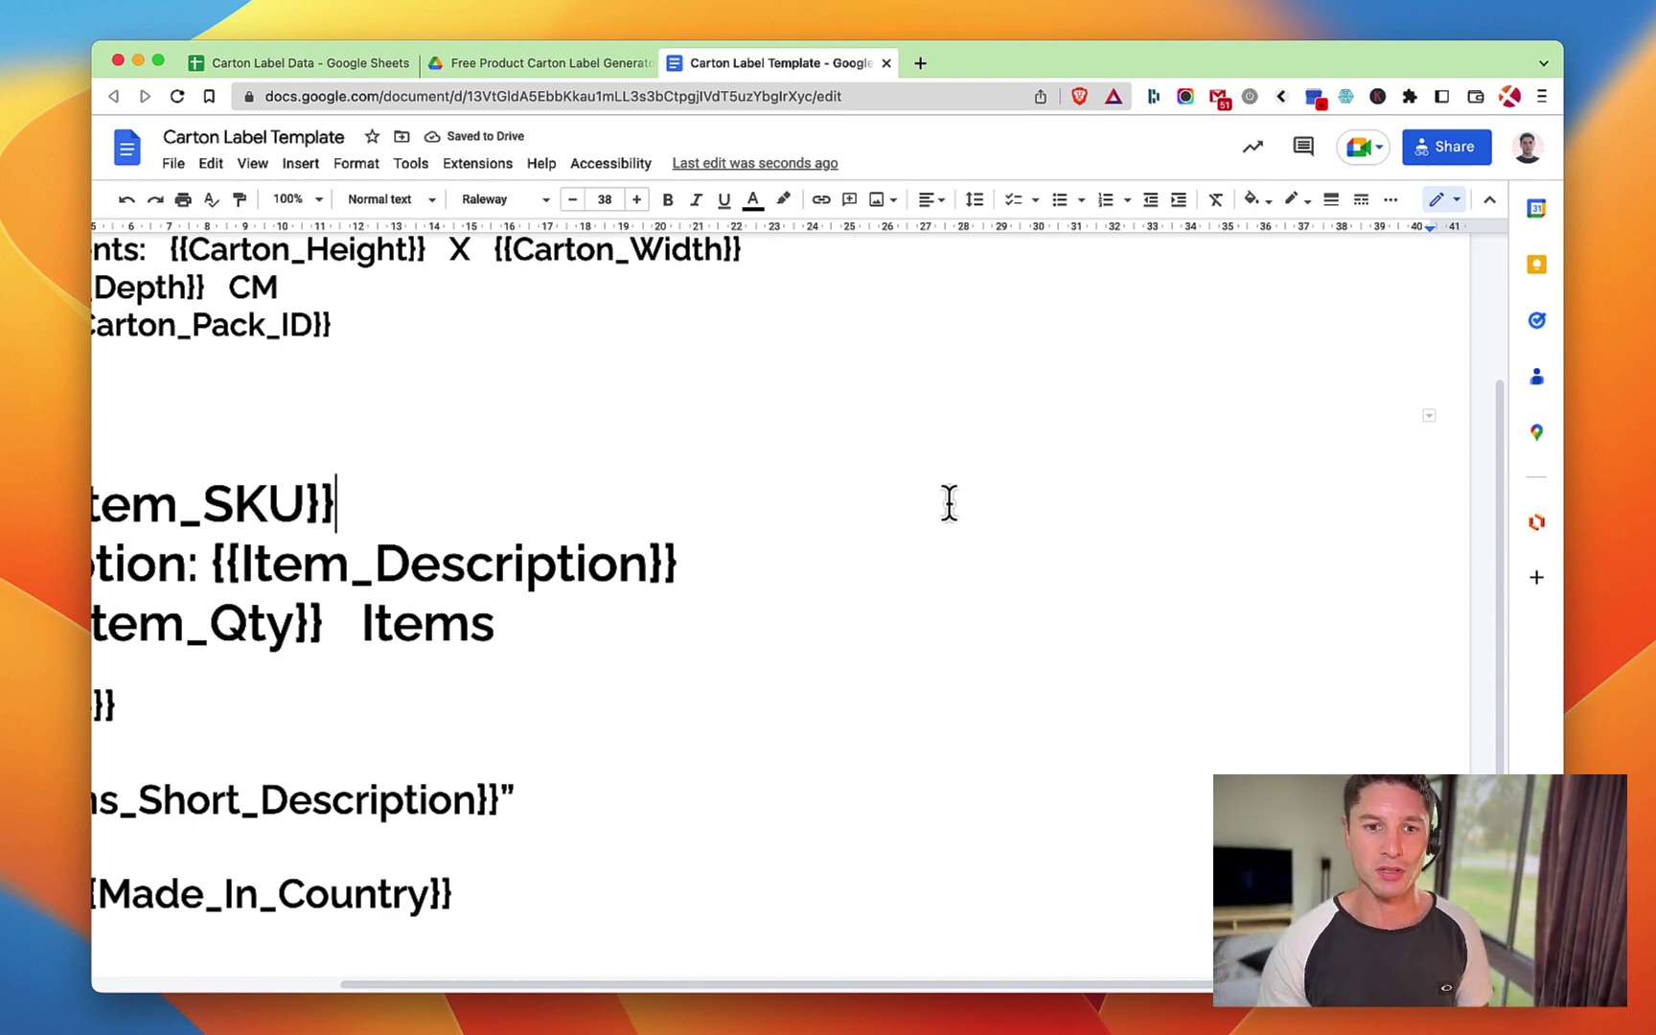
{"action": "key", "text": "super+a"}
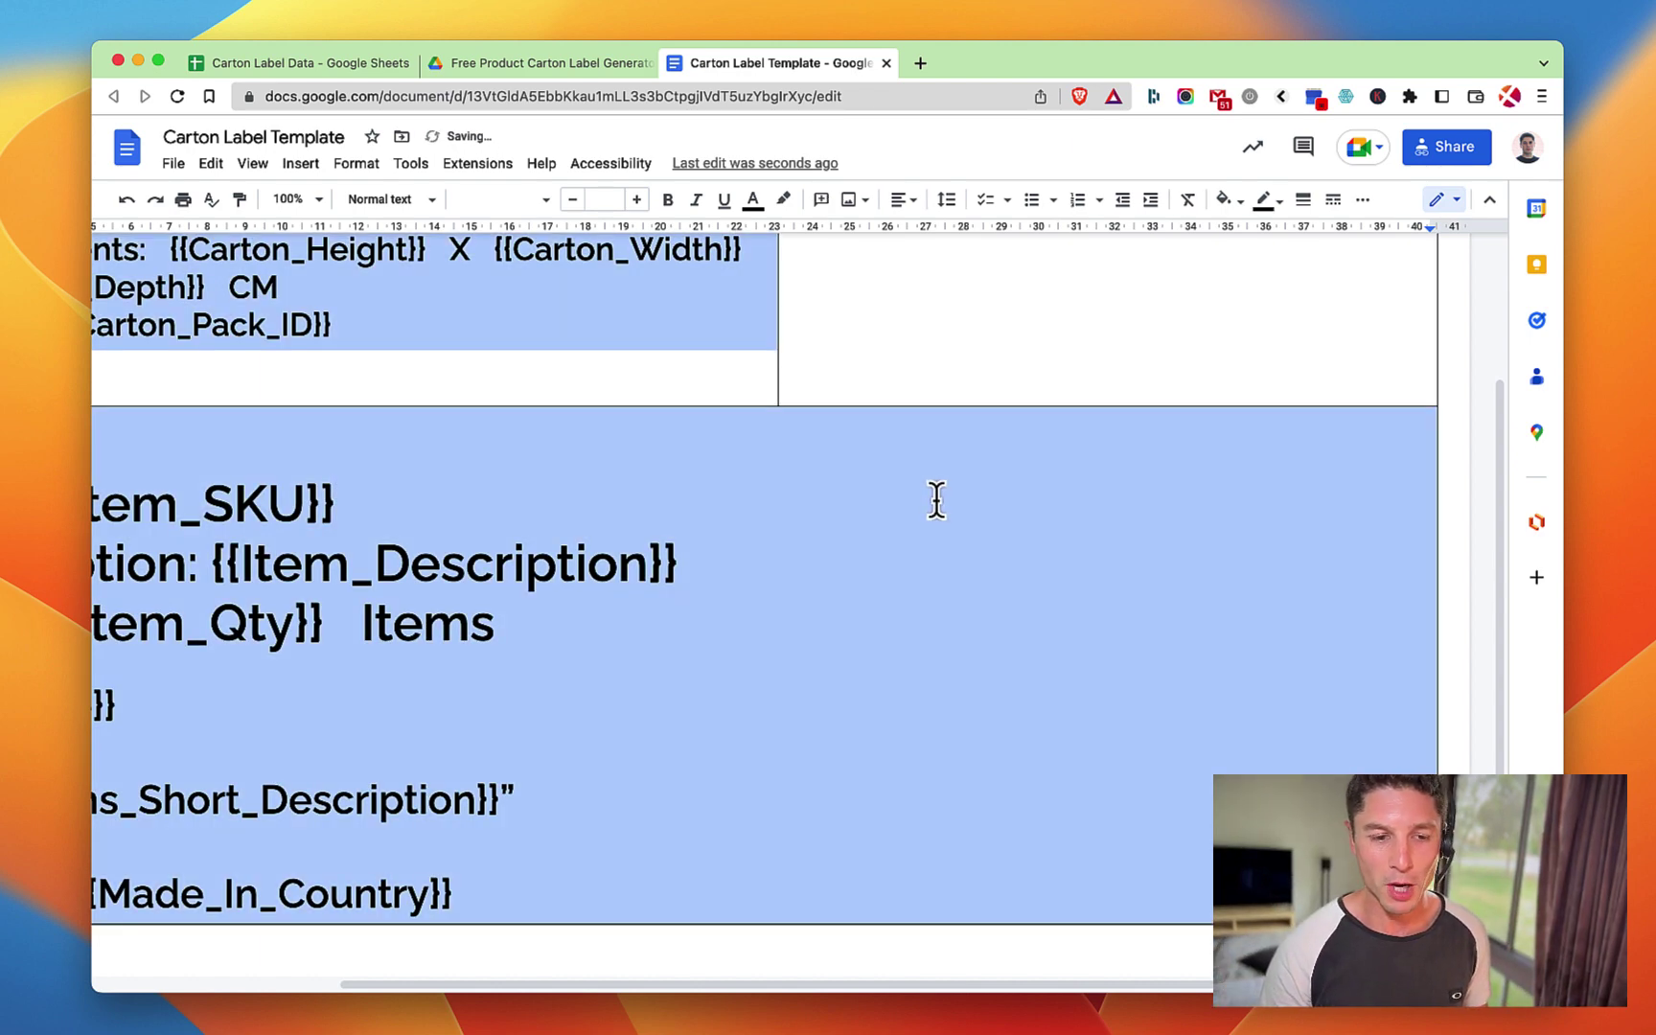
{"action": "key", "text": "super+z"}
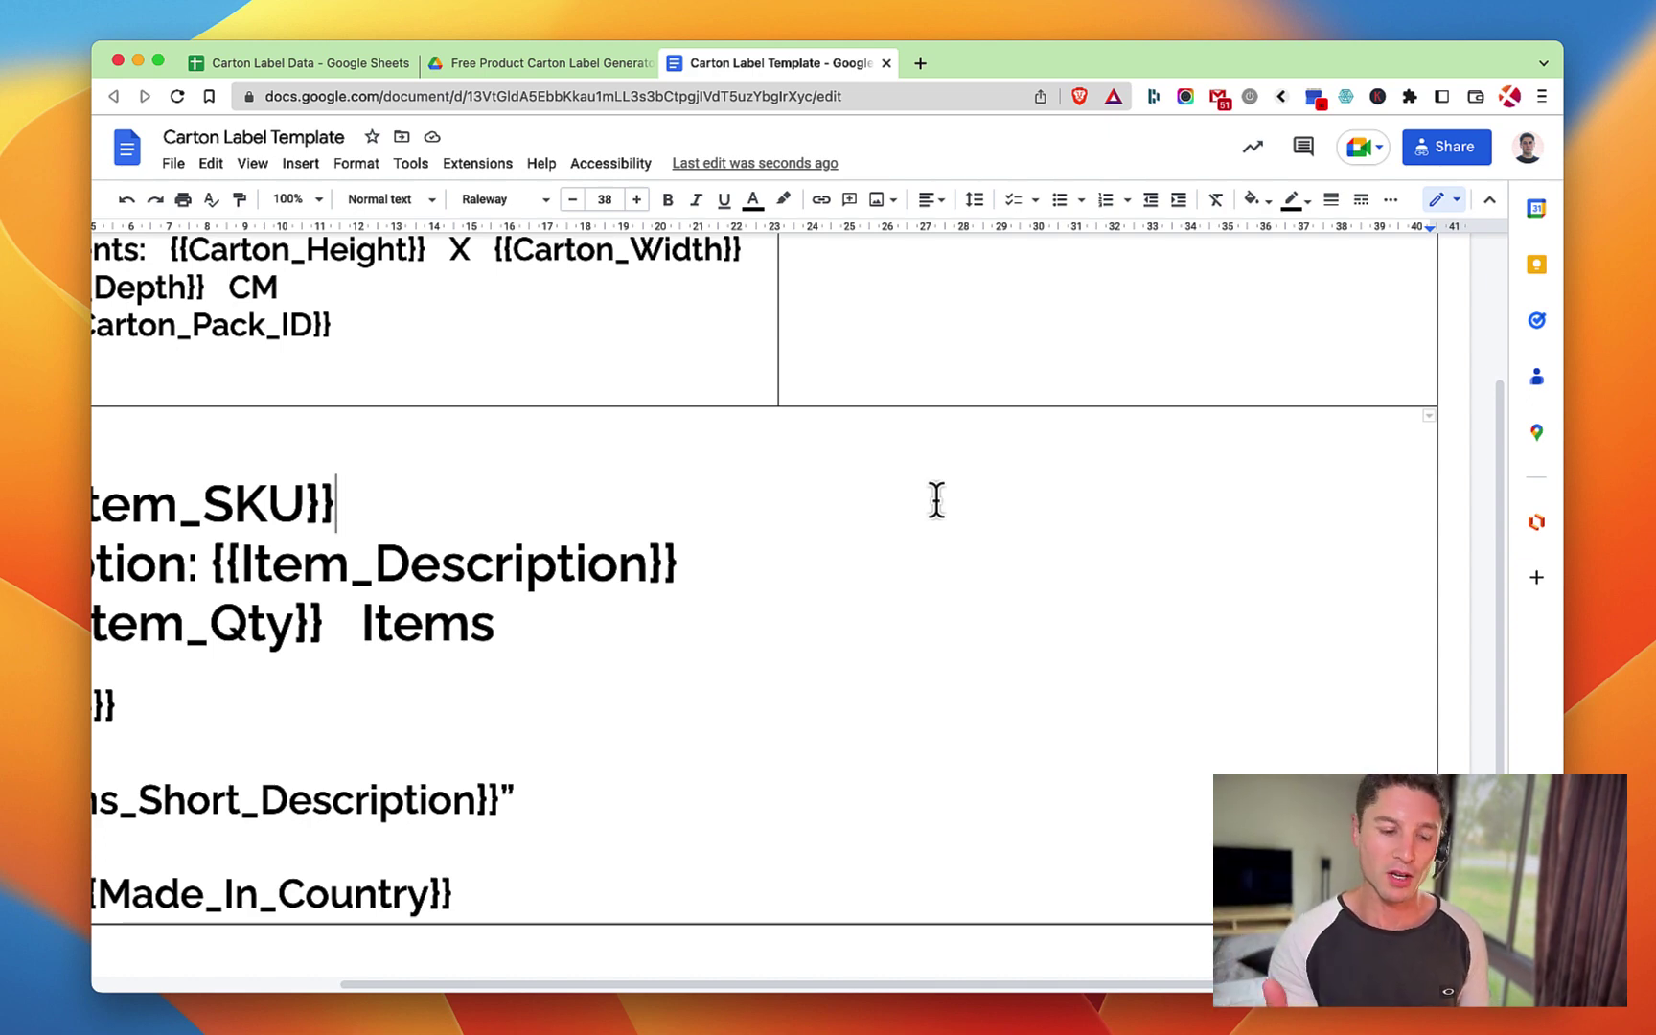
{"action": "scroll", "coordinate": [859, 479], "scroll_direction": "left", "scroll_amount": 3}
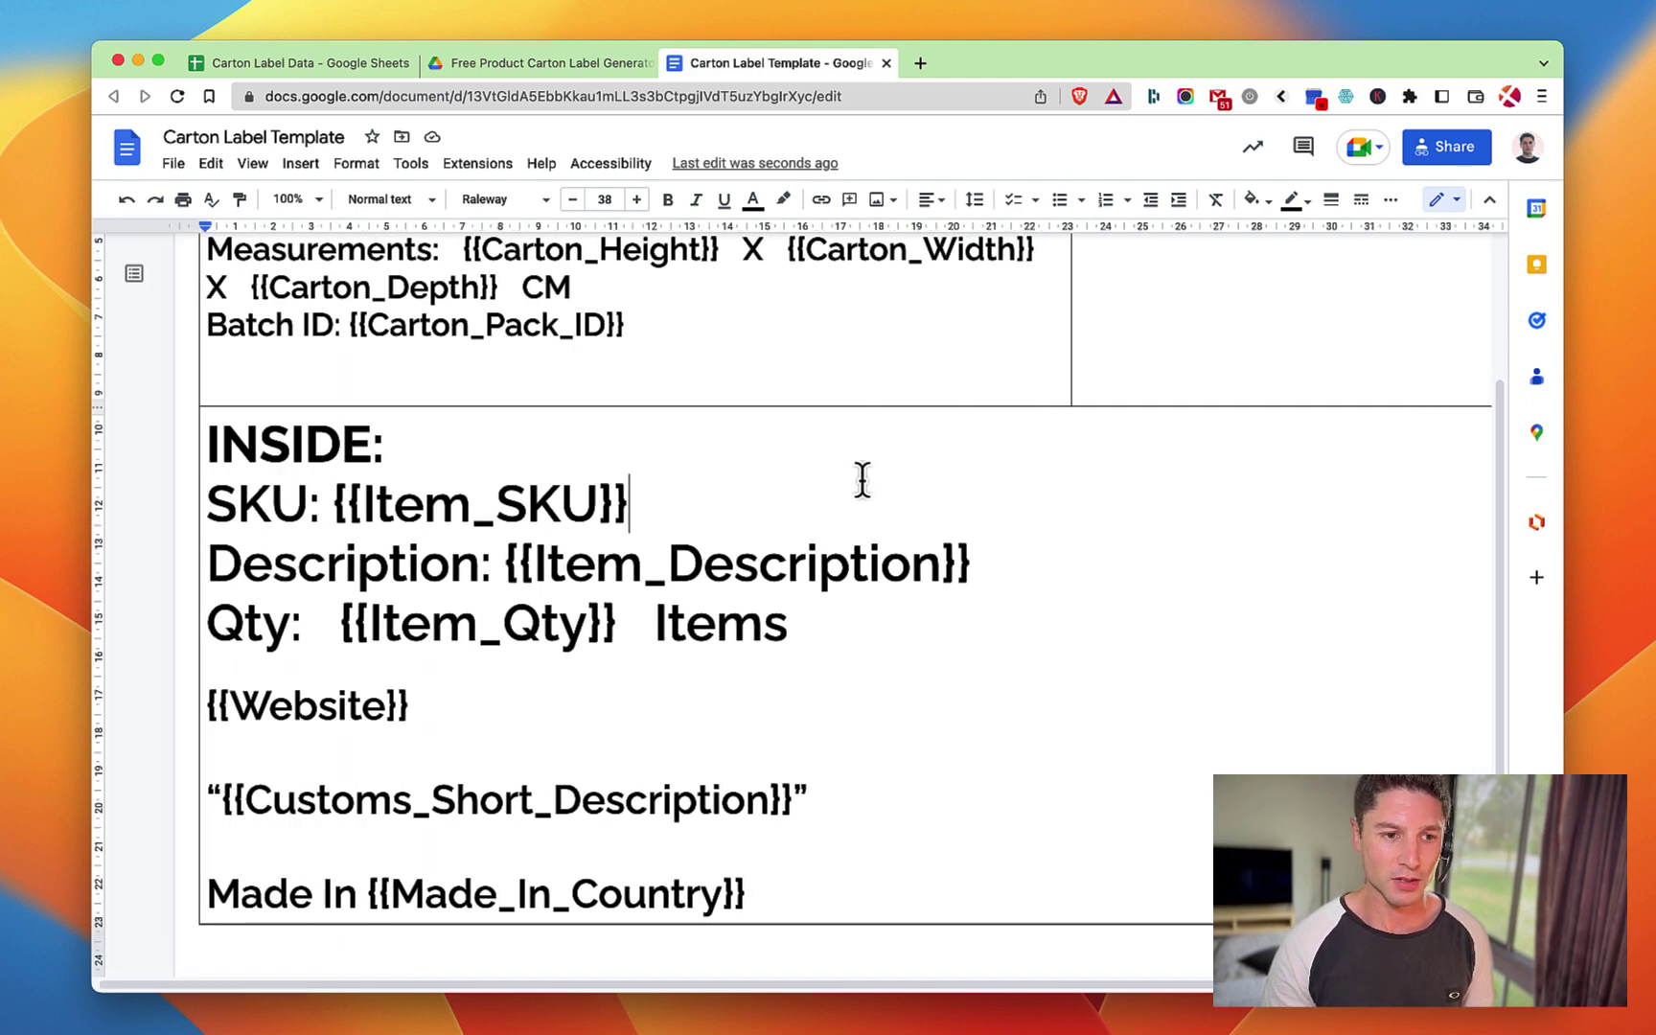
{"action": "scroll", "coordinate": [858, 470], "scroll_direction": "up", "scroll_amount": 3}
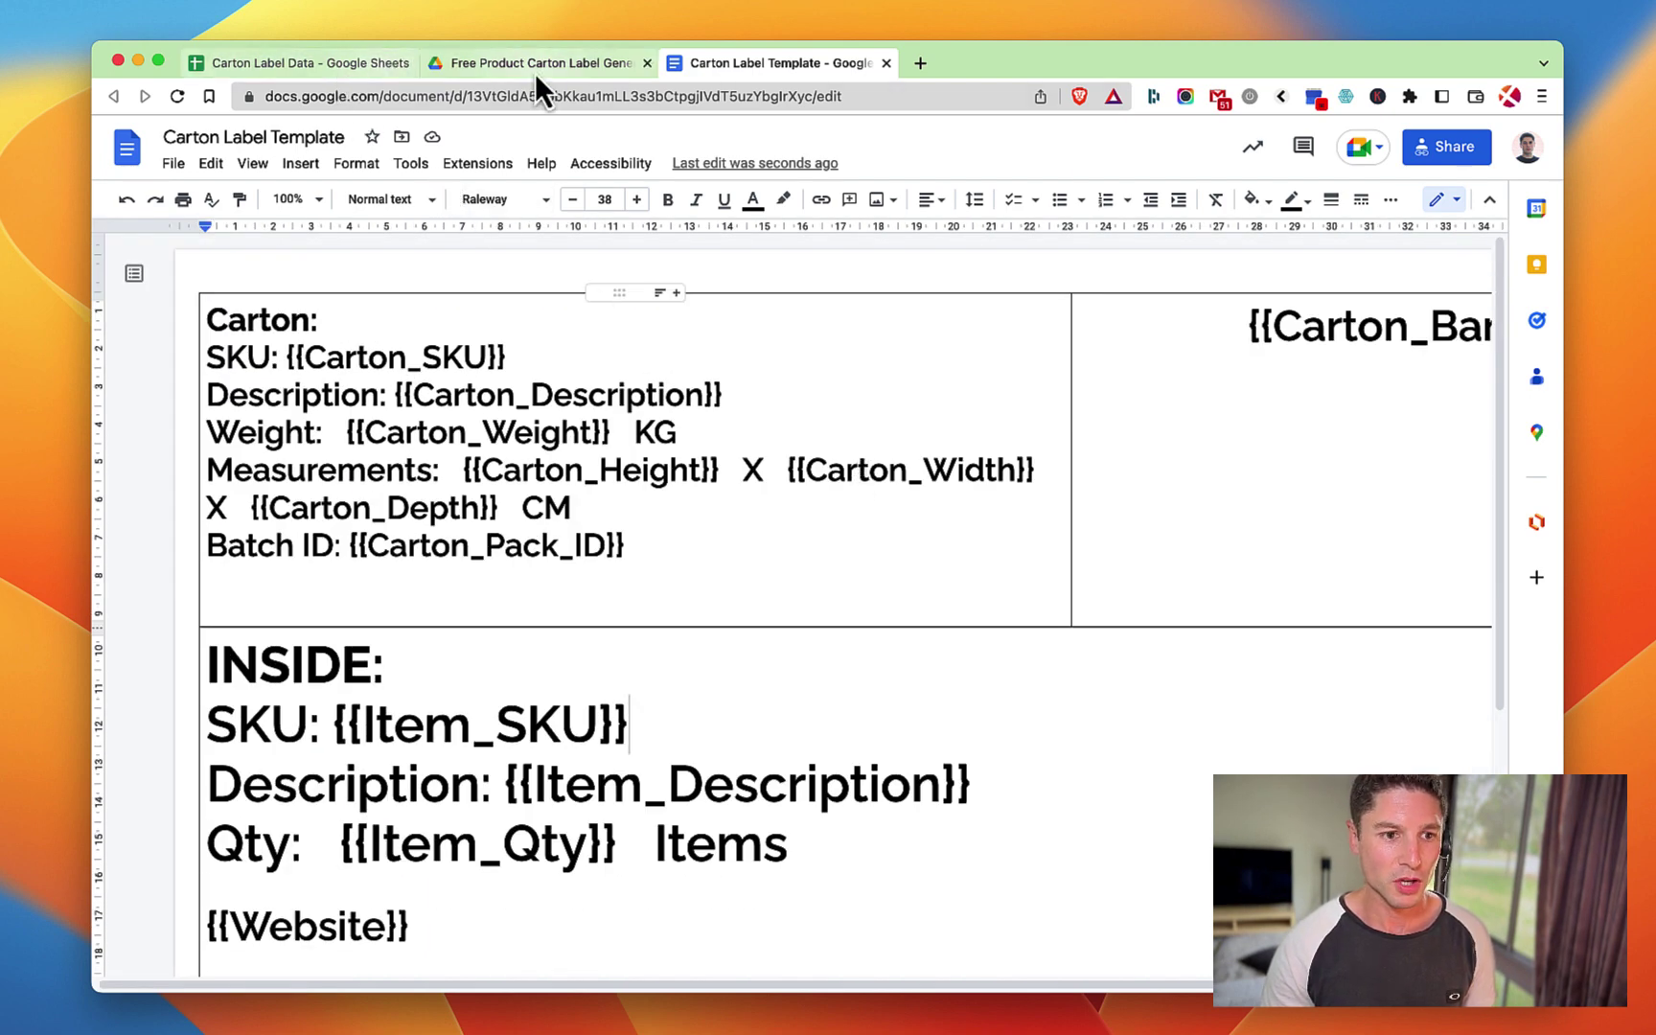
Replace the template document ID in B4 with the ID from the template's URL.
{"action": "left_click", "coordinate": [288, 66]}
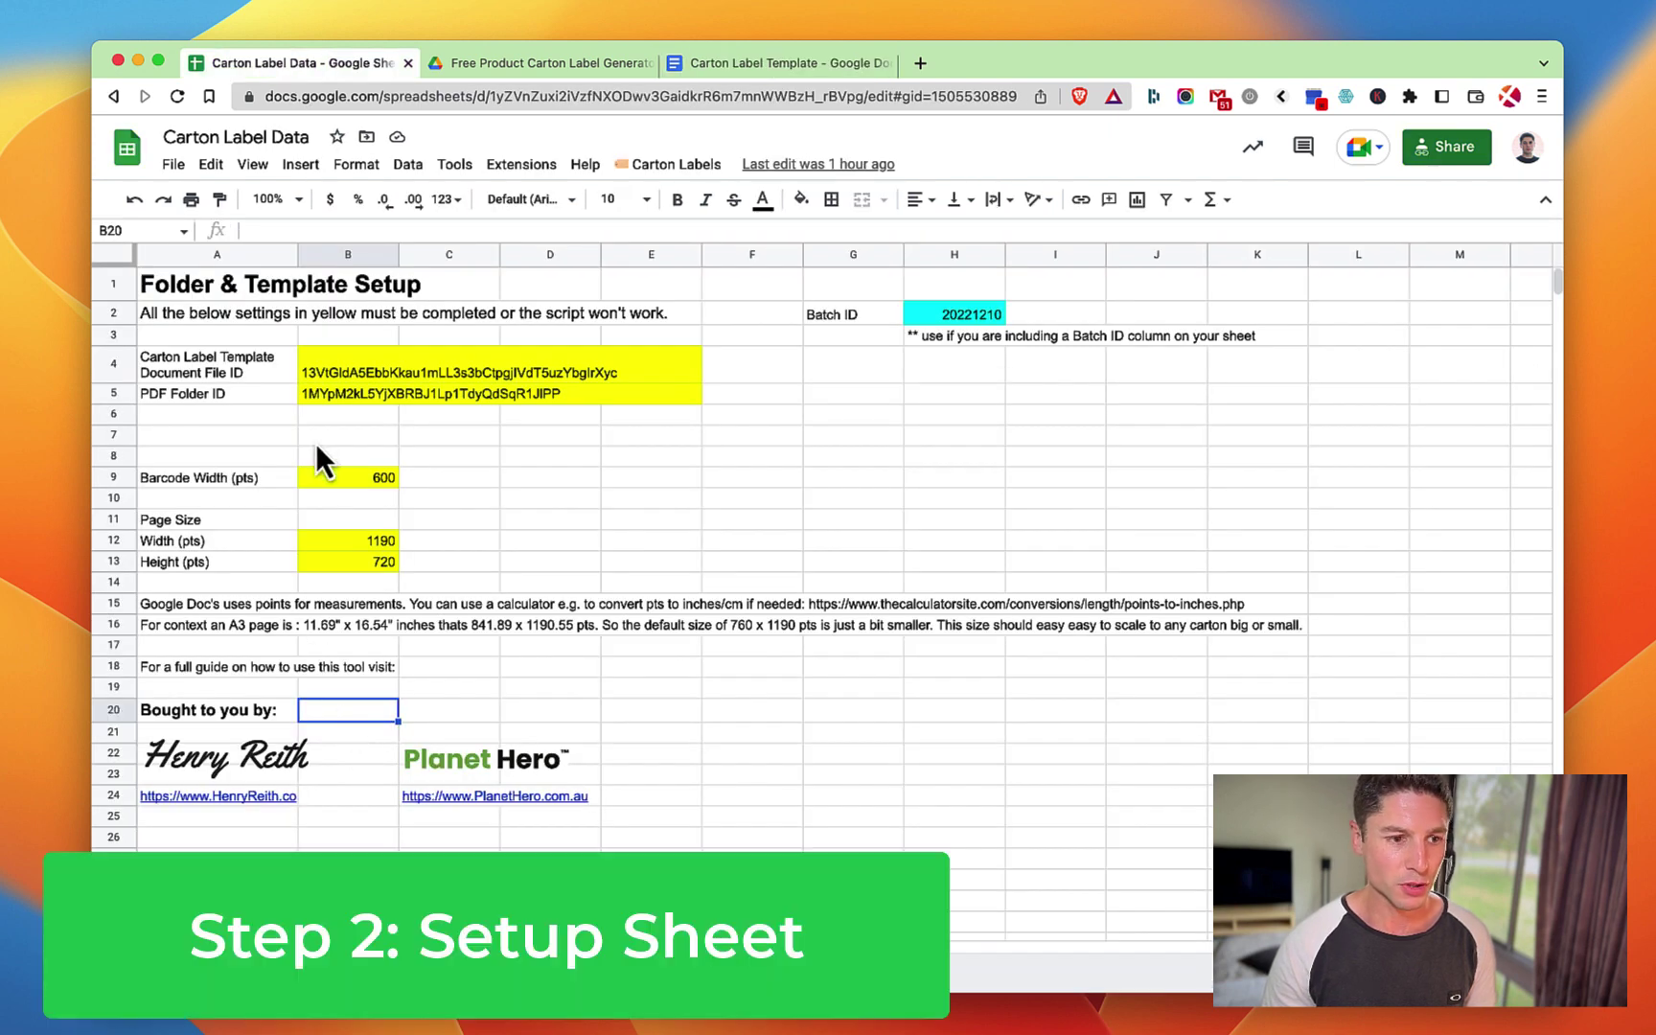
{"action": "left_click", "coordinate": [377, 362]}
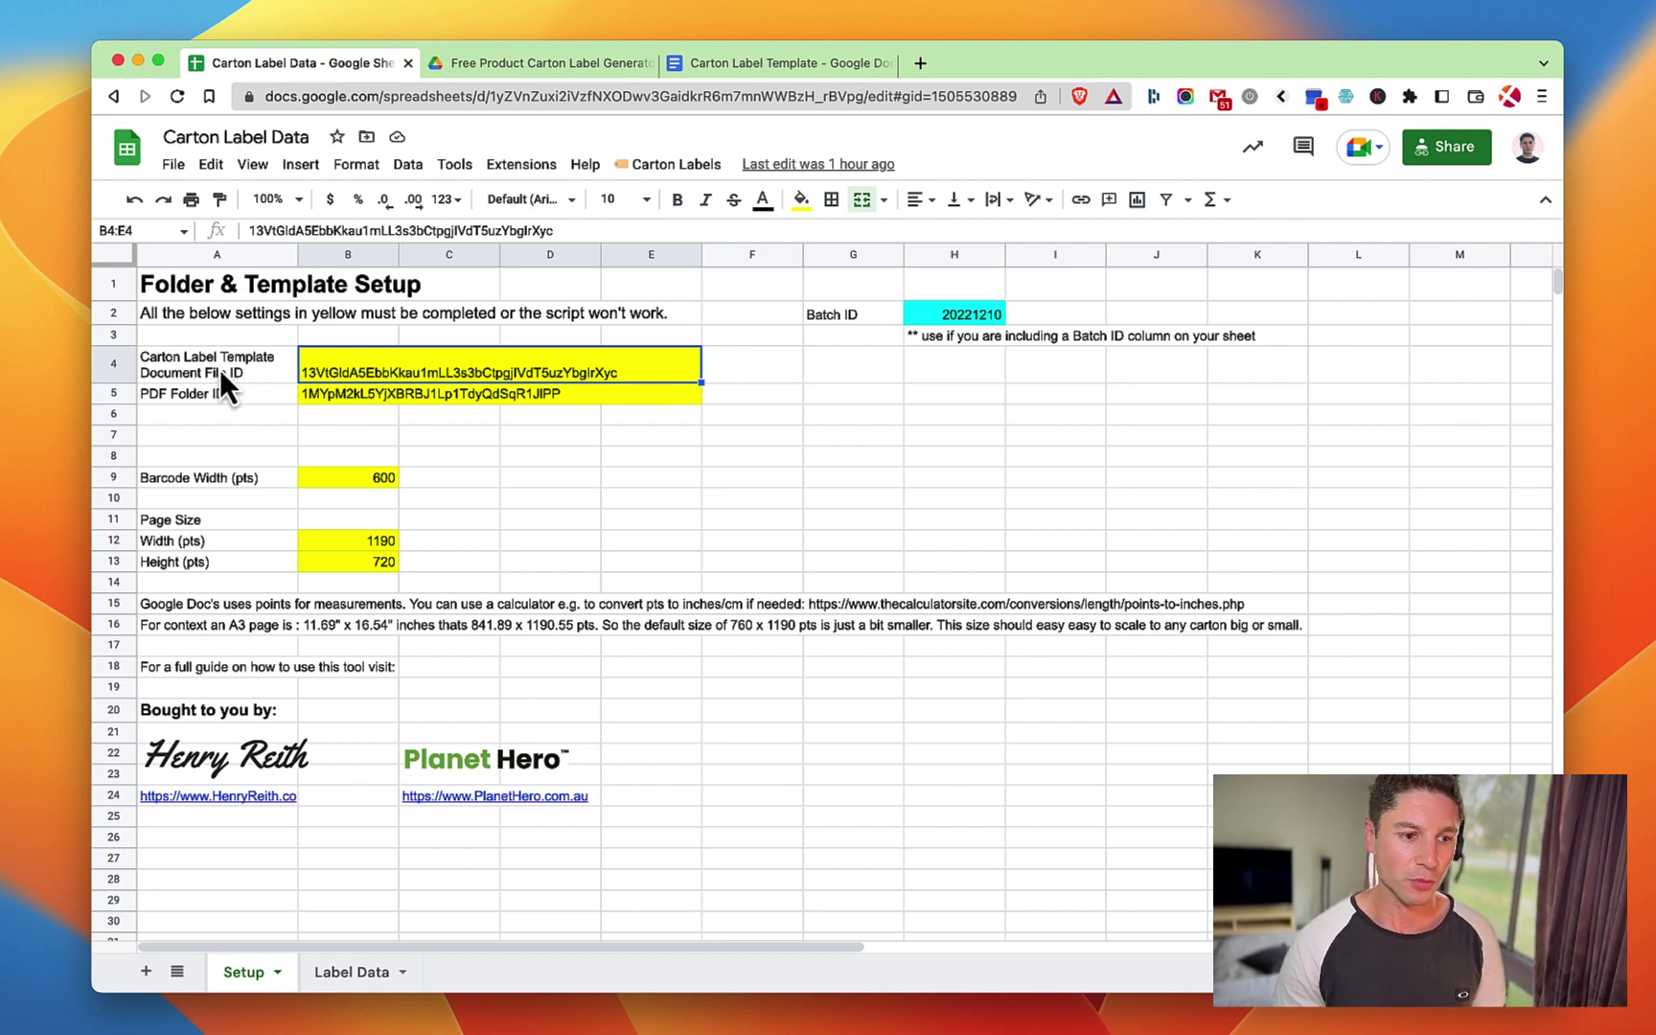
{"action": "left_click", "coordinate": [808, 62]}
{"action": "left_click", "coordinate": [584, 96]}
{"action": "left_click", "coordinate": [775, 95]}
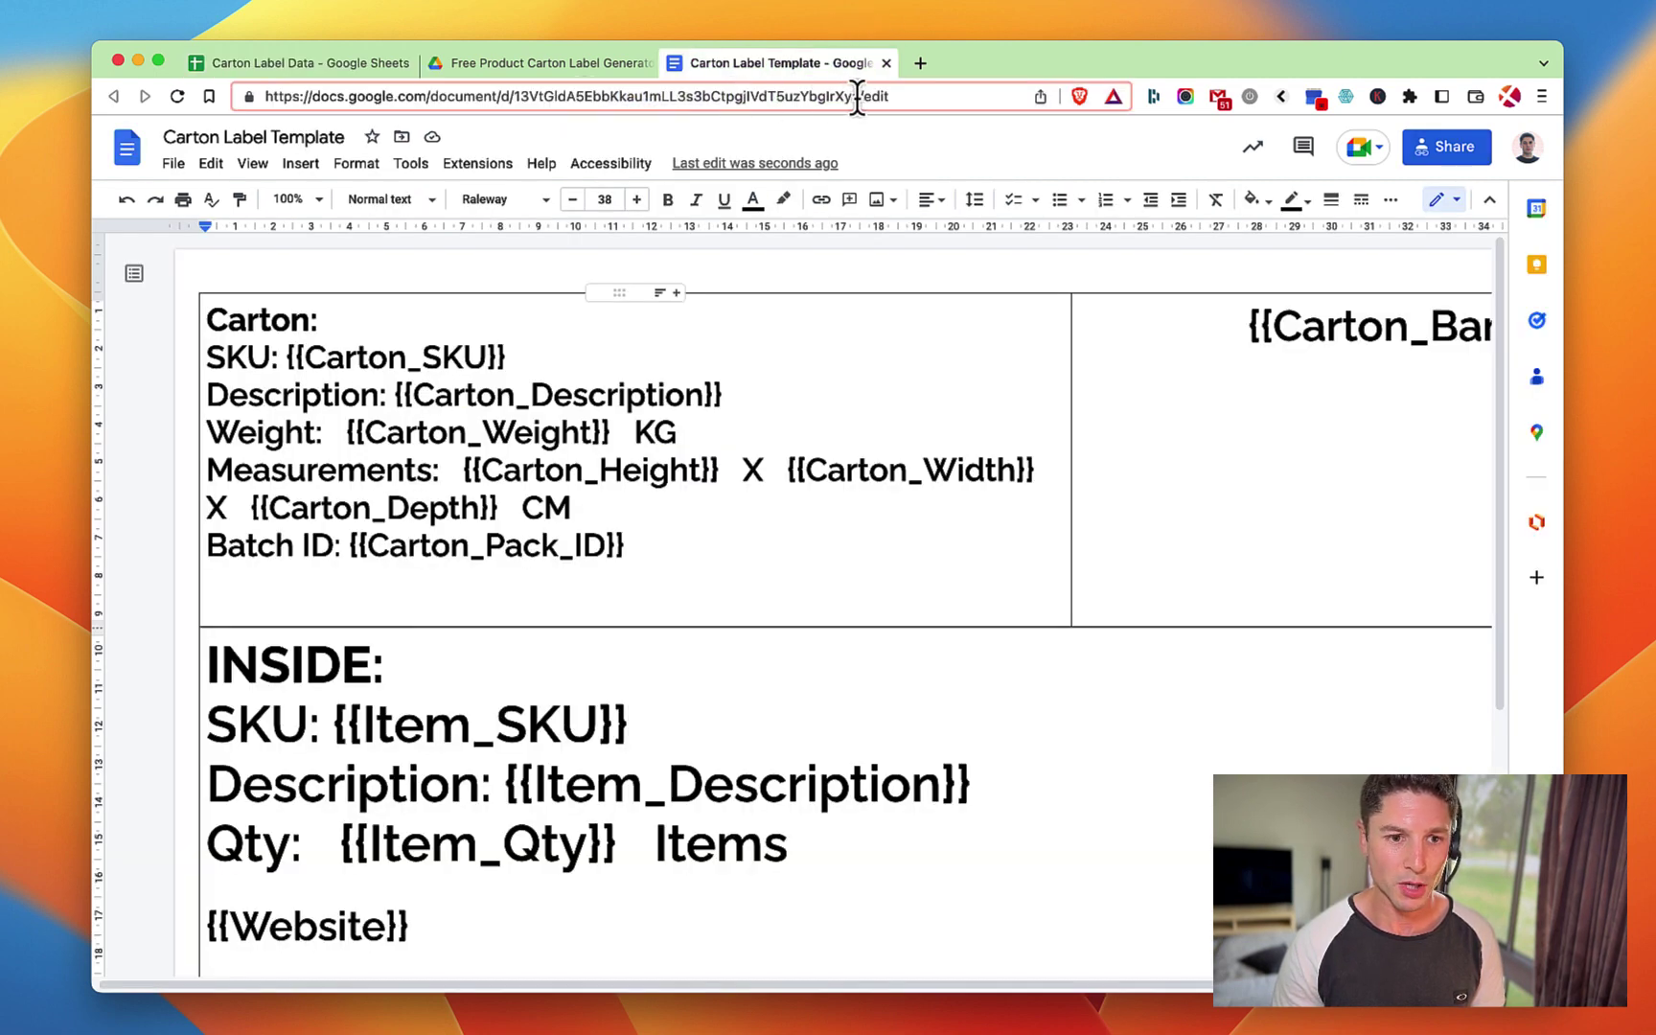
{"action": "left_click_drag", "start_coordinate": [857, 95], "coordinate": [512, 96]}
{"action": "key", "text": "super+c"}
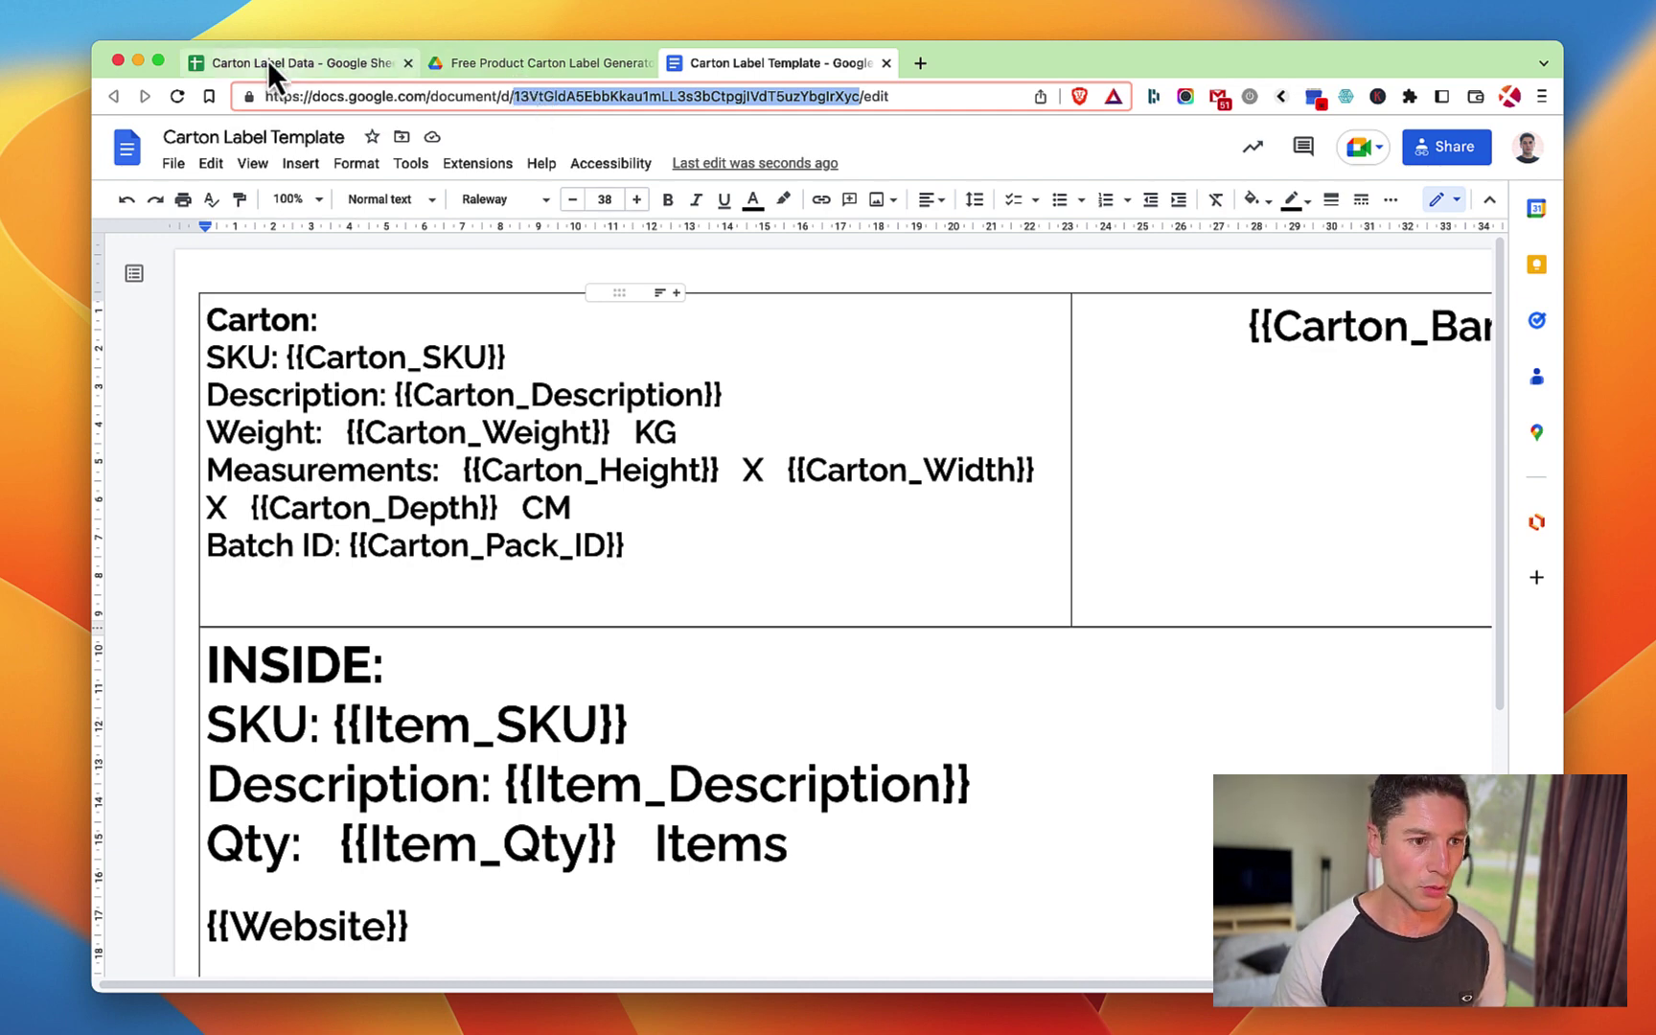
{"action": "left_click", "coordinate": [275, 63]}
{"action": "left_click", "coordinate": [240, 231]}
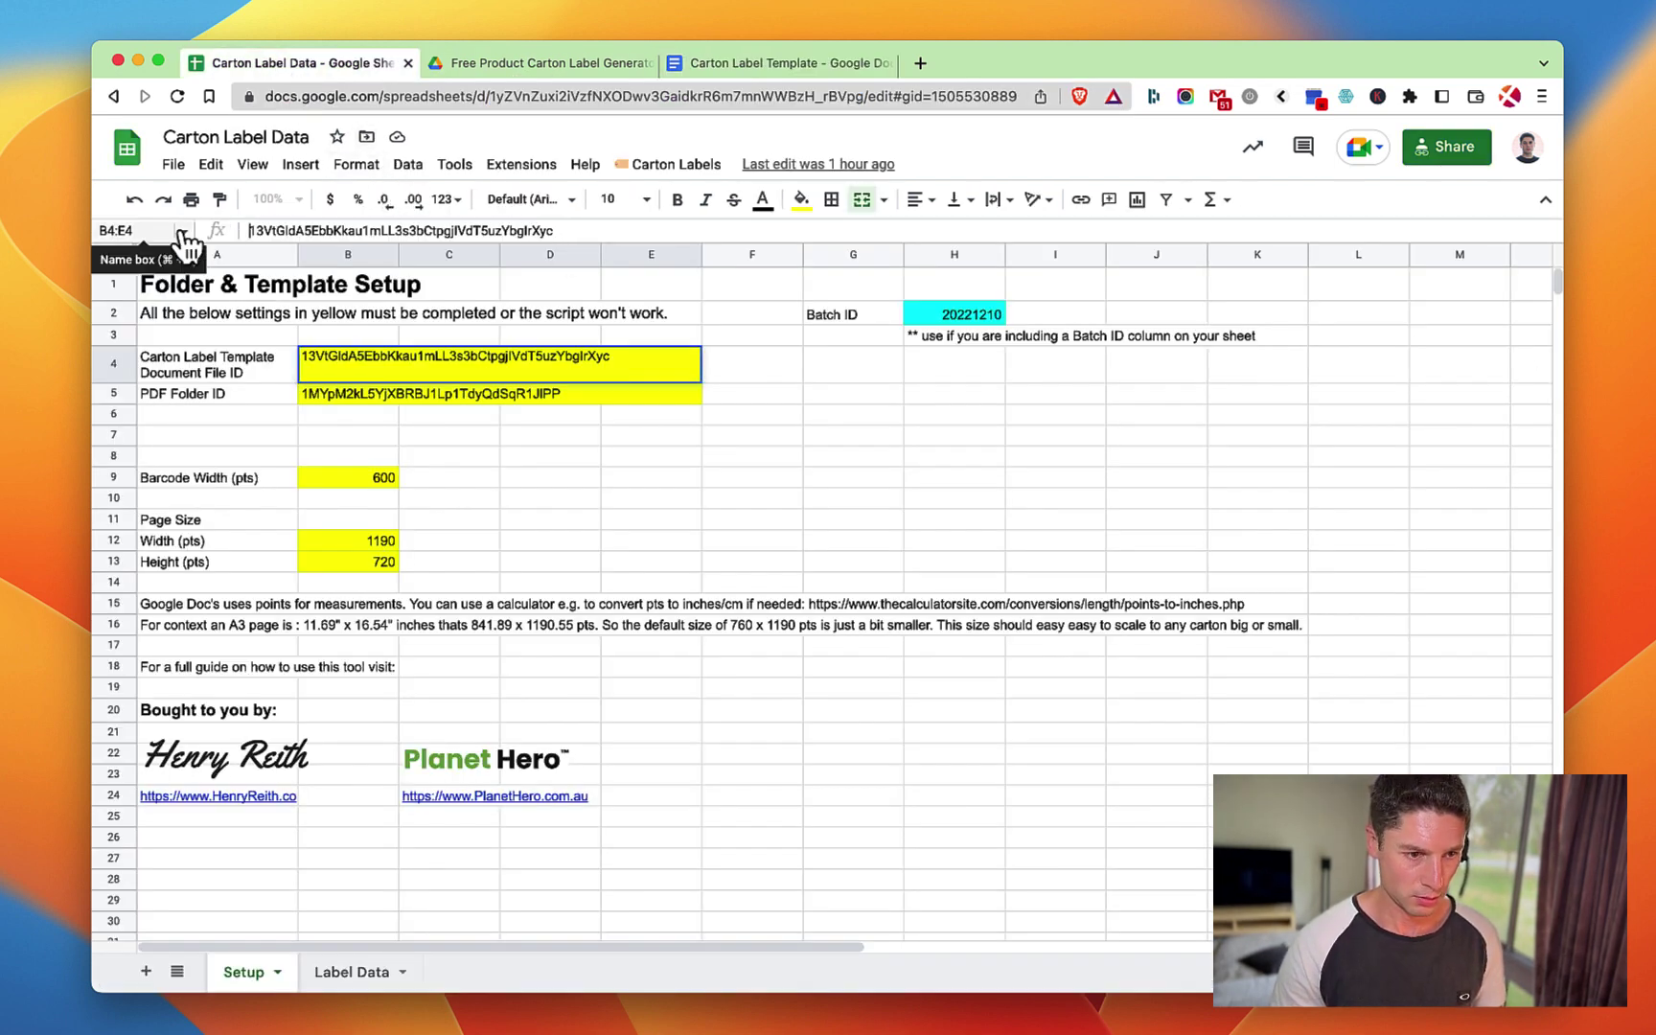
{"action": "left_click_drag", "start_coordinate": [574, 231], "coordinate": [187, 232]}
{"action": "key", "text": "super+v"}
{"action": "key", "text": "Return"}
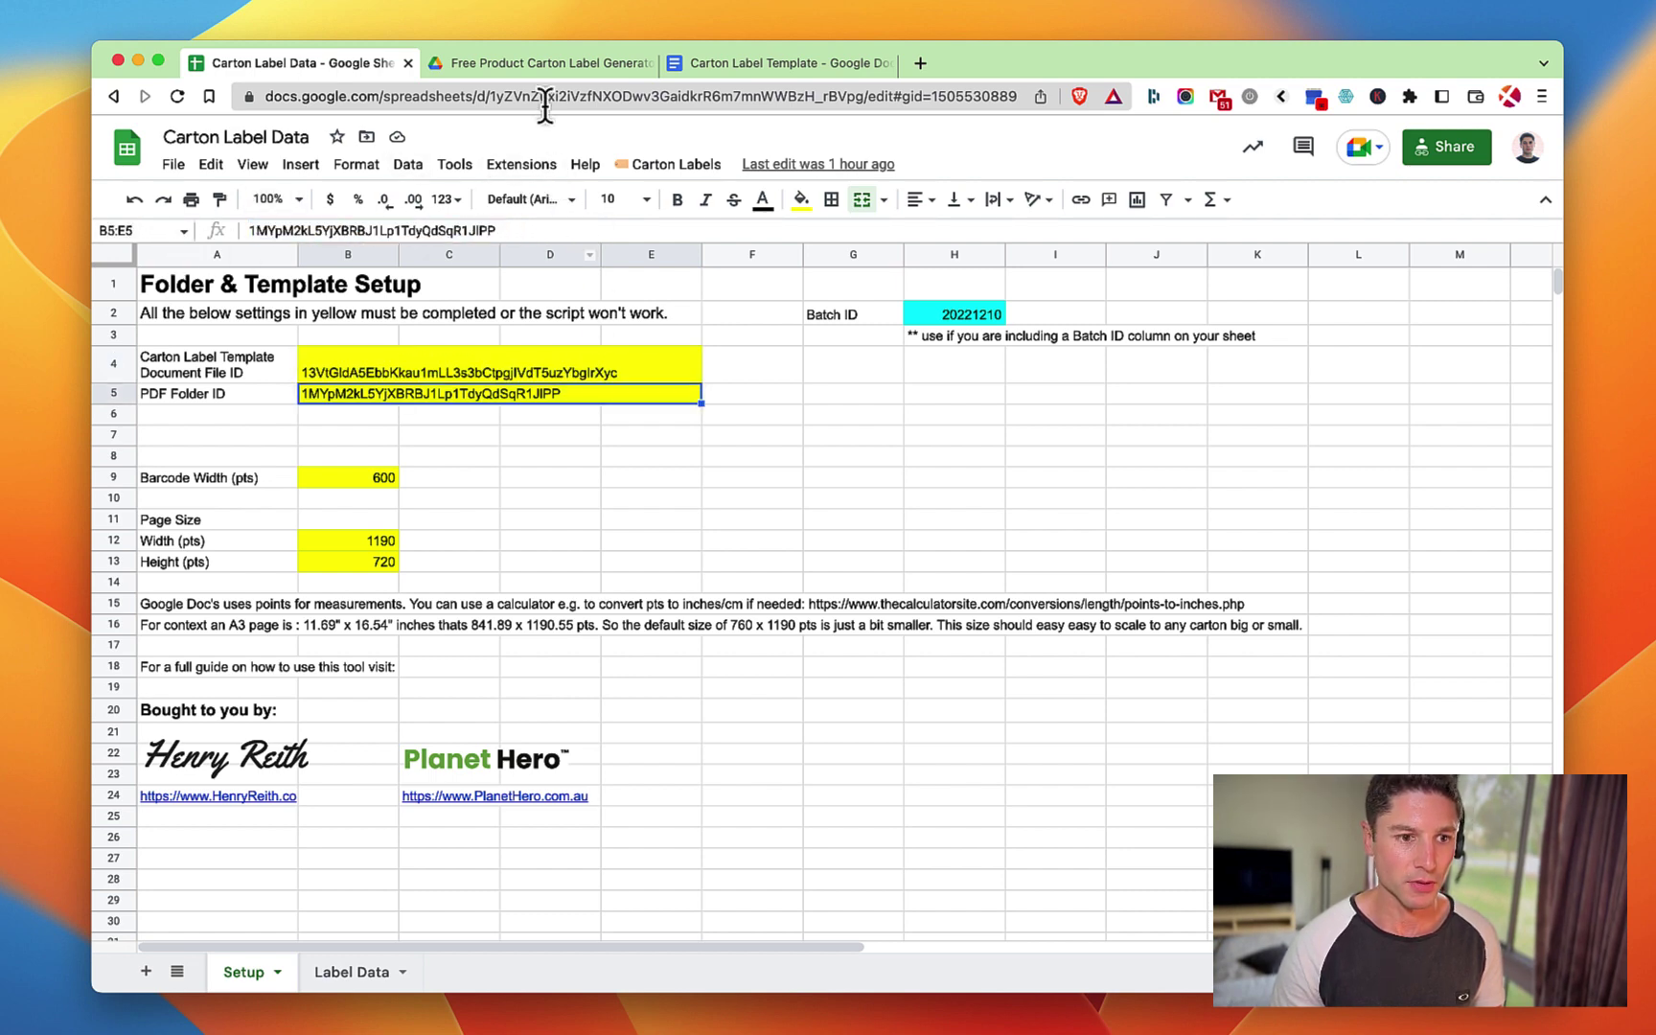
Replace the PDF folder ID in B5 with the ID from the PDFs folder URL.
{"action": "left_click", "coordinate": [551, 69]}
{"action": "double_click", "coordinate": [502, 309]}
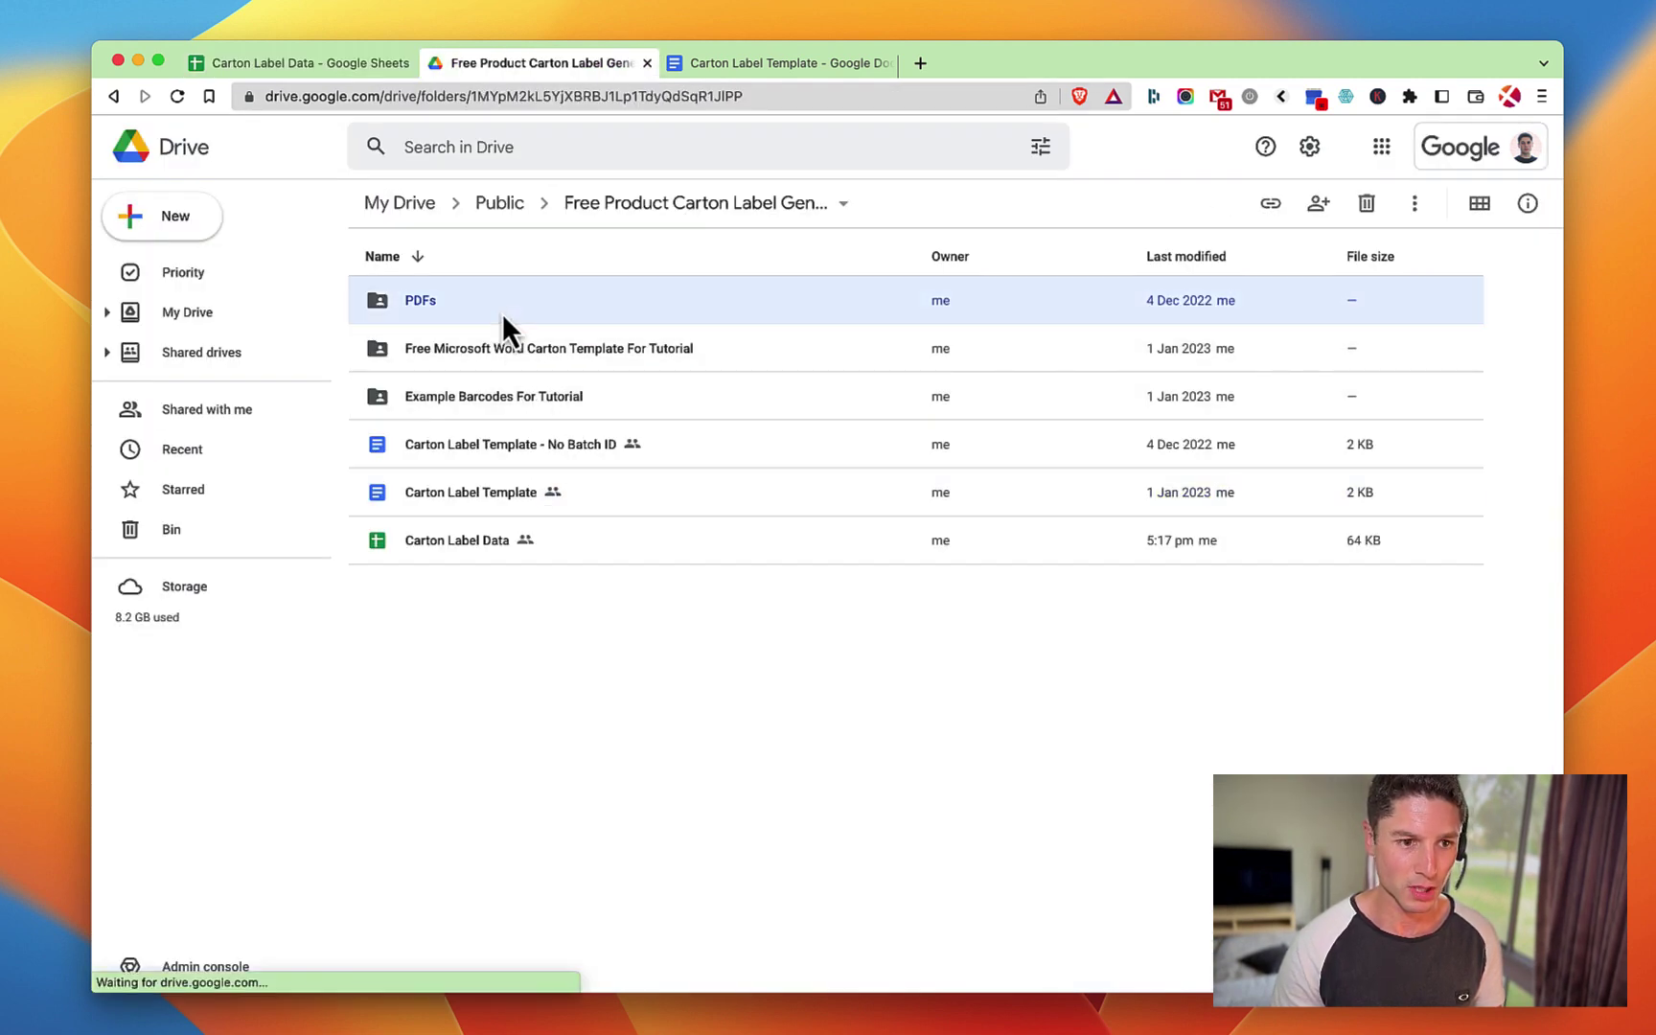
{"action": "left_click", "coordinate": [703, 95]}
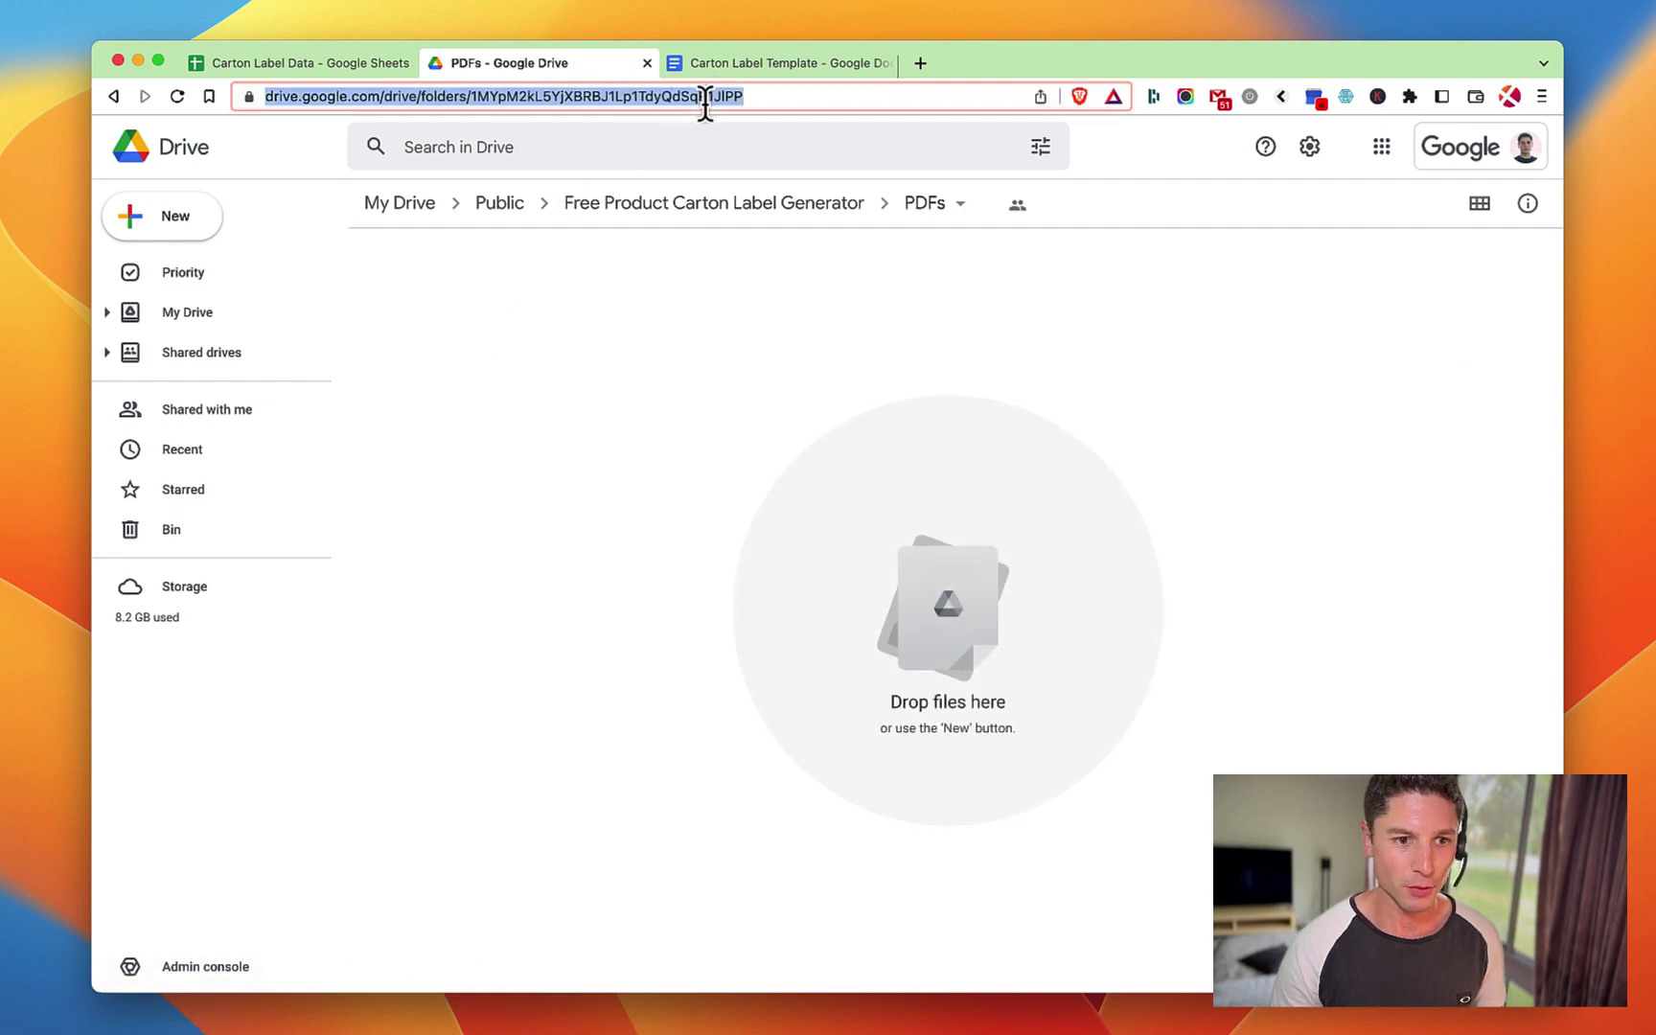
{"action": "left_click", "coordinate": [780, 96]}
{"action": "left_click_drag", "start_coordinate": [811, 96], "coordinate": [523, 96]}
{"action": "left_click", "coordinate": [268, 63]}
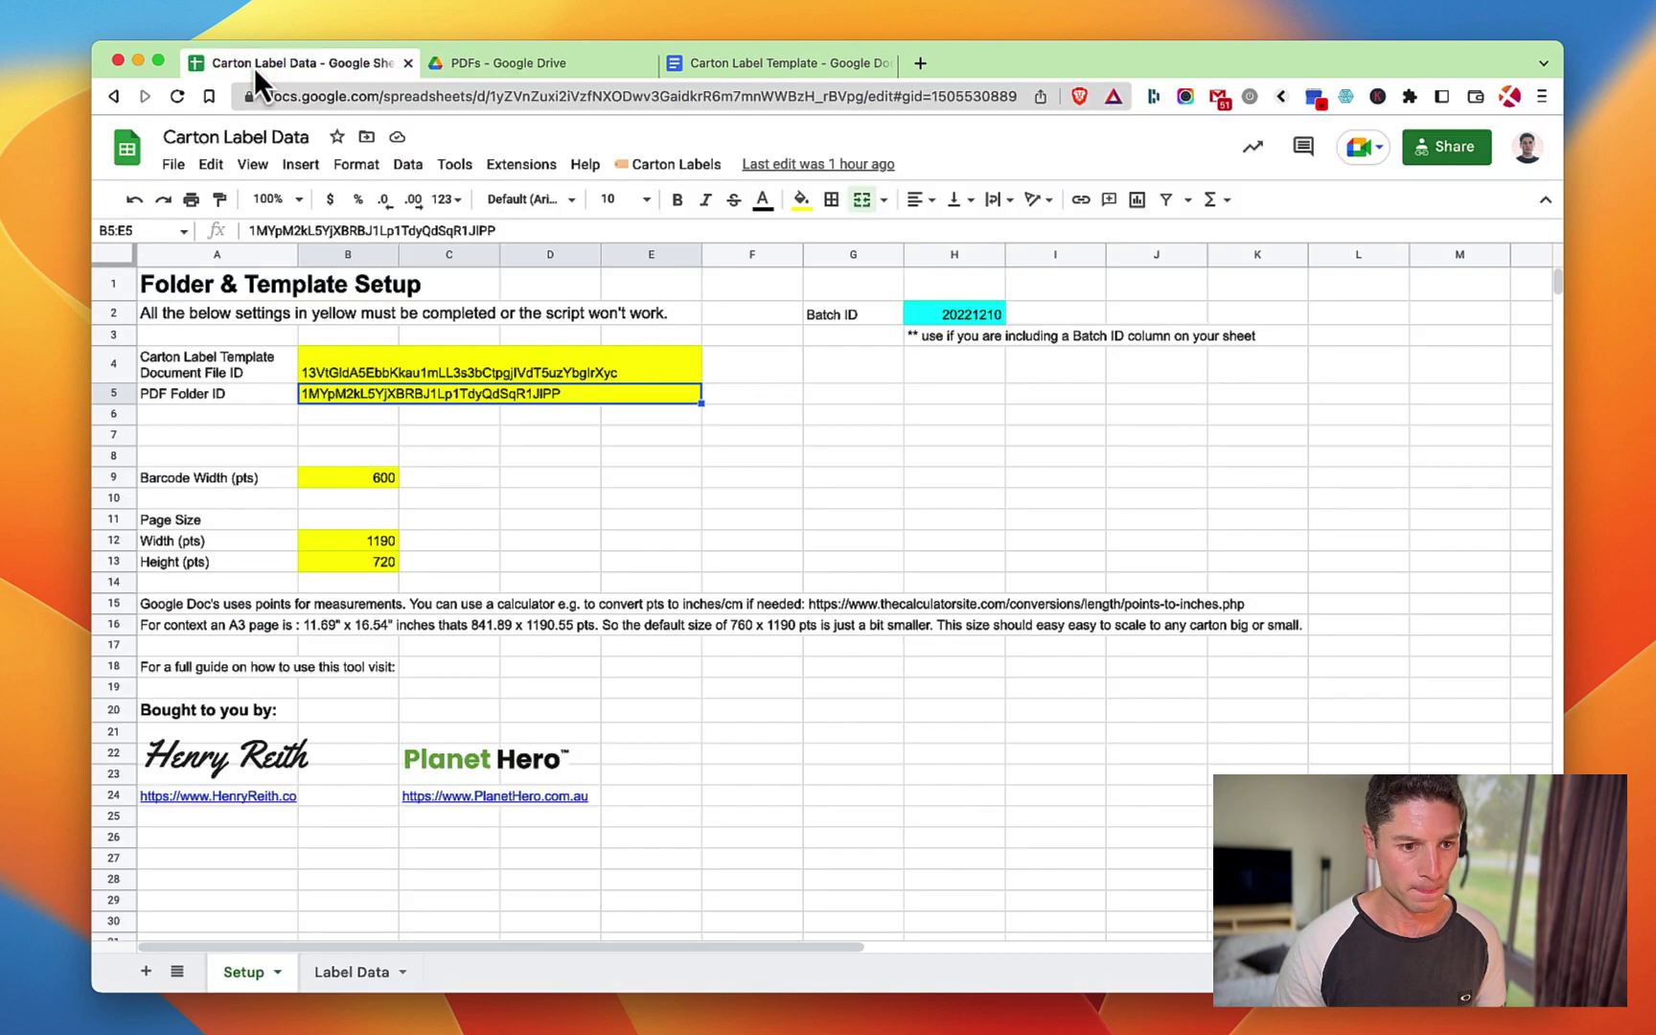
{"action": "left_click_drag", "start_coordinate": [515, 231], "coordinate": [247, 233]}
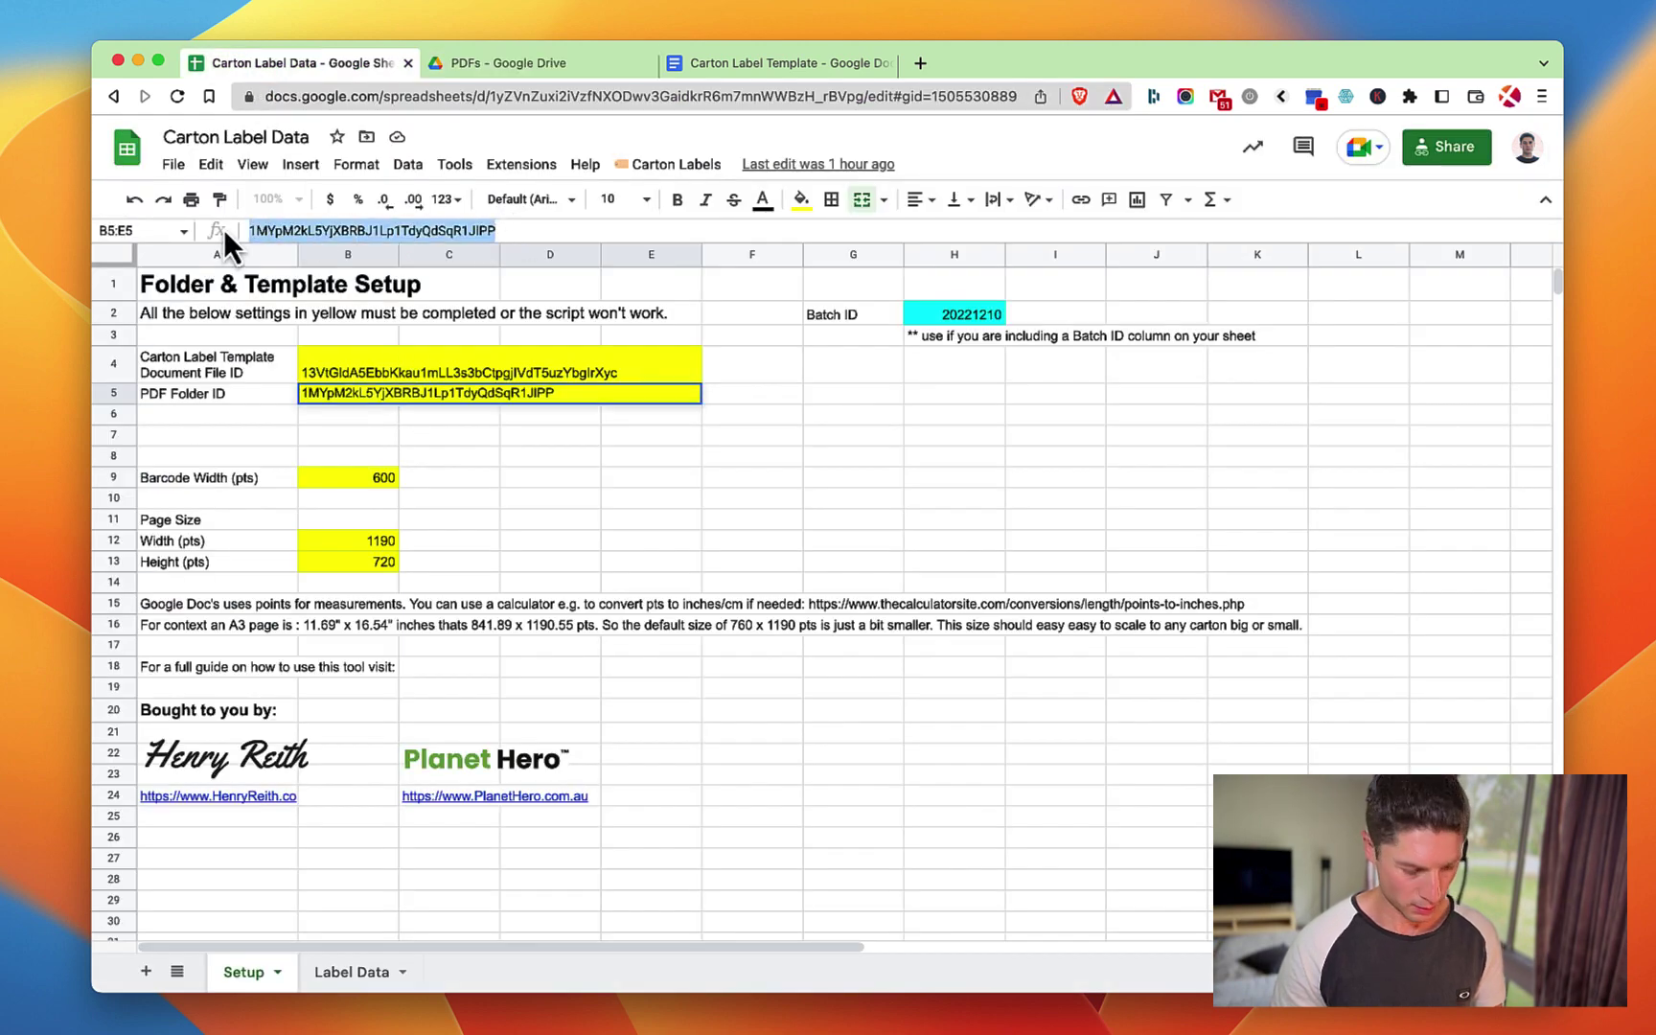
{"action": "key", "text": "Return"}
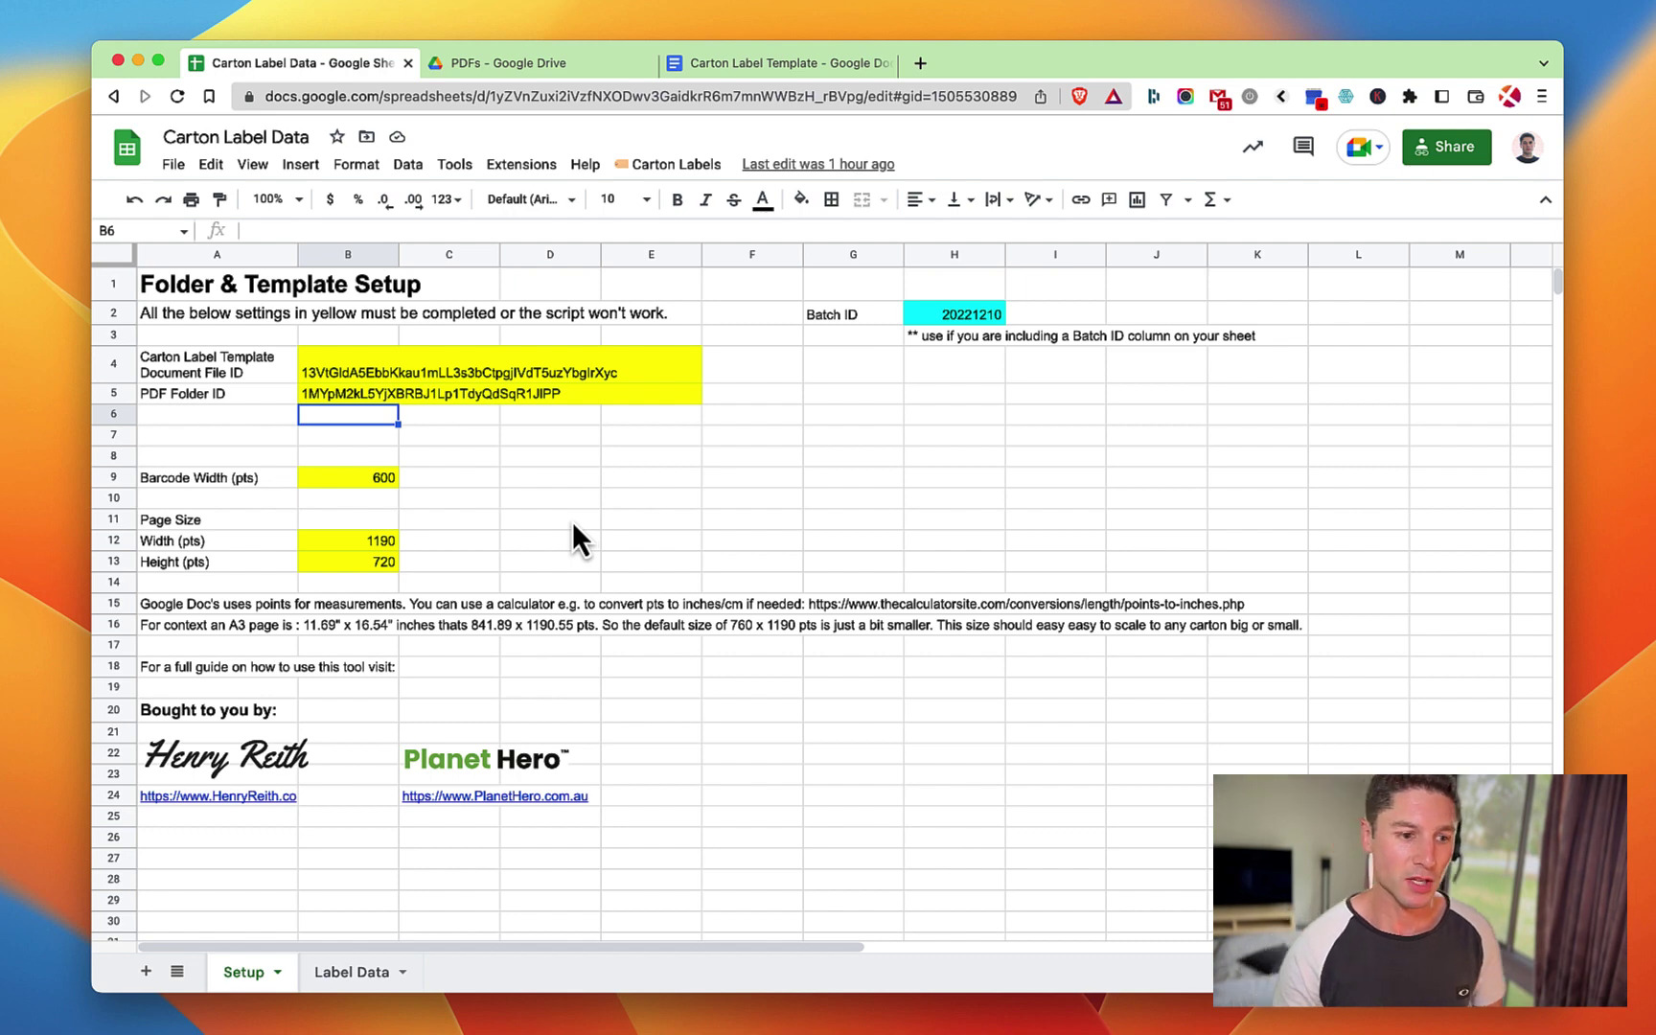
Review the 600 barcode width in B9 and the 1190 page width in B12.
{"action": "left_click", "coordinate": [346, 483]}
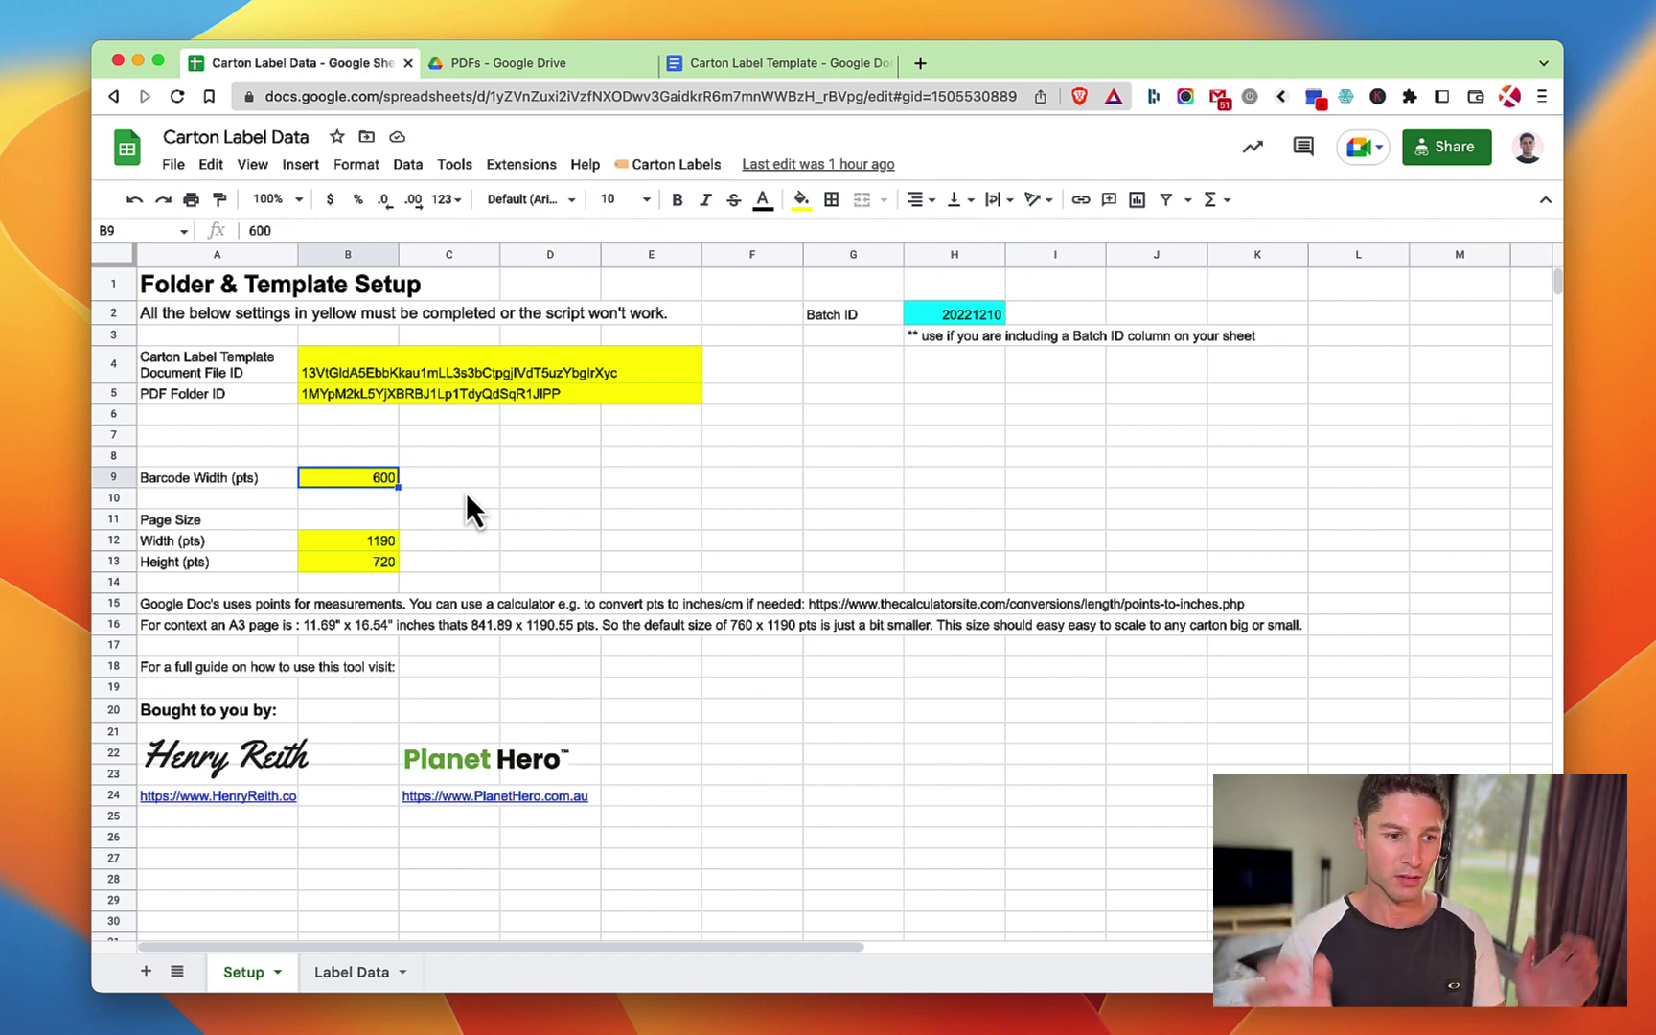
{"action": "left_click", "coordinate": [384, 544]}
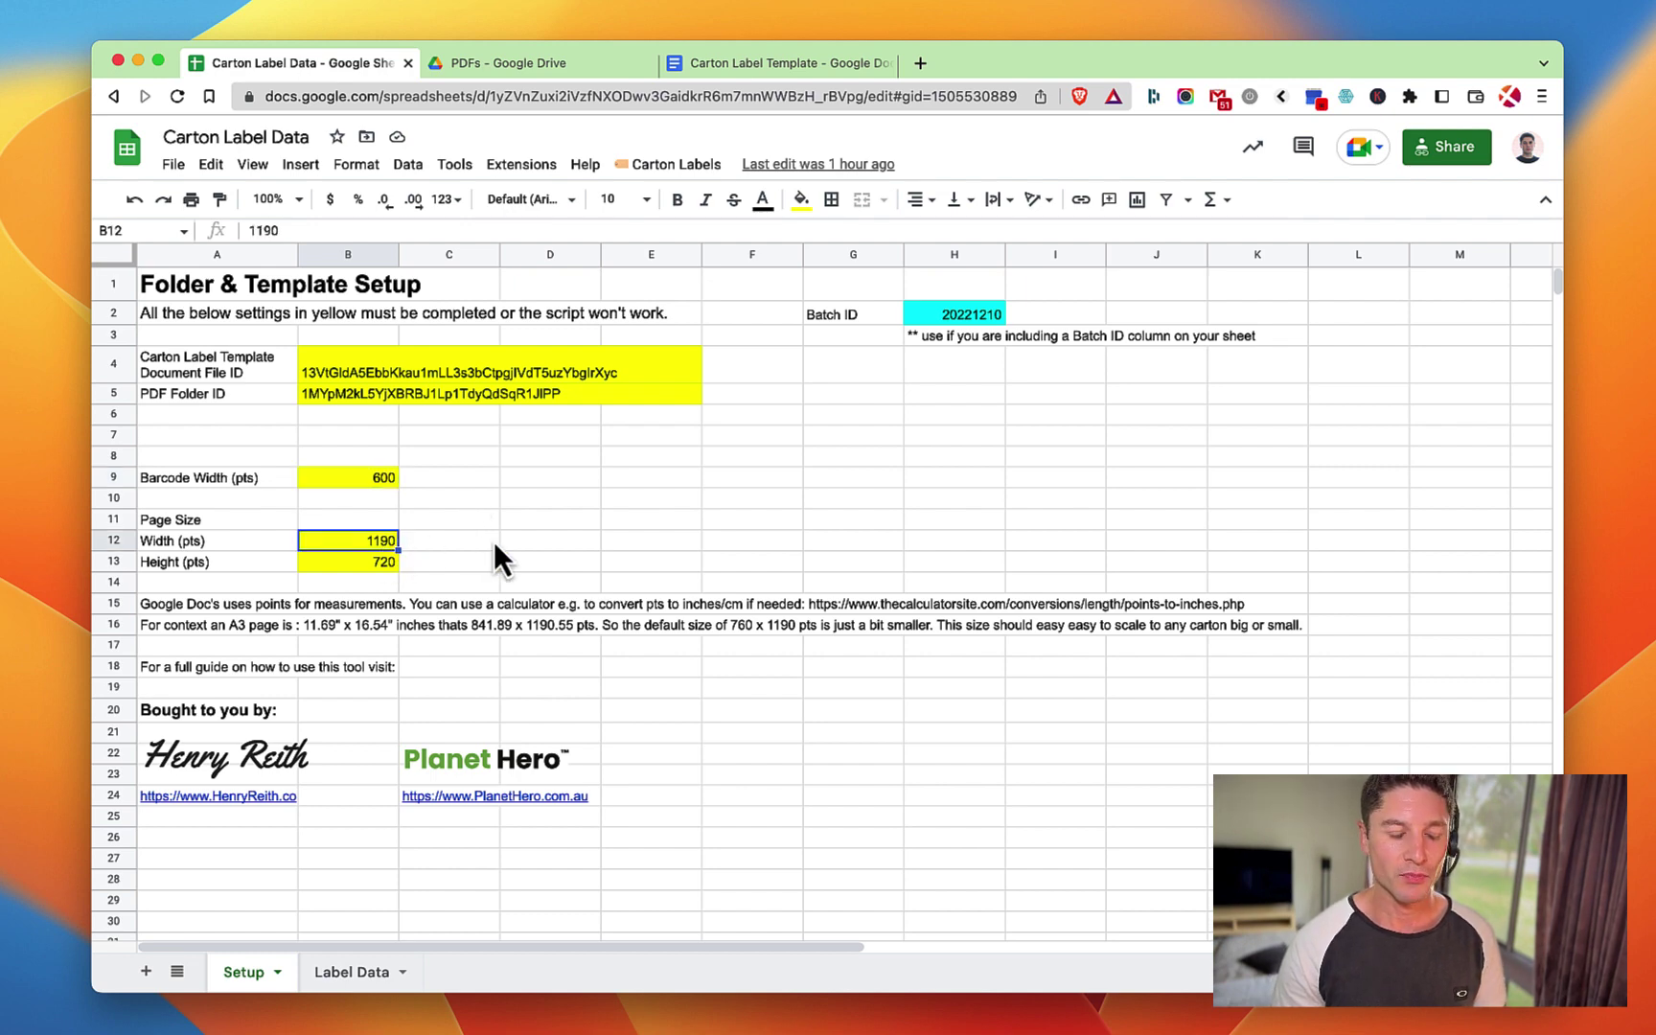
Scroll through the template's merge tags from INSIDE to Made In, then return to the spreadsheet.
{"action": "left_click", "coordinate": [728, 62]}
{"action": "scroll", "coordinate": [729, 661], "scroll_direction": "down", "scroll_amount": 5}
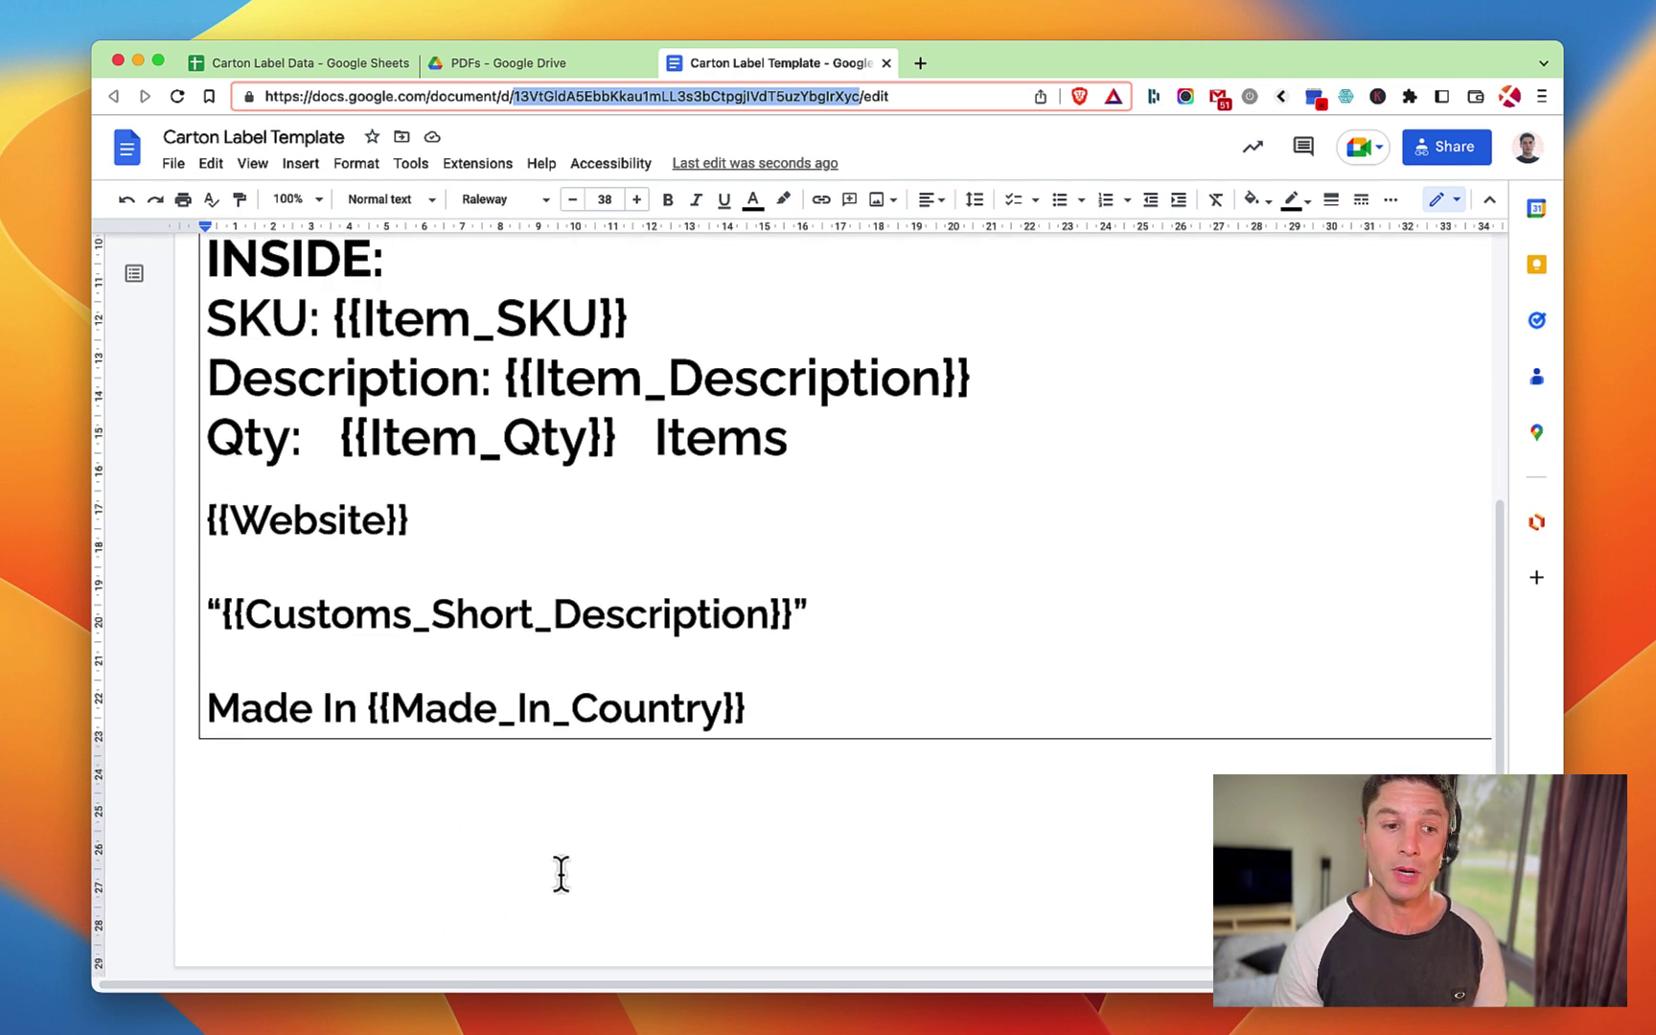
{"action": "scroll", "coordinate": [513, 808], "scroll_direction": "up", "scroll_amount": 5}
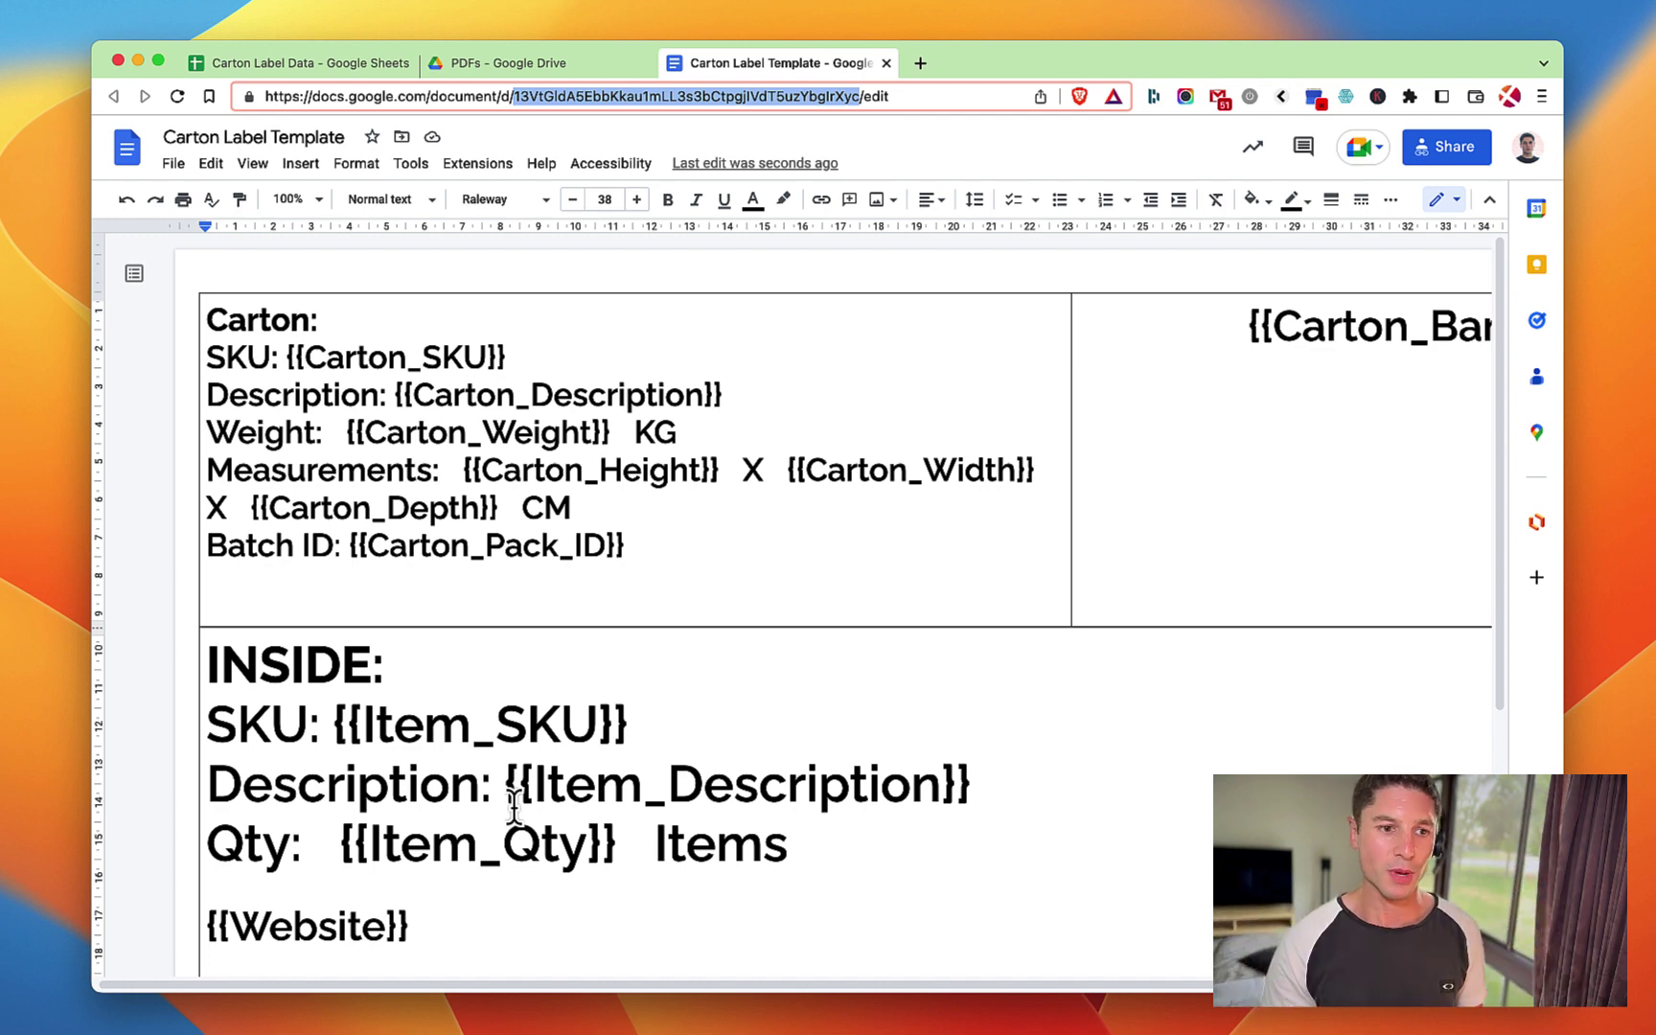
{"action": "left_click", "coordinate": [312, 65]}
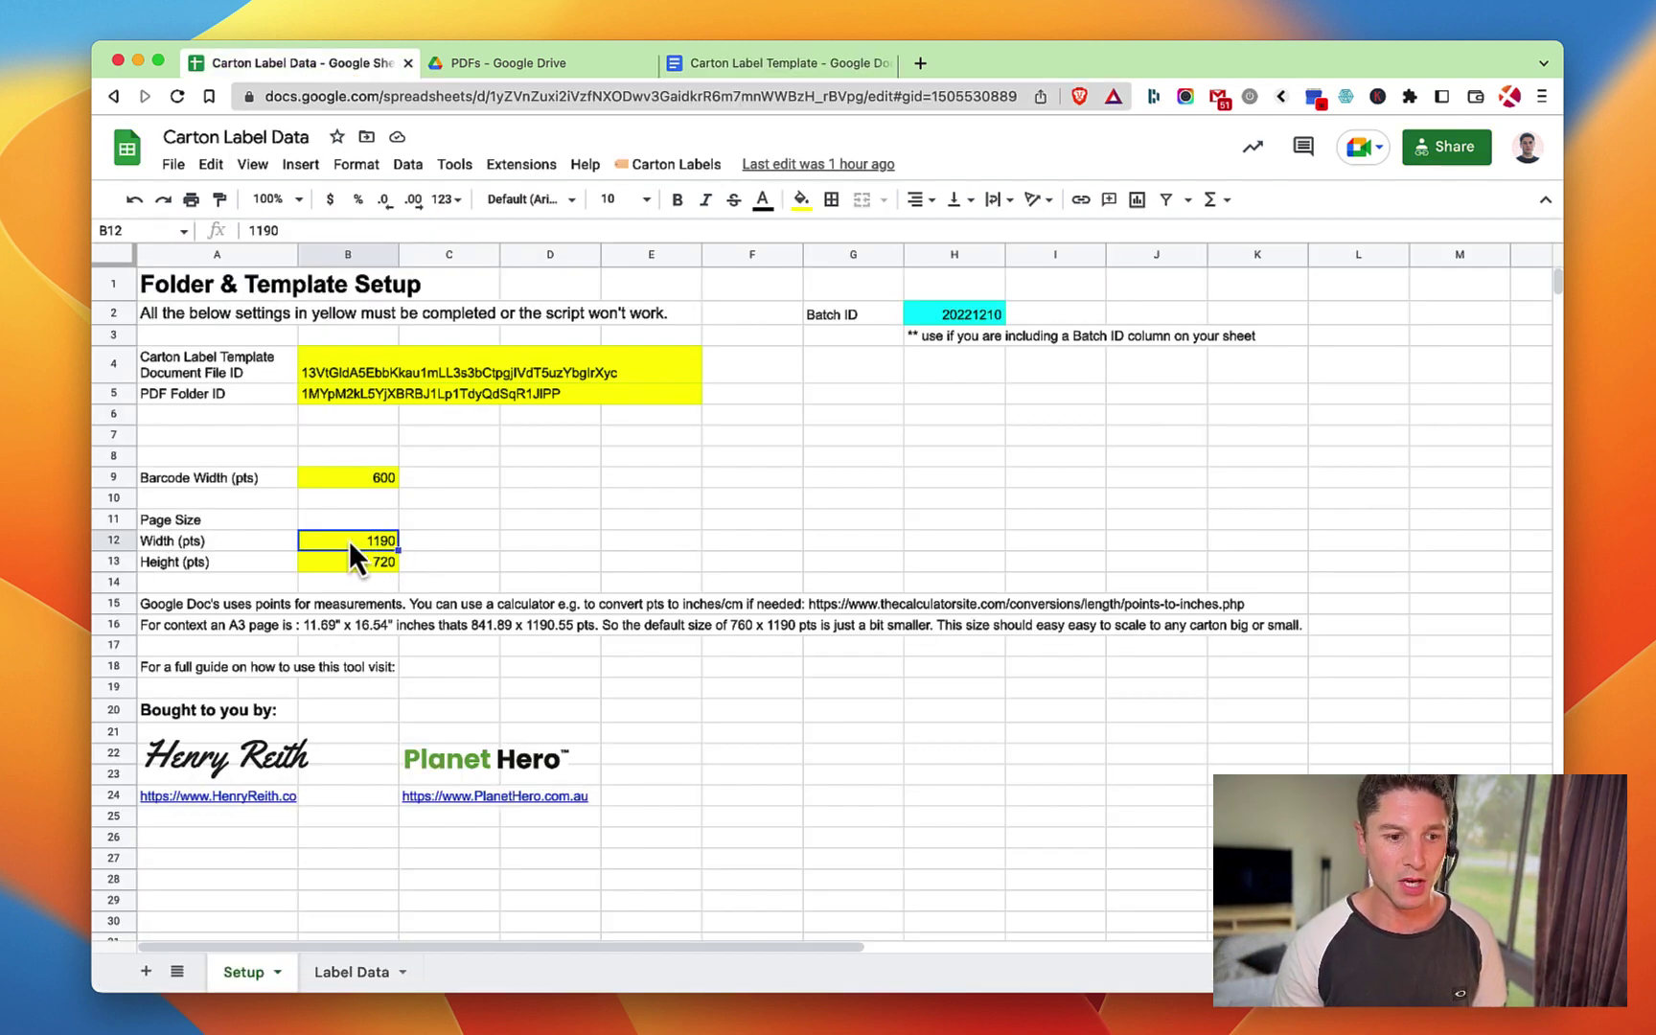
Go over page height 720, Batch ID 20221210, page width 1190 and barcode width 600.
{"action": "left_click", "coordinate": [363, 565]}
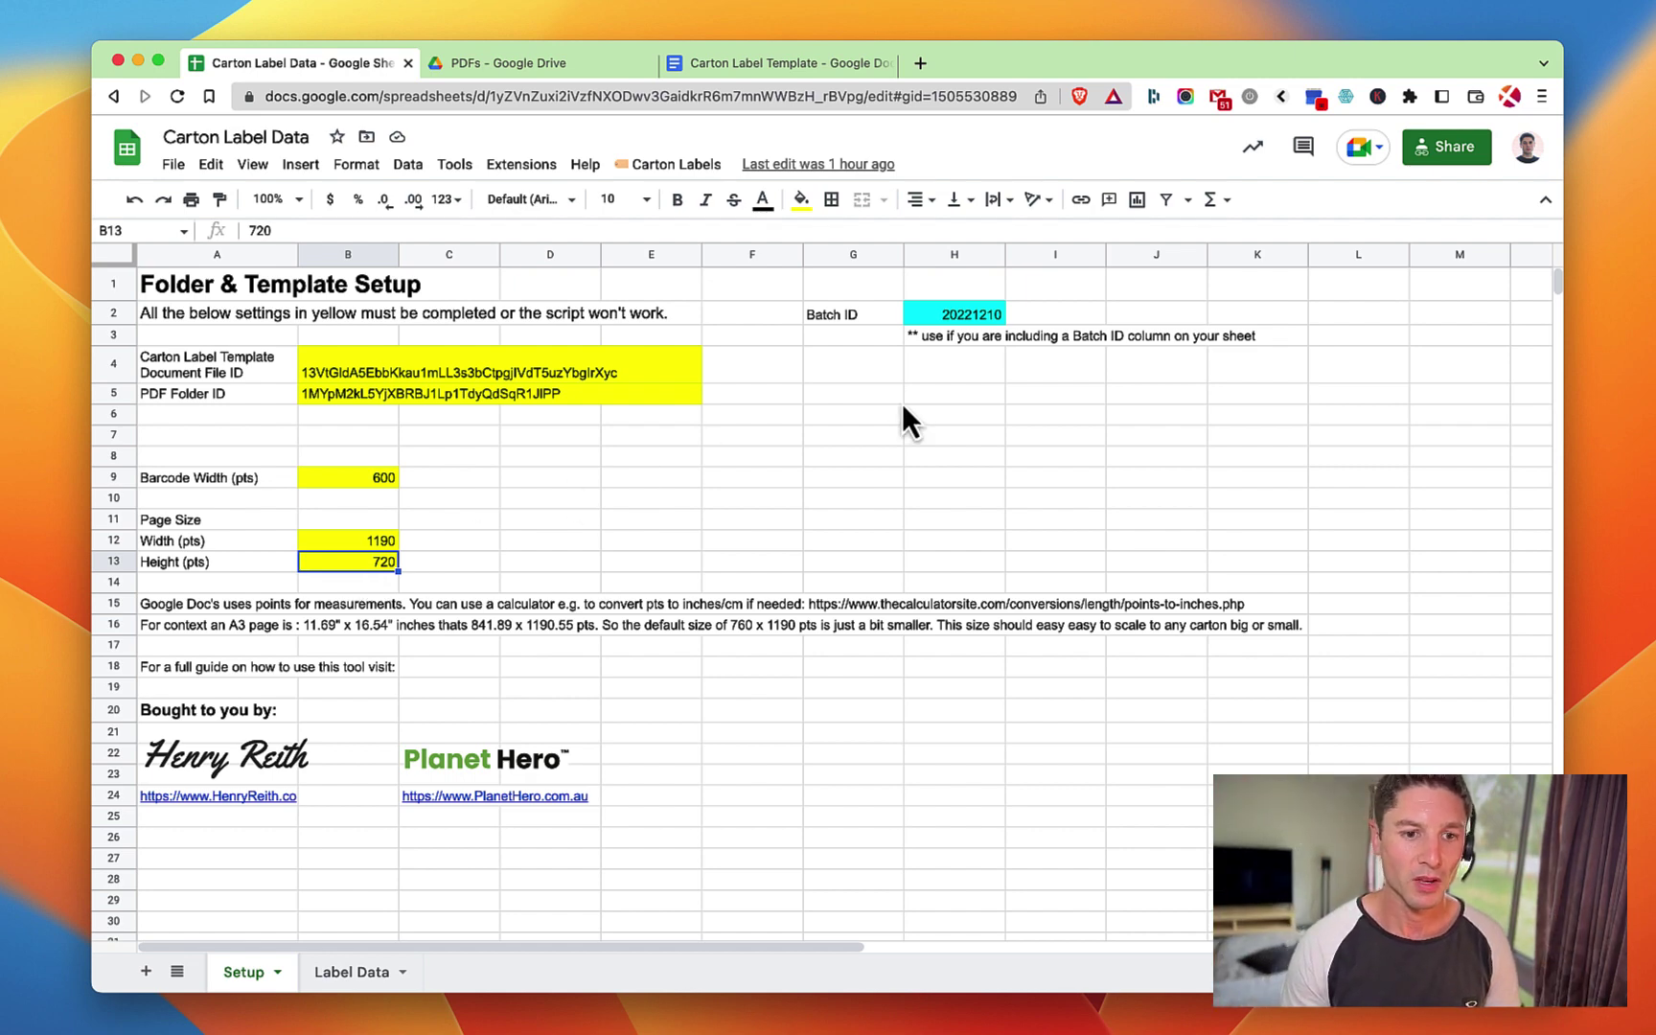
{"action": "left_click", "coordinate": [957, 319]}
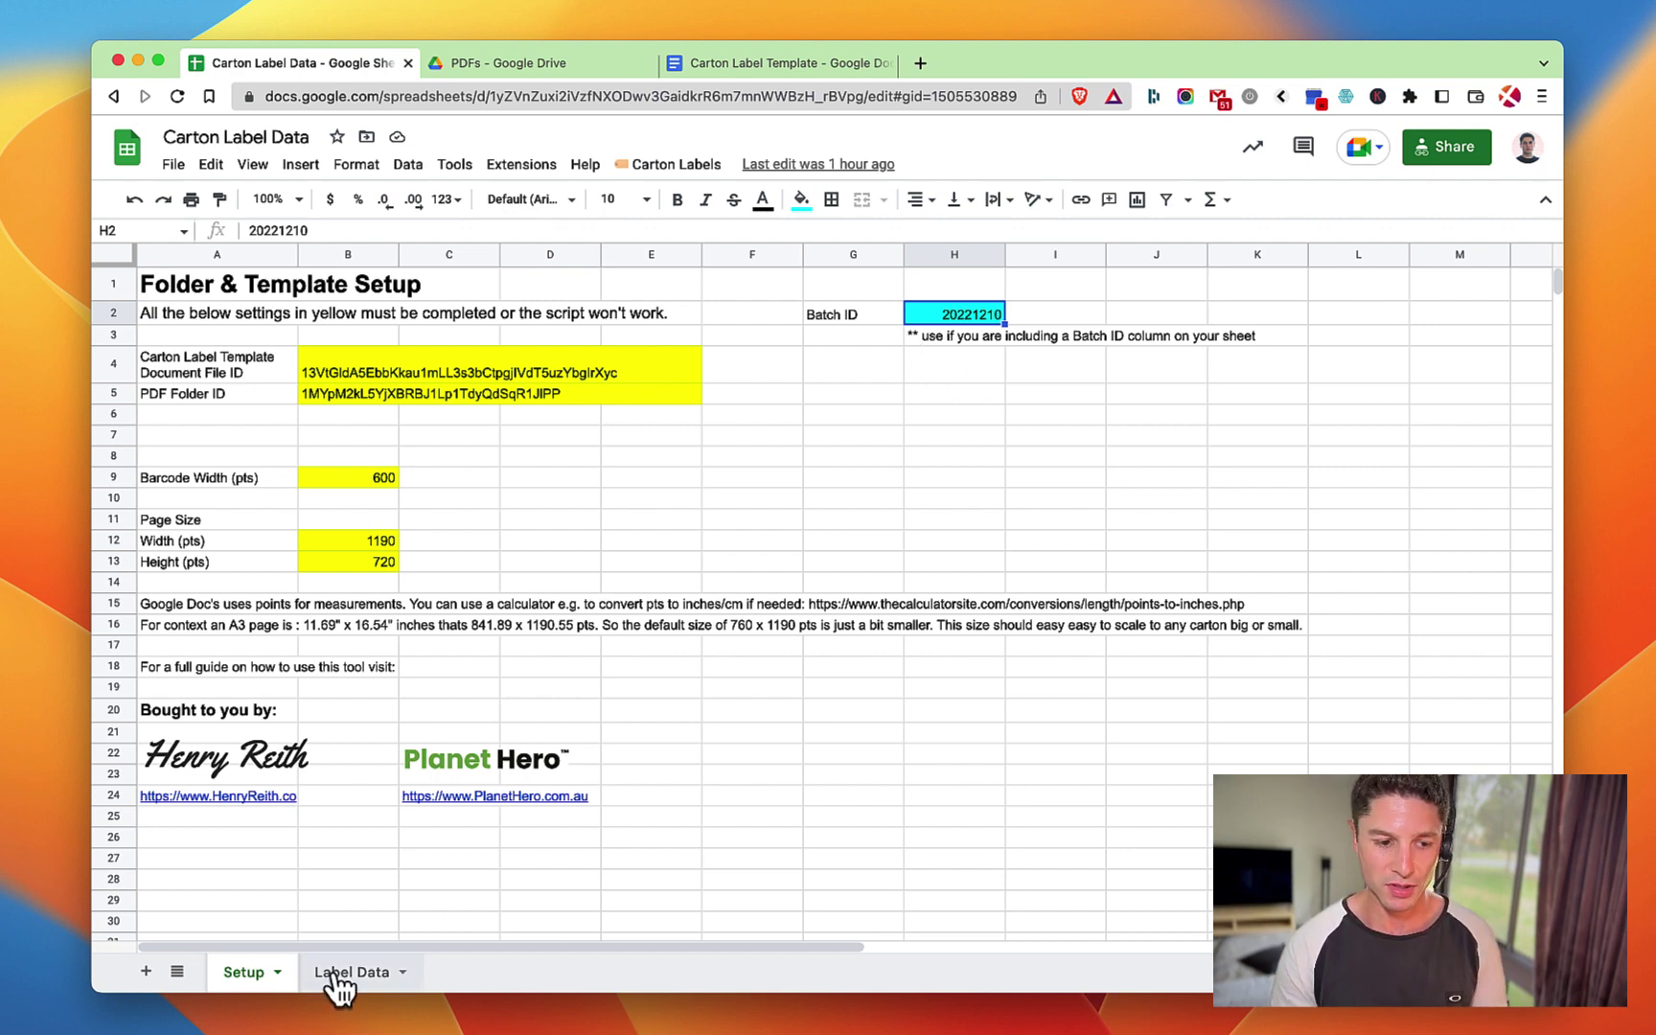
{"action": "left_click", "coordinate": [358, 539]}
{"action": "left_click", "coordinate": [348, 562]}
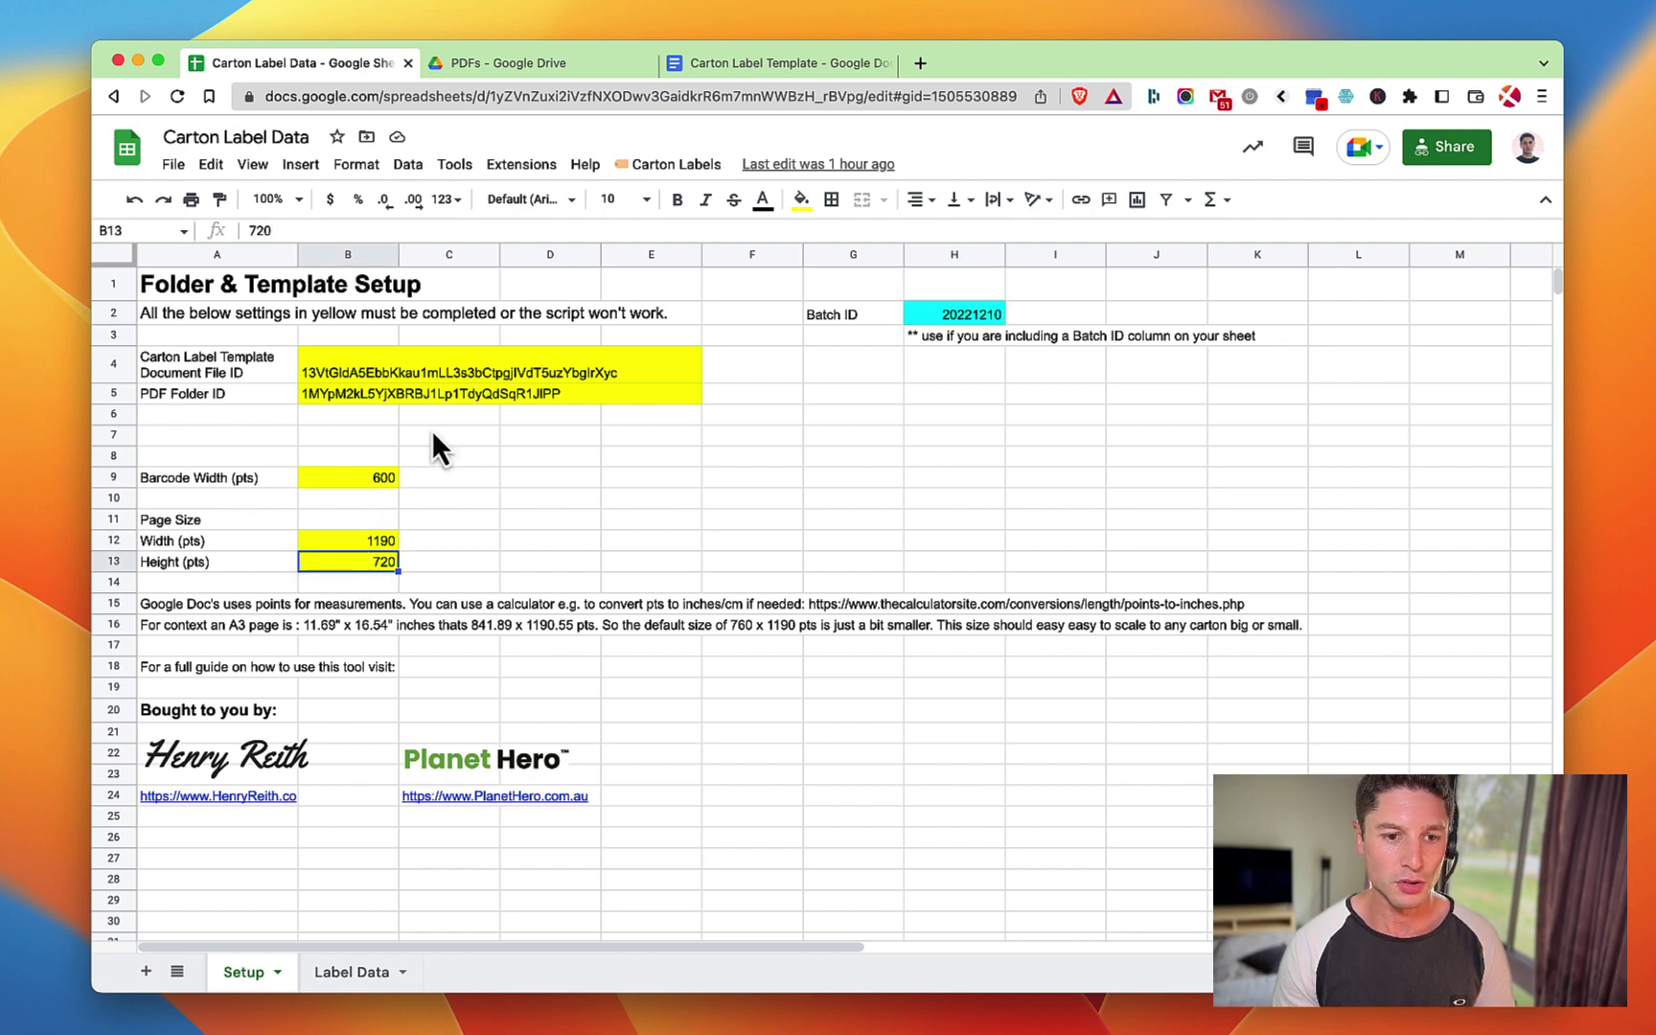
{"action": "left_click", "coordinate": [928, 316]}
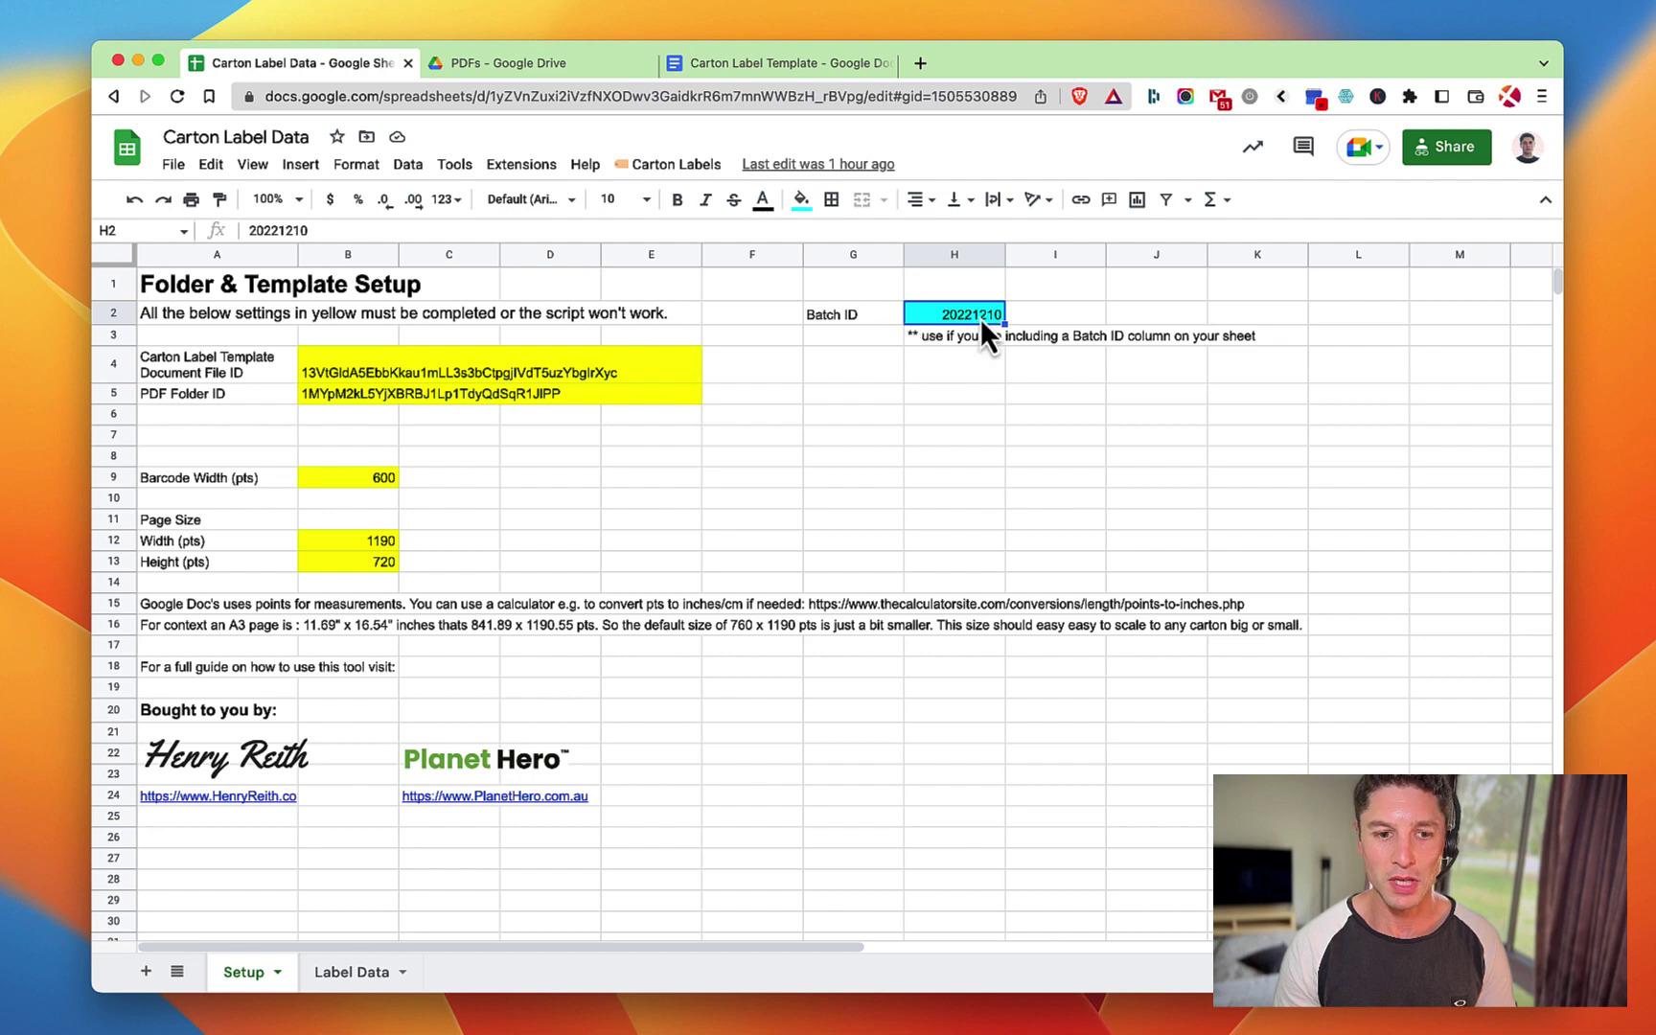
{"action": "left_click", "coordinate": [308, 479]}
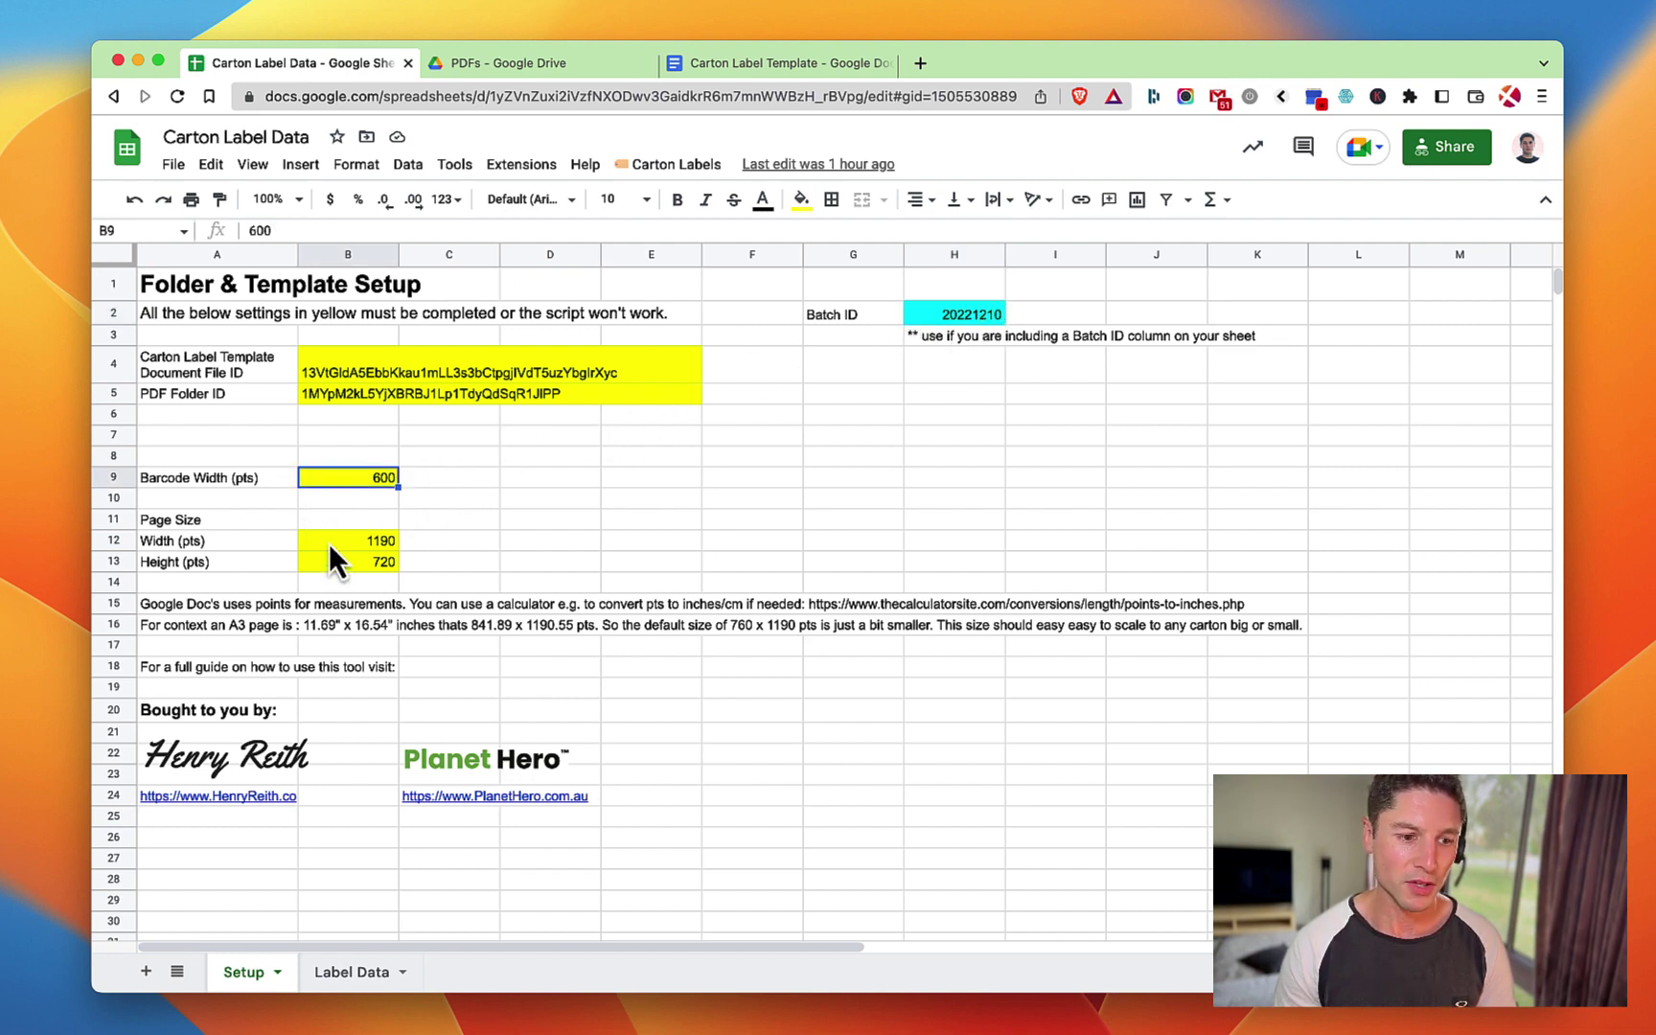
{"action": "left_click", "coordinate": [329, 542]}
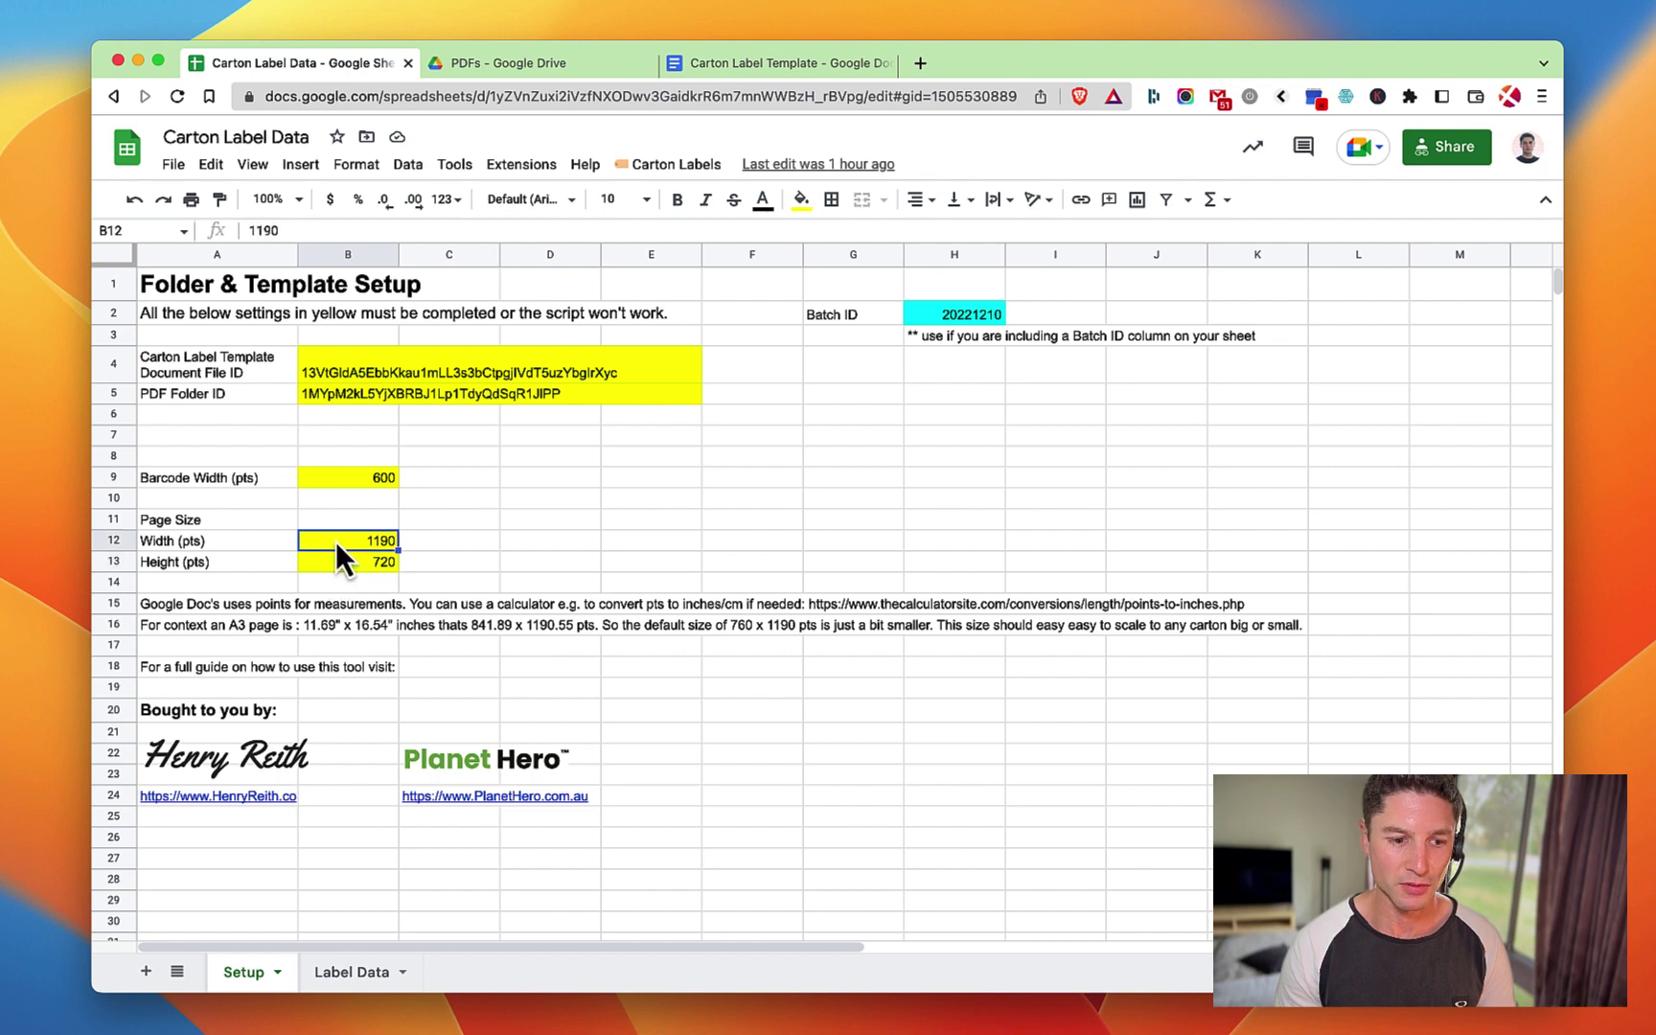
Compare the Label Data Item_SKU column (PH-030) with the template's {{Item_SKU}} tag.
{"action": "left_click", "coordinate": [353, 974]}
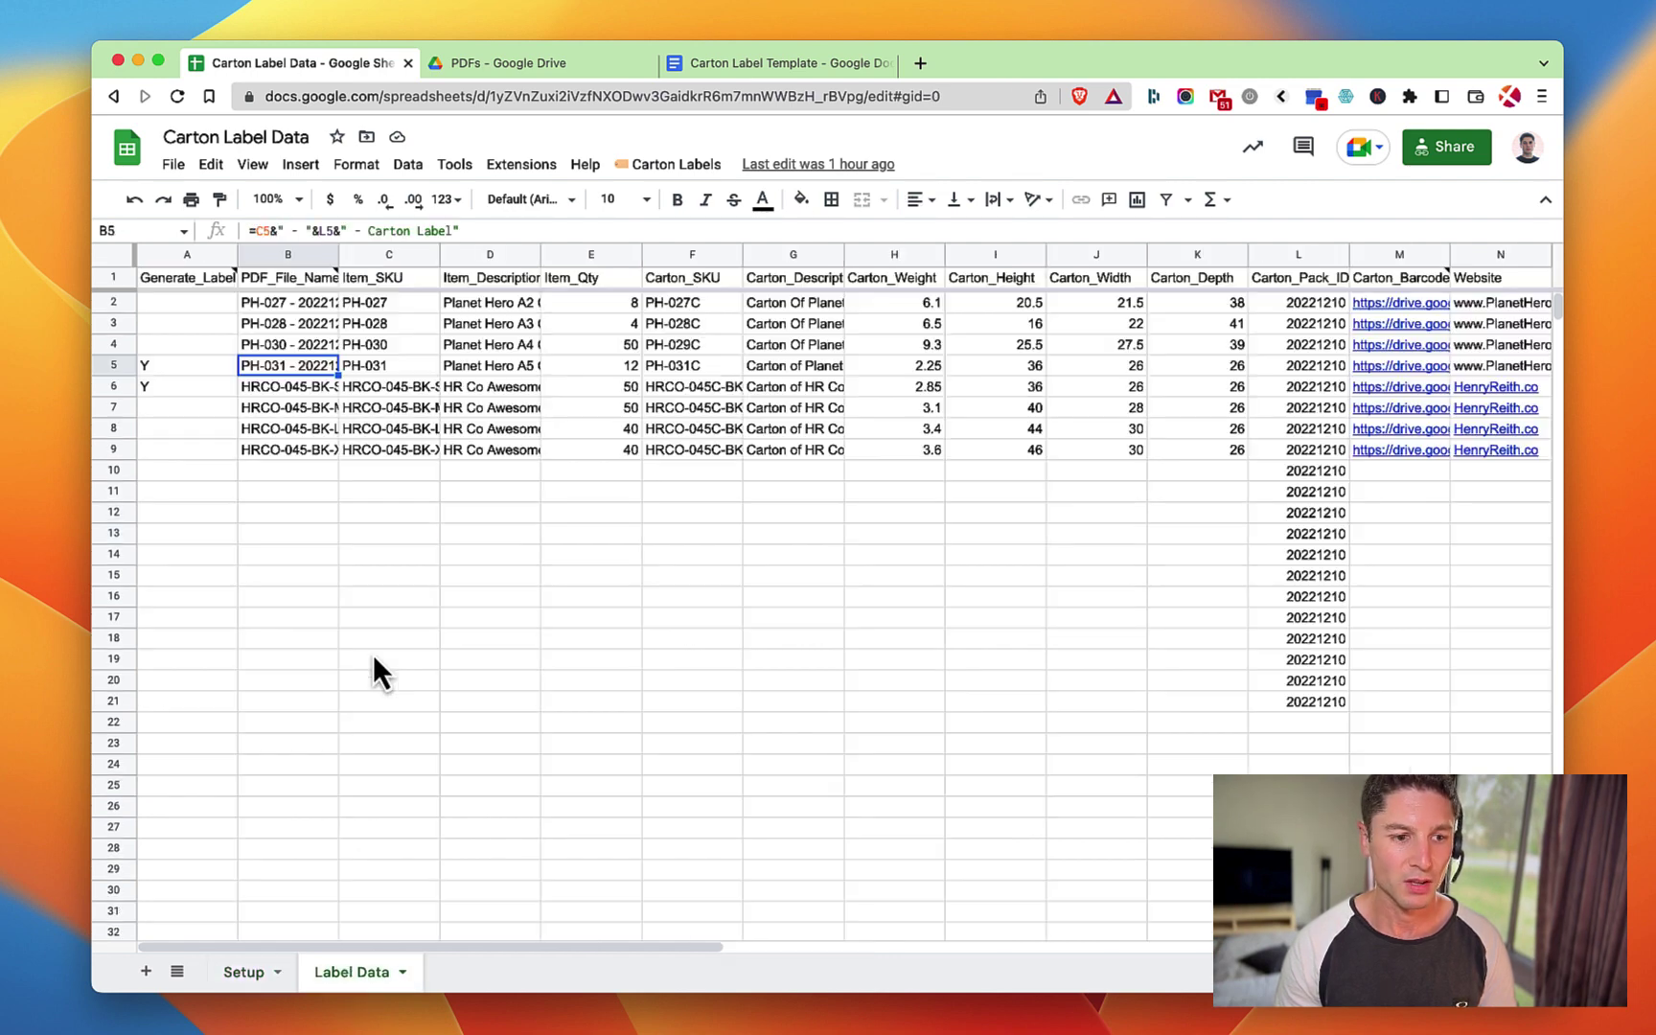
{"action": "left_click", "coordinate": [392, 342]}
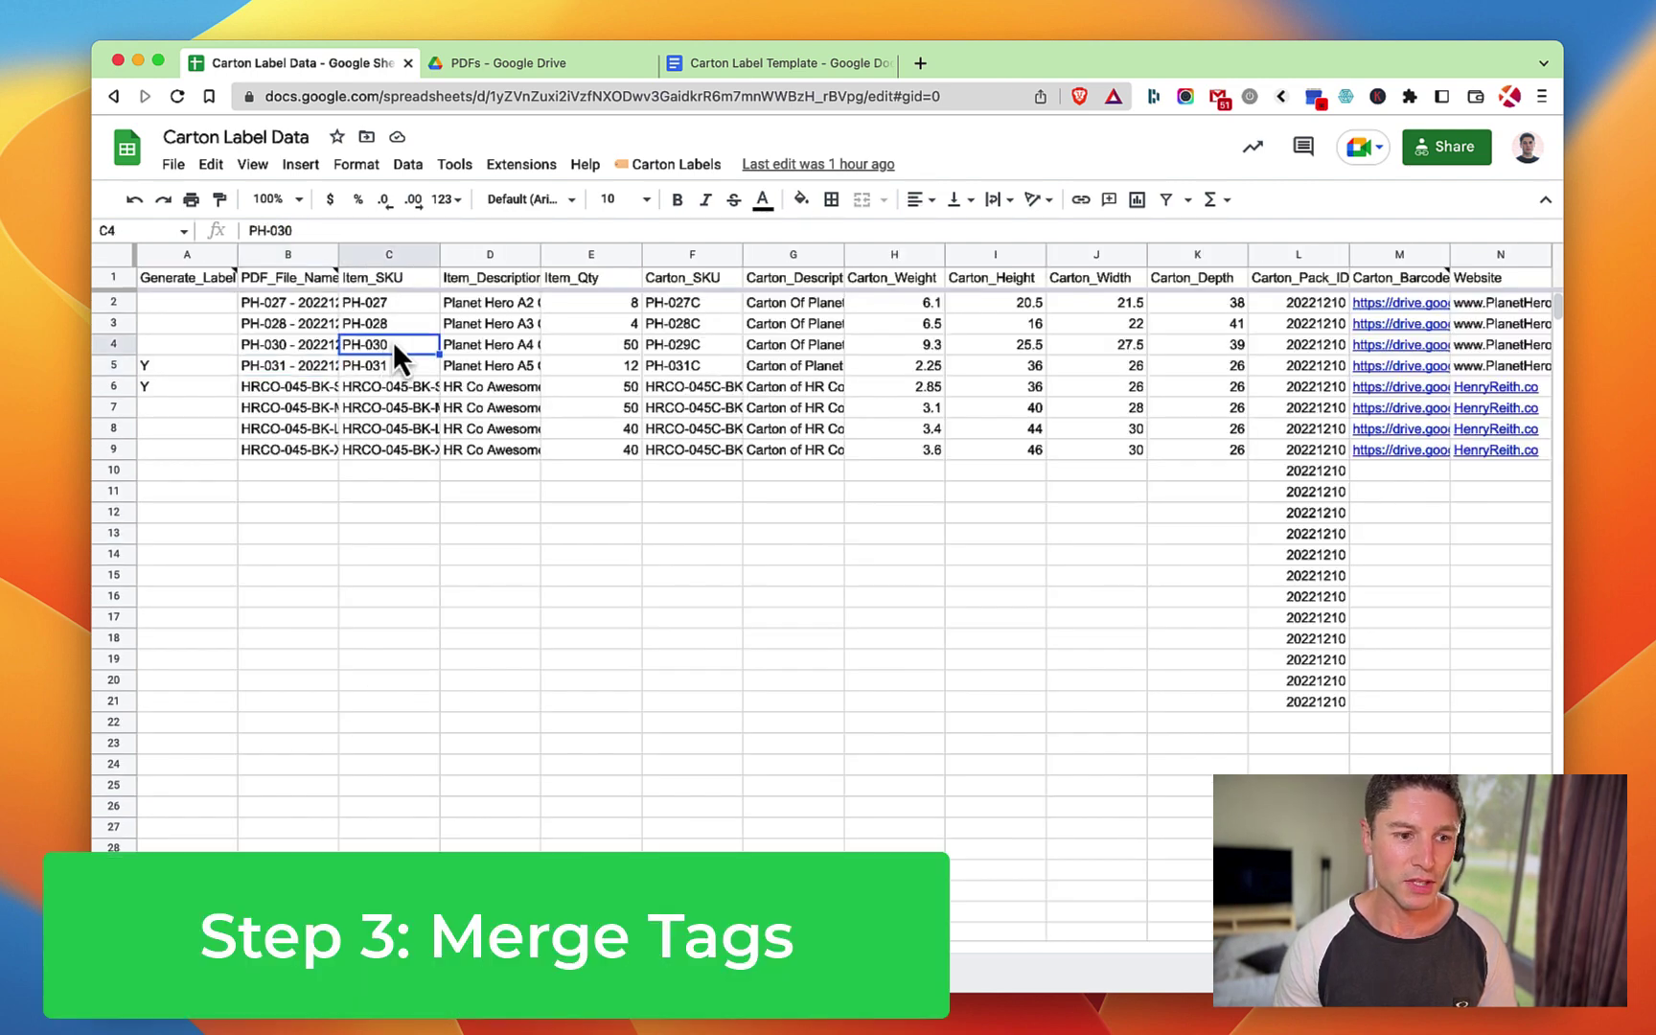
{"action": "left_click", "coordinate": [374, 282]}
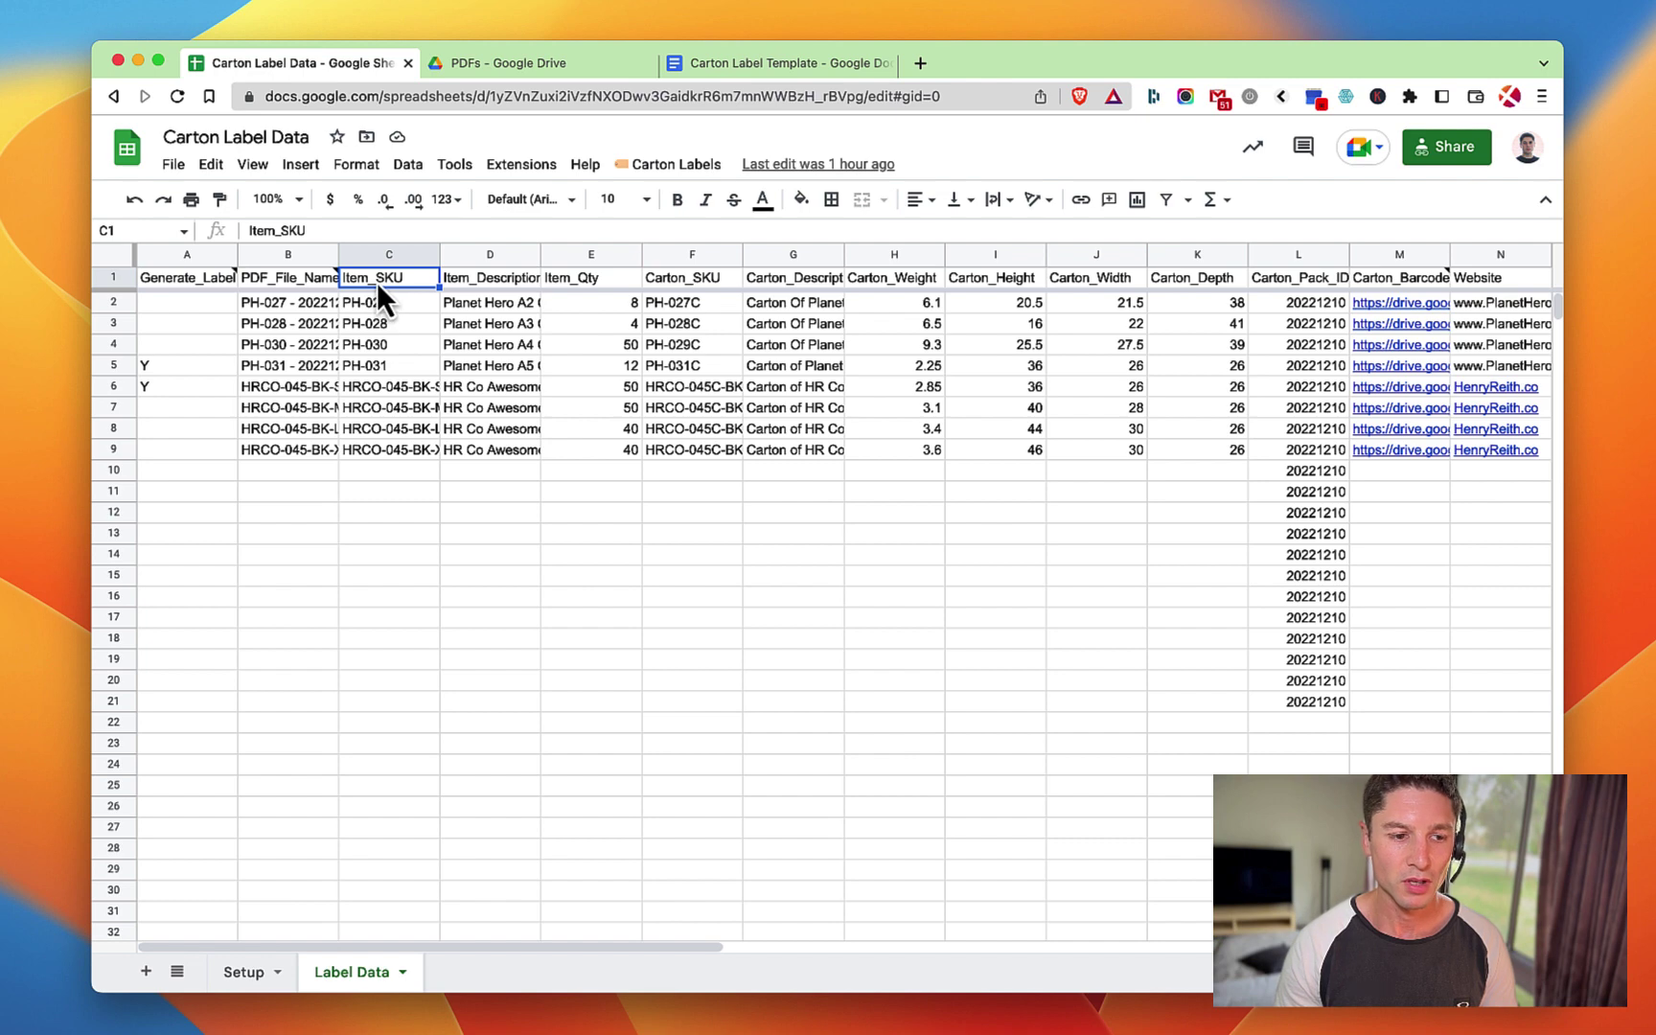
{"action": "left_click", "coordinate": [749, 61]}
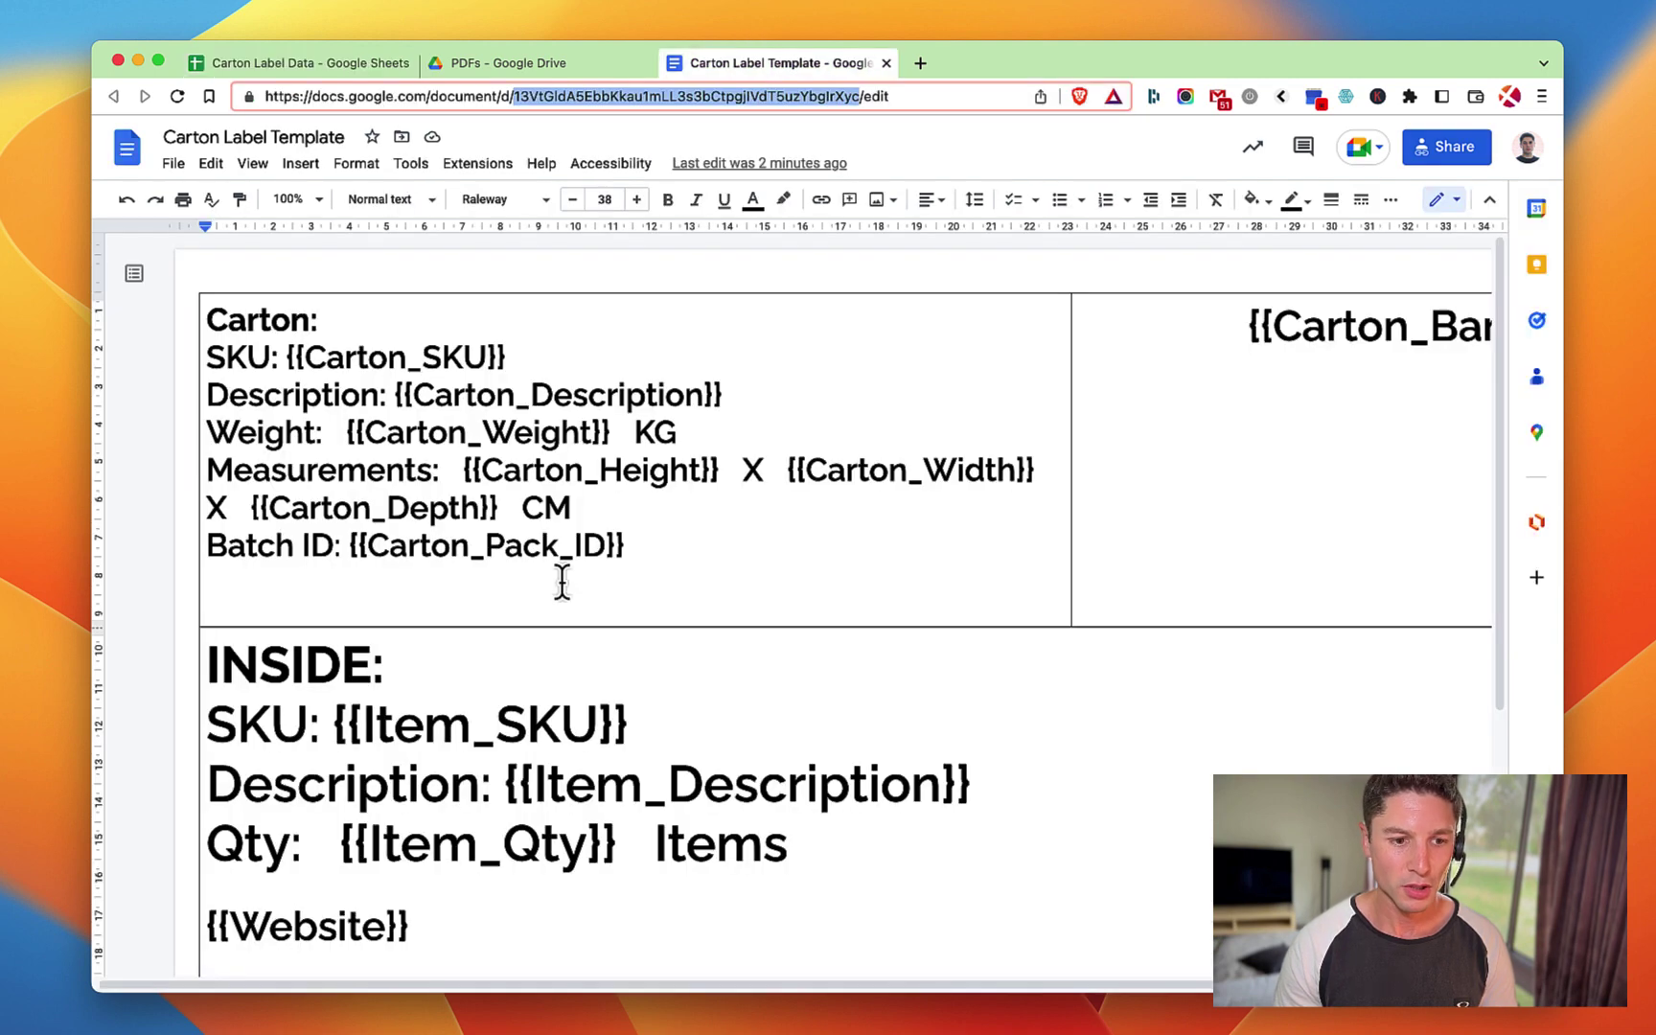
{"action": "left_click", "coordinate": [525, 432]}
{"action": "scroll", "coordinate": [441, 575], "scroll_direction": "down", "scroll_amount": 2}
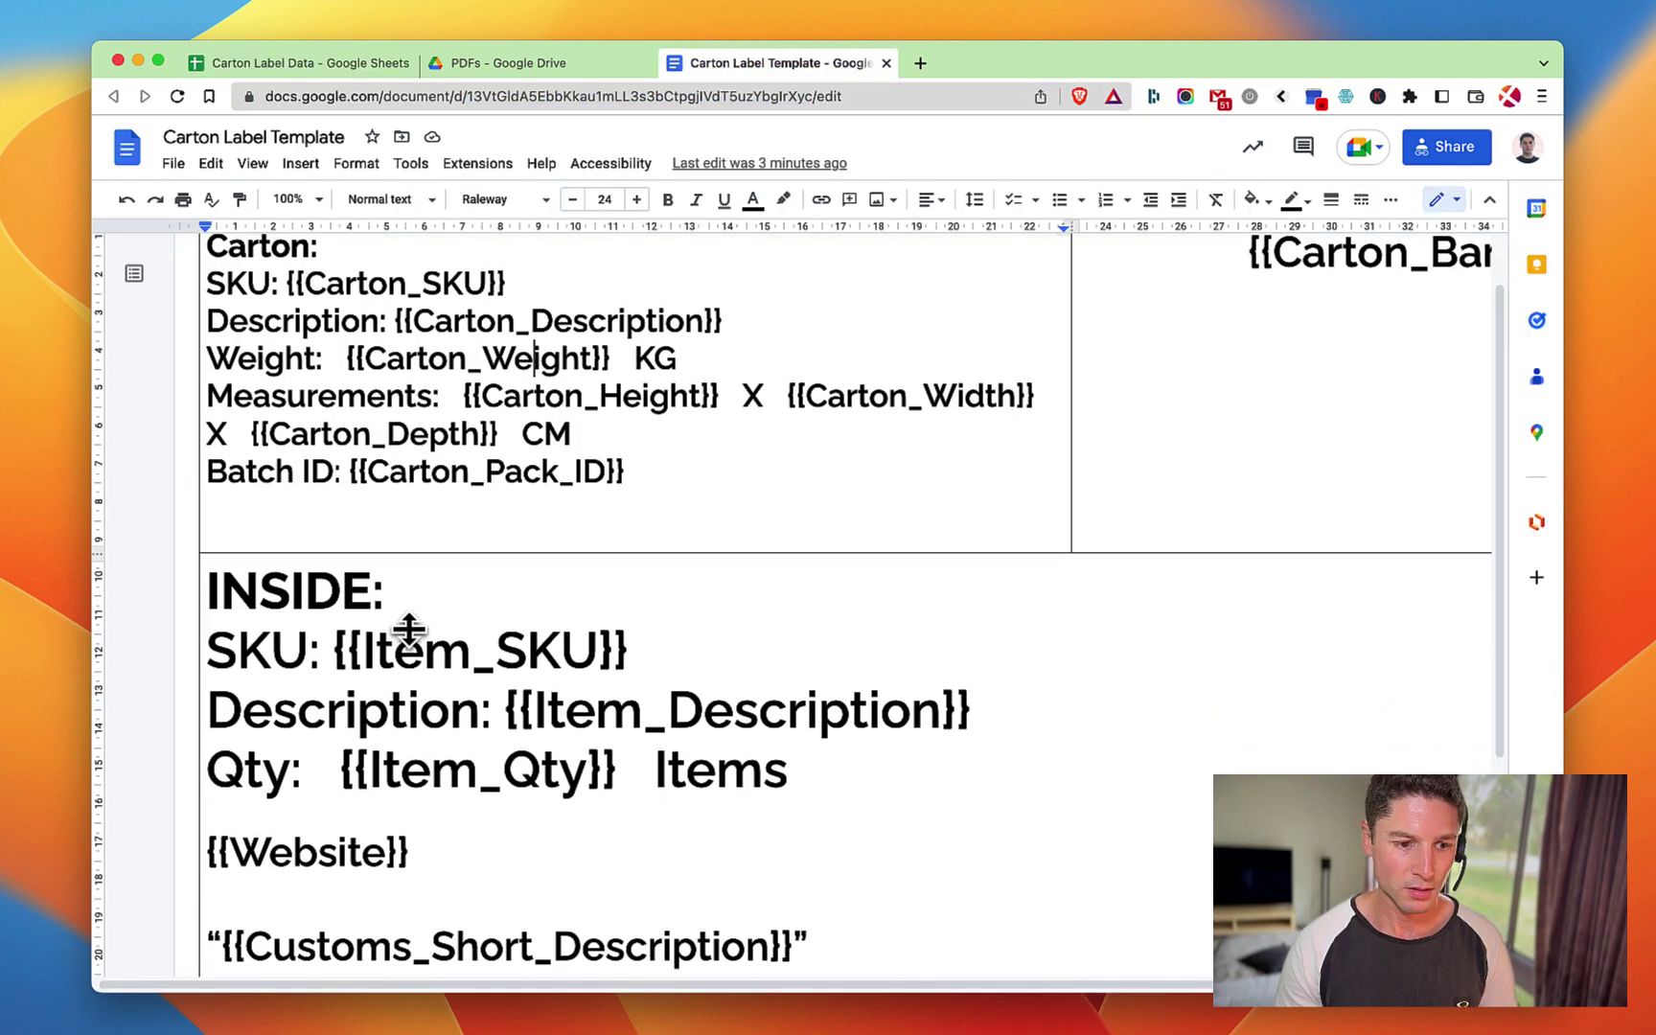
{"action": "left_click_drag", "start_coordinate": [333, 643], "coordinate": [628, 647]}
{"action": "left_click", "coordinate": [546, 654]}
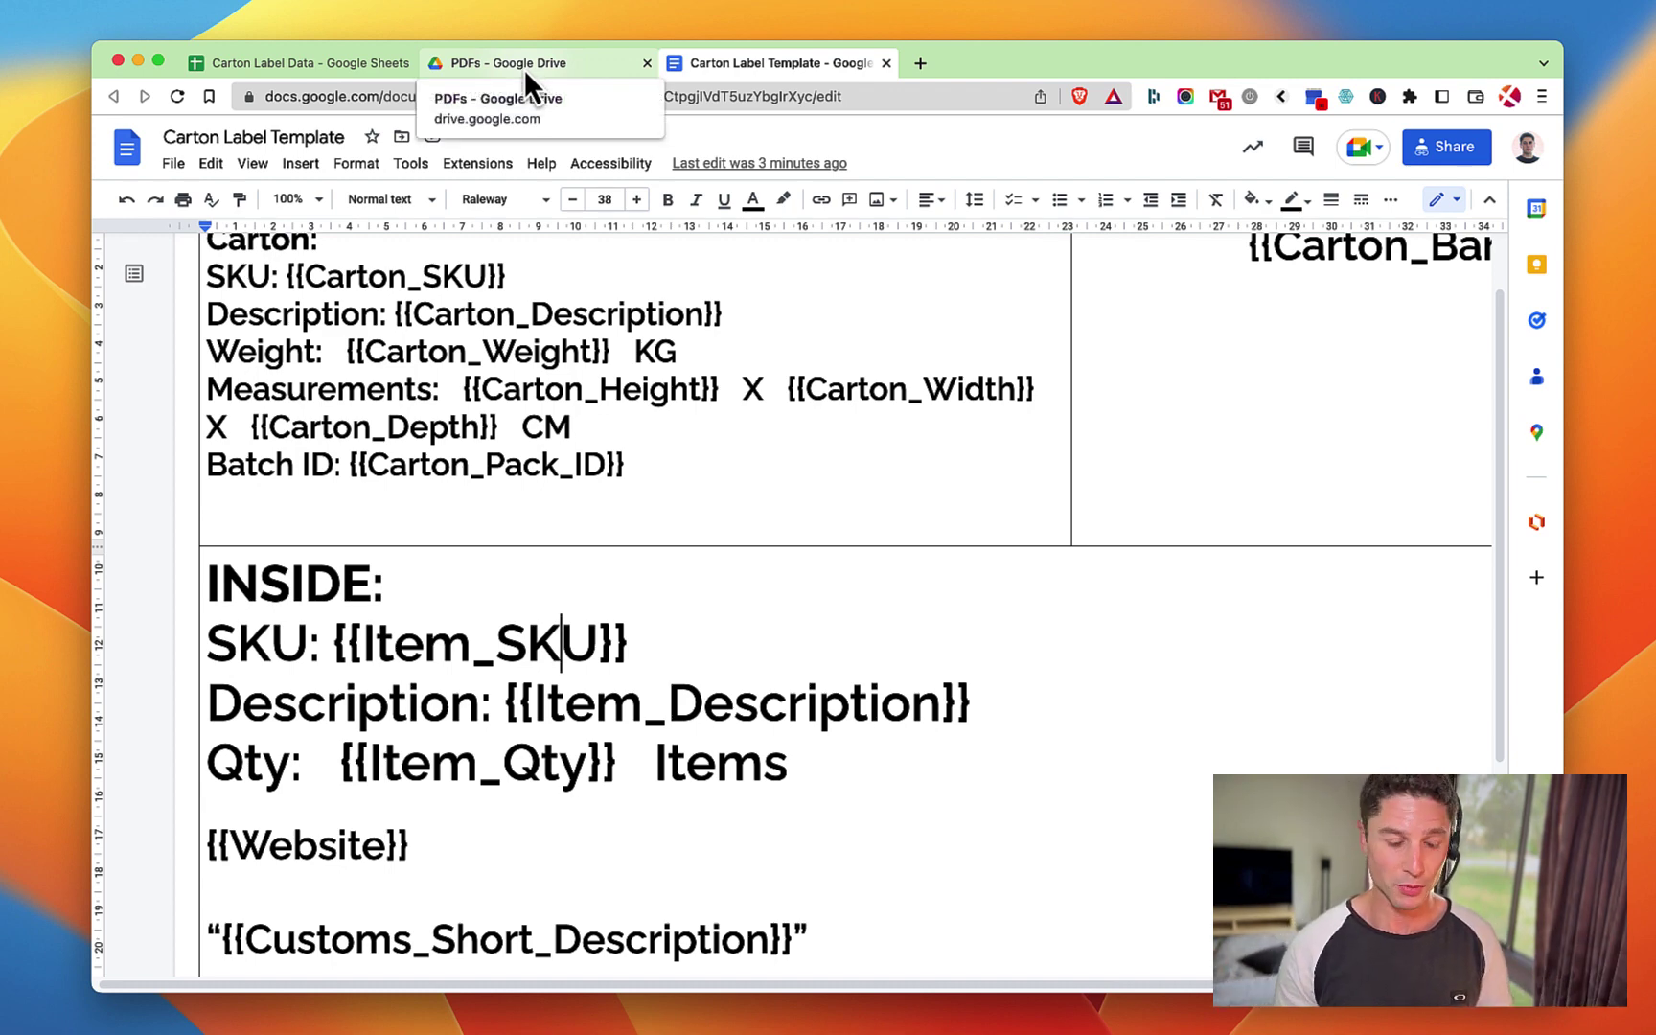
Match the Item_Description column header to the template's {{Item_Description}} placeholder name.
{"action": "left_click", "coordinate": [400, 64]}
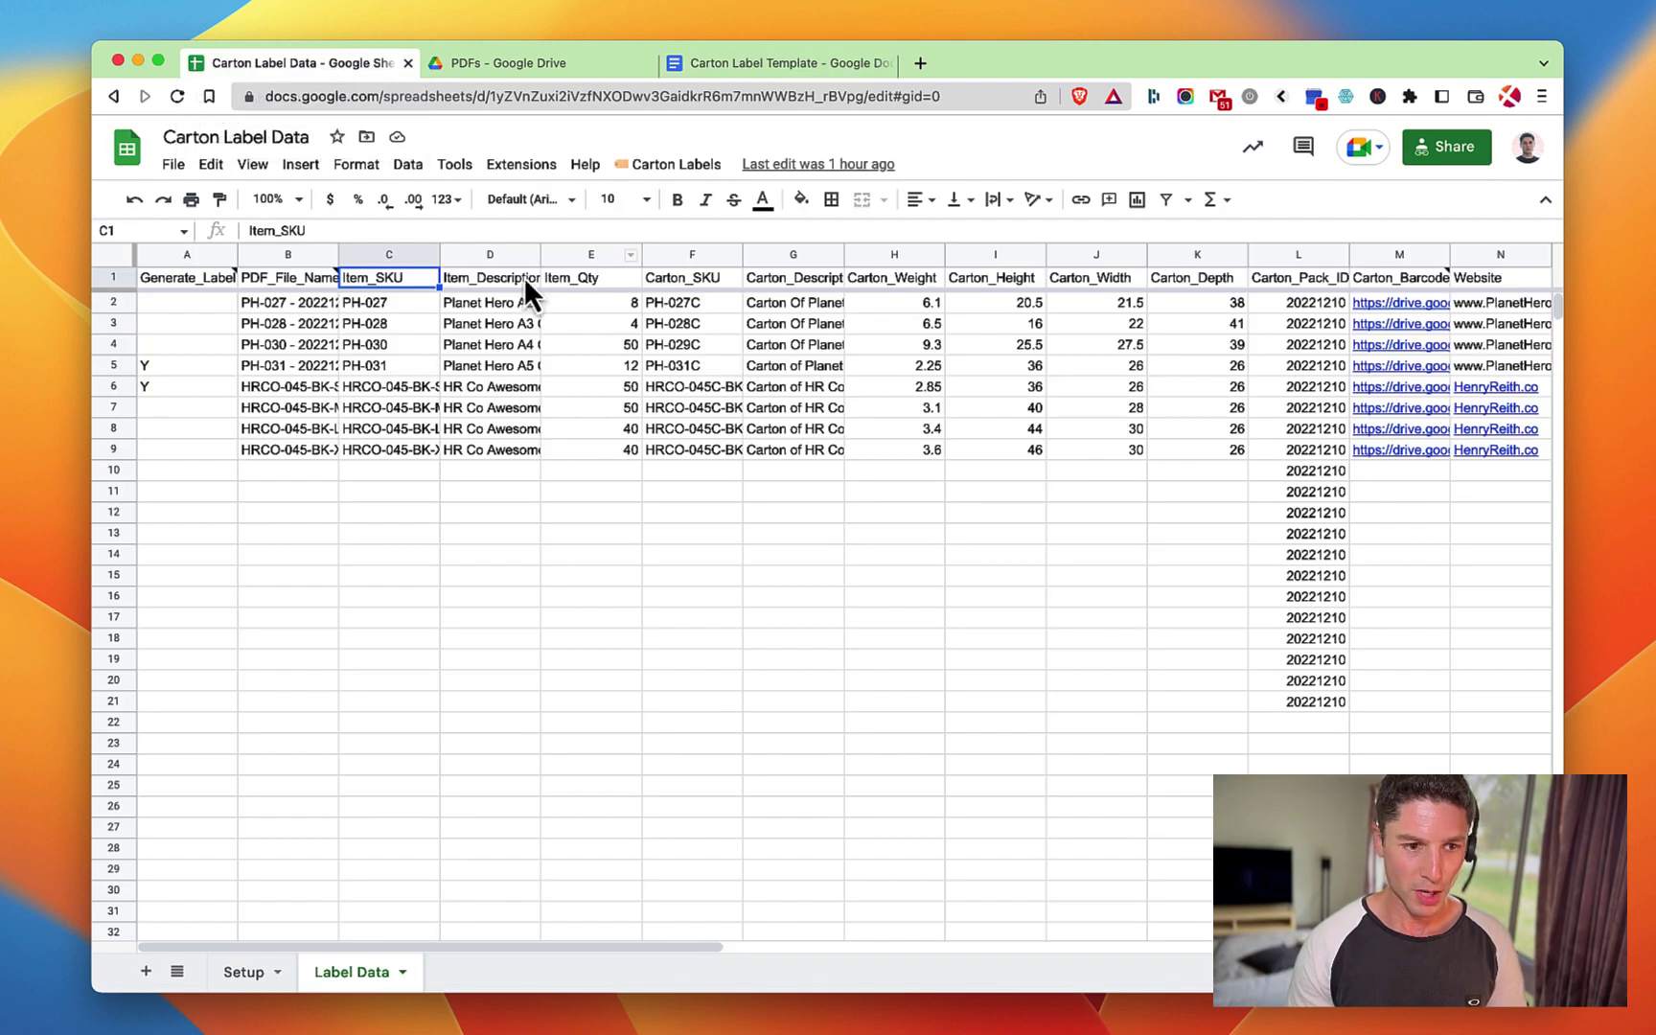
{"action": "left_click", "coordinate": [469, 281]}
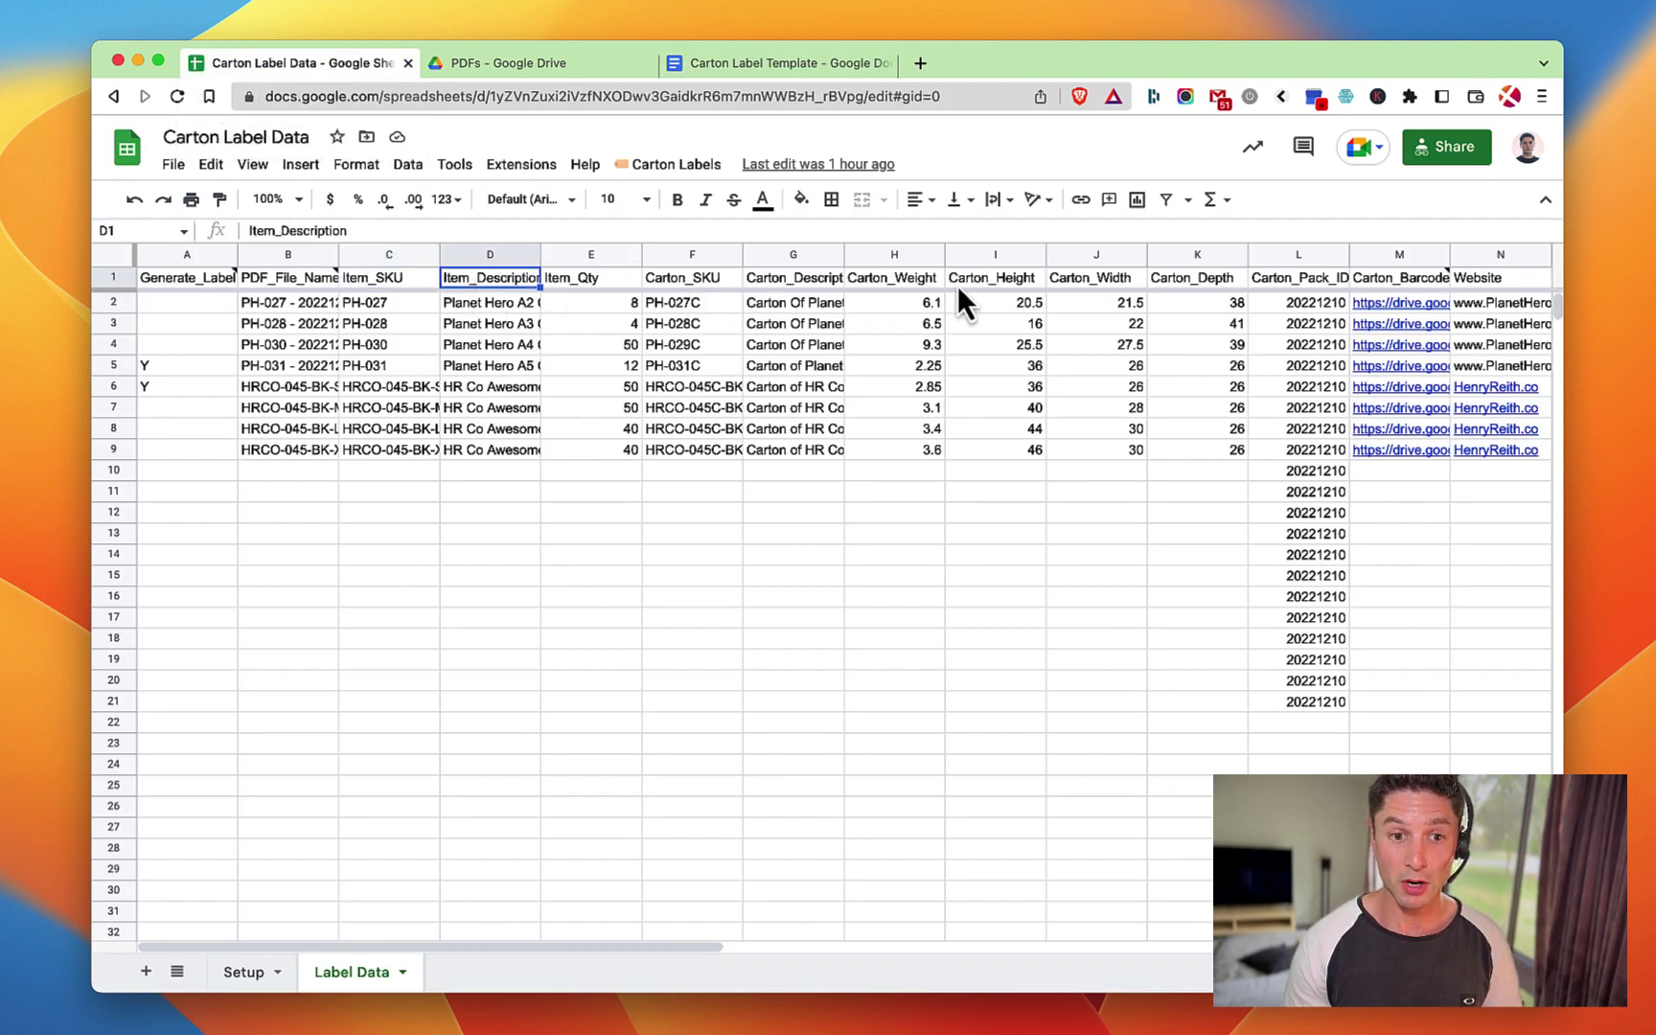
{"action": "left_click", "coordinate": [794, 70]}
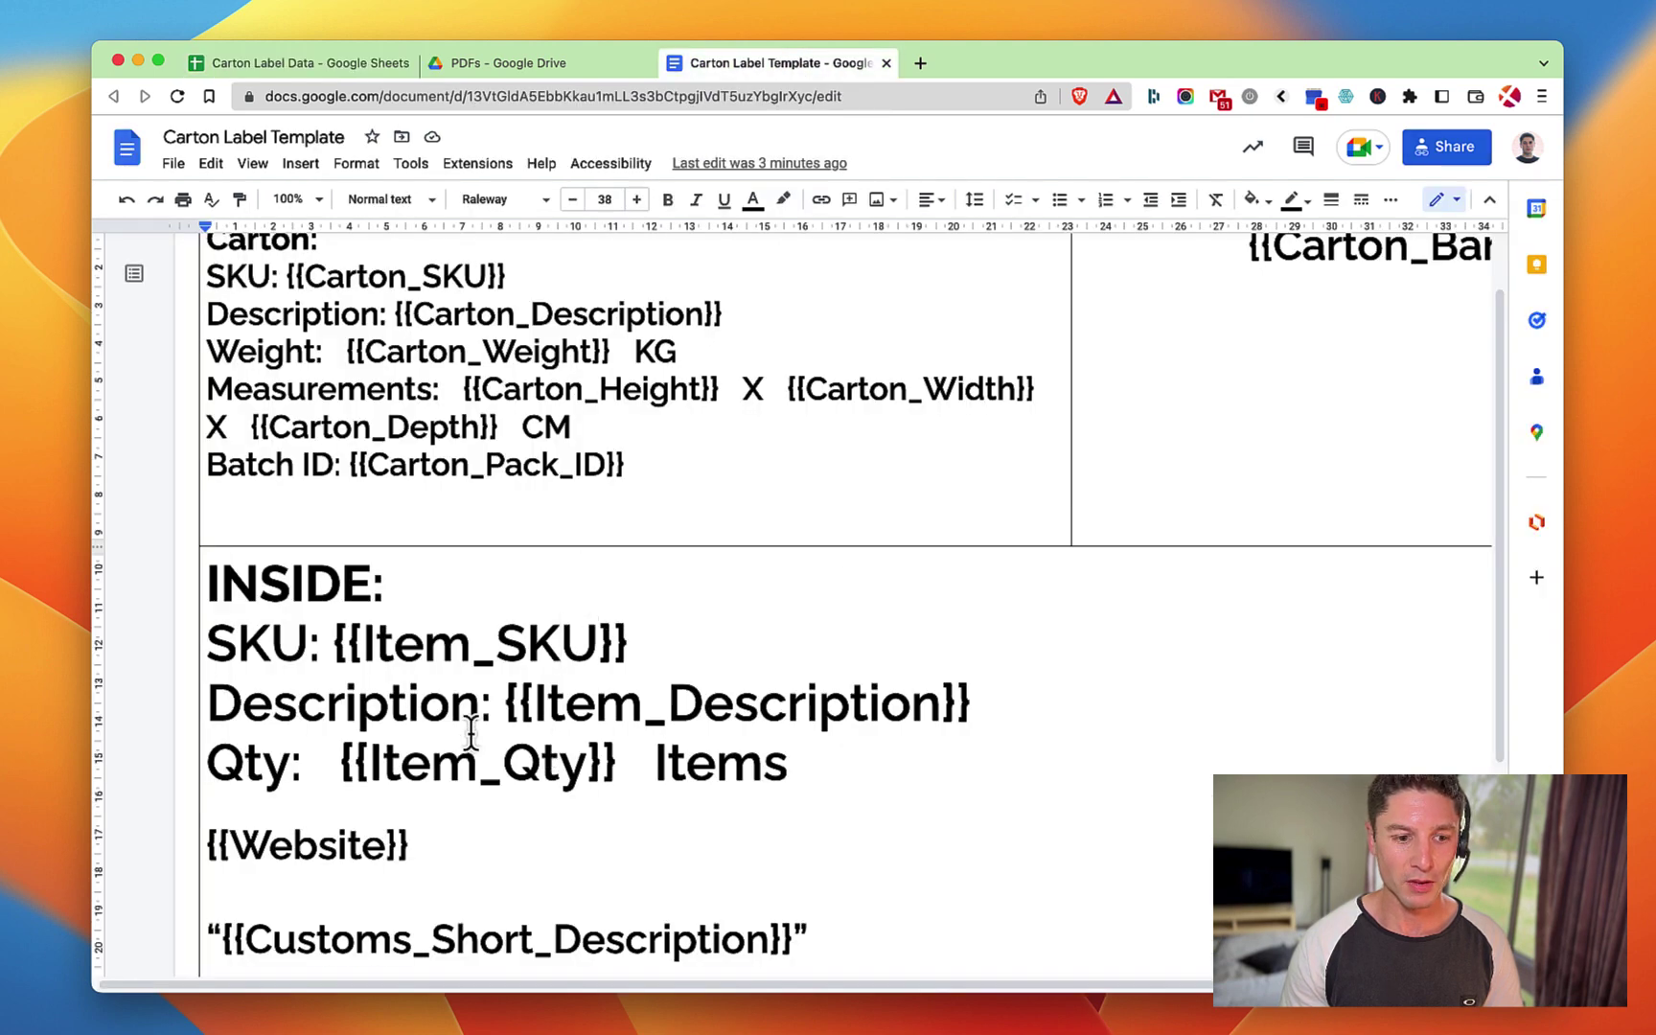
{"action": "left_click", "coordinate": [520, 702]}
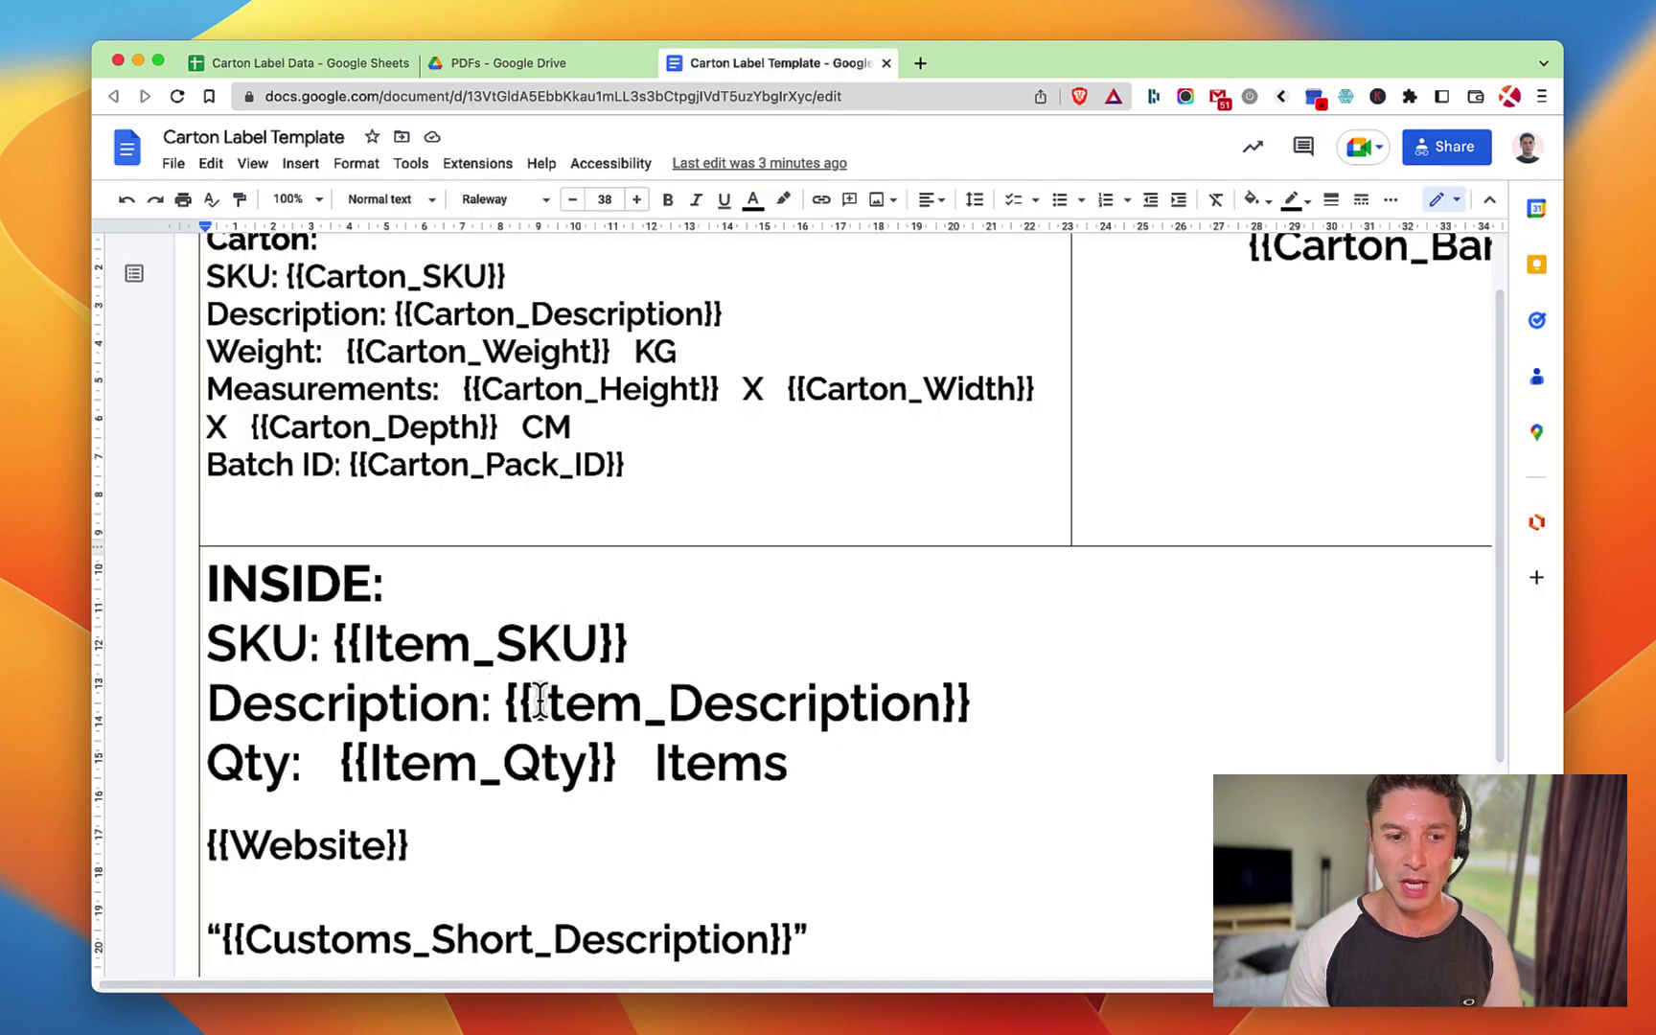
{"action": "left_click_drag", "start_coordinate": [533, 699], "coordinate": [747, 703]}
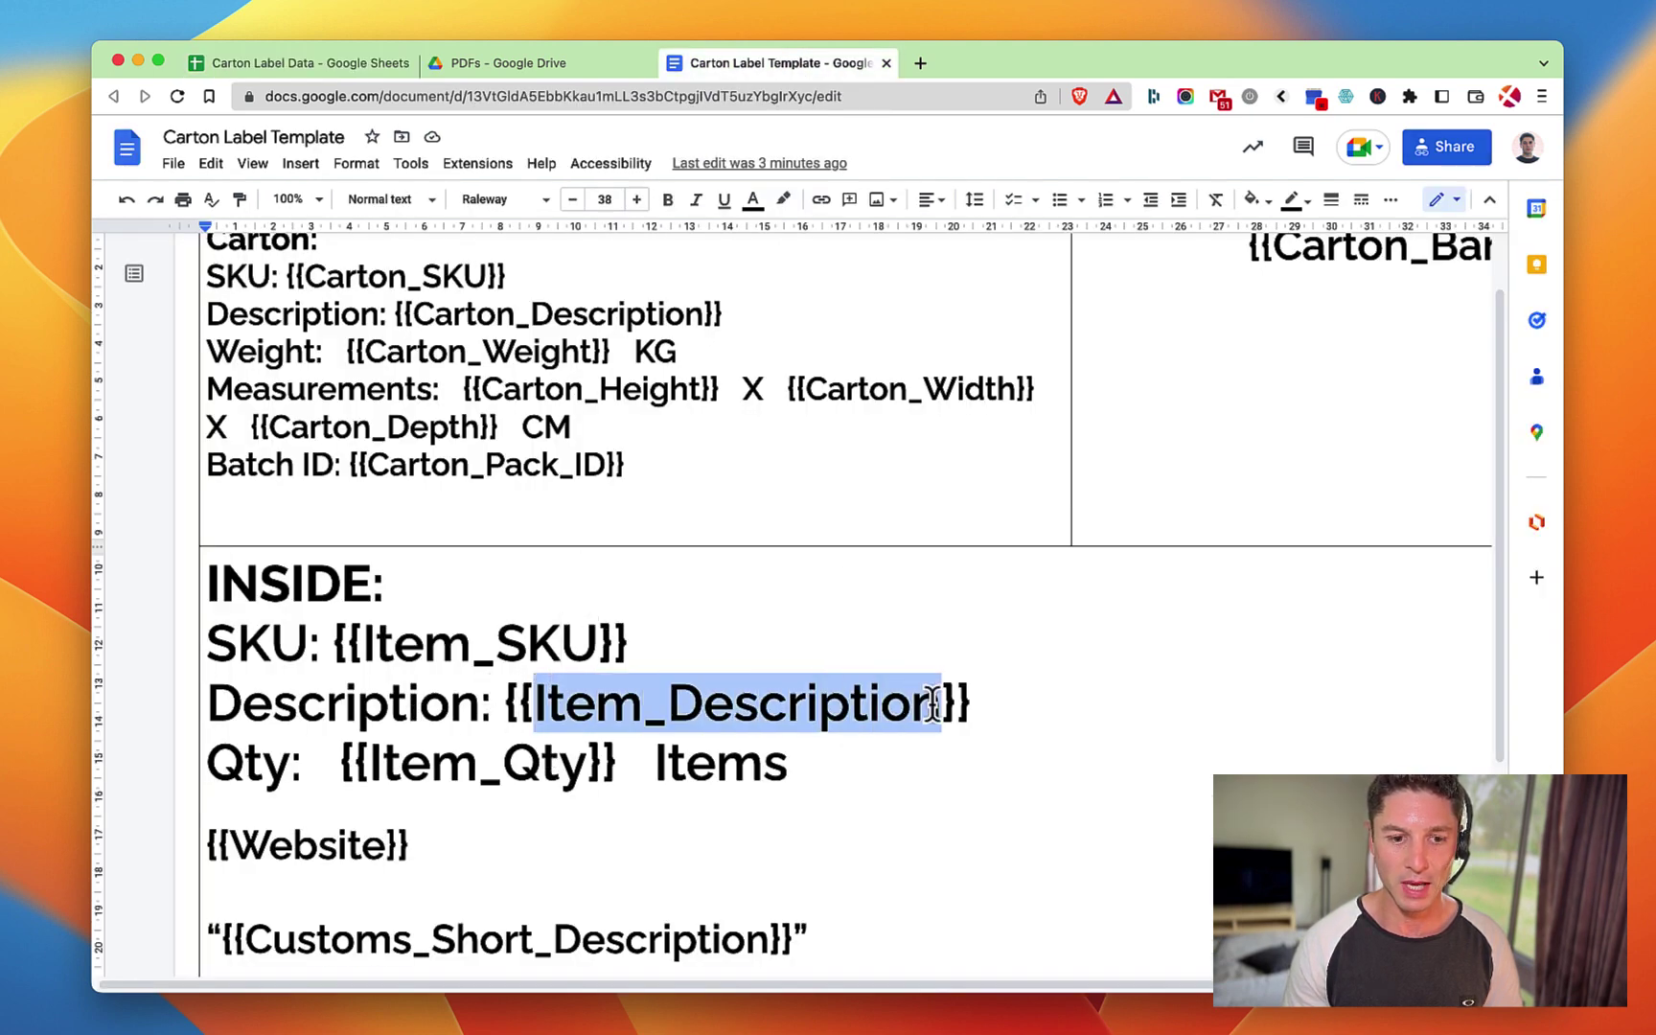
{"action": "left_click", "coordinate": [851, 702]}
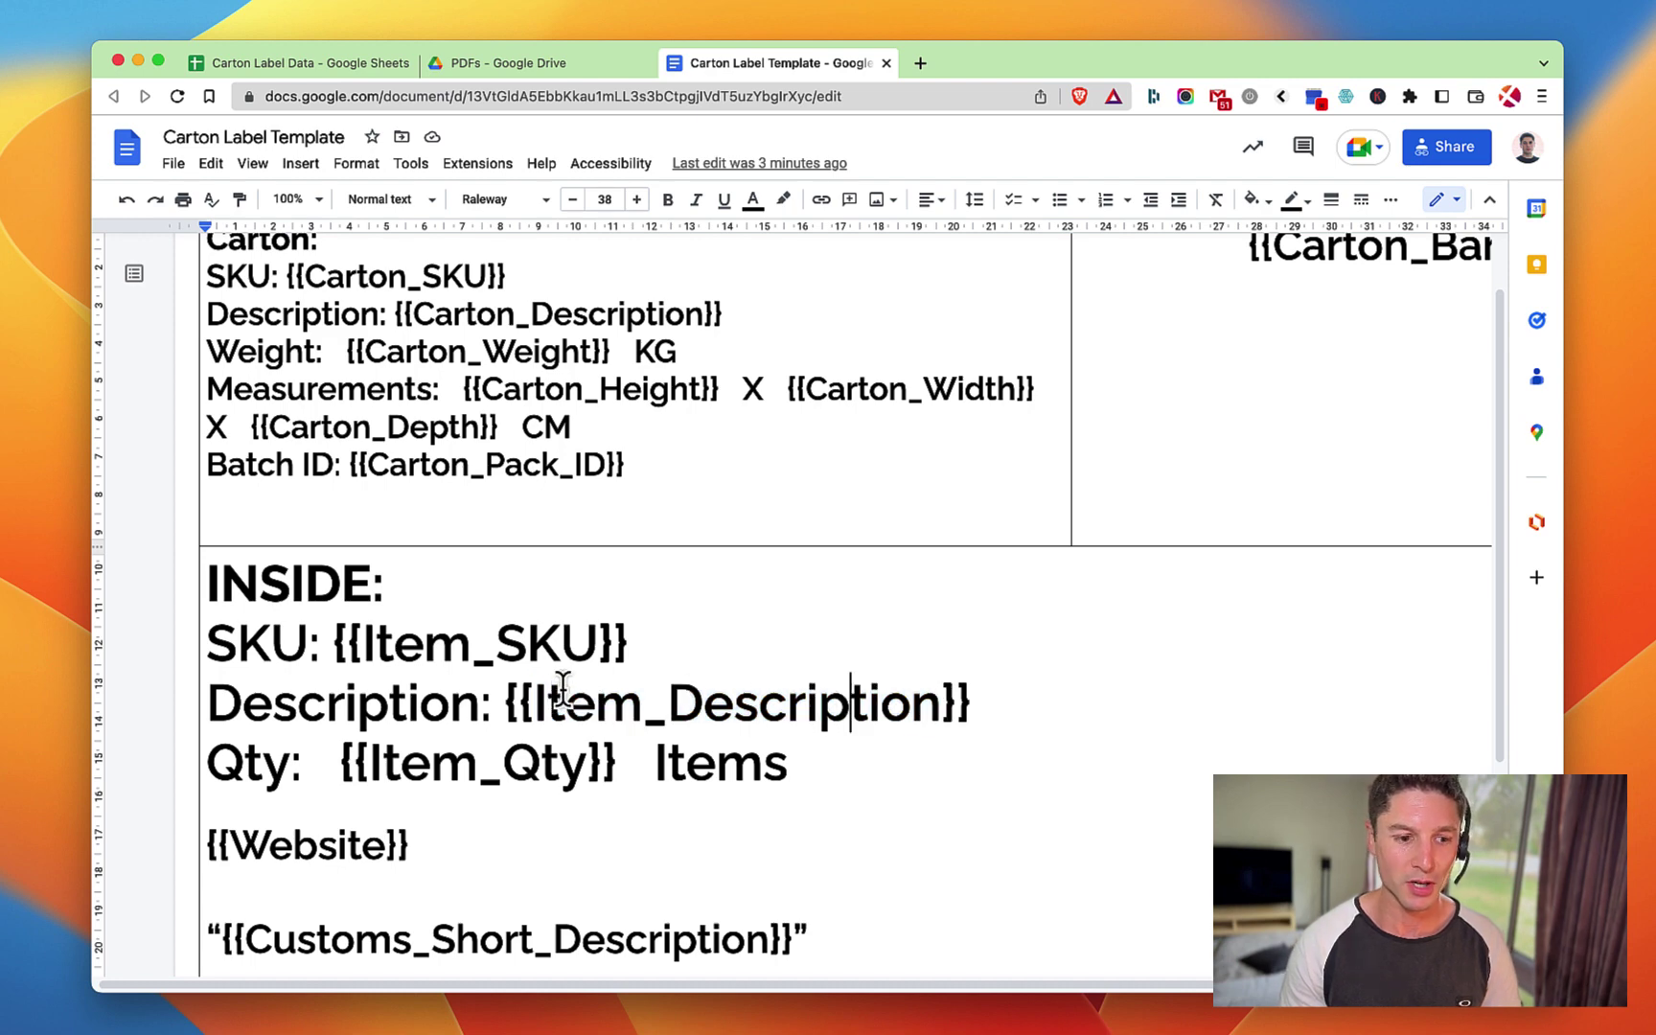
{"action": "left_click", "coordinate": [463, 62]}
{"action": "left_click", "coordinate": [318, 67]}
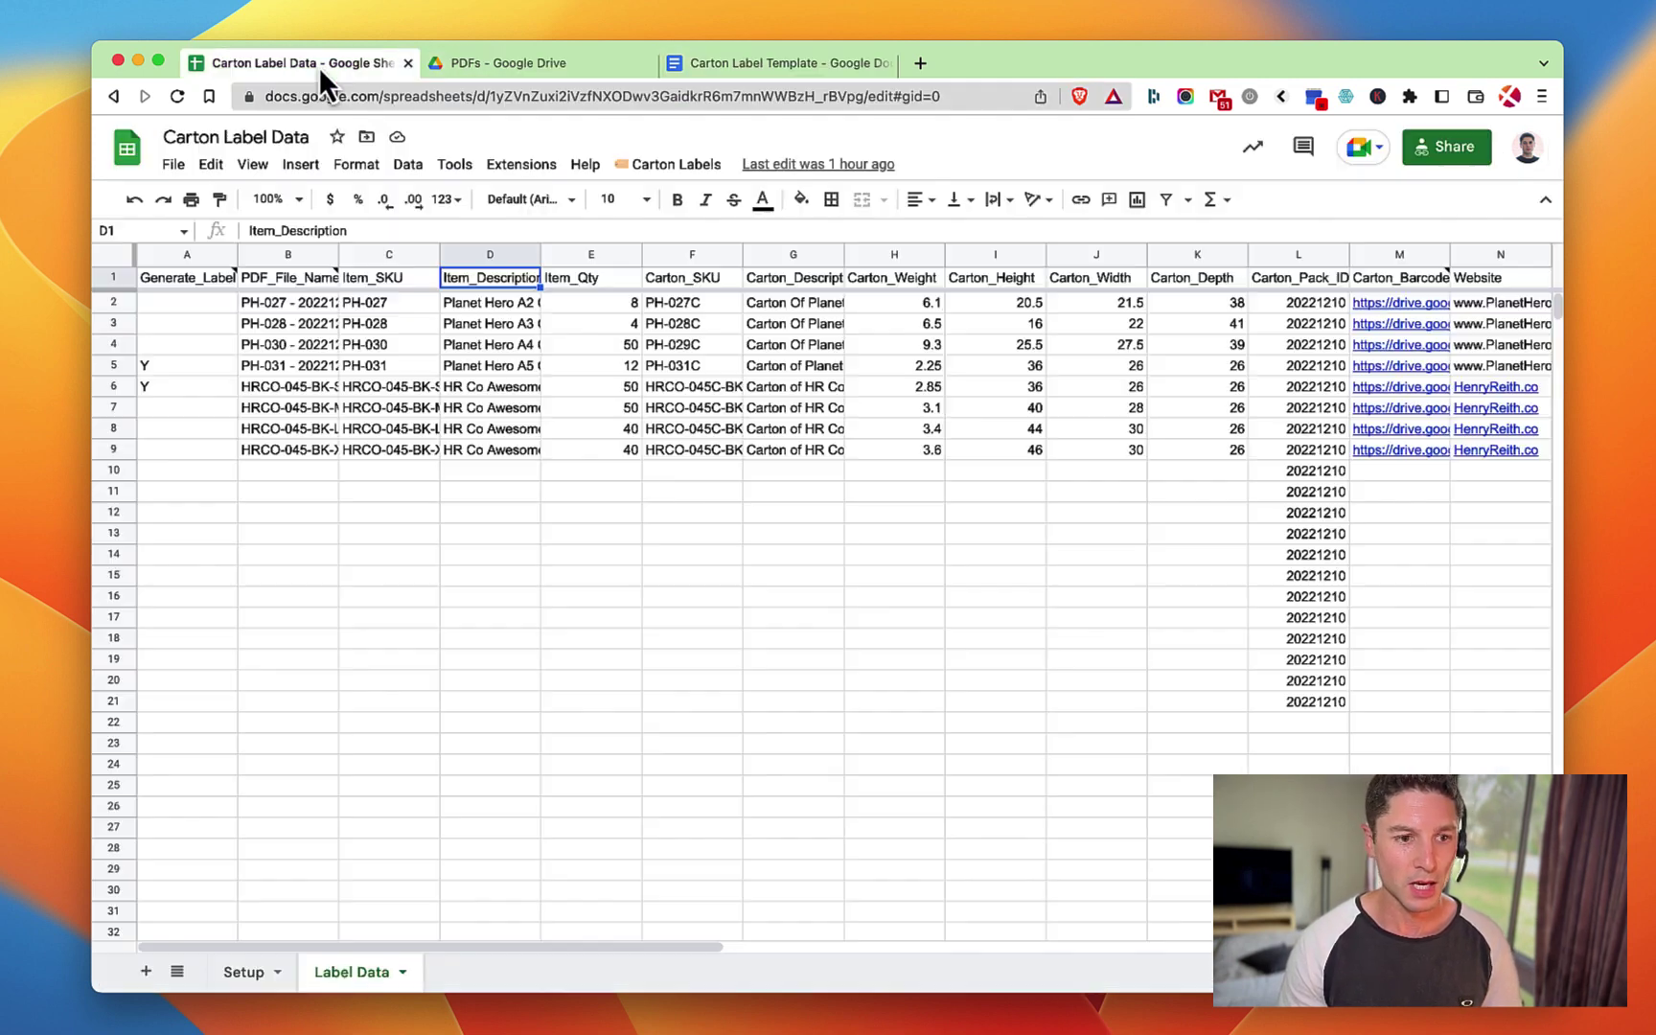
{"action": "left_click", "coordinate": [379, 326]}
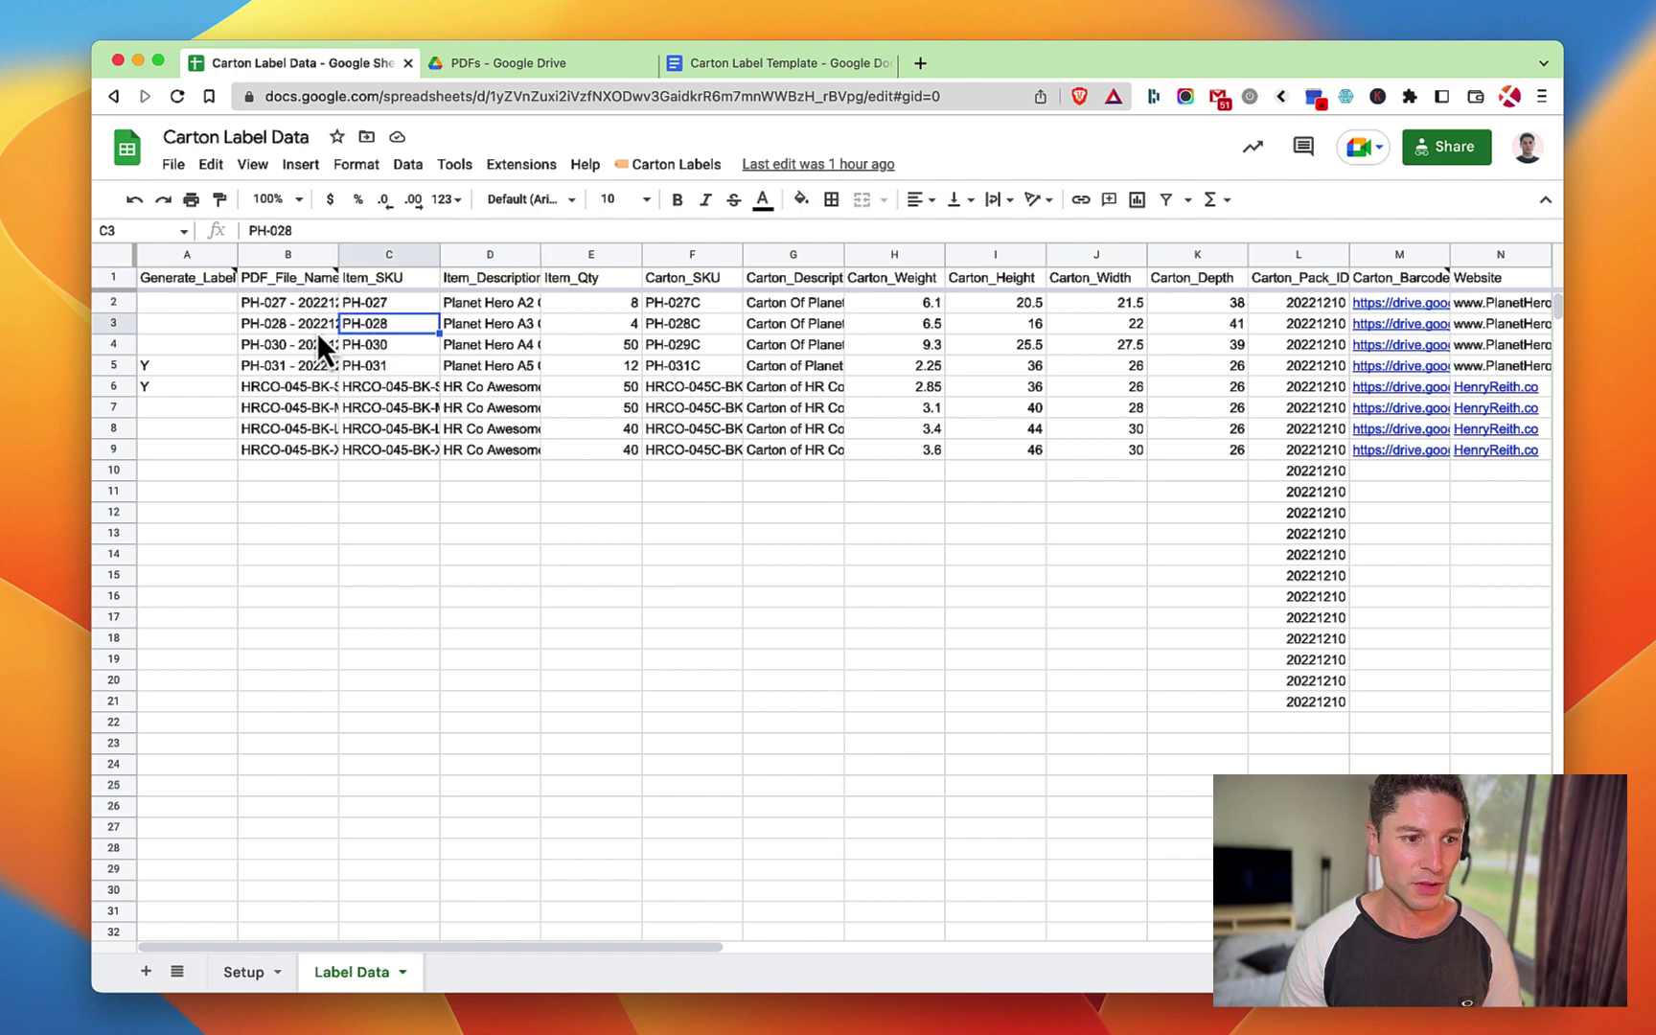
{"action": "left_click", "coordinate": [288, 328]}
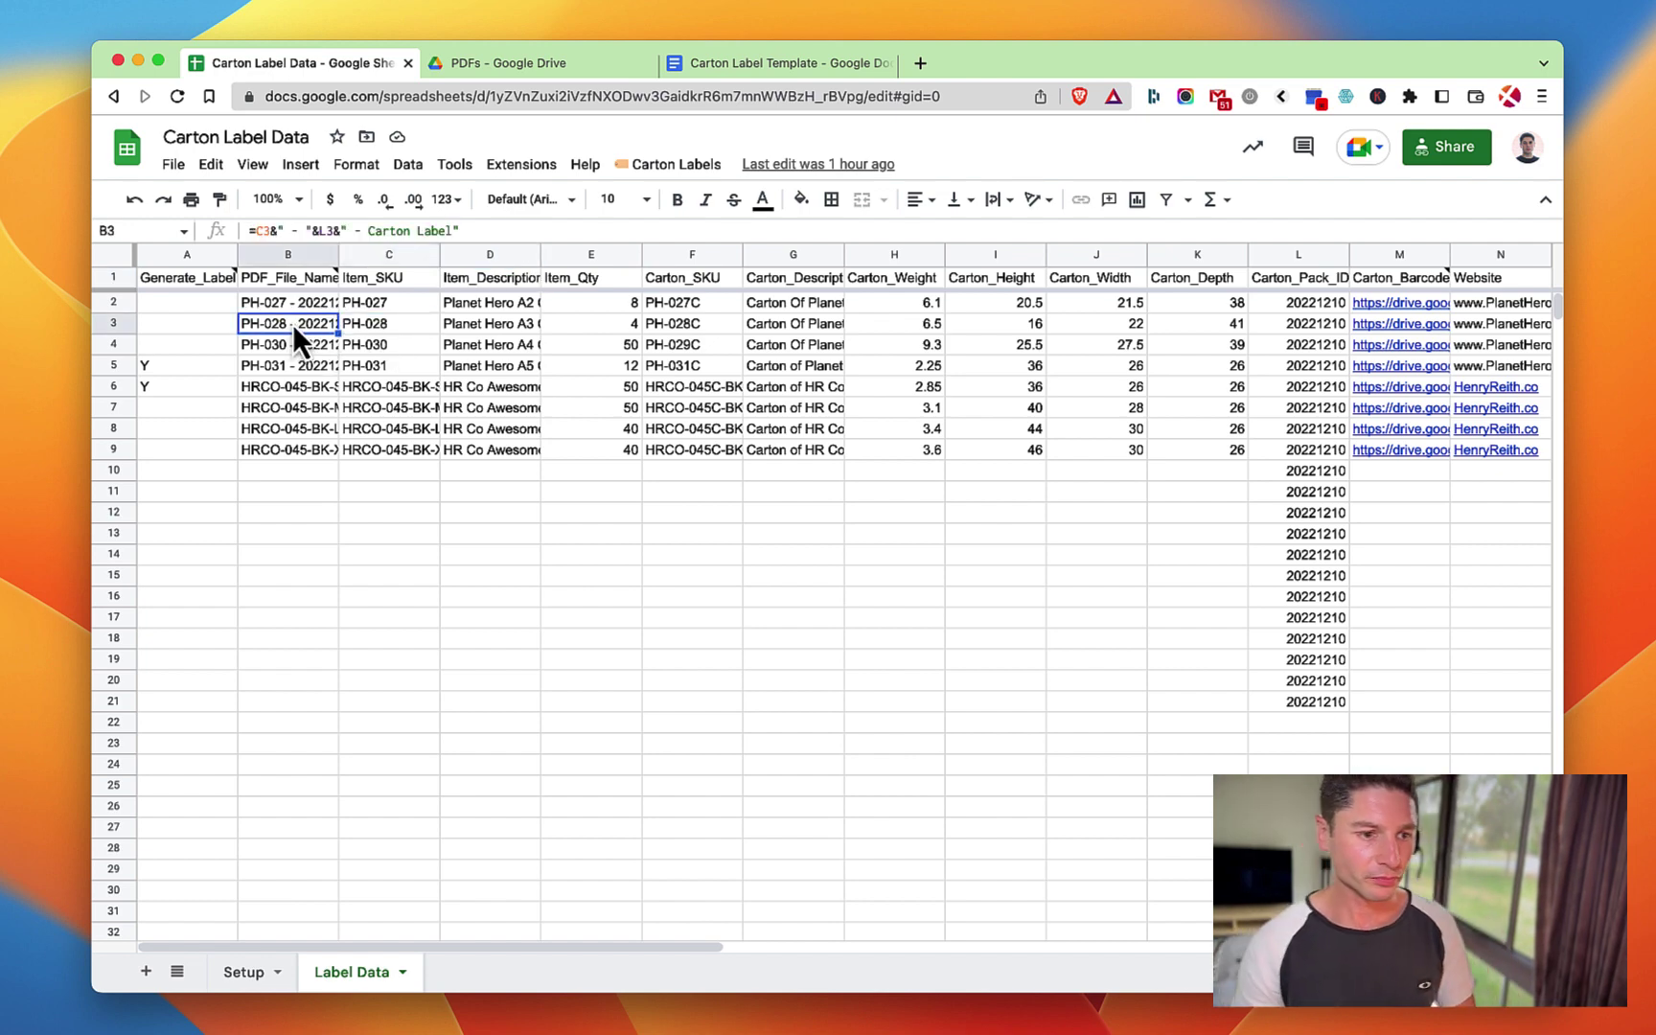
{"action": "left_click", "coordinate": [193, 277]}
{"action": "left_click", "coordinate": [192, 309]}
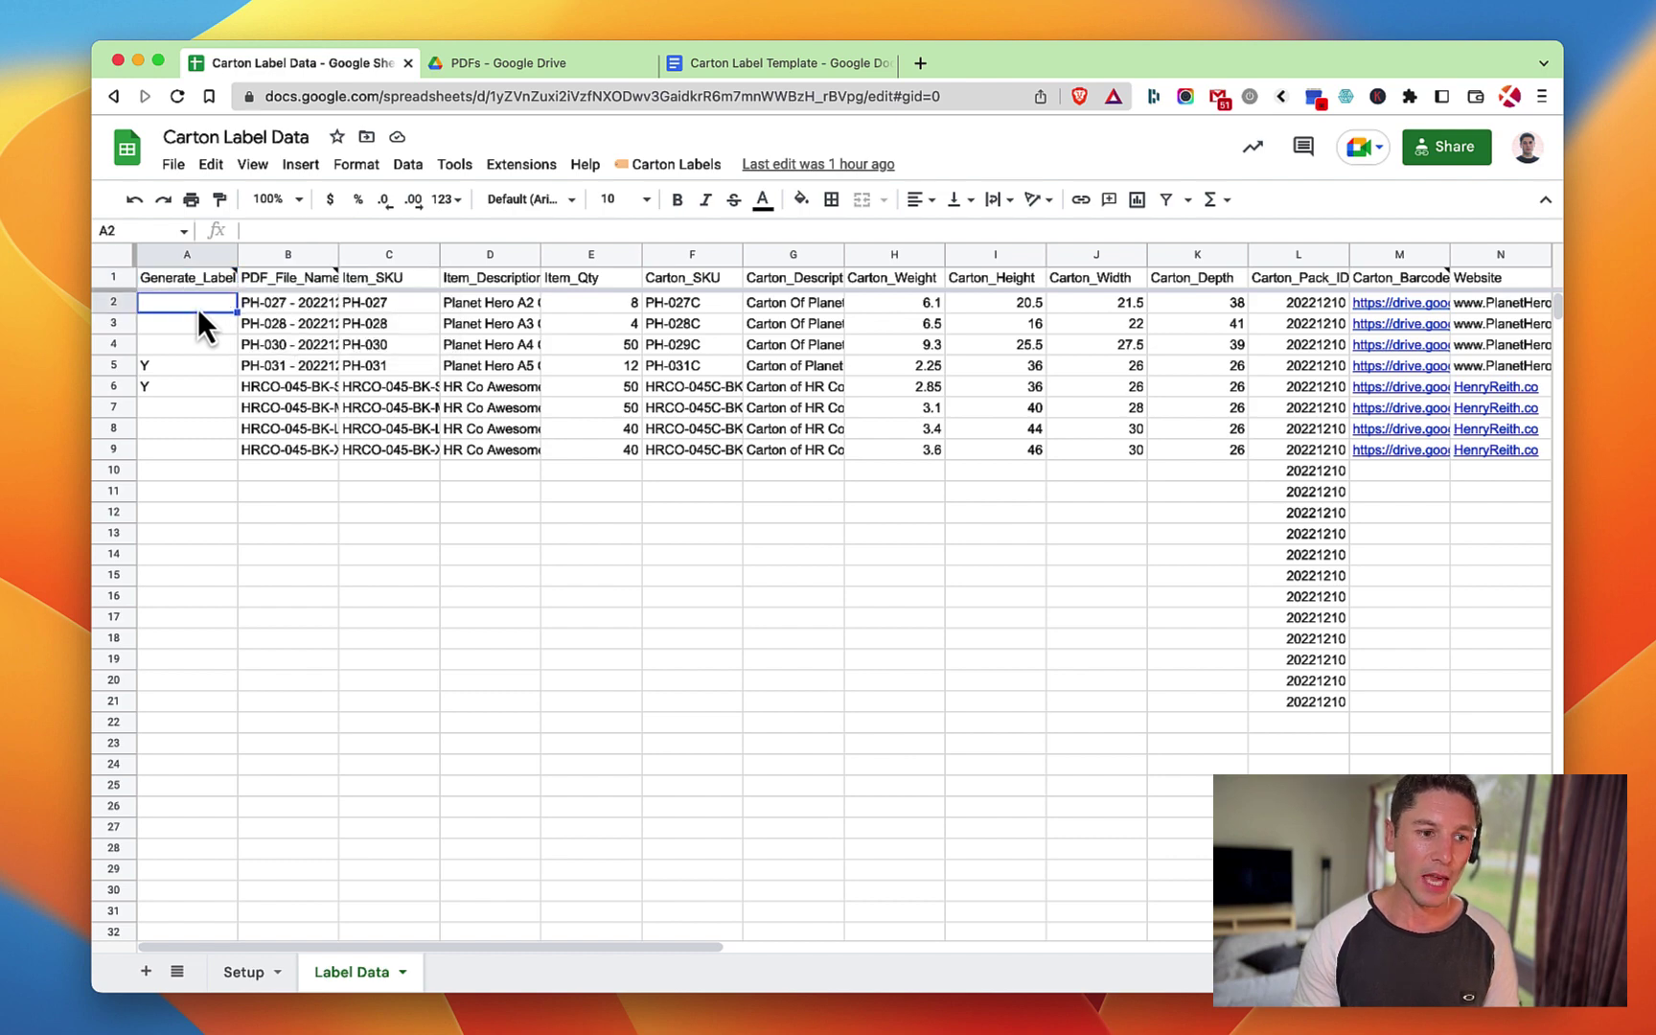
{"action": "left_click", "coordinate": [290, 281]}
{"action": "left_click", "coordinate": [190, 281]}
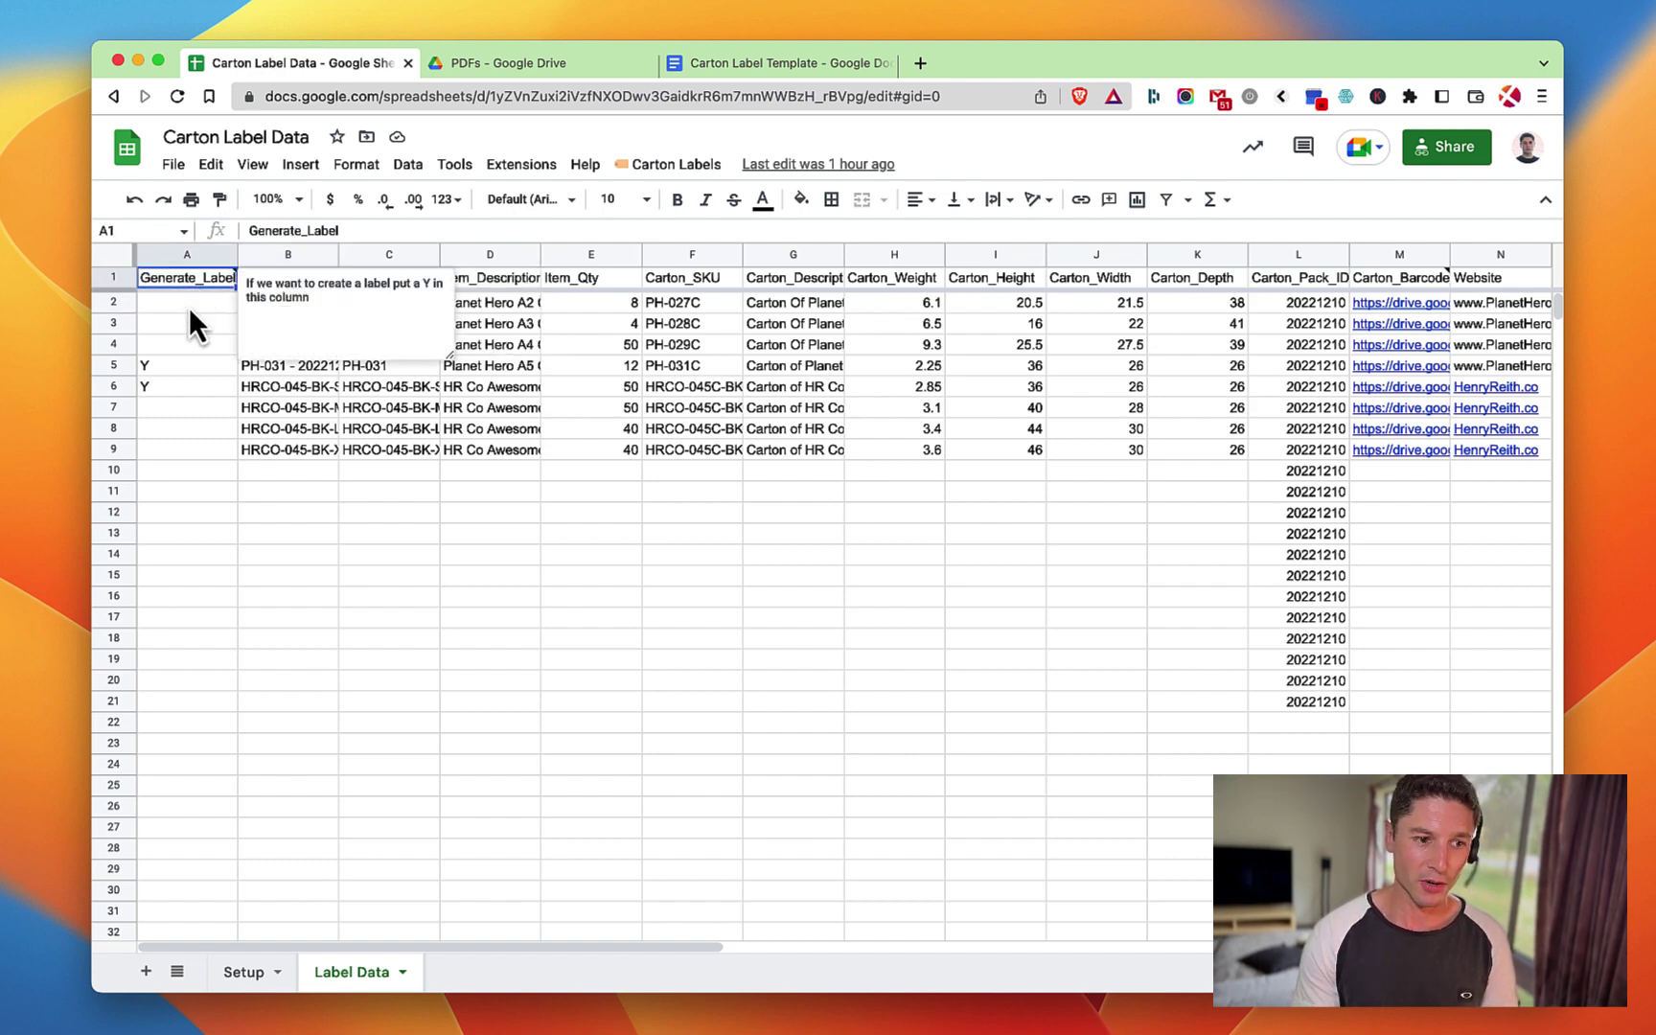
{"action": "left_click", "coordinate": [200, 330]}
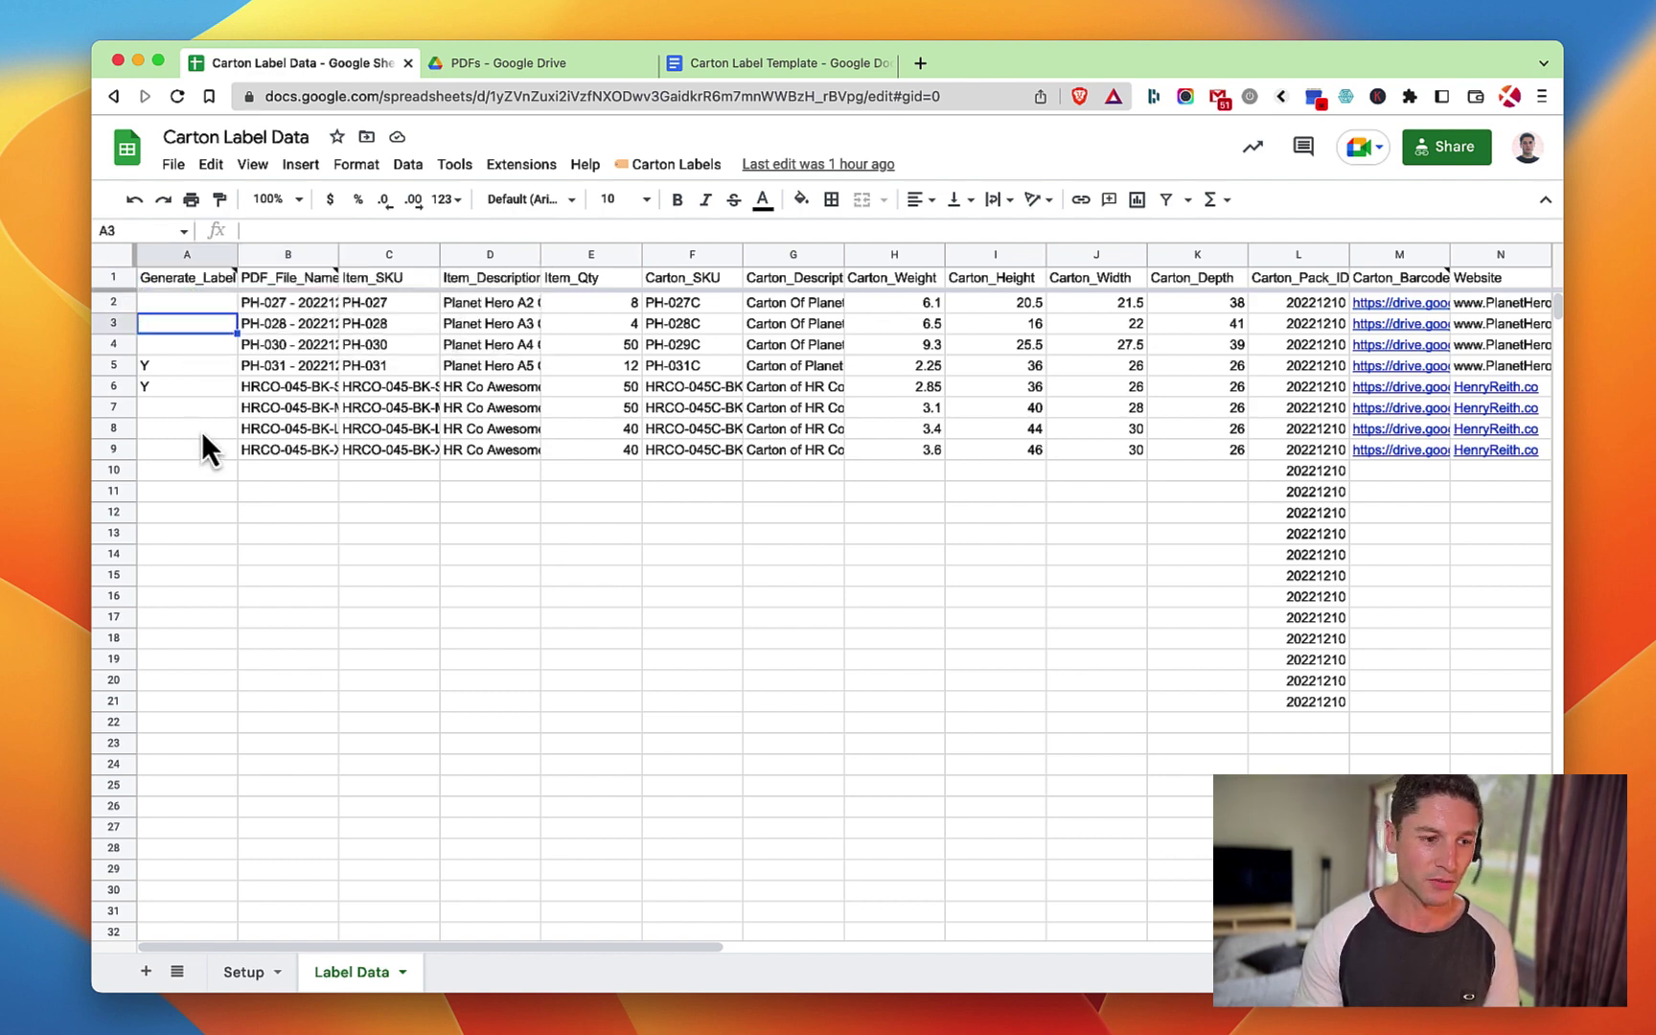
{"action": "mouse_move", "coordinate": [206, 275]}
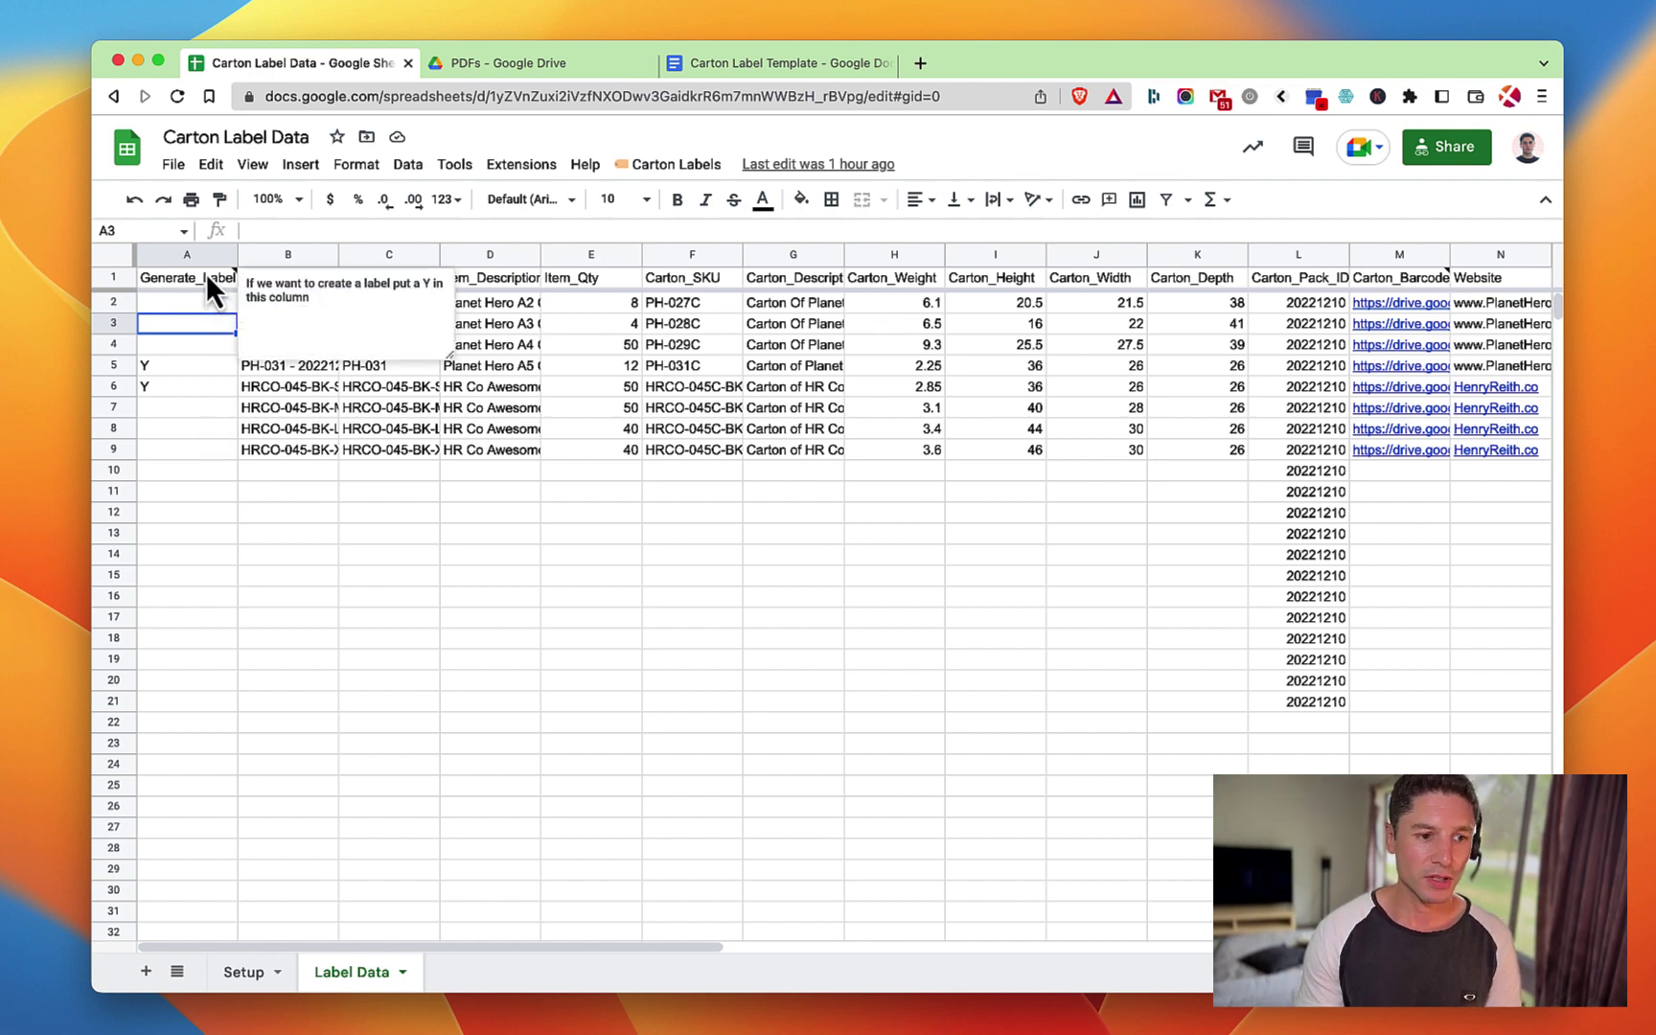
{"action": "left_click", "coordinate": [188, 365]}
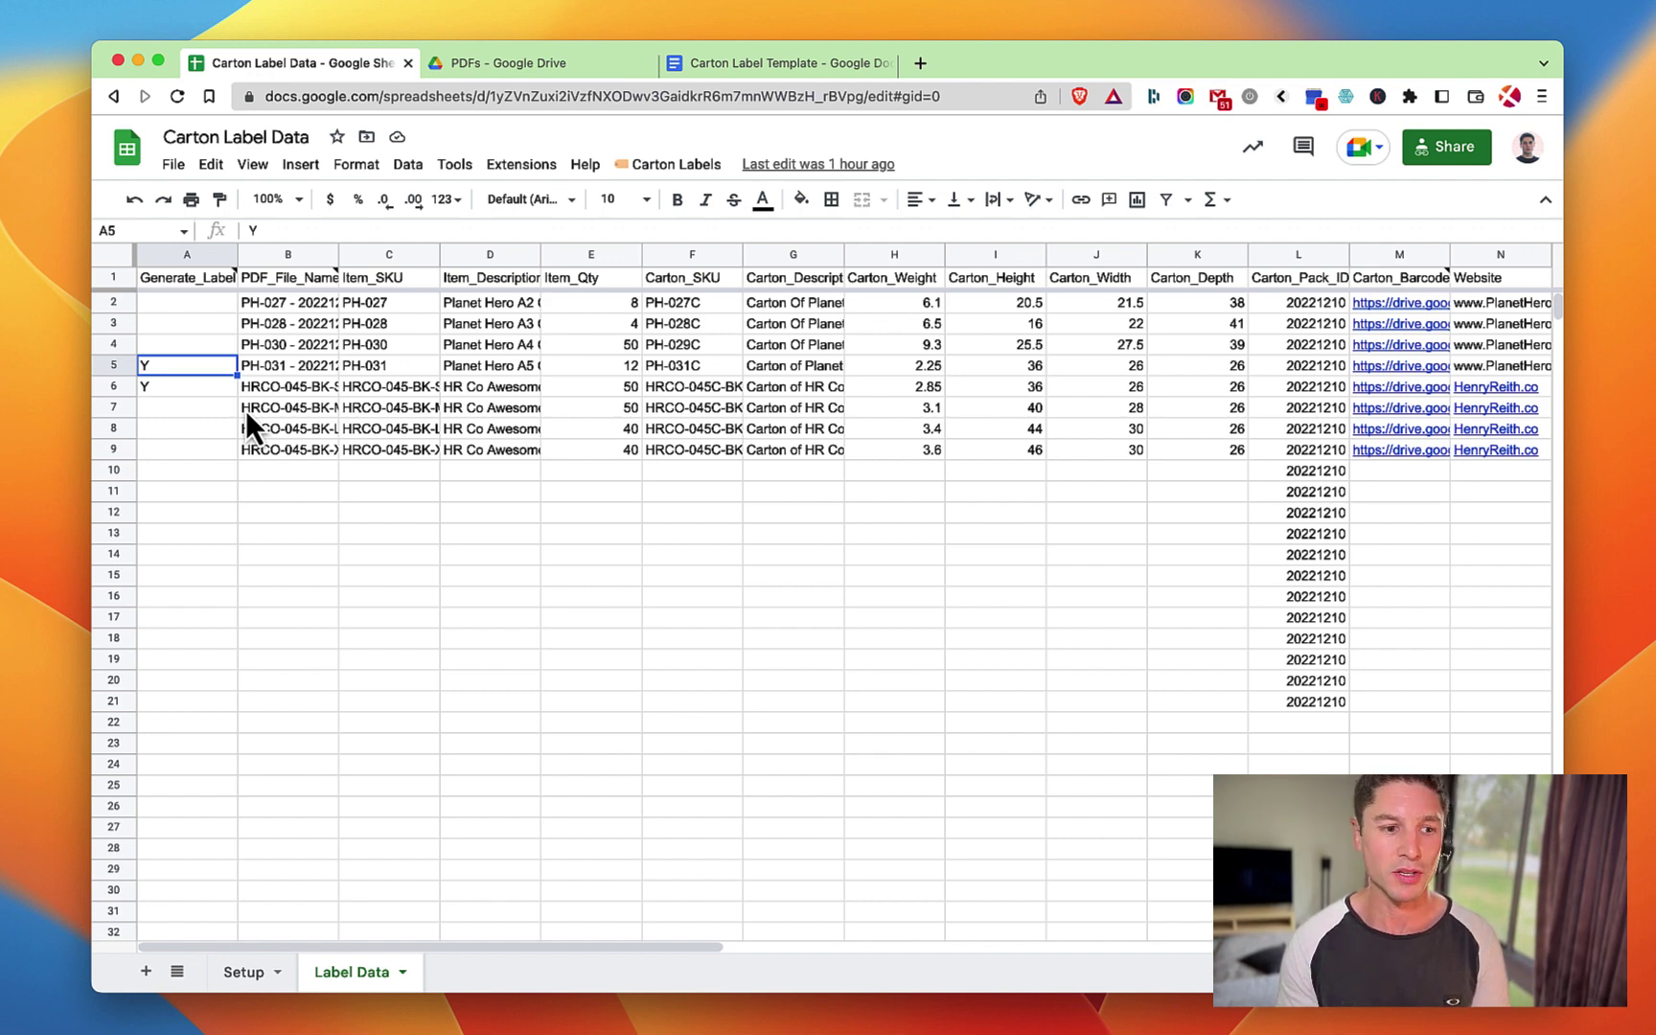
Review the B5 file-name formula, the PDF_File_Name header note and the Item_Description header.
{"action": "left_click", "coordinate": [293, 367]}
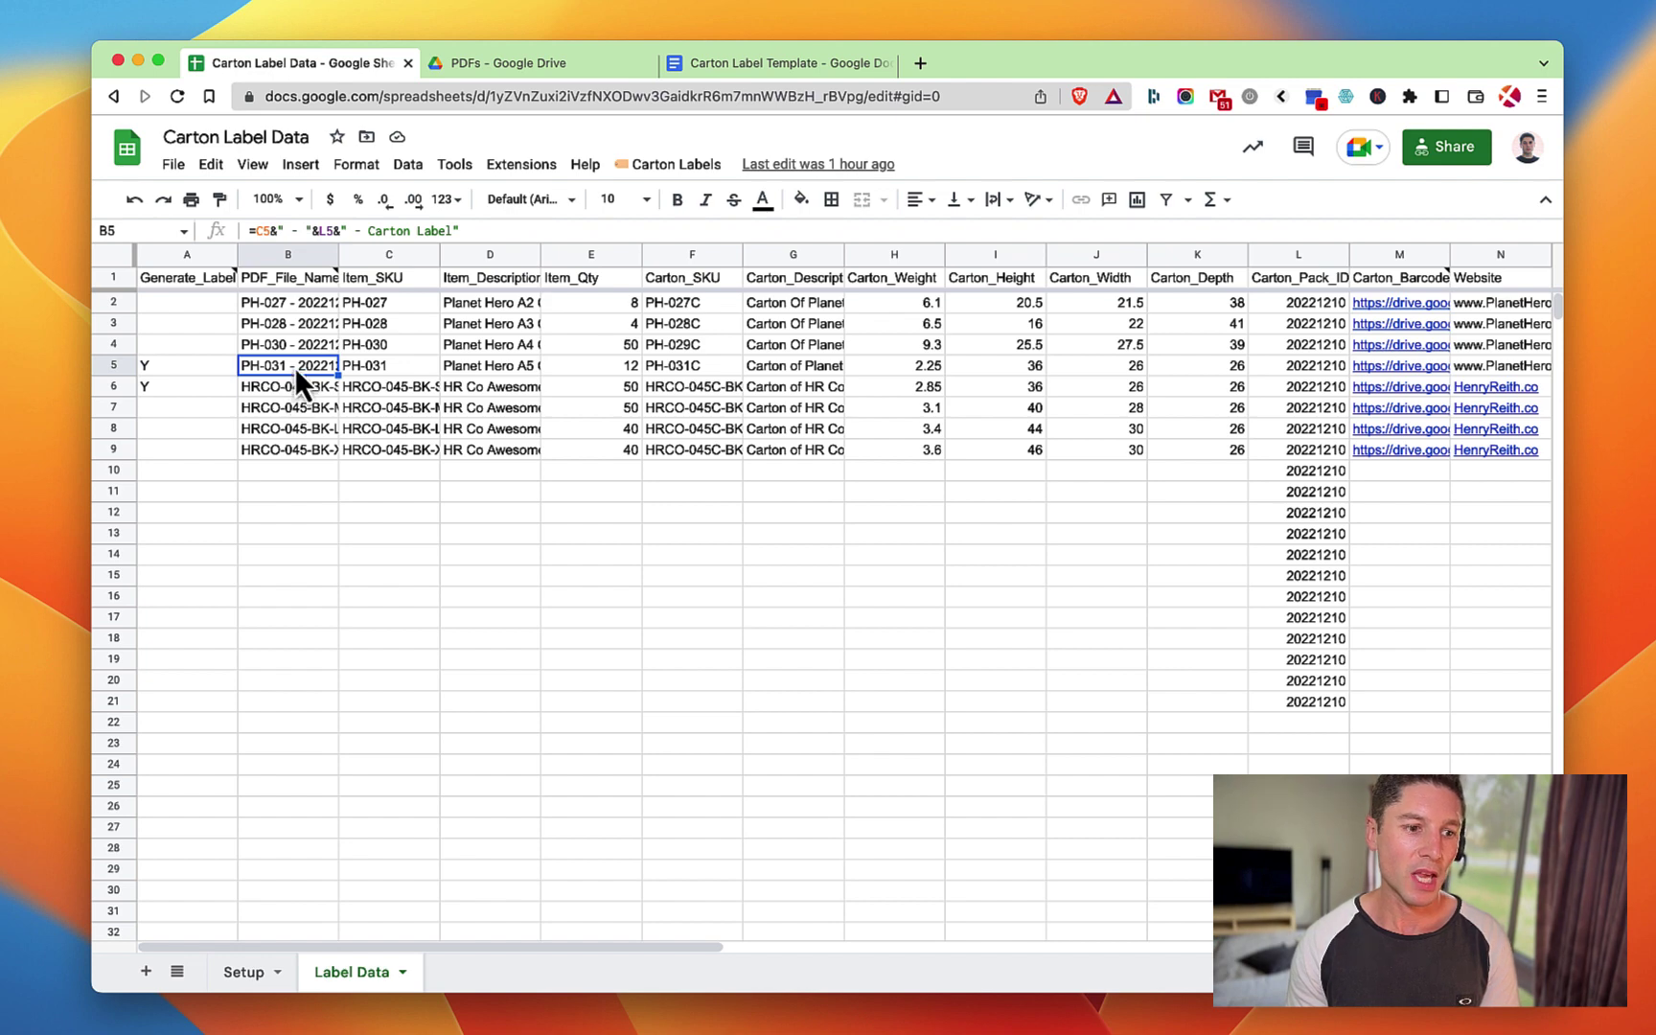
{"action": "left_click", "coordinate": [287, 280]}
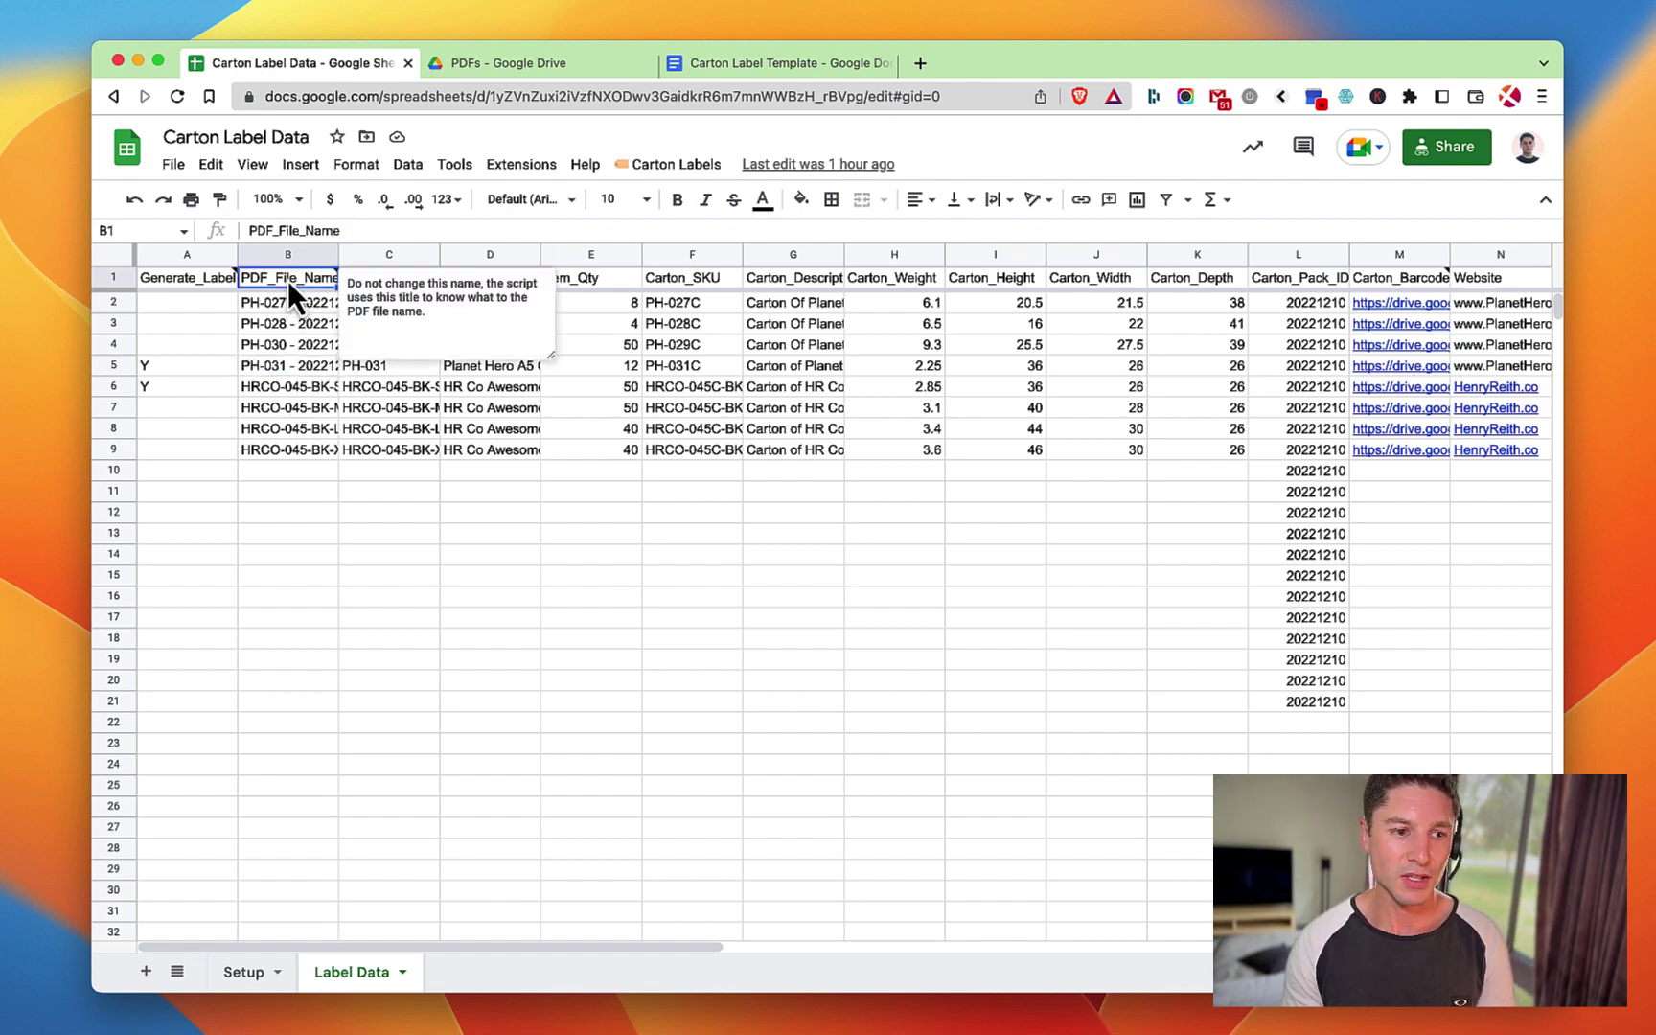
{"action": "left_click", "coordinate": [284, 370]}
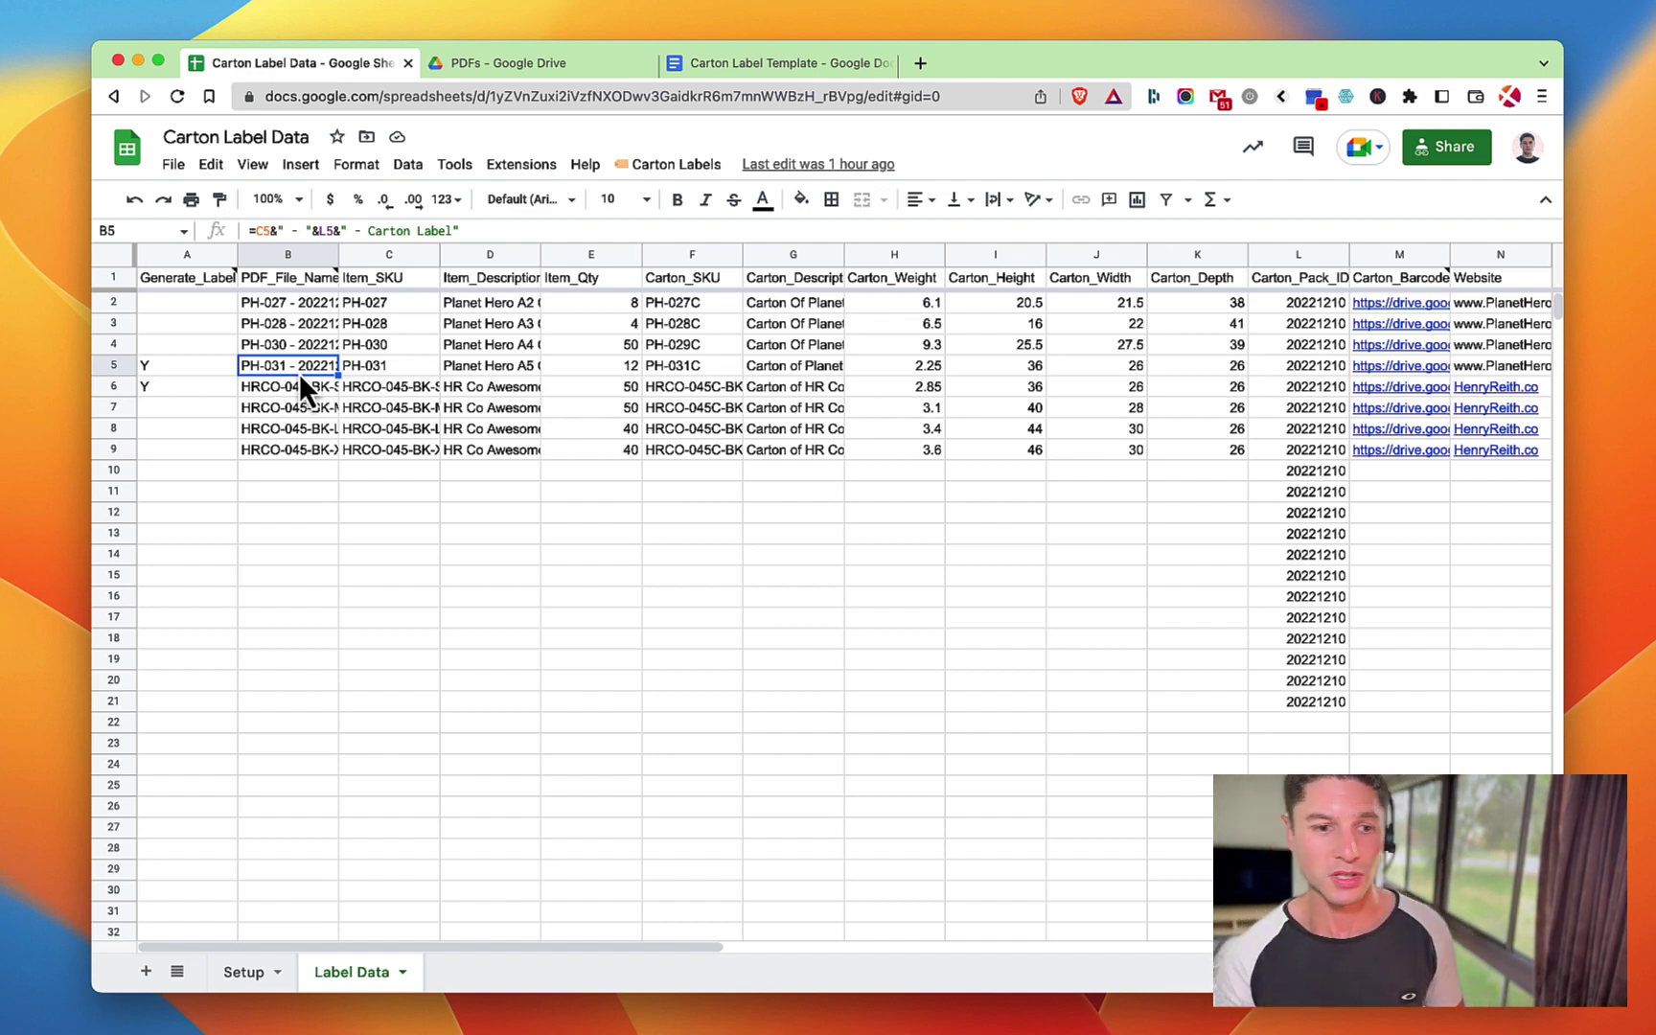
{"action": "left_click", "coordinate": [502, 280]}
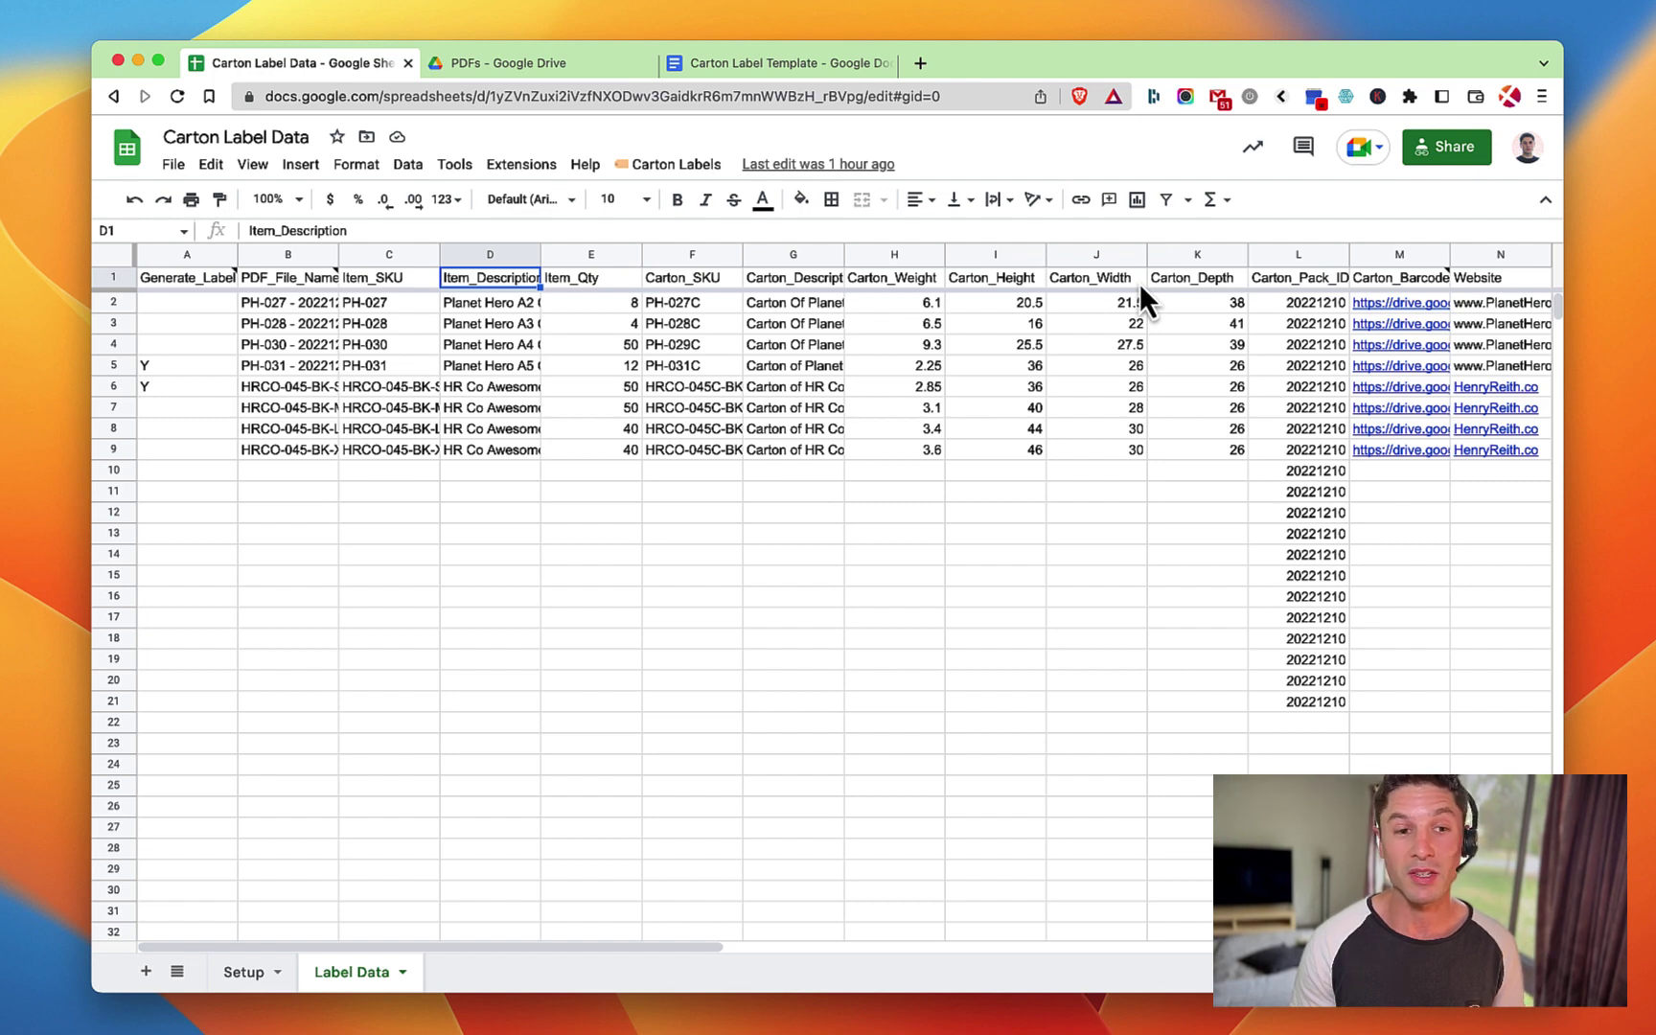
{"action": "left_click", "coordinate": [784, 59]}
Locate the barcode placeholder cell in the template and select its _Img suffix.
{"action": "scroll", "coordinate": [842, 469], "scroll_direction": "up", "scroll_amount": 2}
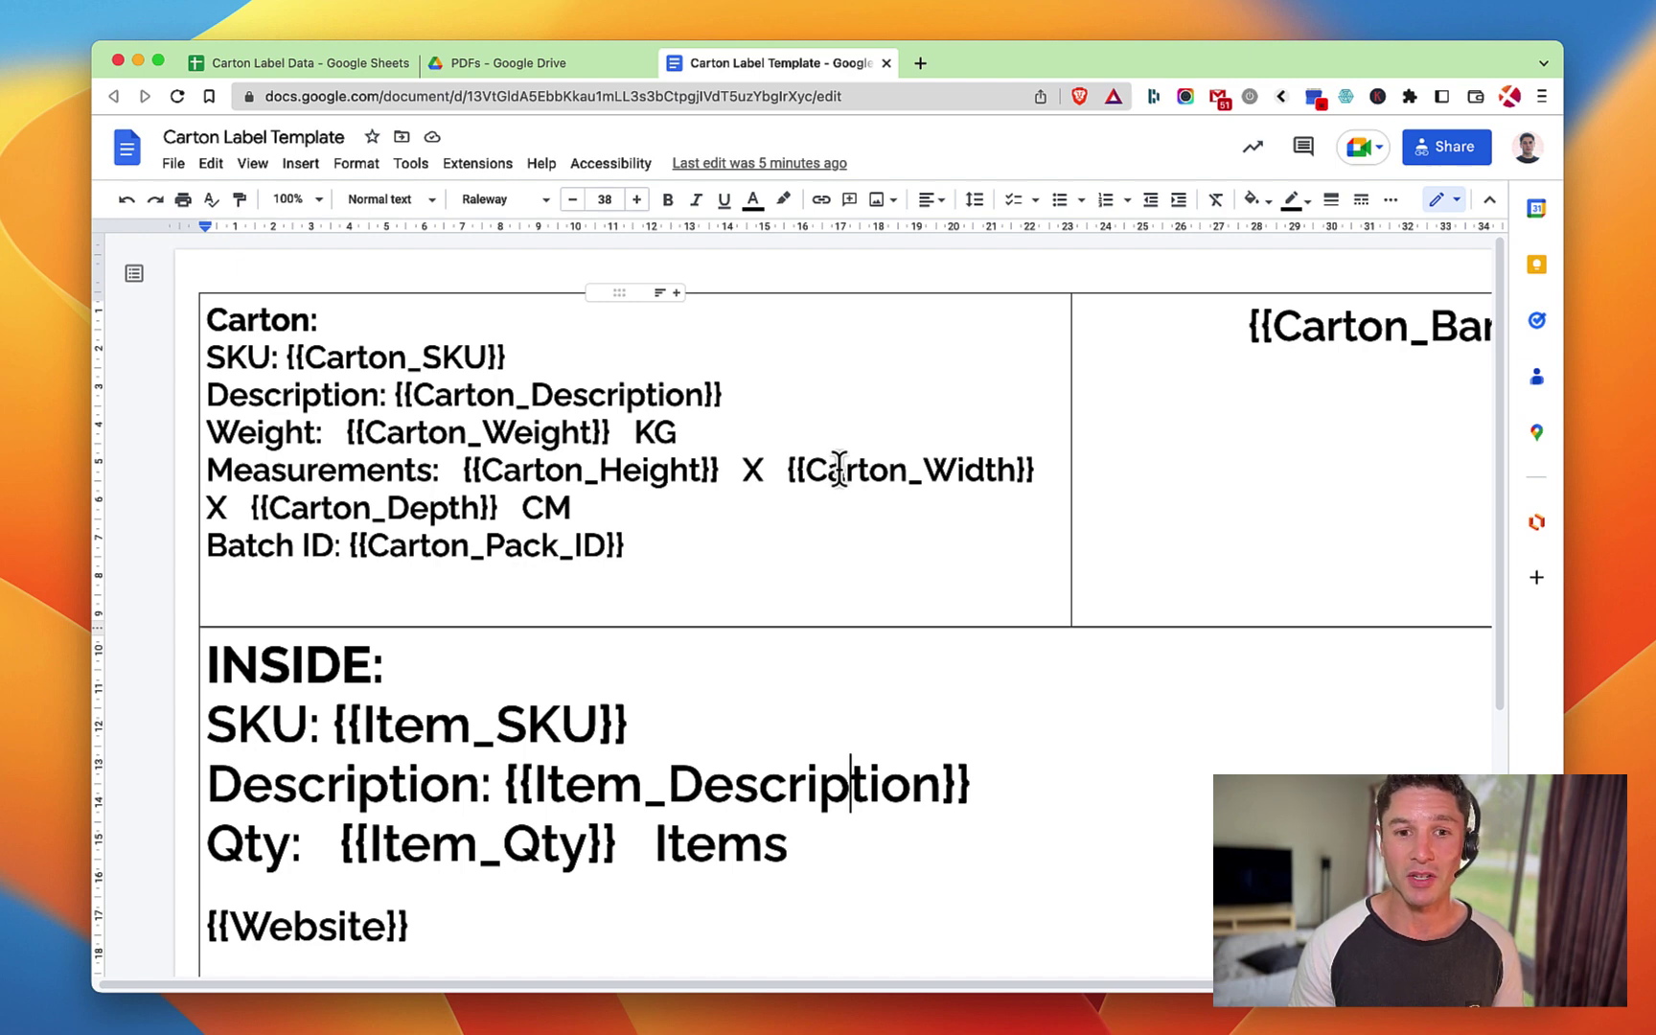
{"action": "left_click", "coordinate": [1382, 342]}
{"action": "scroll", "coordinate": [1273, 345], "scroll_direction": "right", "scroll_amount": 5}
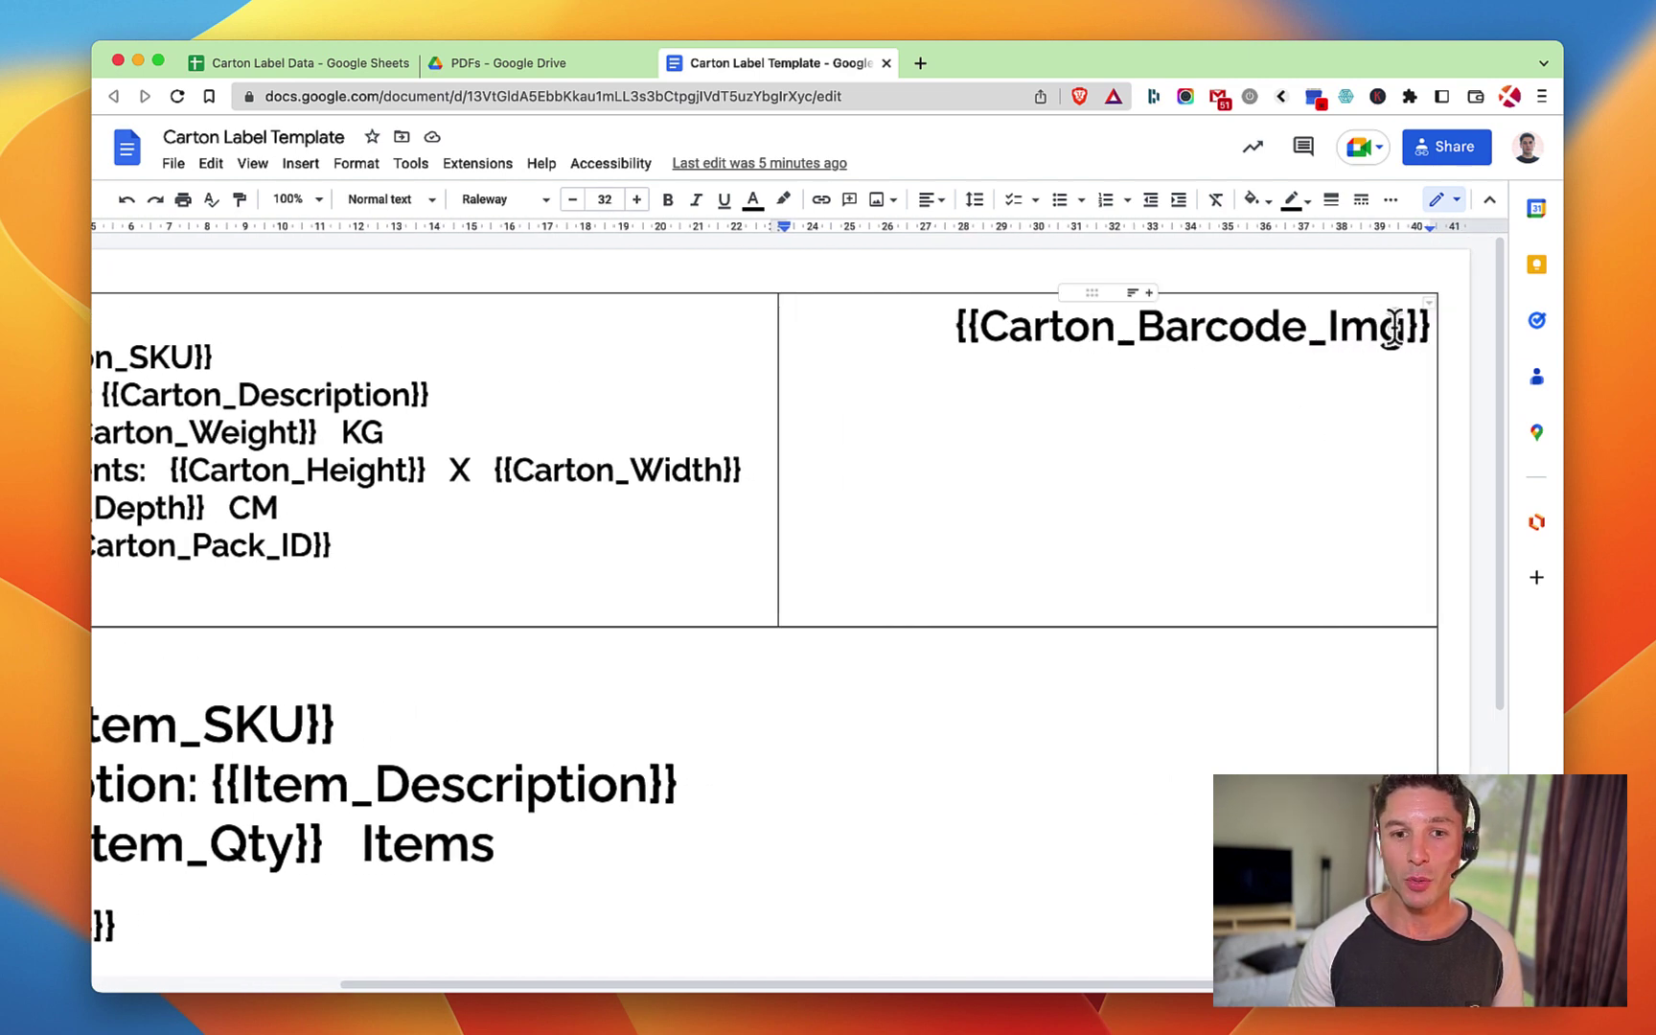
{"action": "left_click_drag", "start_coordinate": [1407, 331], "coordinate": [1309, 330]}
{"action": "left_click", "coordinate": [1307, 331]}
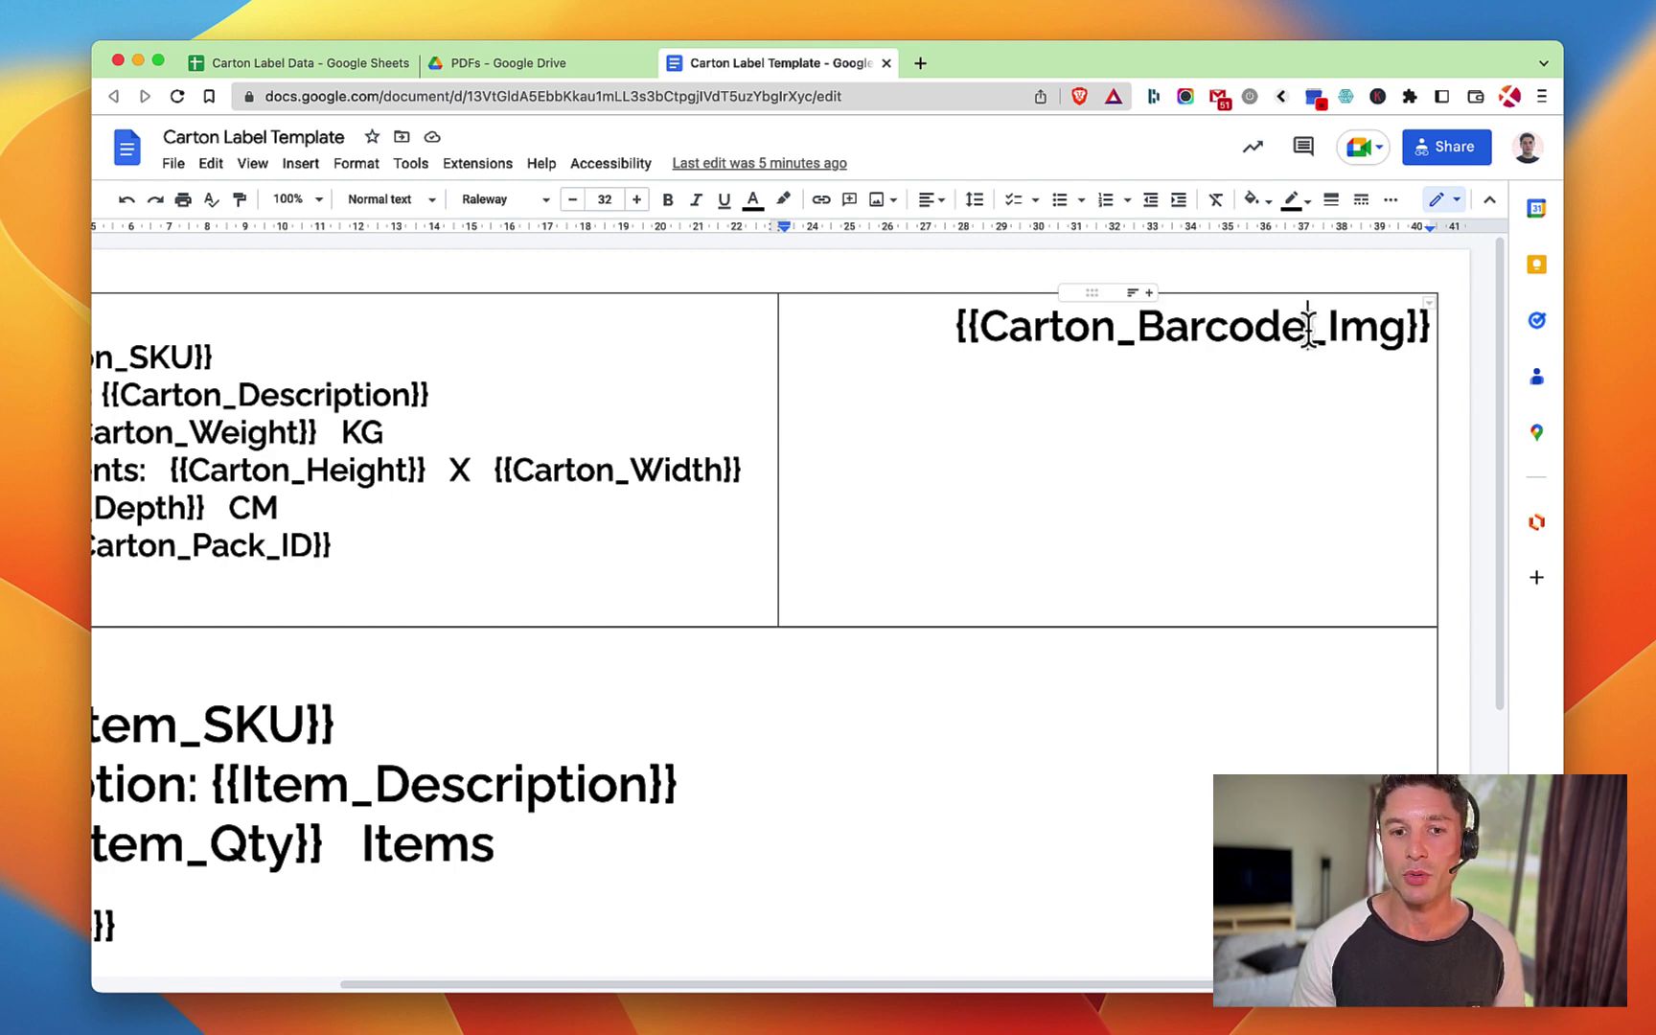
{"action": "left_click_drag", "start_coordinate": [1308, 330], "coordinate": [1406, 331]}
Change the lowercase 'i' to uppercase so the tag reads {{Carton_Barcode_Img}}.
{"action": "left_click", "coordinate": [1334, 331]}
{"action": "key", "text": "BackSpace"}
{"action": "type", "text": "I"}
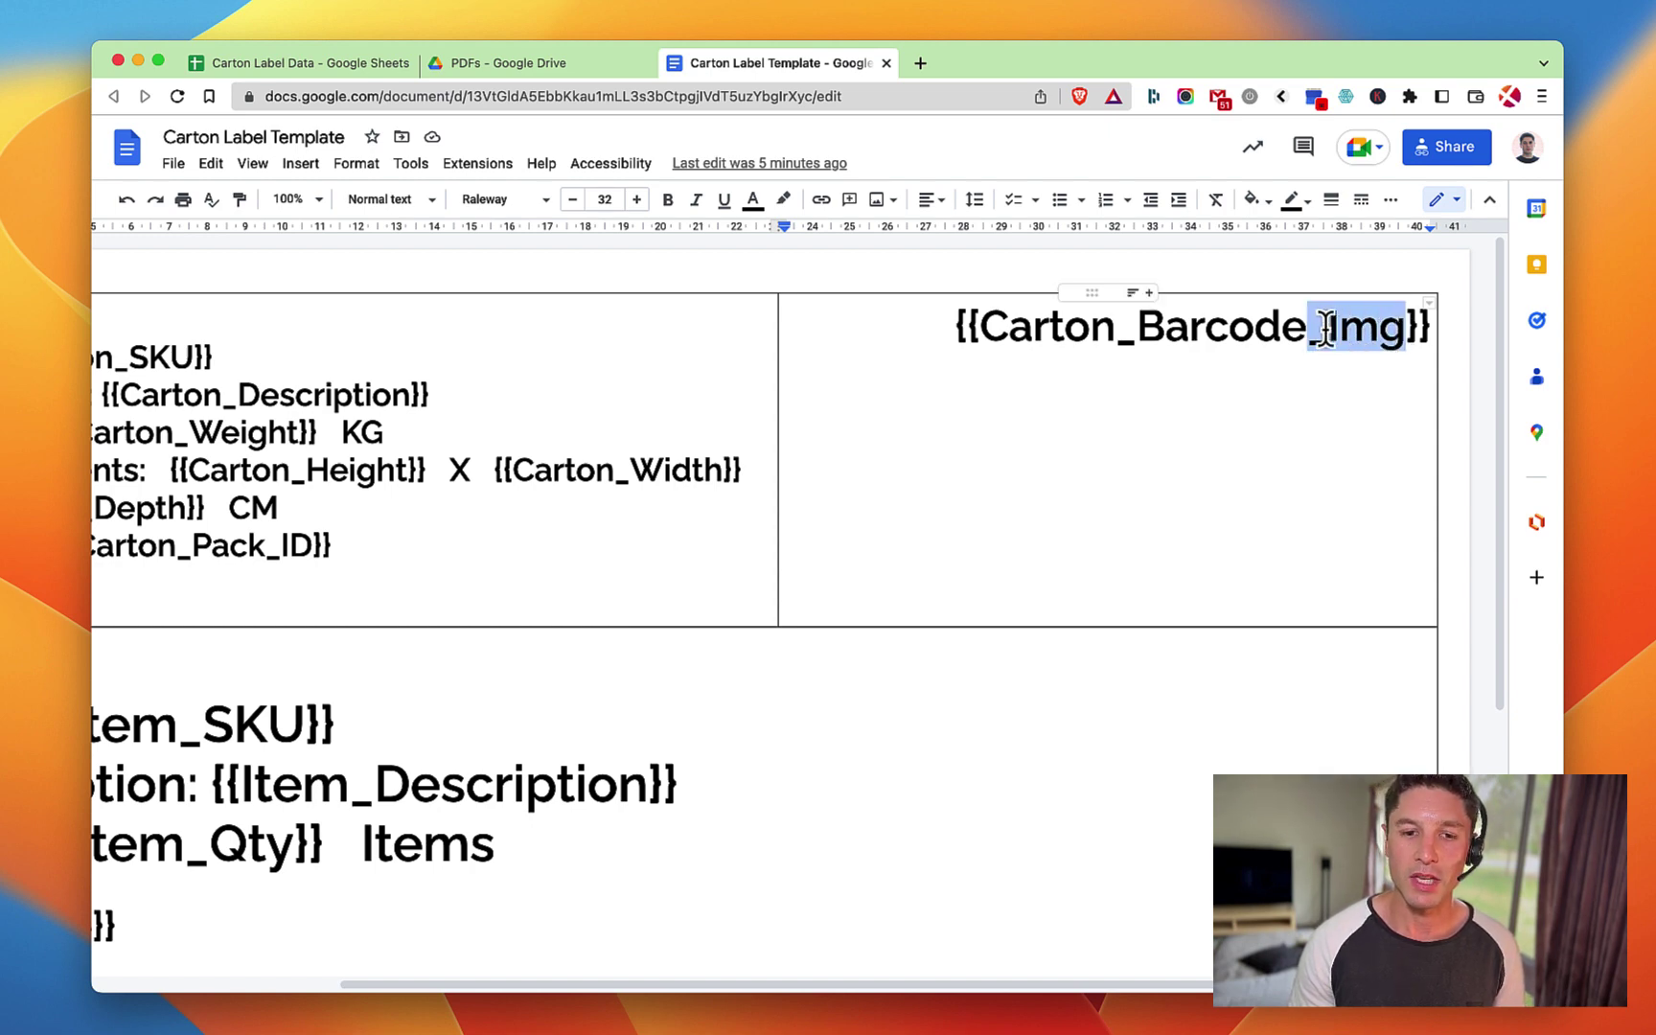
{"action": "left_click", "coordinate": [1322, 331]}
{"action": "left_click_drag", "start_coordinate": [1311, 331], "coordinate": [1376, 331]}
{"action": "left_click", "coordinate": [1380, 331]}
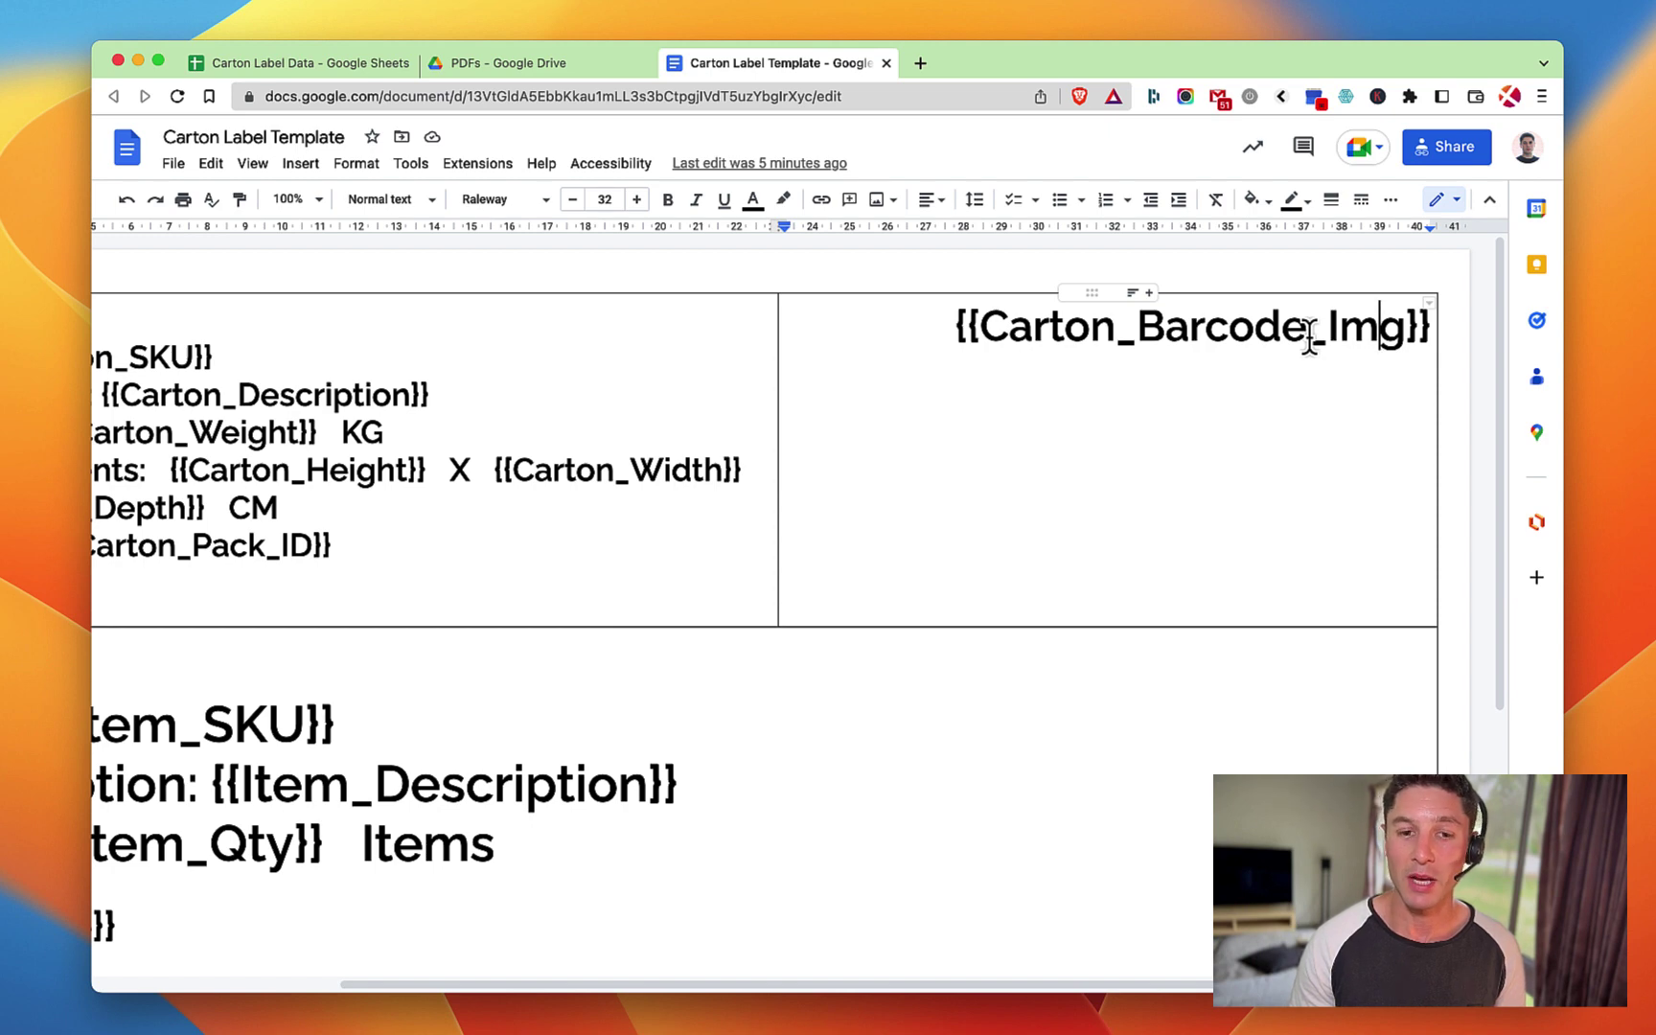
{"action": "left_click_drag", "start_coordinate": [1307, 336], "coordinate": [1395, 336]}
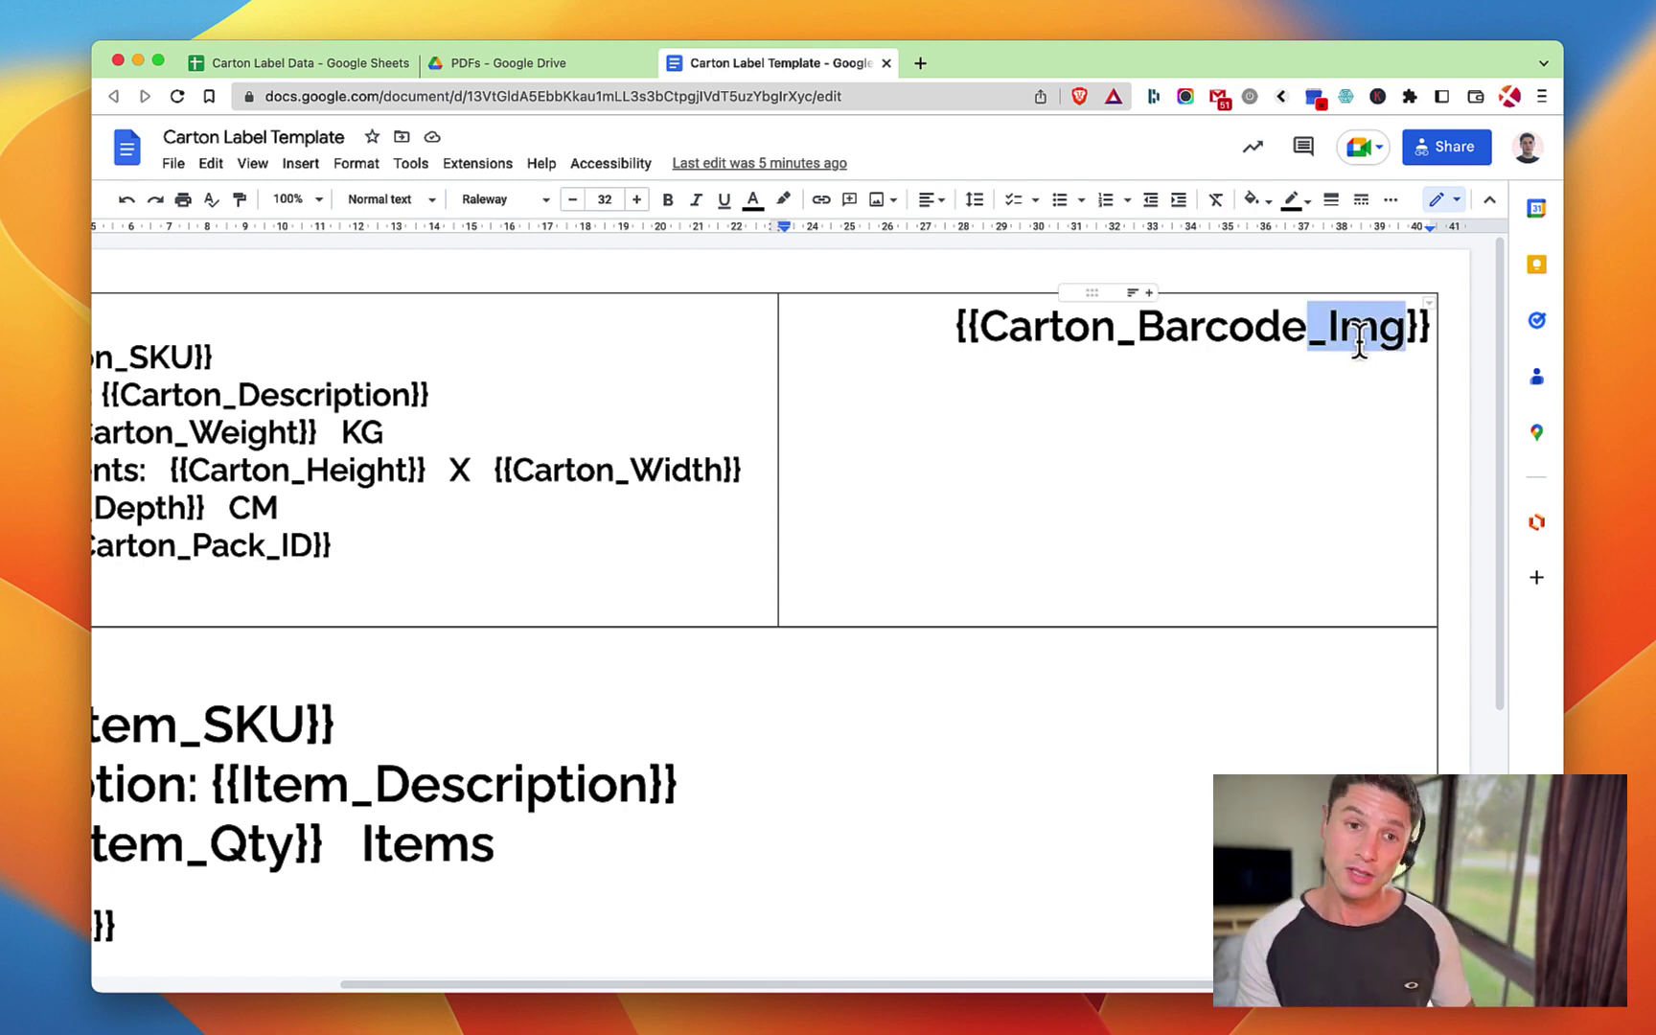
{"action": "left_click", "coordinate": [1093, 441]}
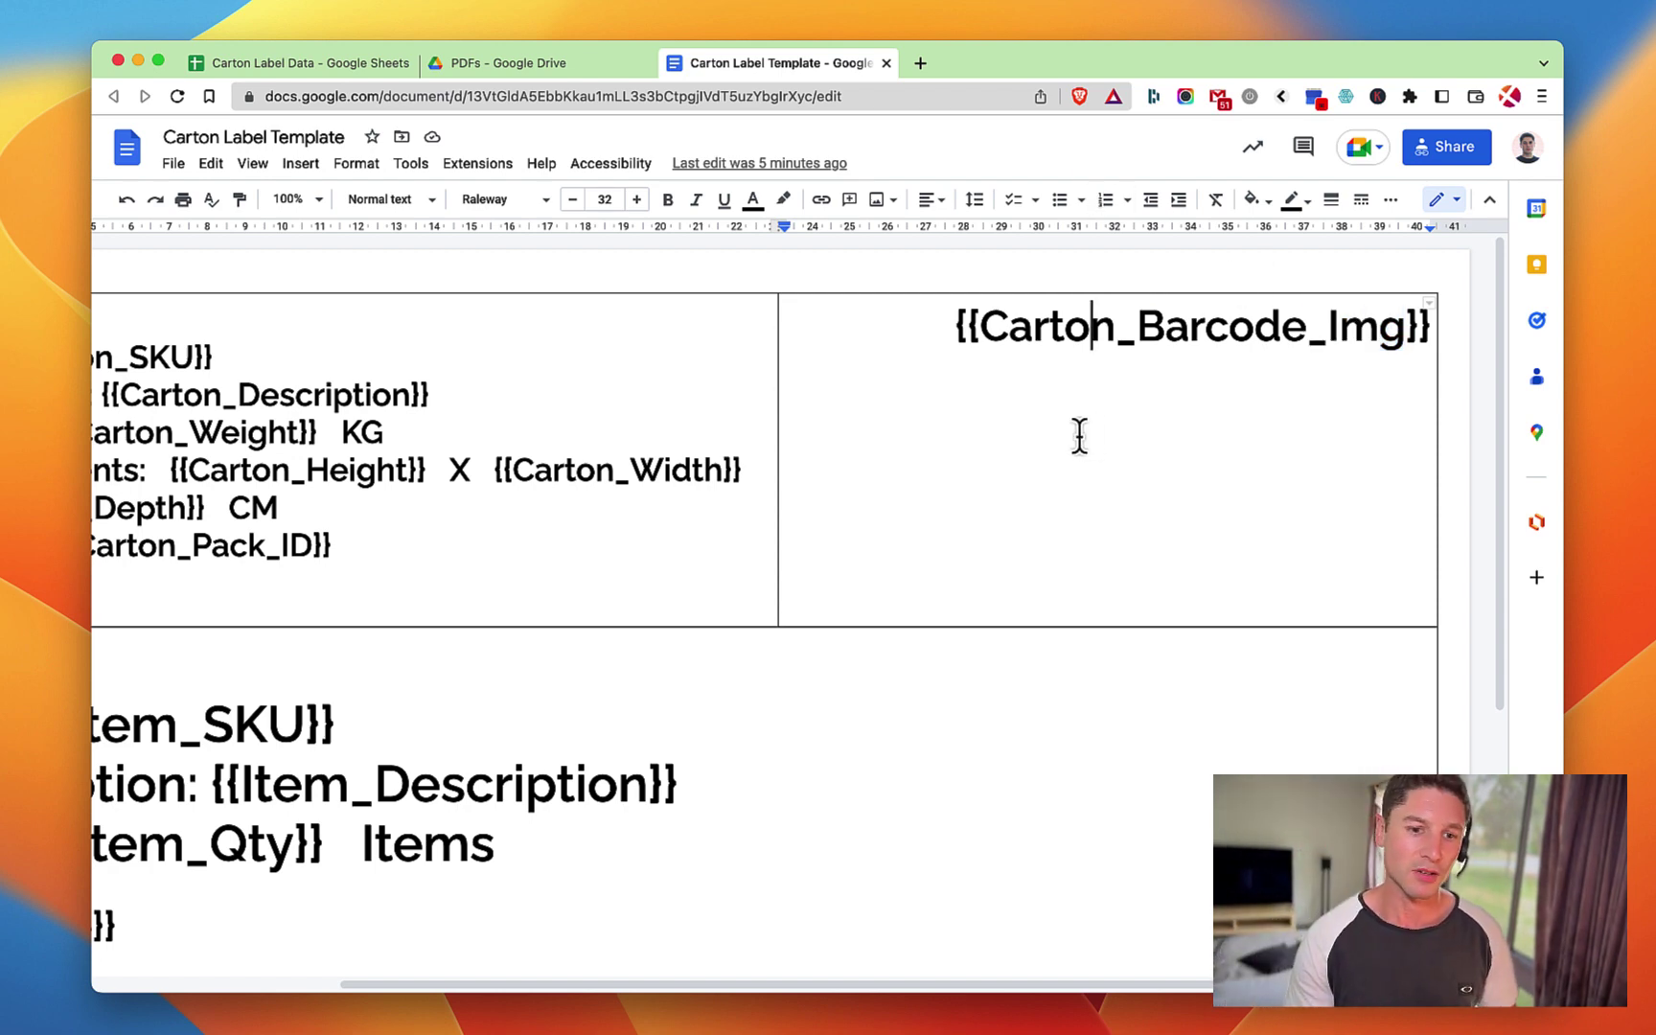
{"action": "scroll", "coordinate": [1027, 440], "scroll_direction": "left", "scroll_amount": 5}
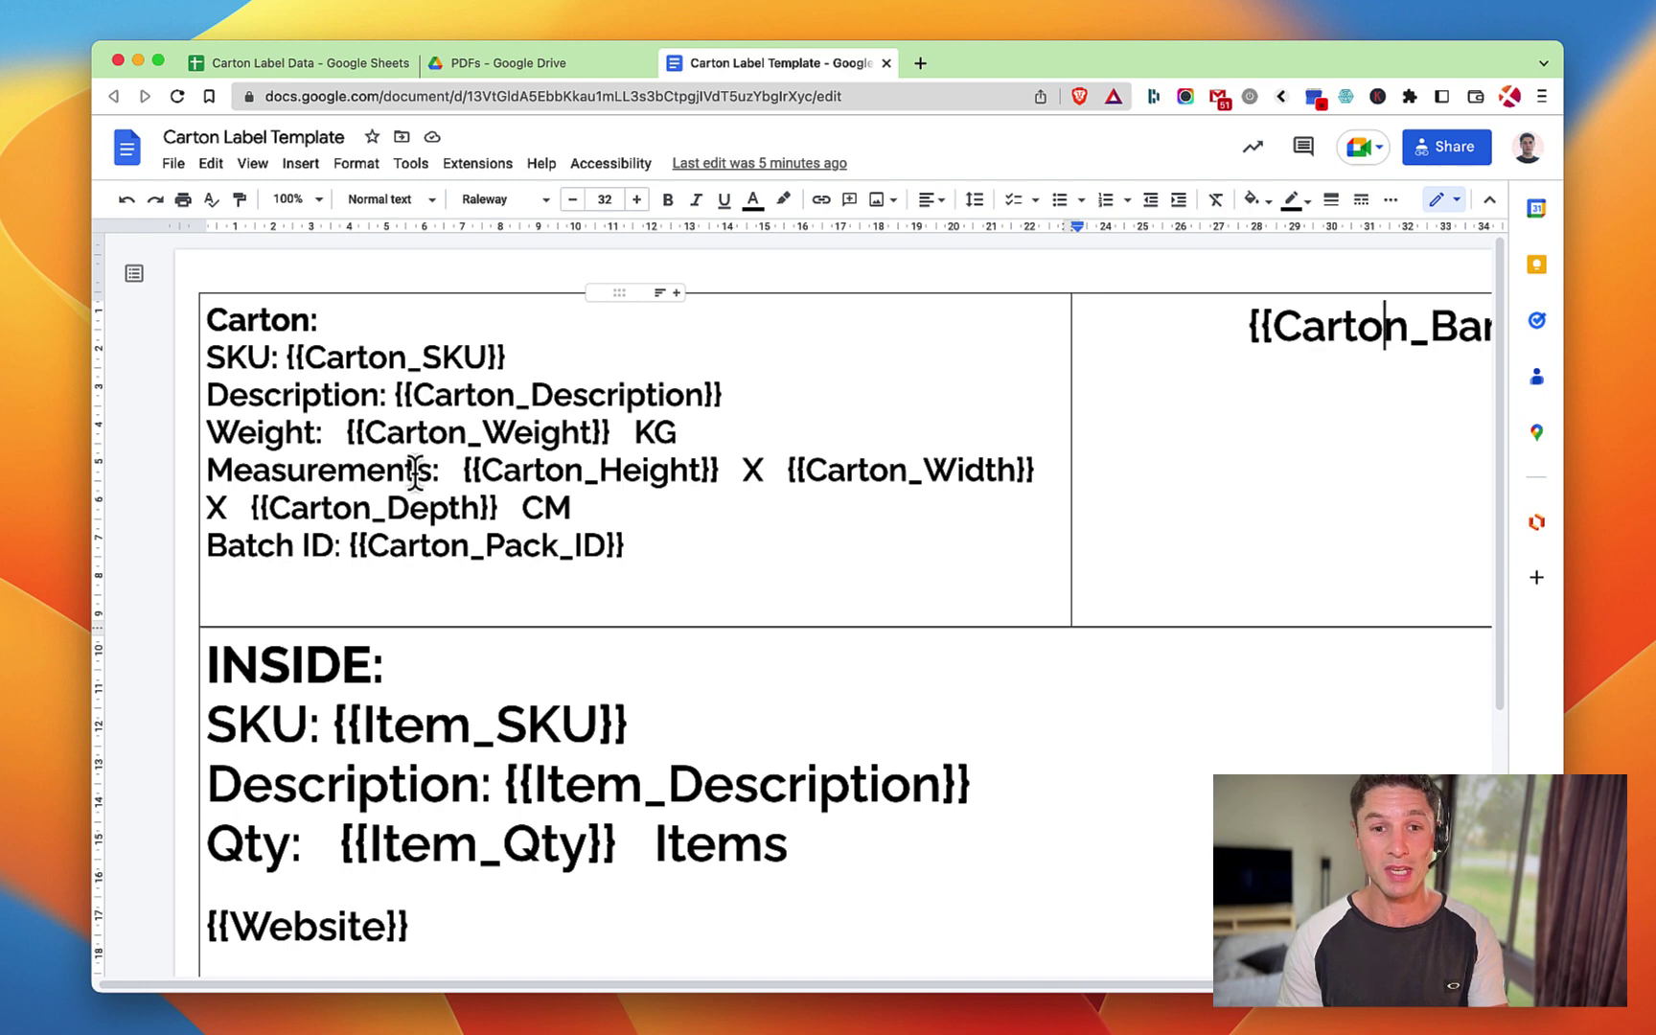
{"action": "scroll", "coordinate": [1186, 312], "scroll_direction": "right", "scroll_amount": 5}
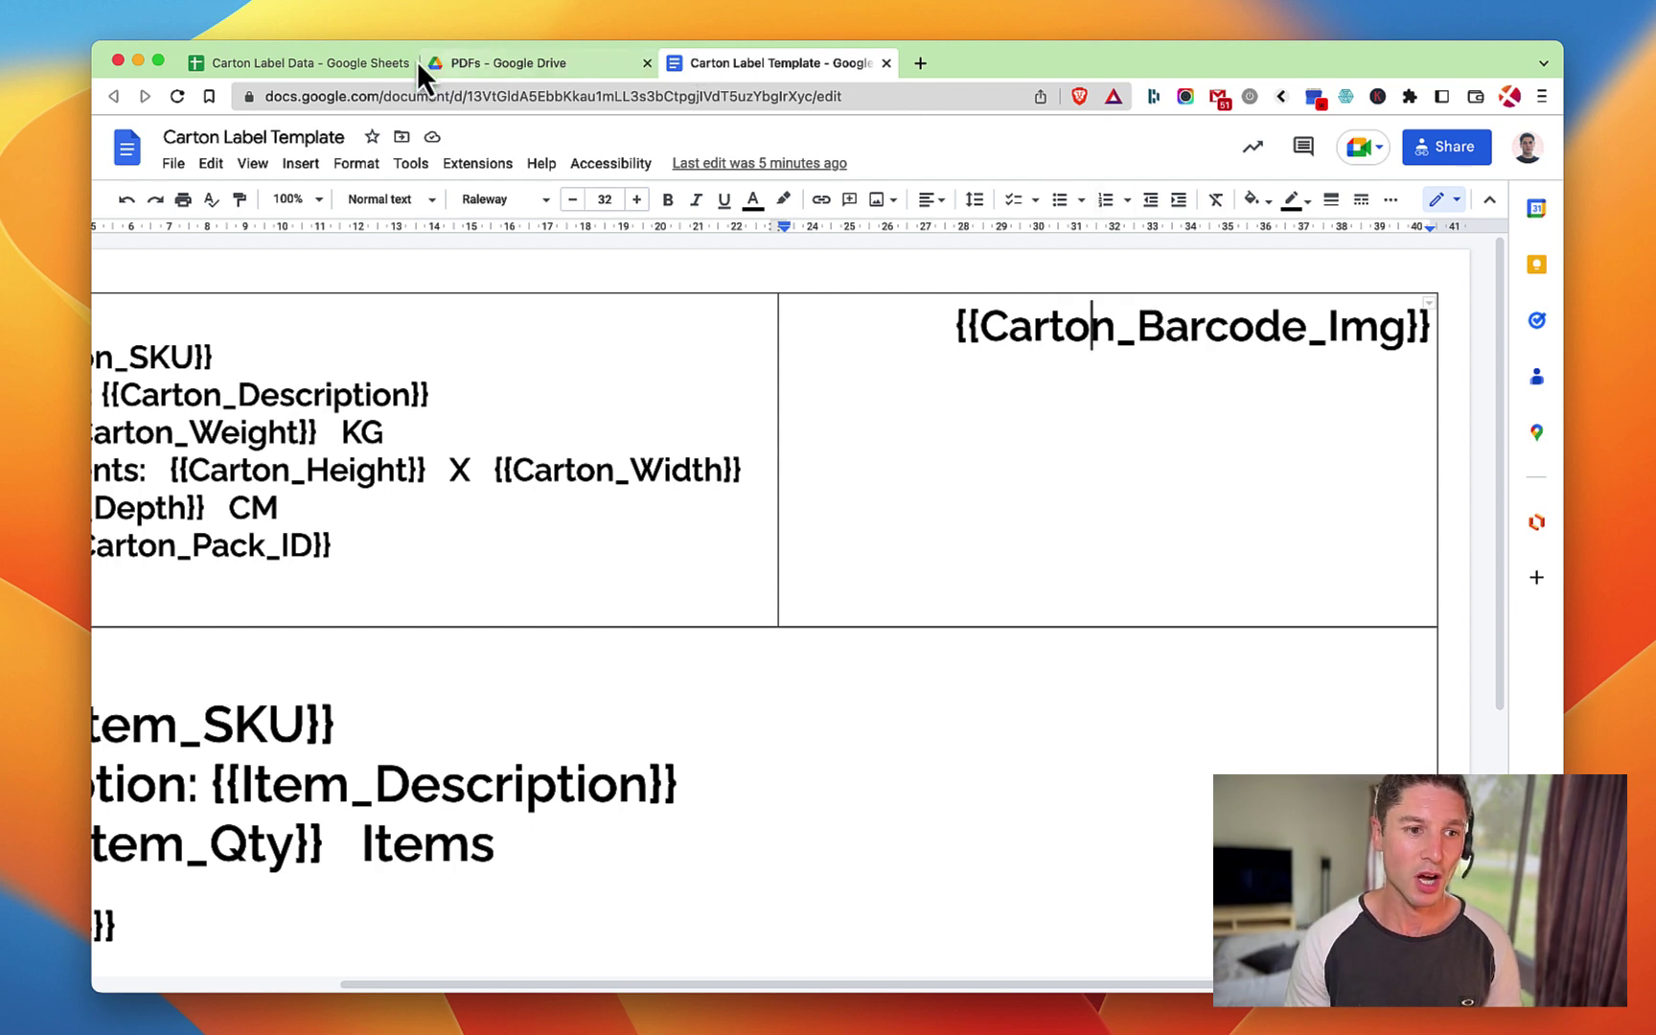
Inspect the Drive barcode URL and its file ID in cell M2 without changing it.
{"action": "left_click", "coordinate": [316, 65]}
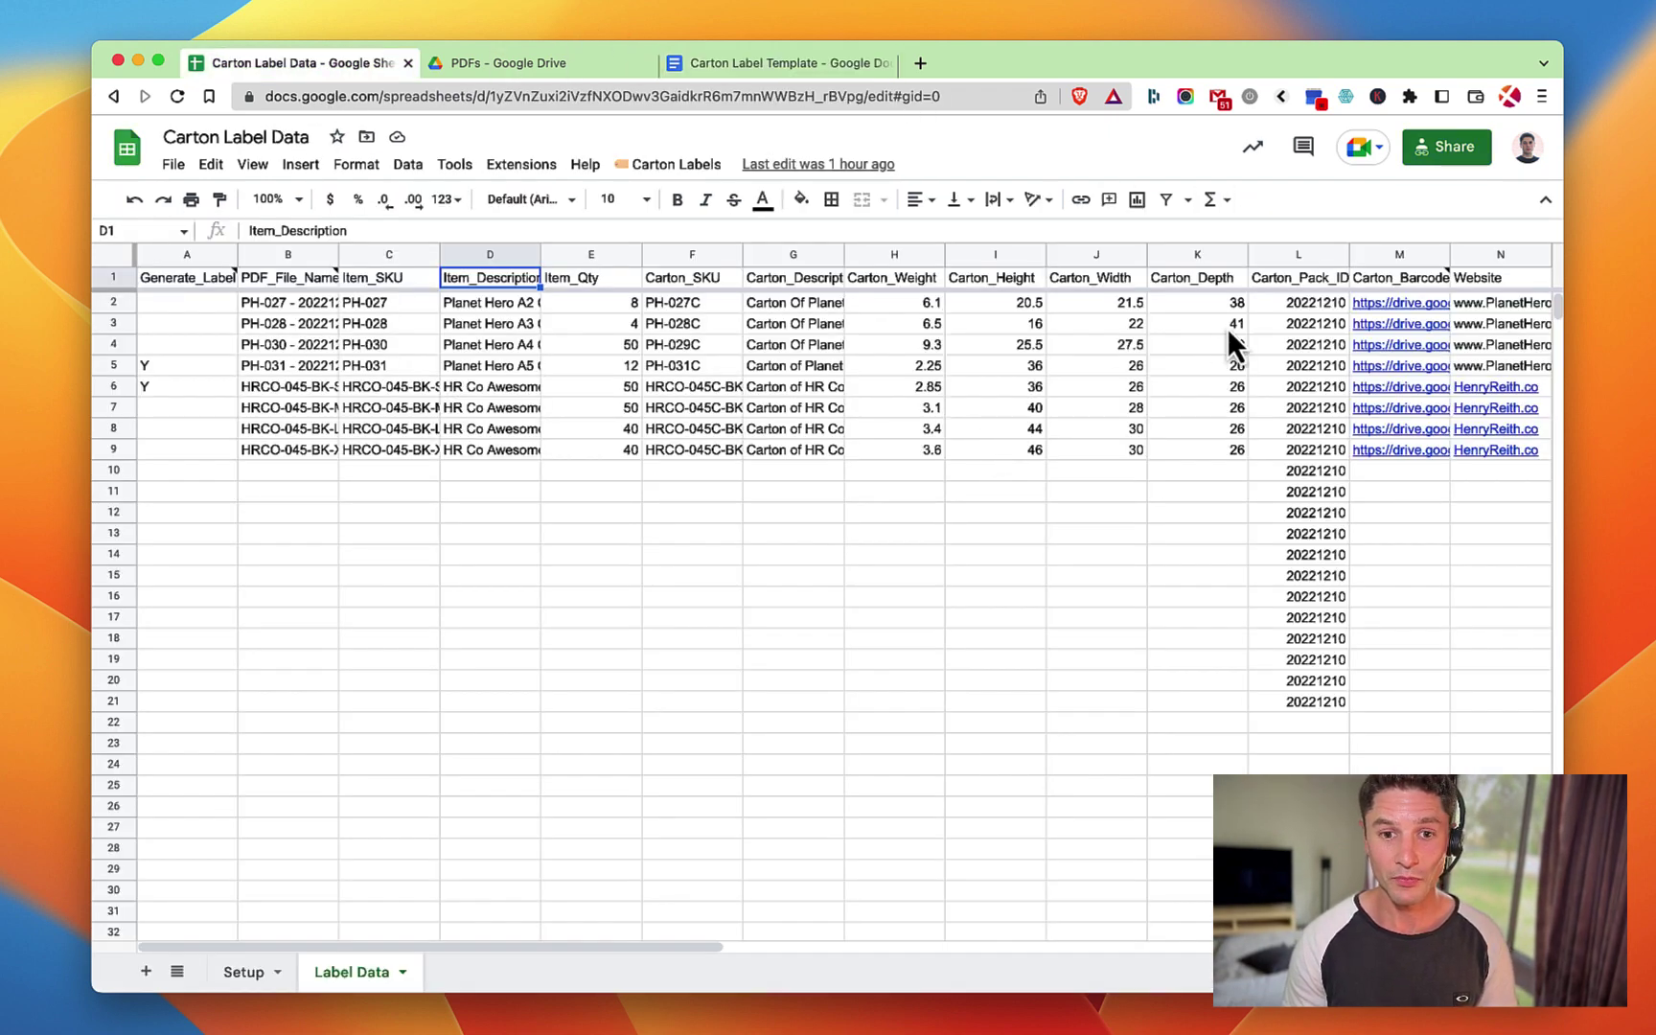
{"action": "left_click", "coordinate": [1285, 303]}
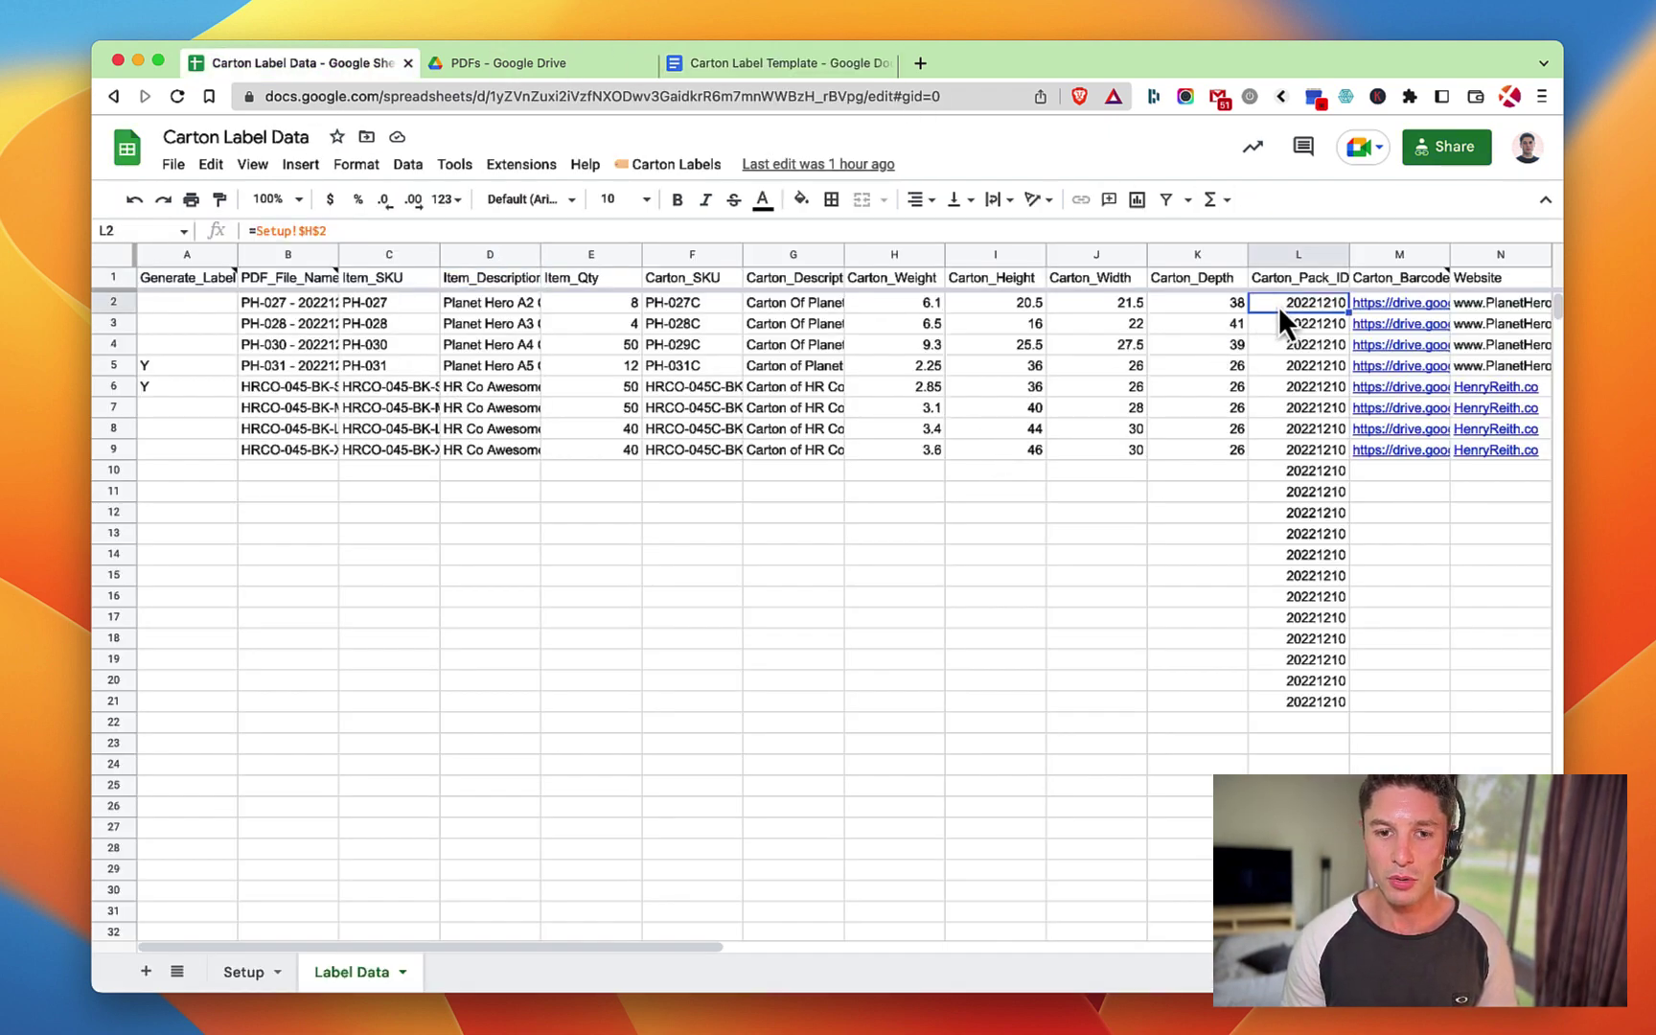
{"action": "scroll", "coordinate": [1278, 306], "scroll_direction": "right", "scroll_amount": 3}
{"action": "mouse_move", "coordinate": [1199, 303]}
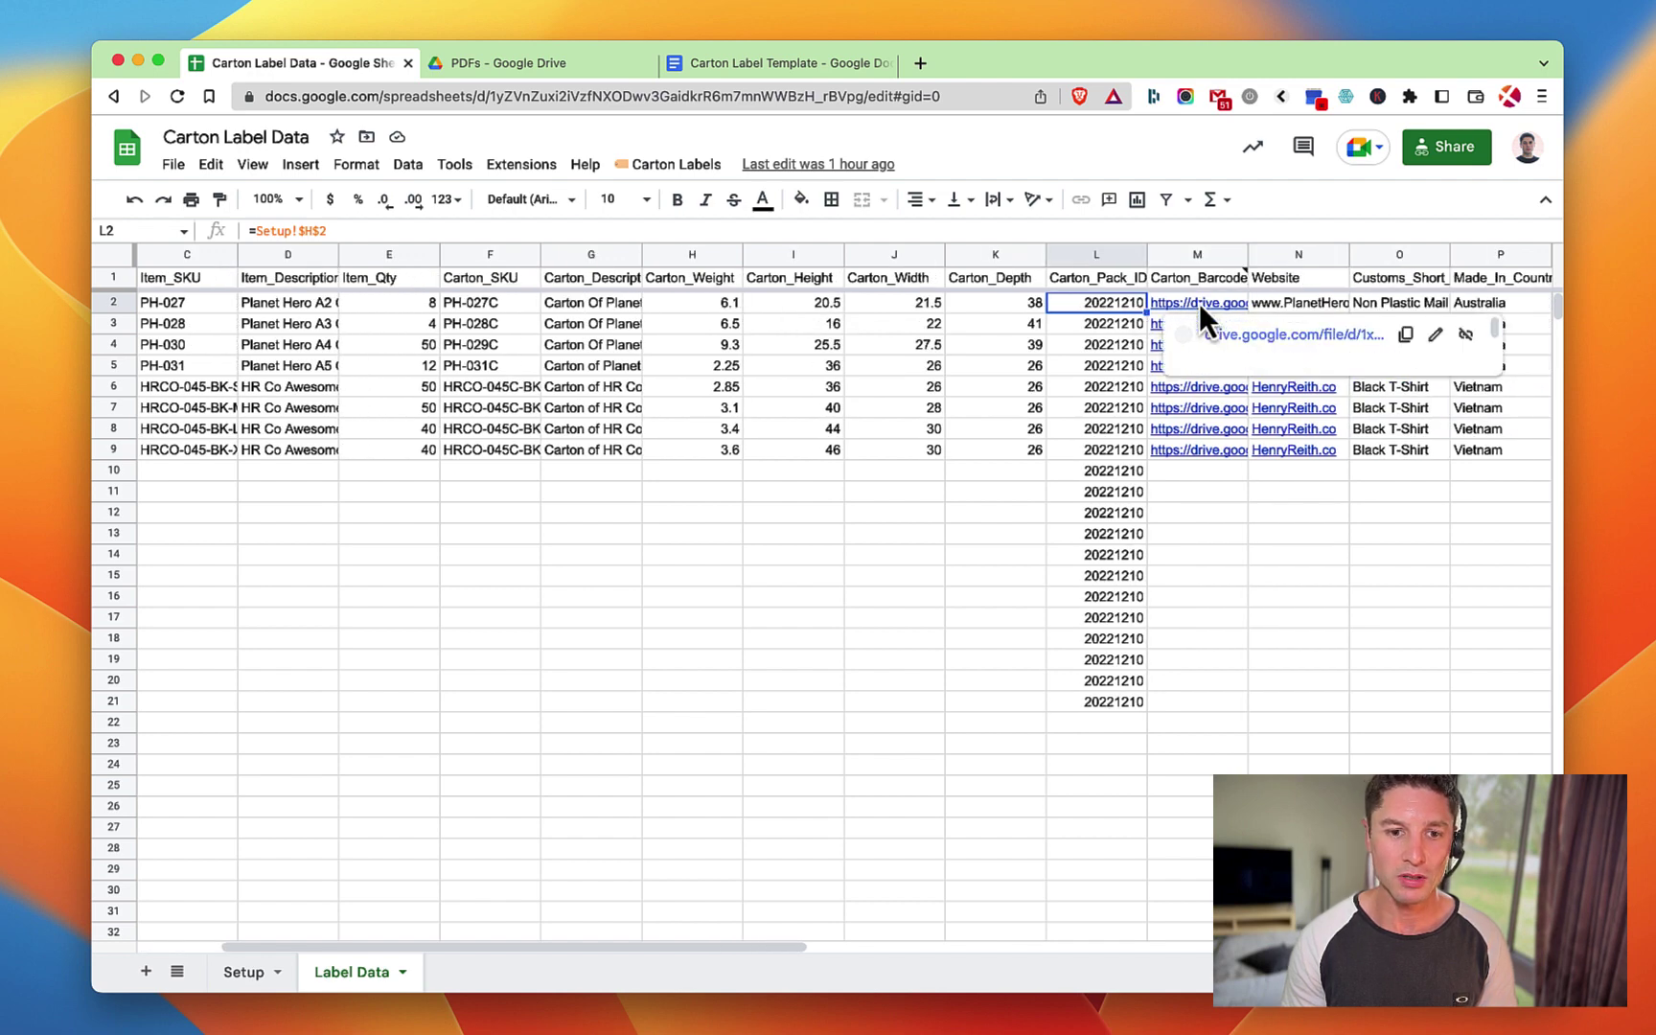
{"action": "left_click", "coordinate": [1199, 303]}
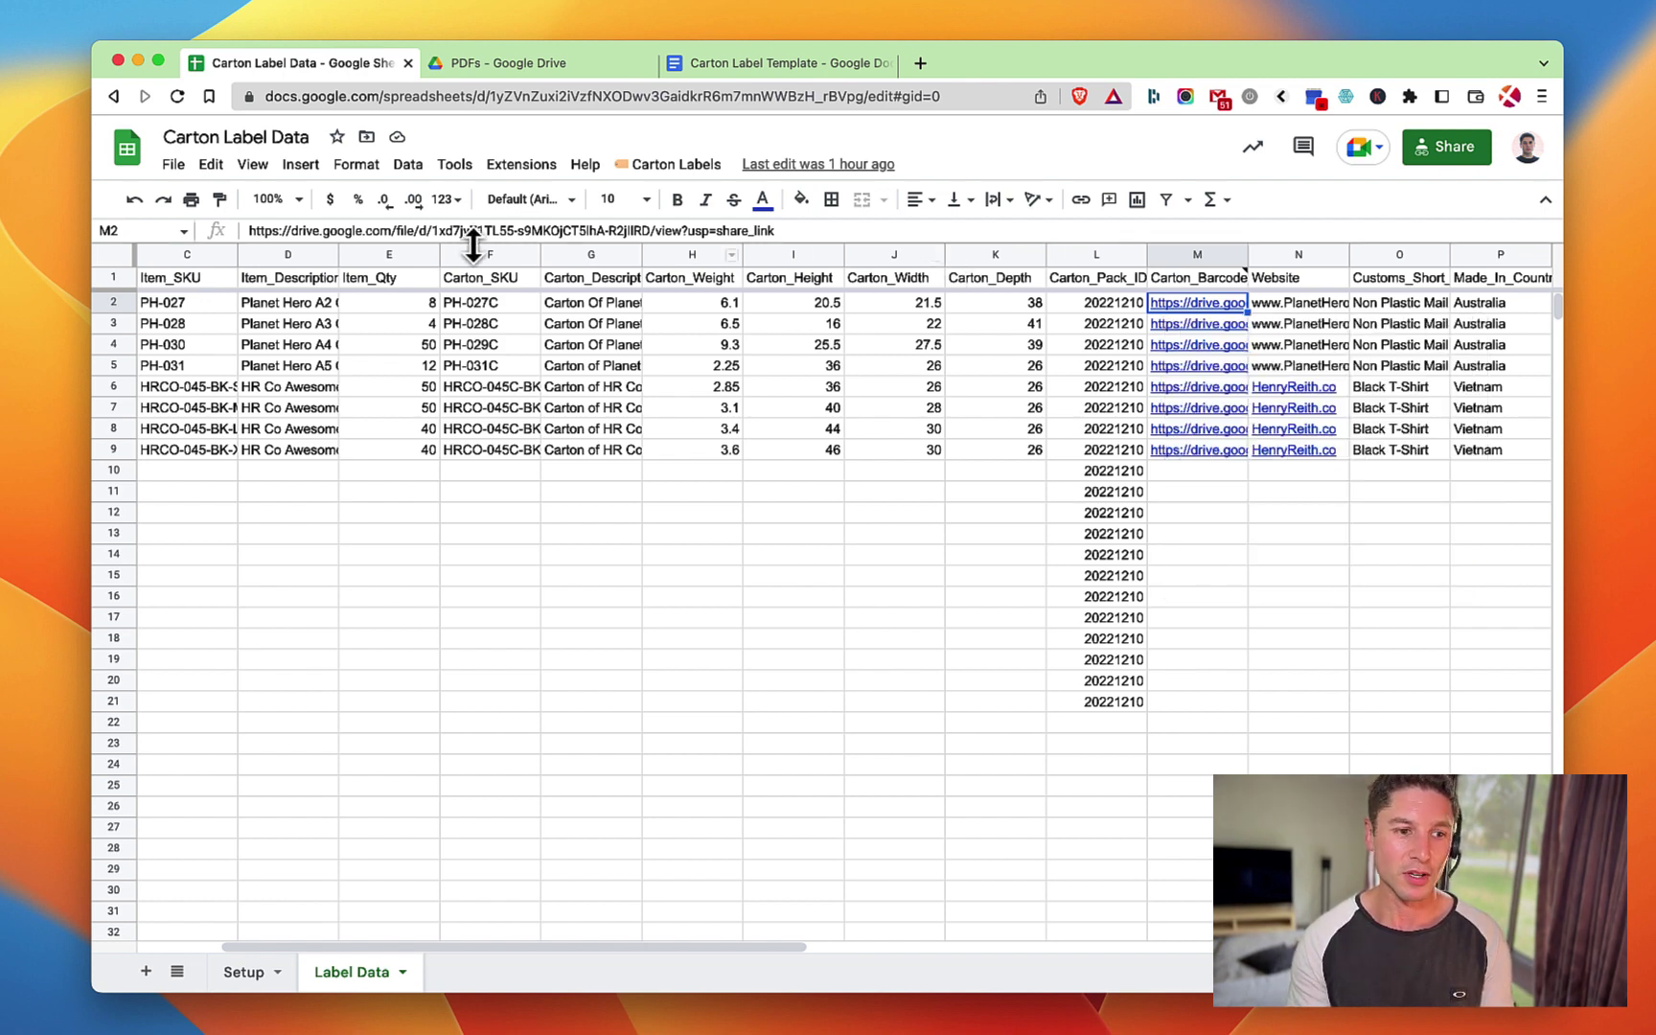
{"action": "left_click", "coordinate": [645, 230]}
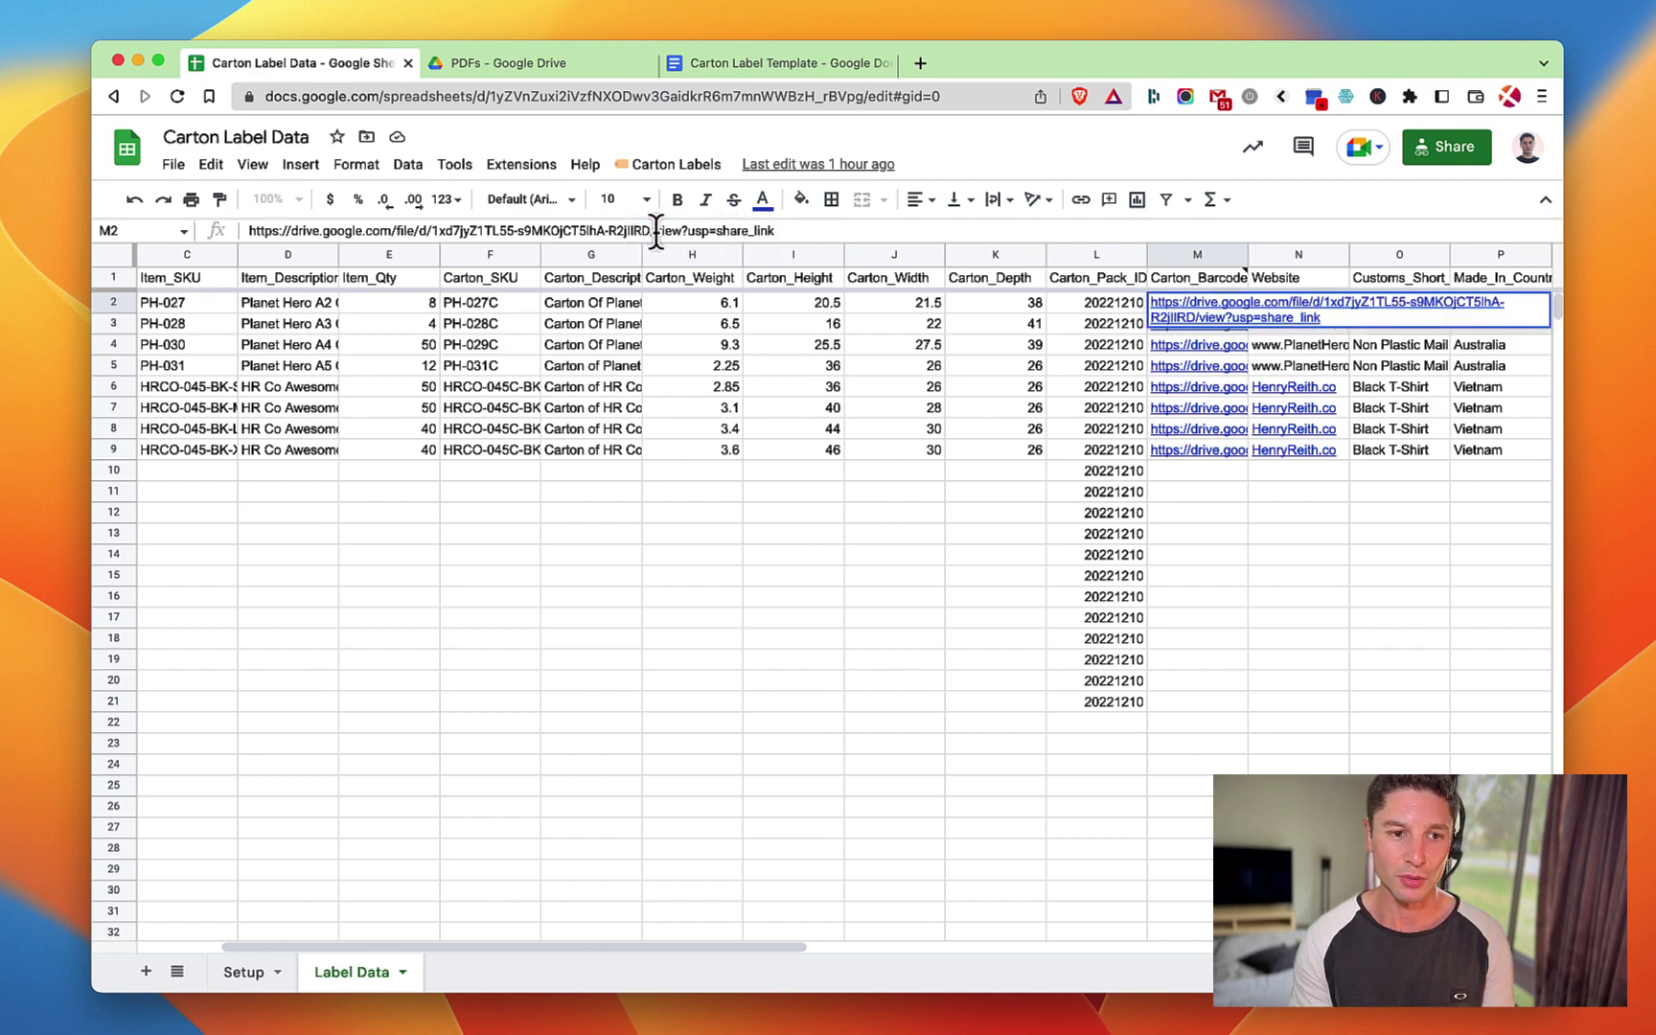
{"action": "left_click_drag", "start_coordinate": [650, 231], "coordinate": [439, 232]}
{"action": "left_click", "coordinate": [433, 231]}
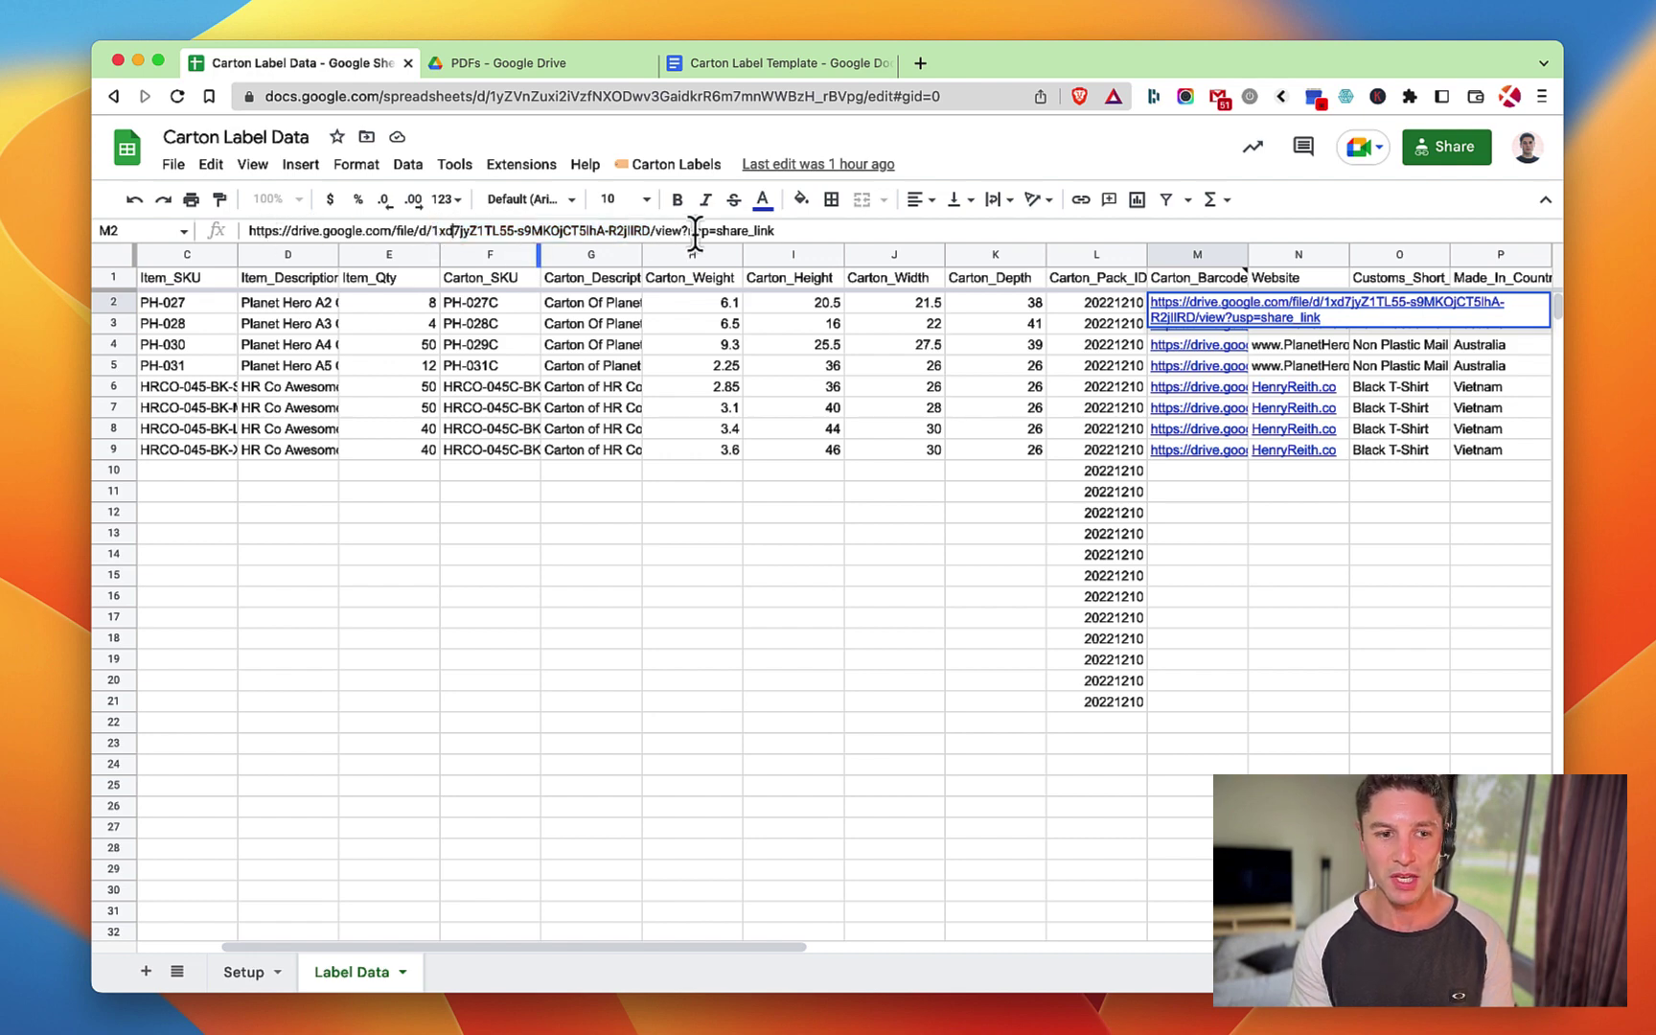
{"action": "left_click_drag", "start_coordinate": [251, 231], "coordinate": [811, 236]}
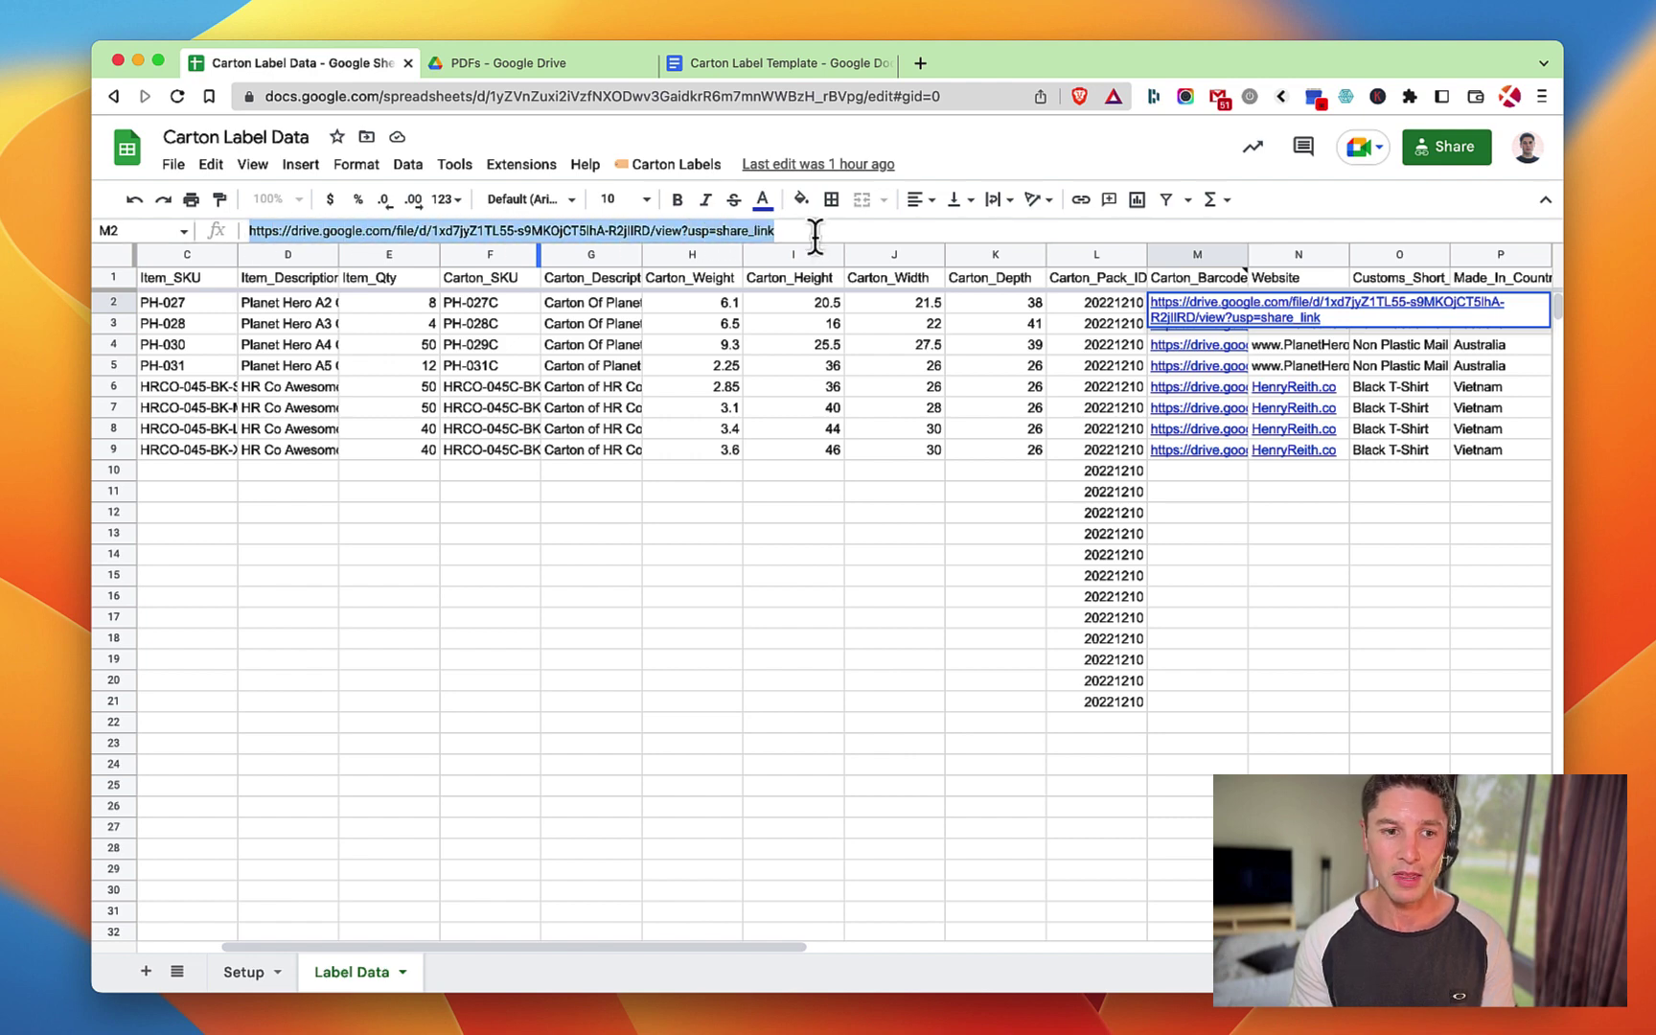
{"action": "key", "text": "Right"}
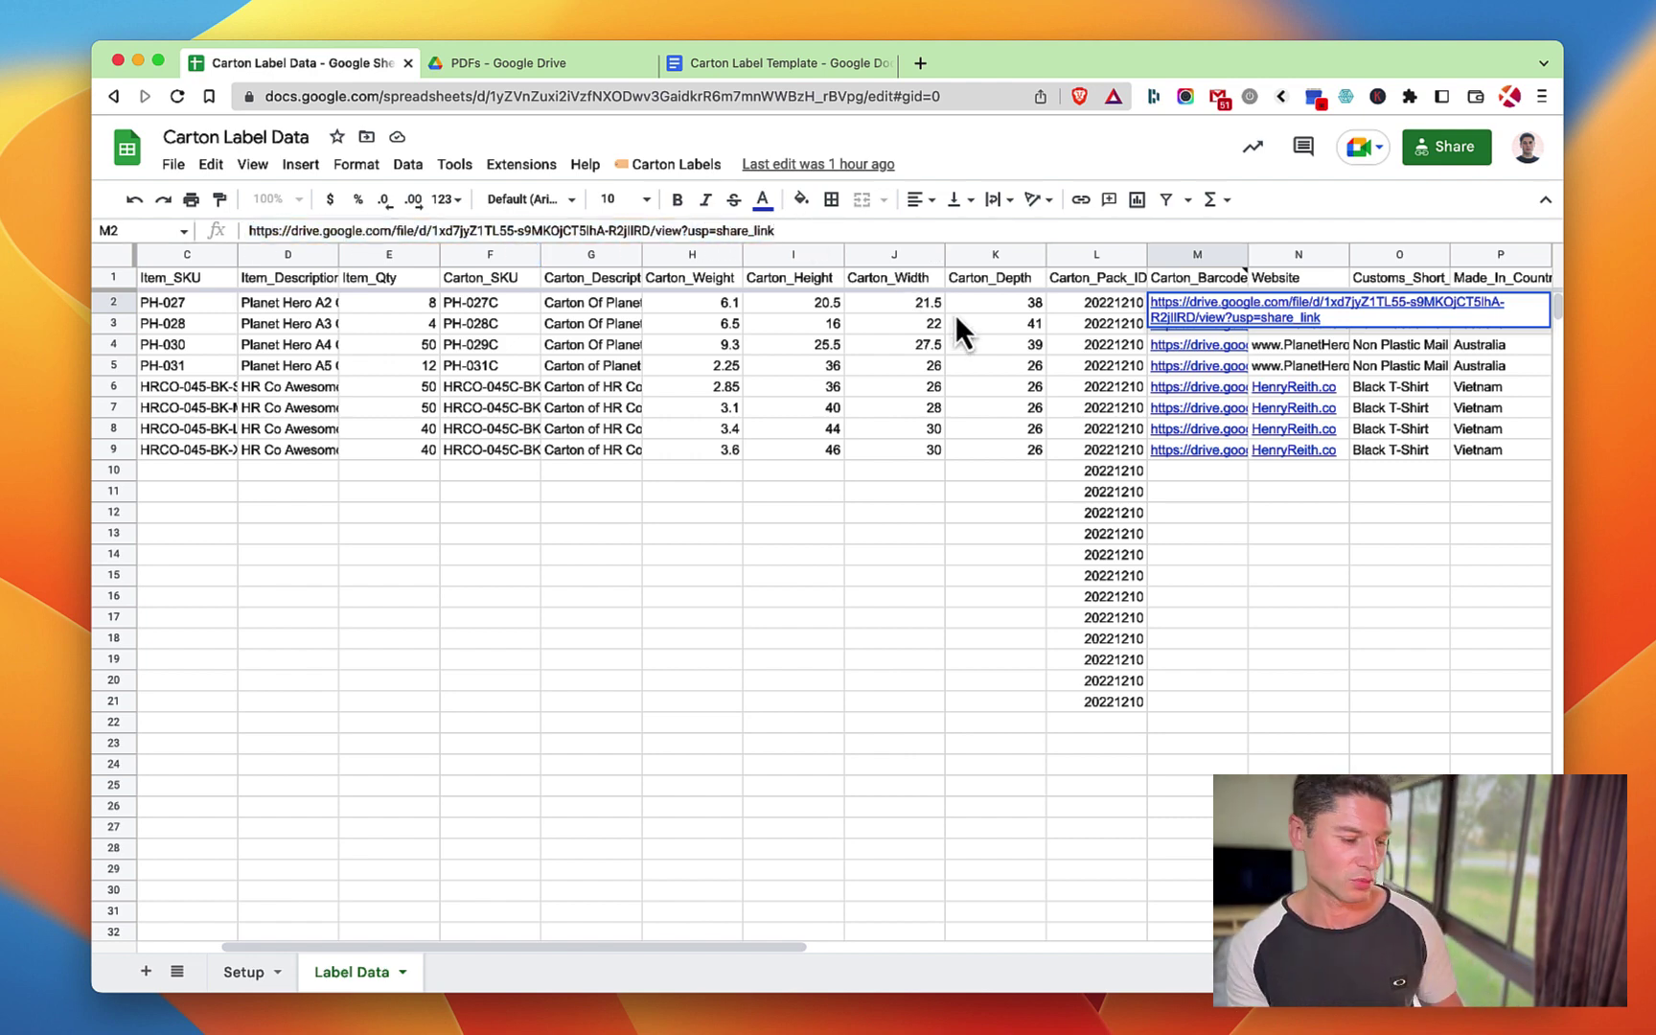
{"action": "key", "text": "Escape"}
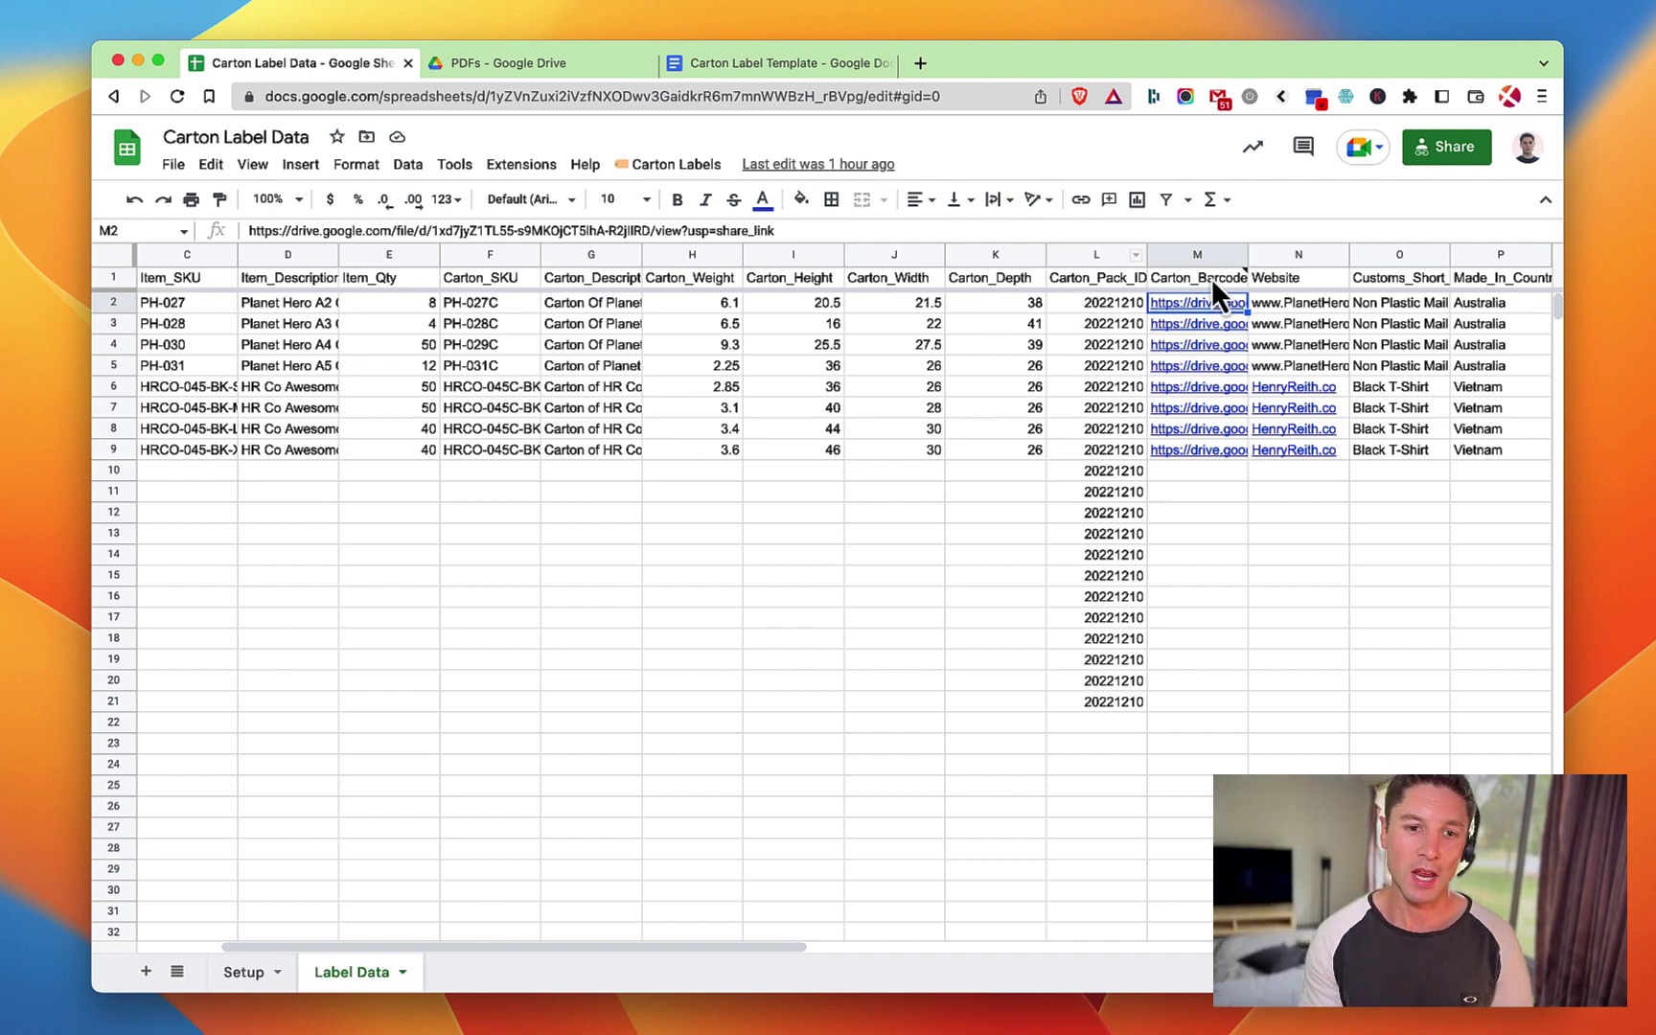
Read the Carton_Barcode_Img header note and step down through the column M links.
{"action": "left_click", "coordinate": [1211, 278]}
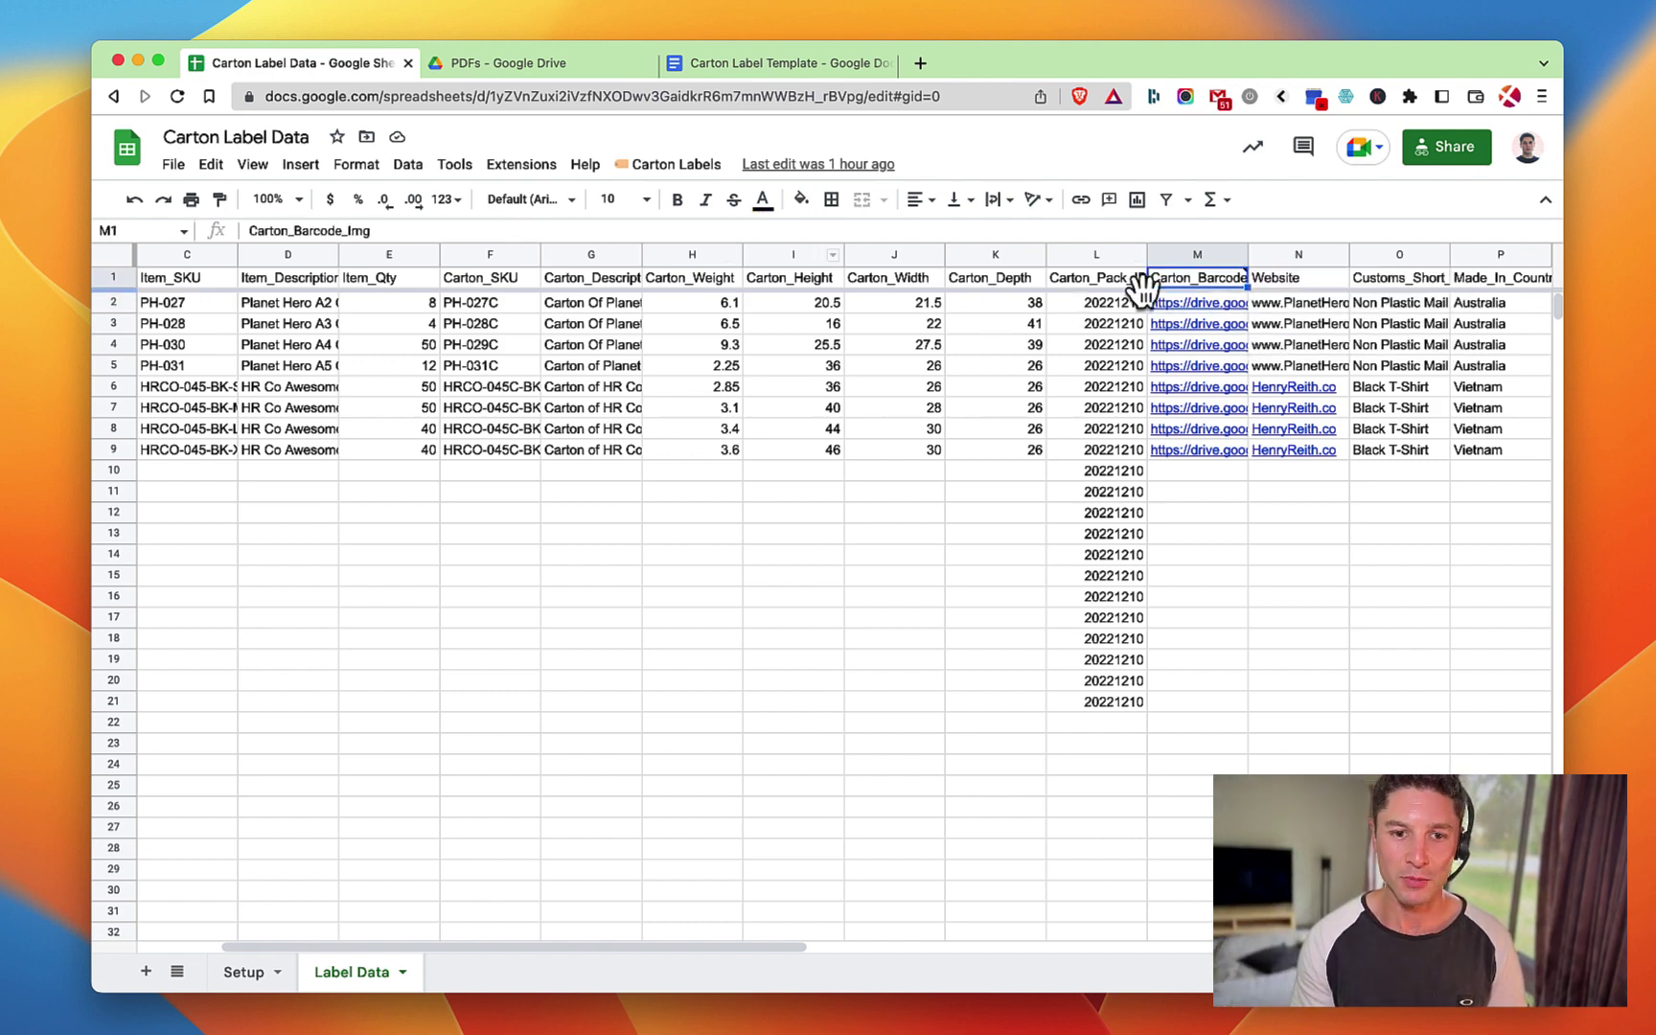
{"action": "key", "text": "Down"}
{"action": "key", "text": "Down"}
{"action": "key", "text": "Down"}
{"action": "key", "text": "Down"}
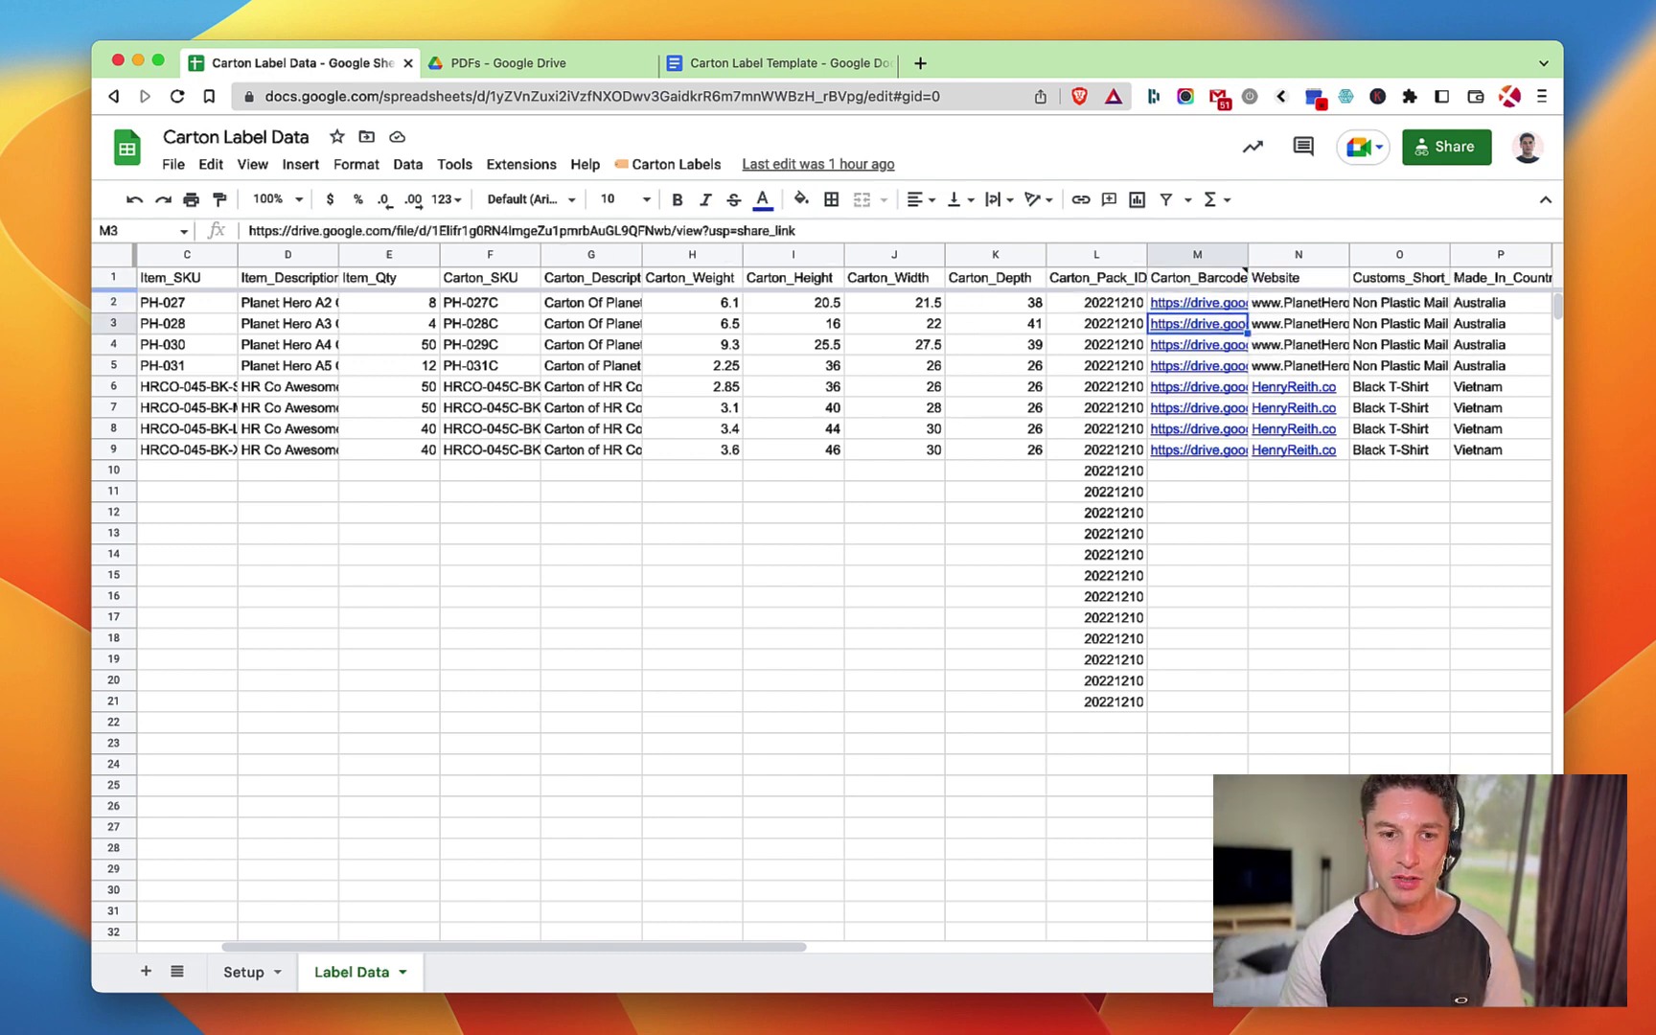
{"action": "key", "text": "Down"}
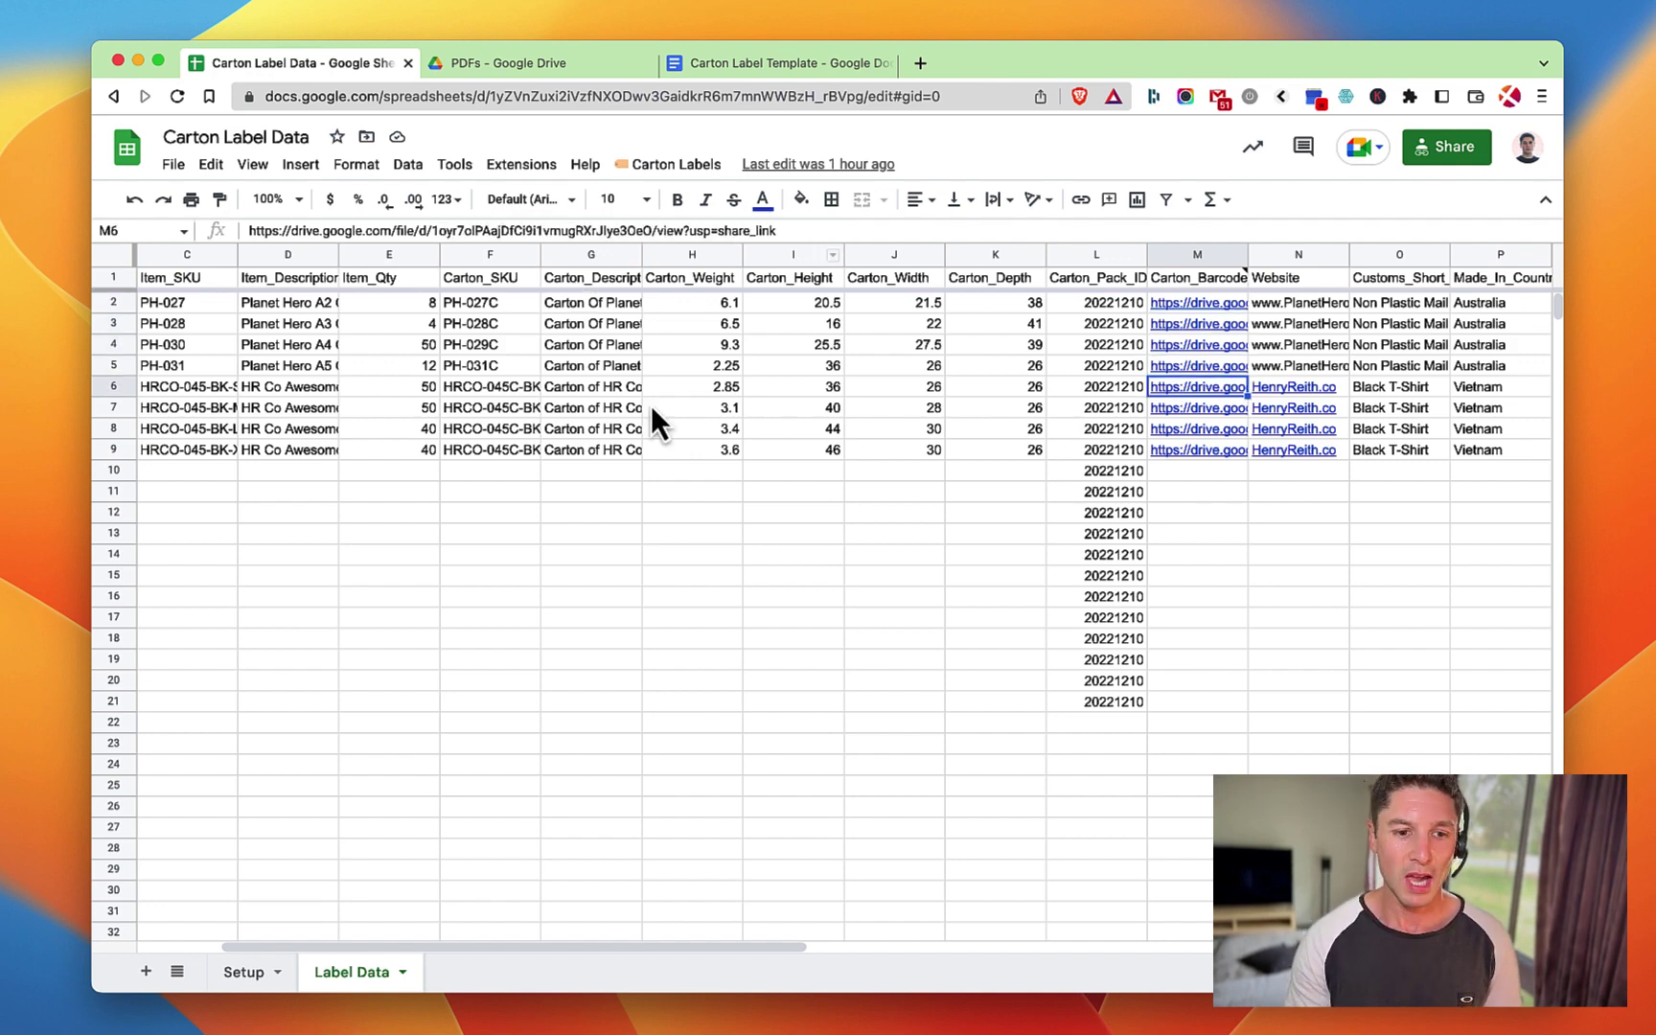
{"action": "left_click", "coordinate": [660, 374]}
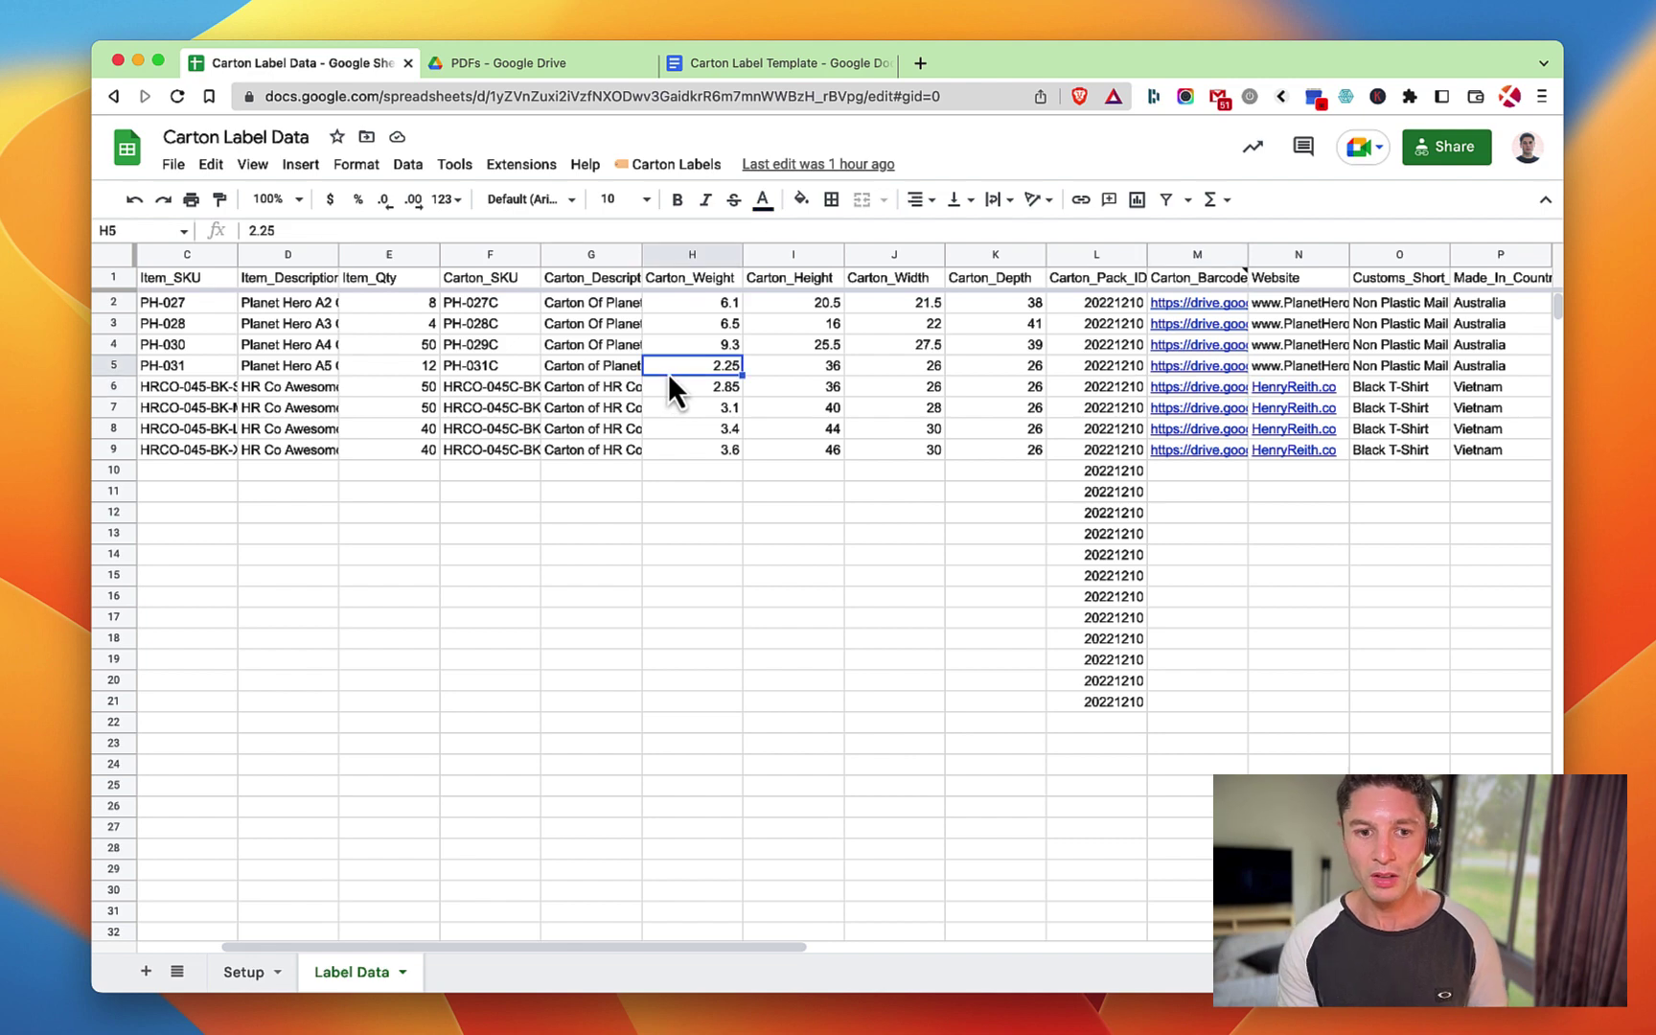
{"action": "scroll", "coordinate": [668, 373], "scroll_direction": "left", "scroll_amount": 2}
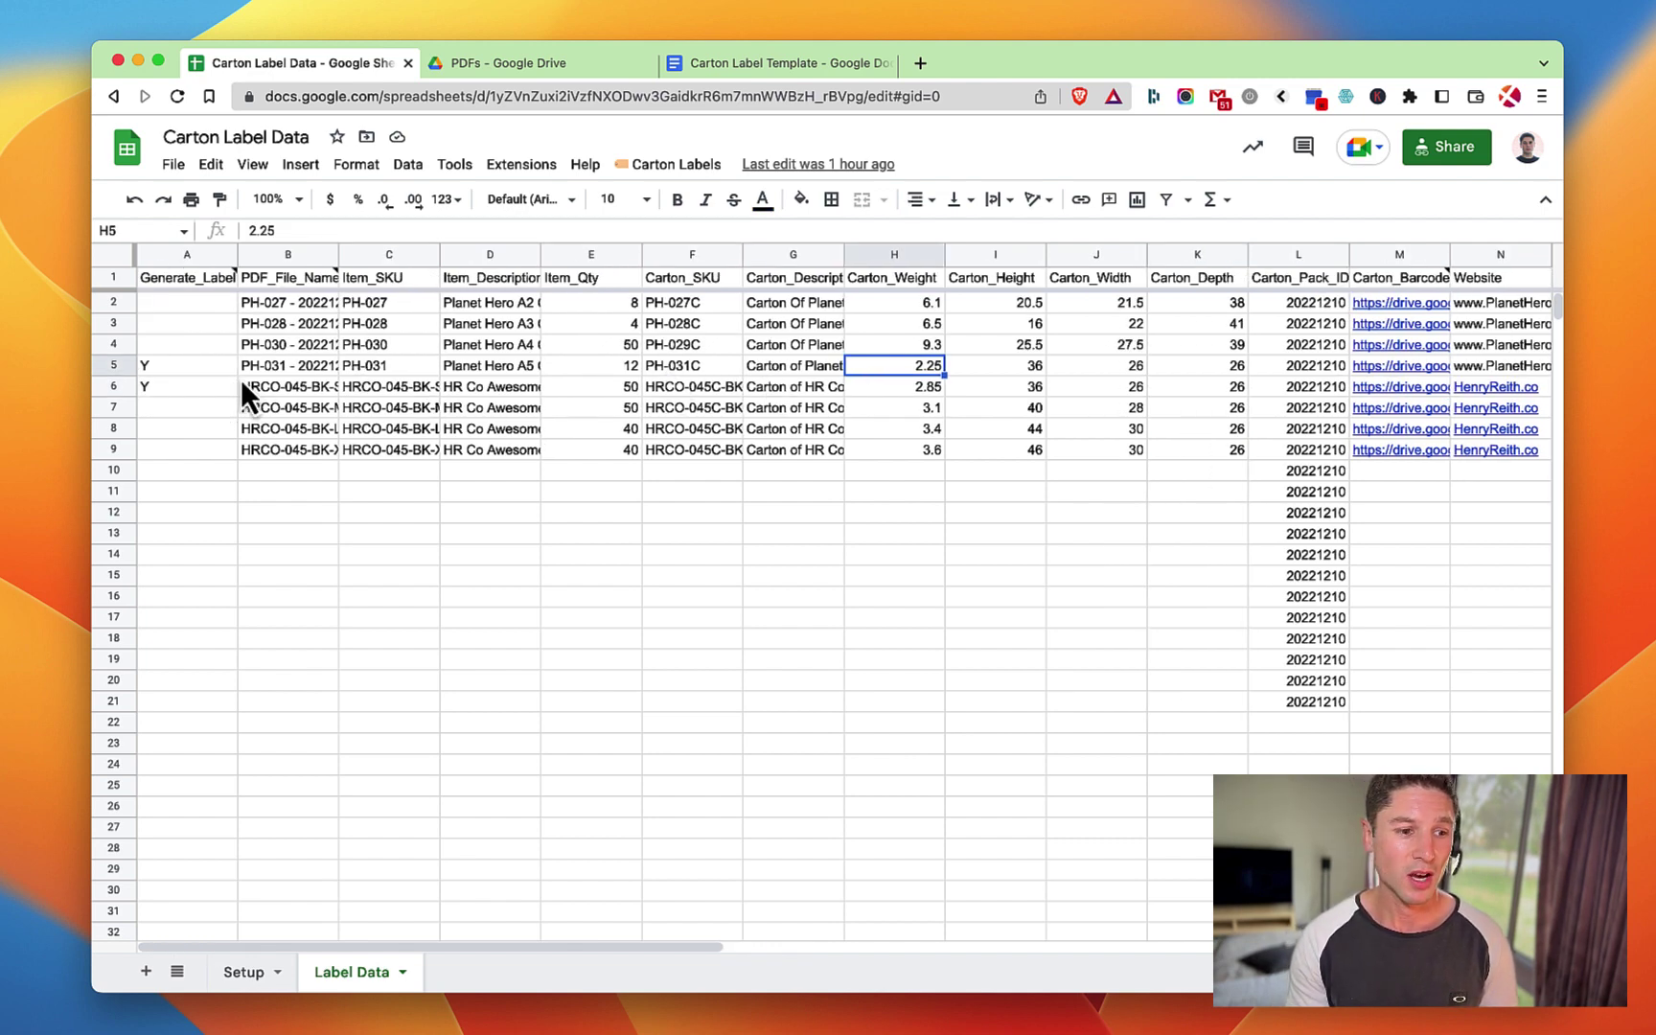
Select the Y-flagged cell A5 and run Carton Labels > Create Labels.
{"action": "left_click", "coordinate": [157, 363]}
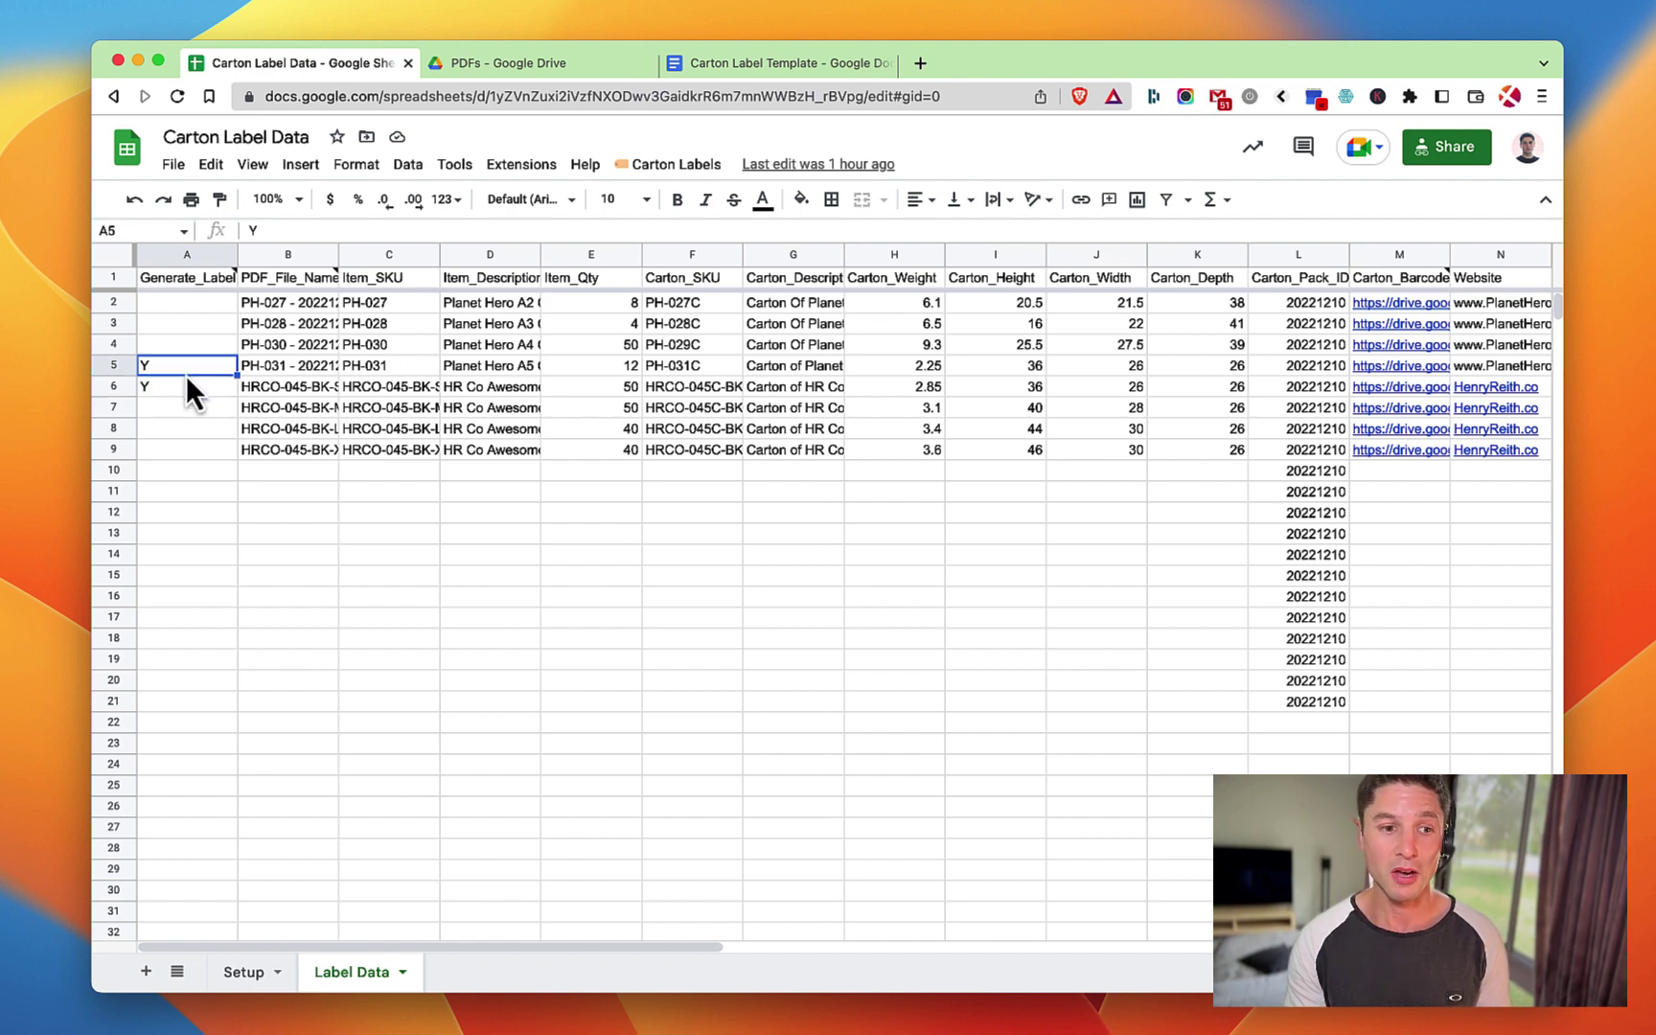
{"action": "left_click", "coordinate": [679, 166]}
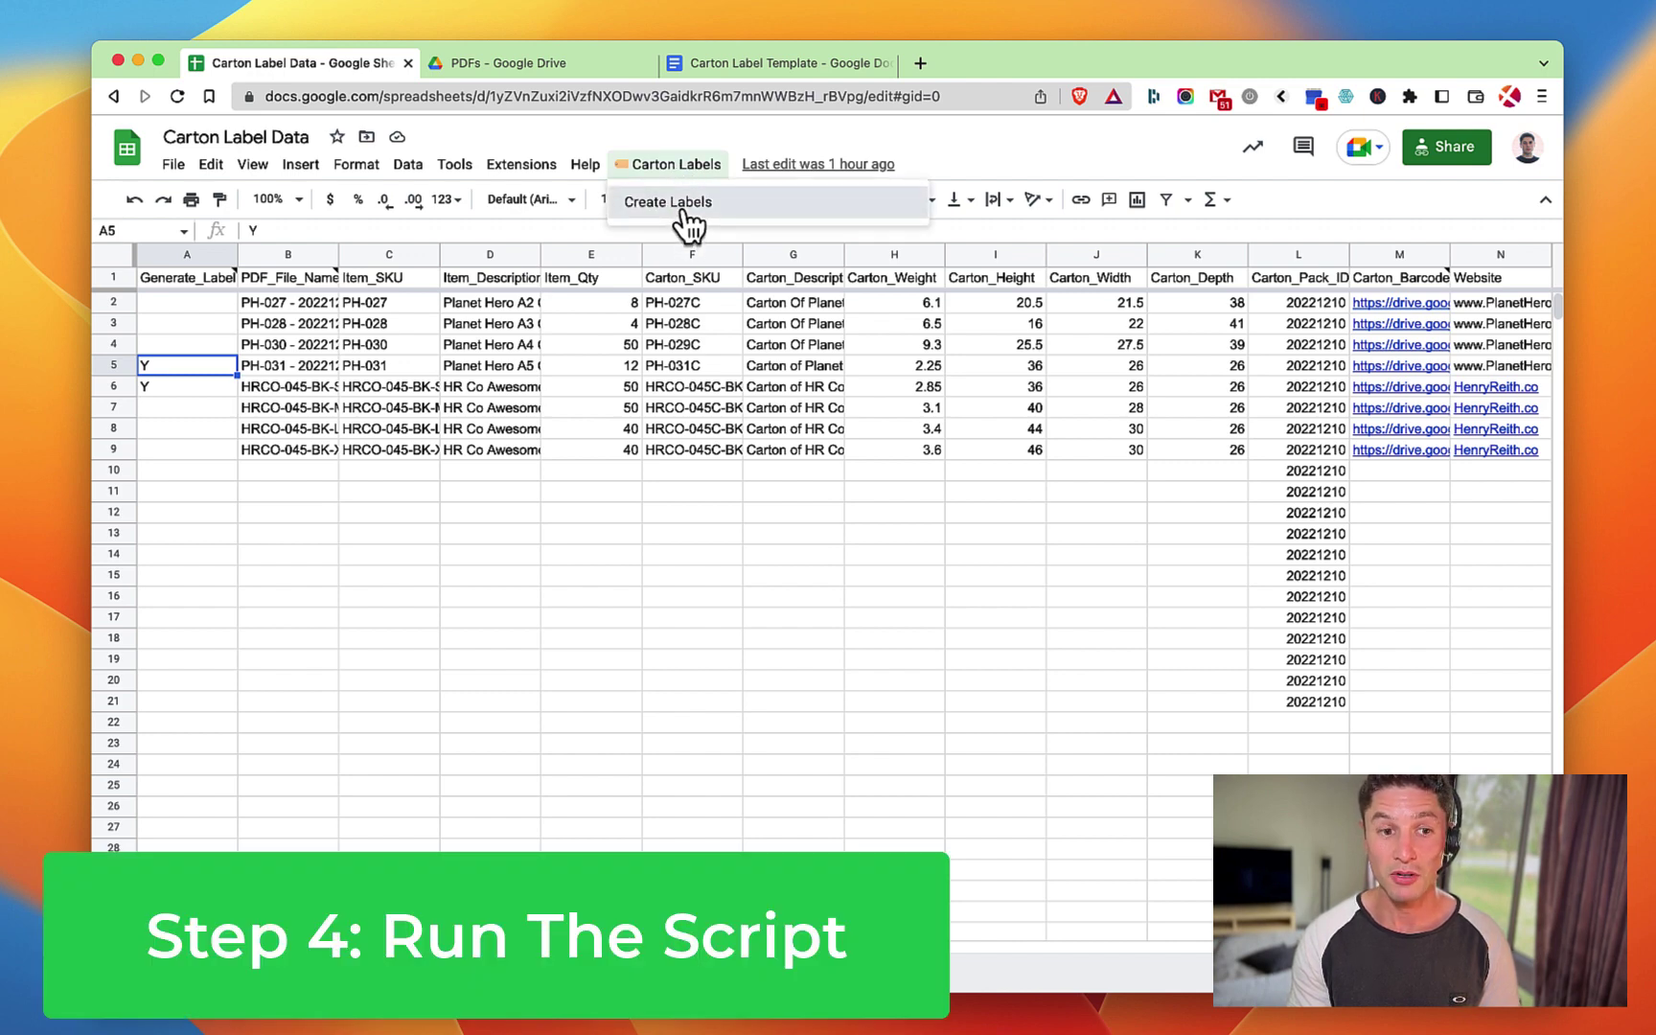
{"action": "left_click", "coordinate": [684, 203]}
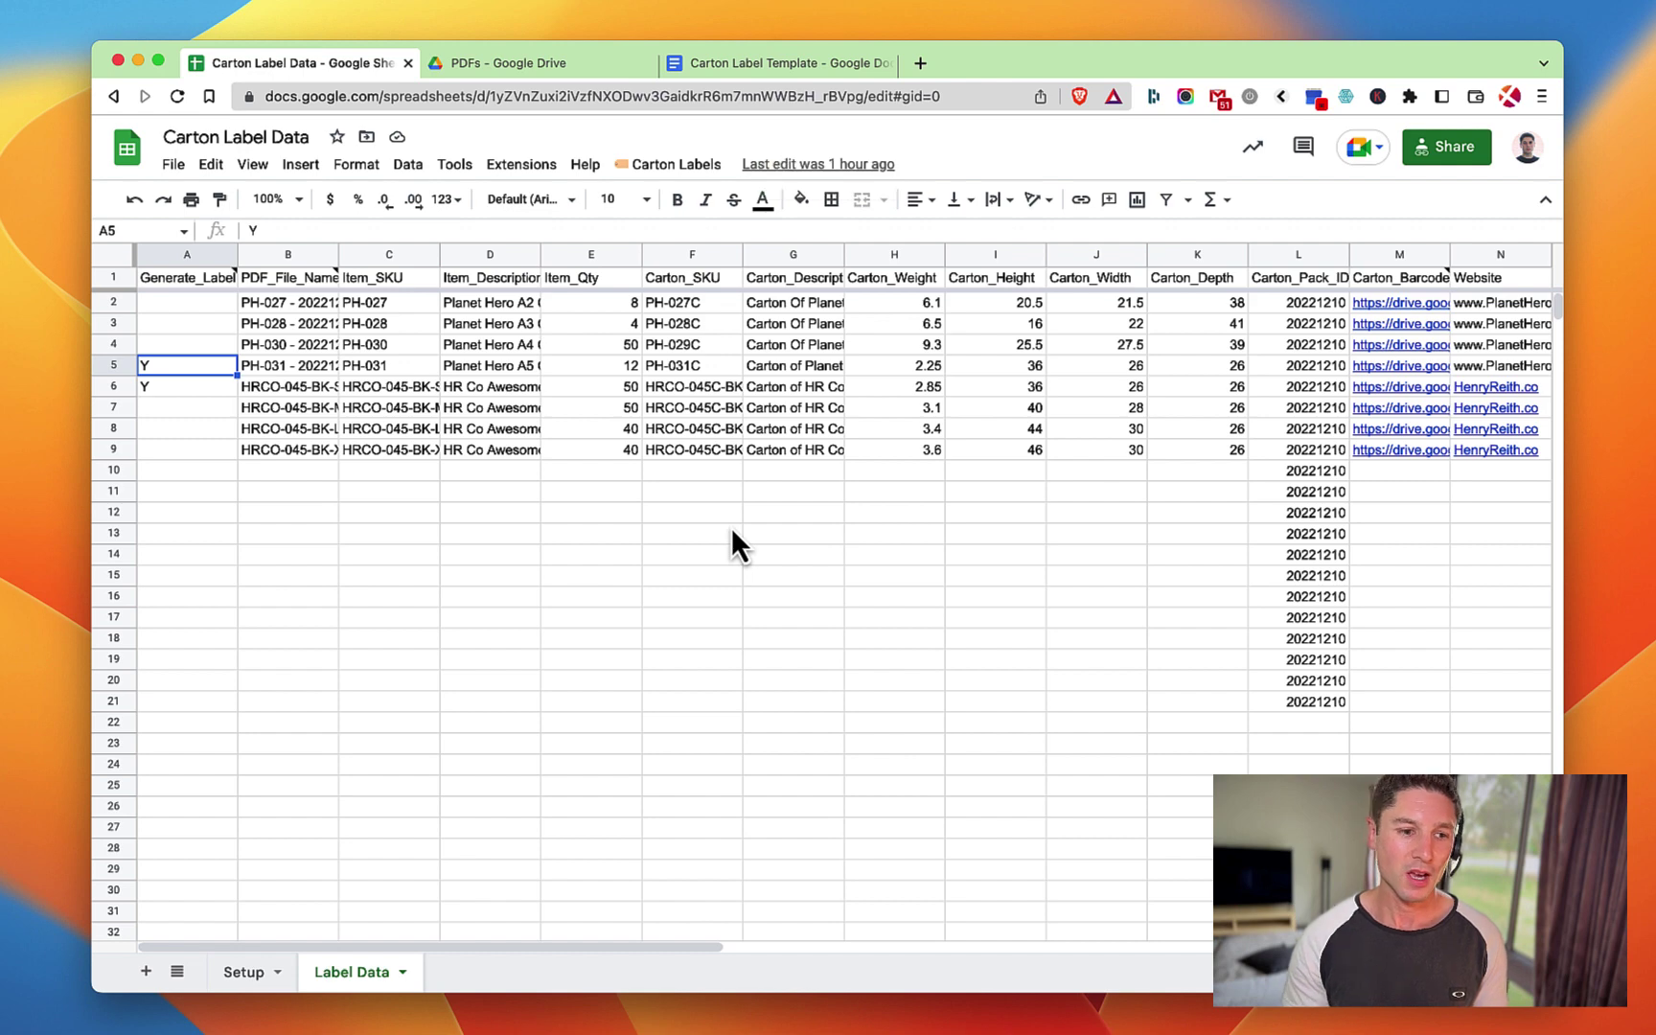
Reload the Drive PDFs folder and preview the PH-031 and HRCO-045-BK-SM label PDFs.
{"action": "left_click", "coordinate": [488, 60]}
{"action": "left_click", "coordinate": [687, 390]}
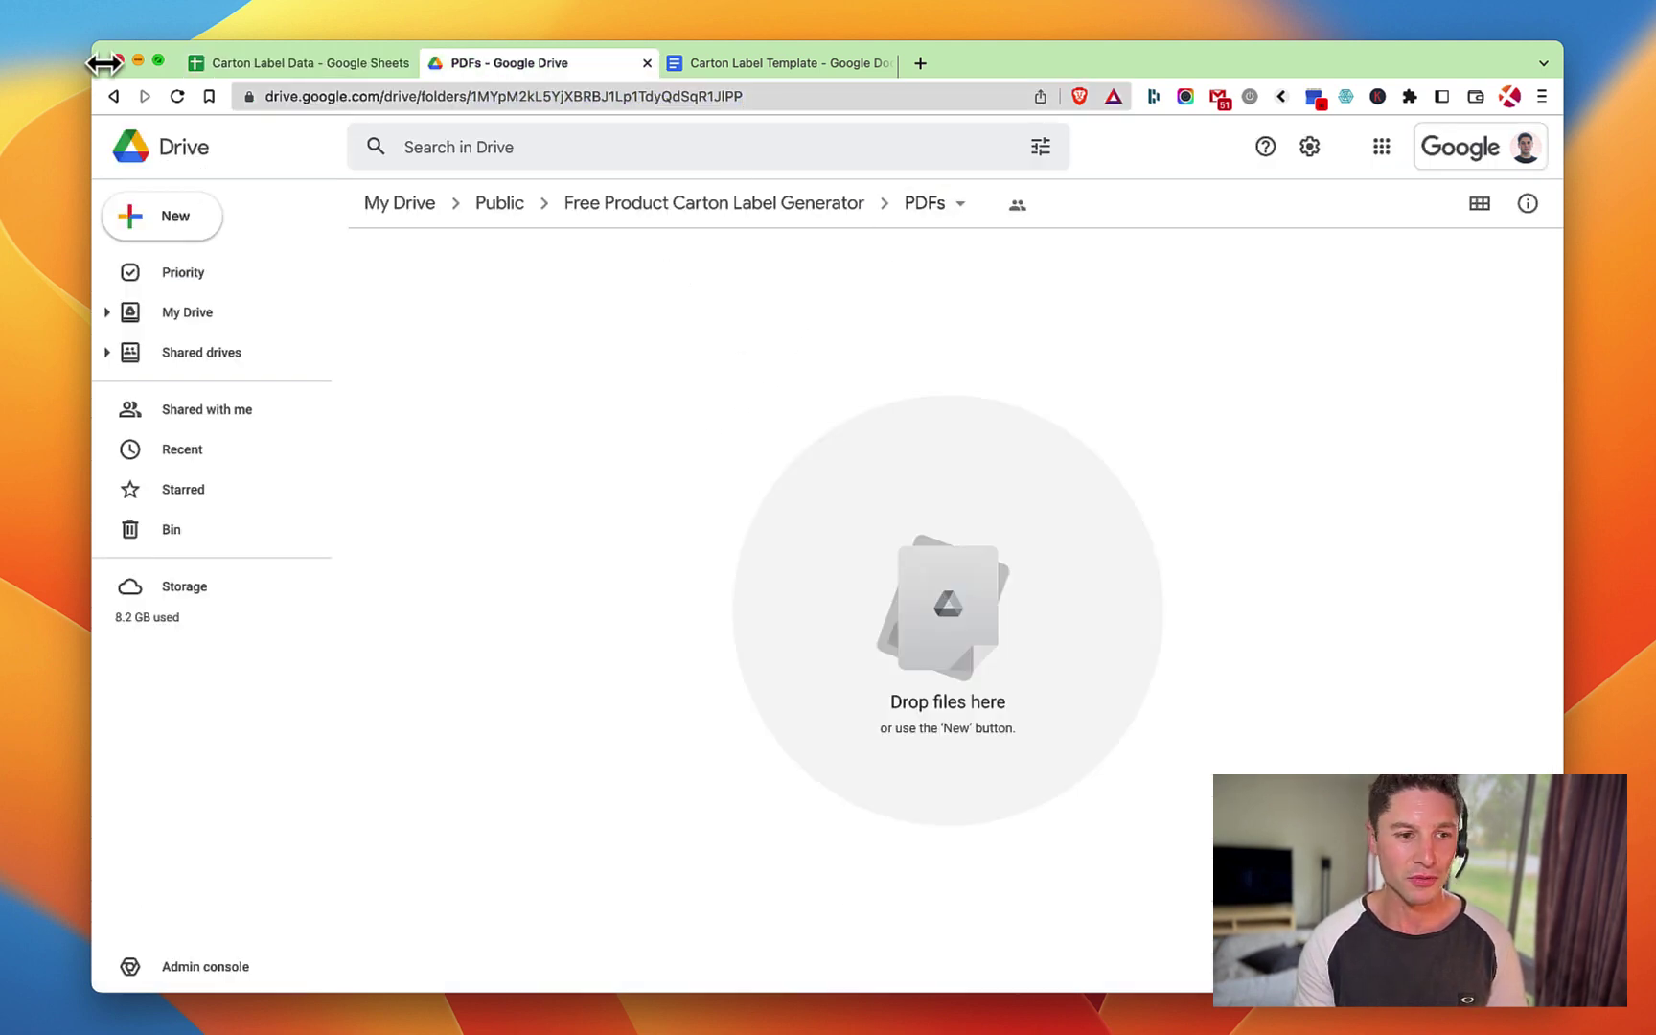
{"action": "left_click", "coordinate": [177, 95]}
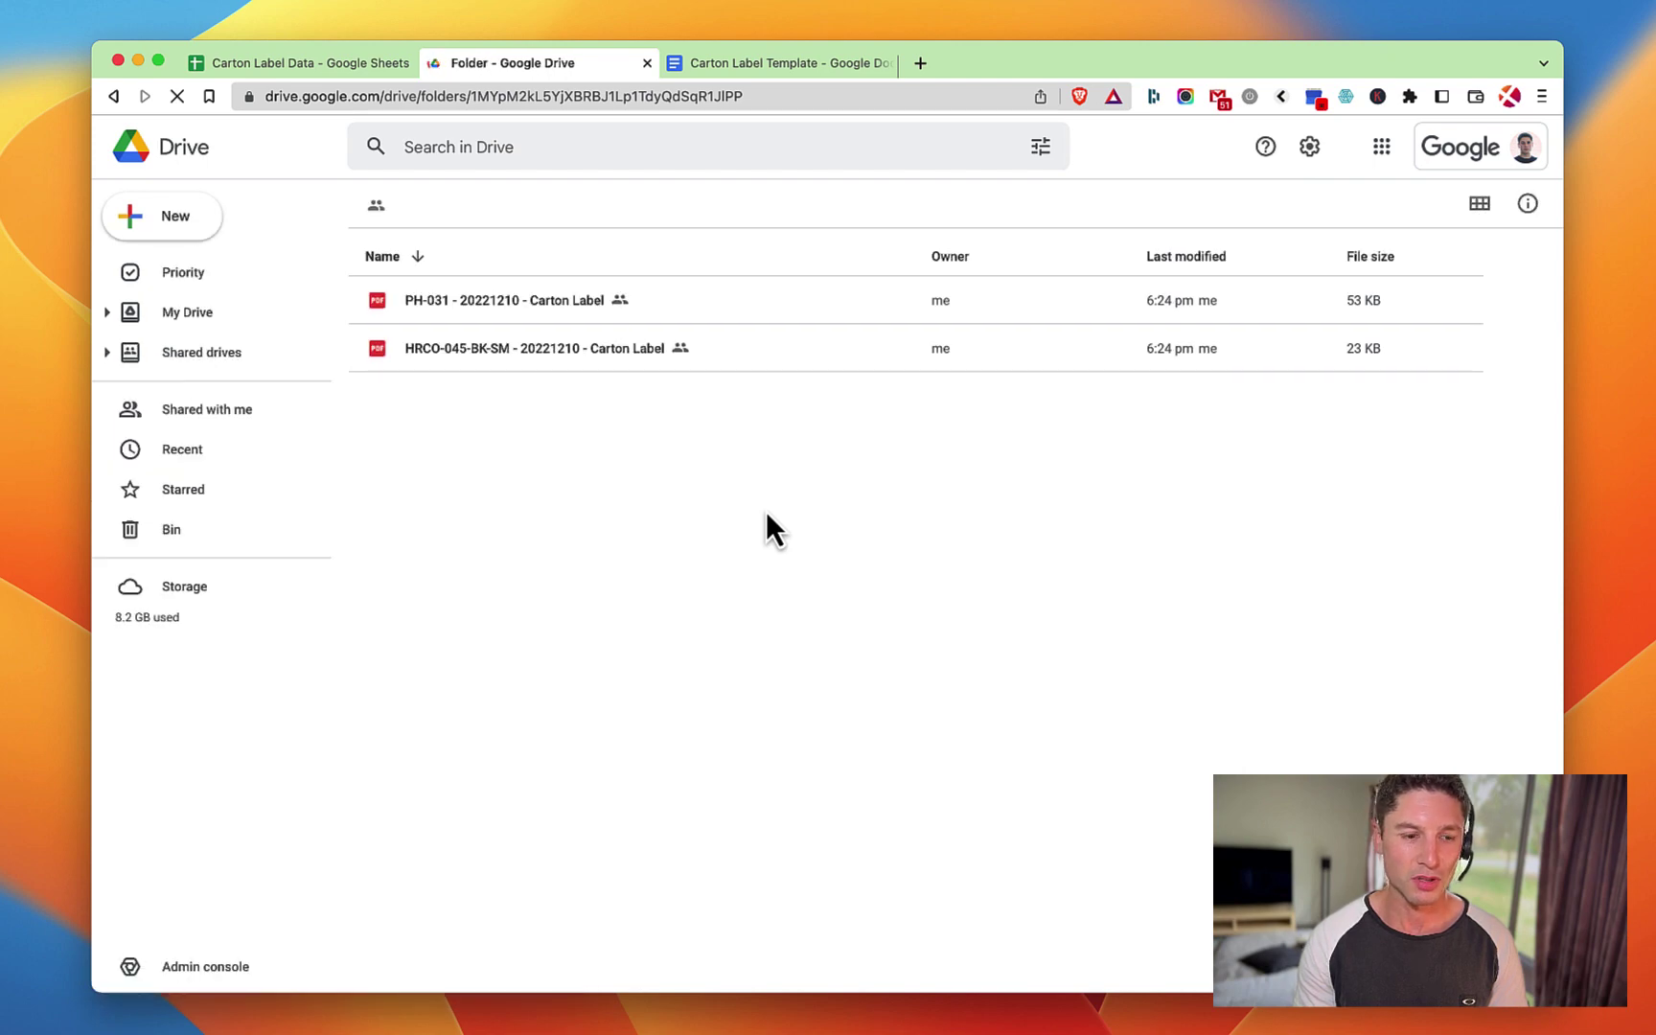
{"action": "double_click", "coordinate": [518, 315]}
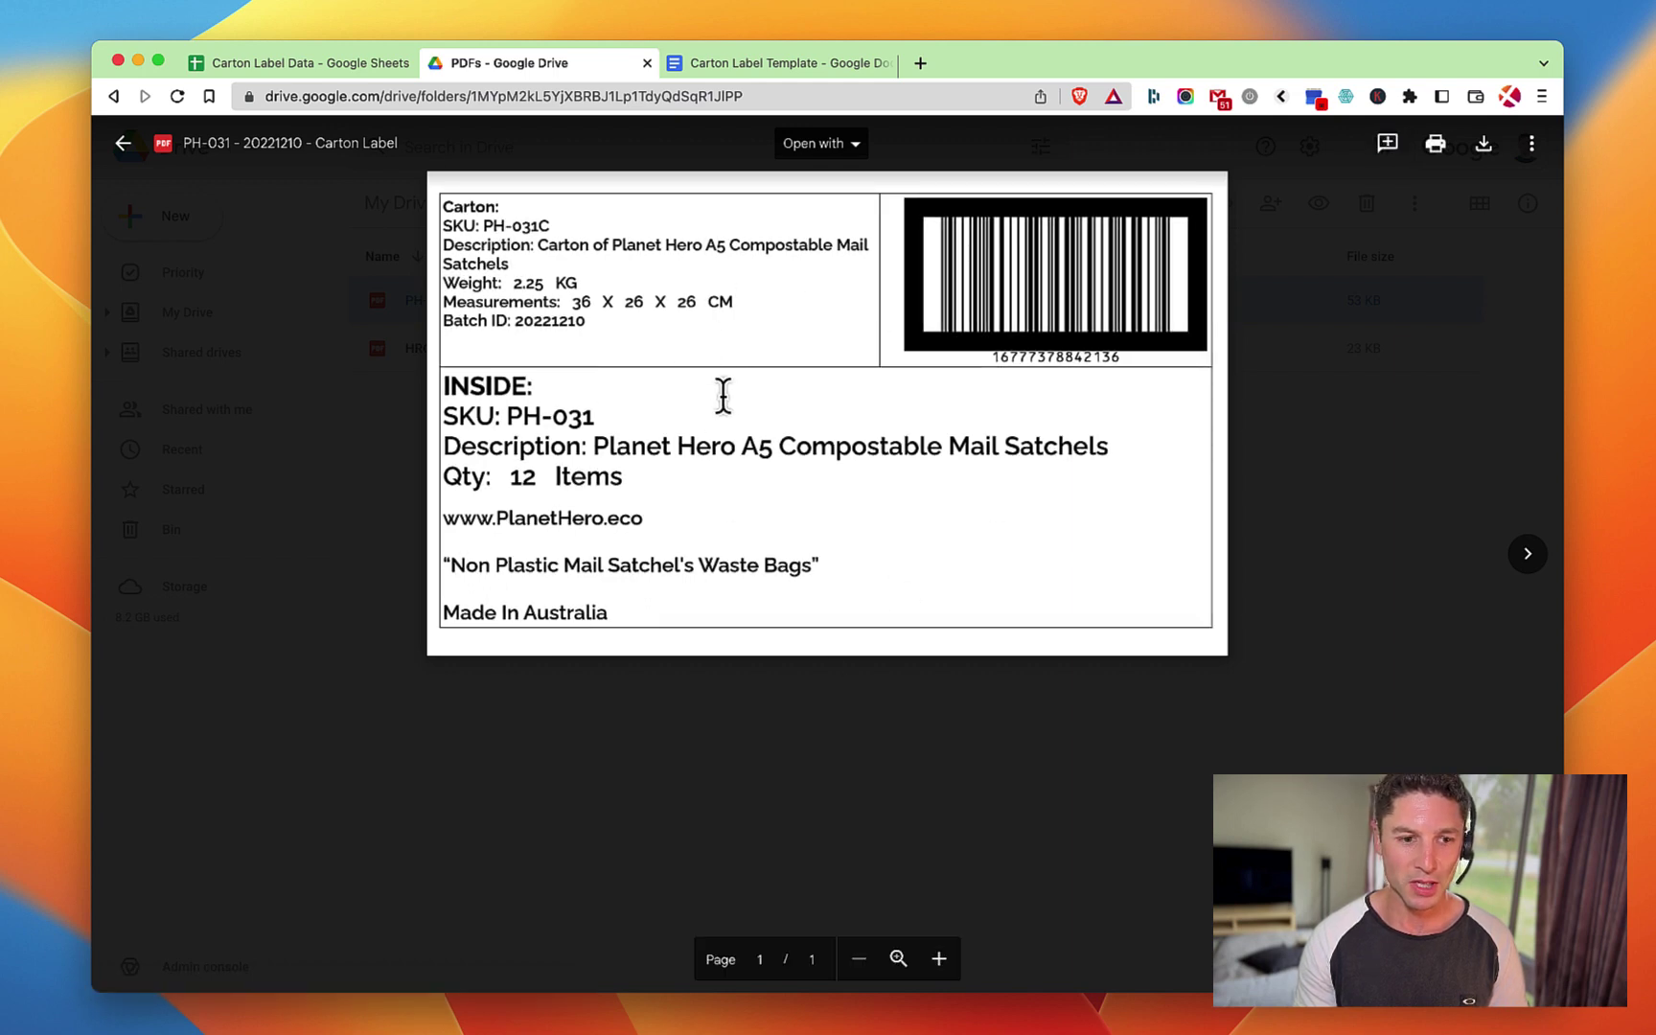
{"action": "left_click", "coordinate": [1306, 387]}
{"action": "double_click", "coordinate": [551, 350]}
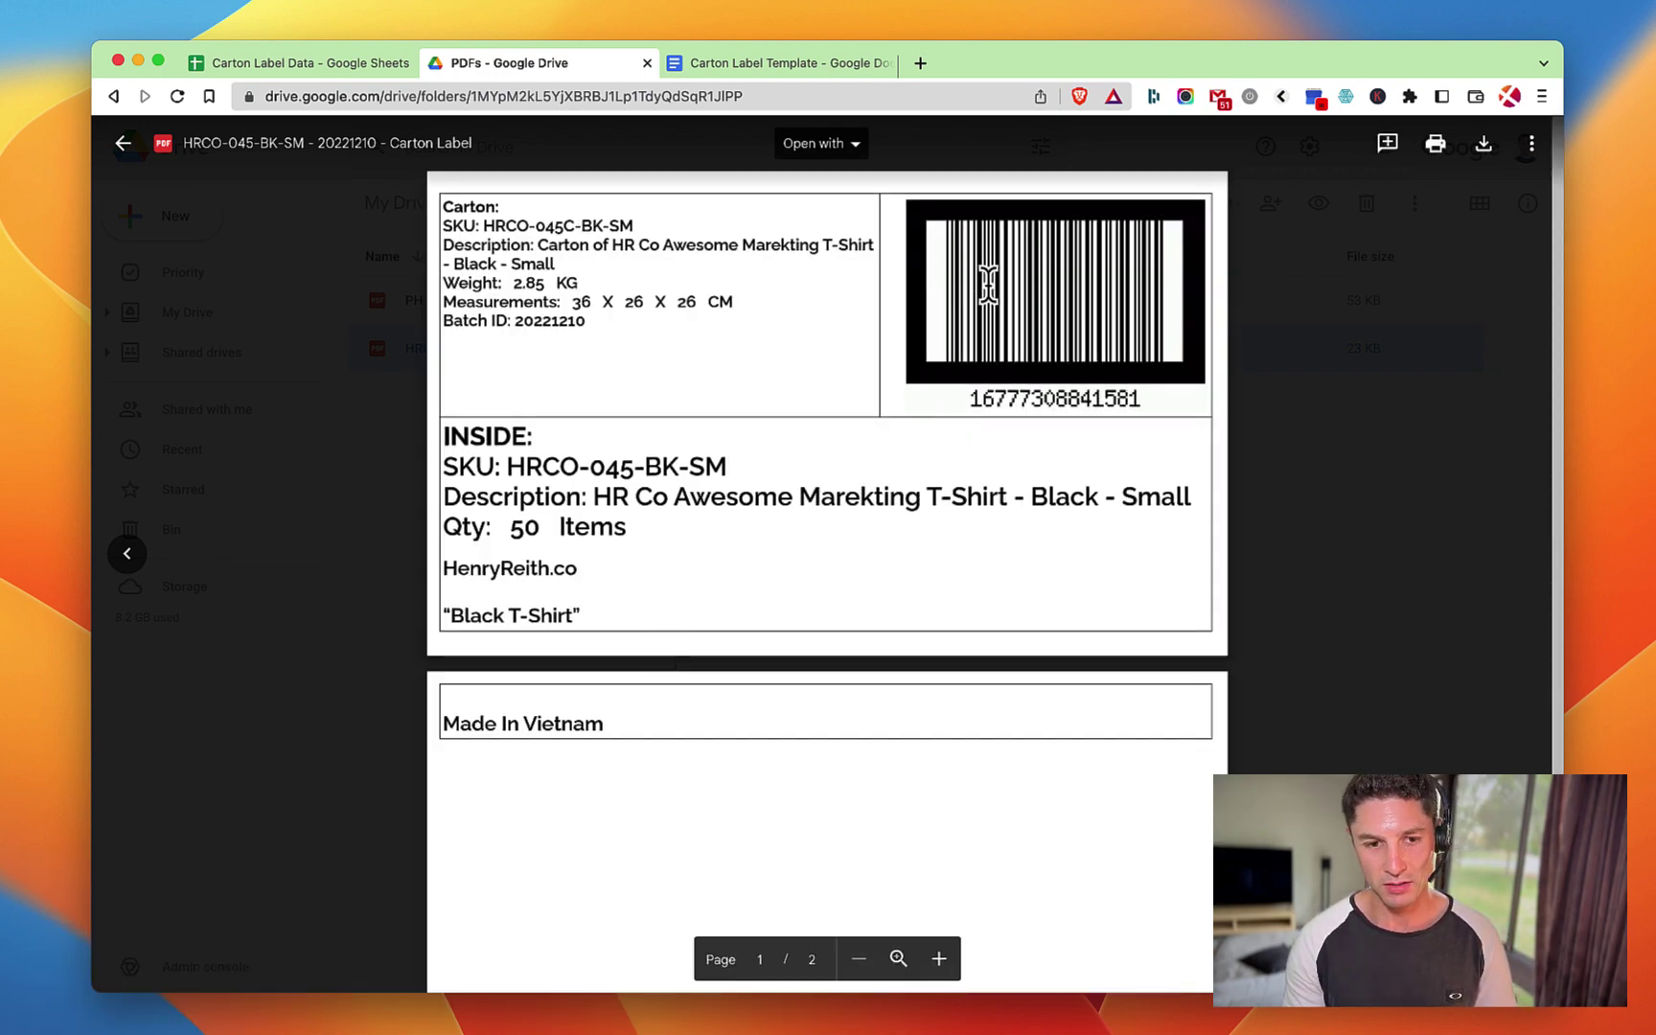
Check row 6's Y flag and barcode link in Sheets, then return to the PDF preview.
{"action": "left_click", "coordinate": [282, 69]}
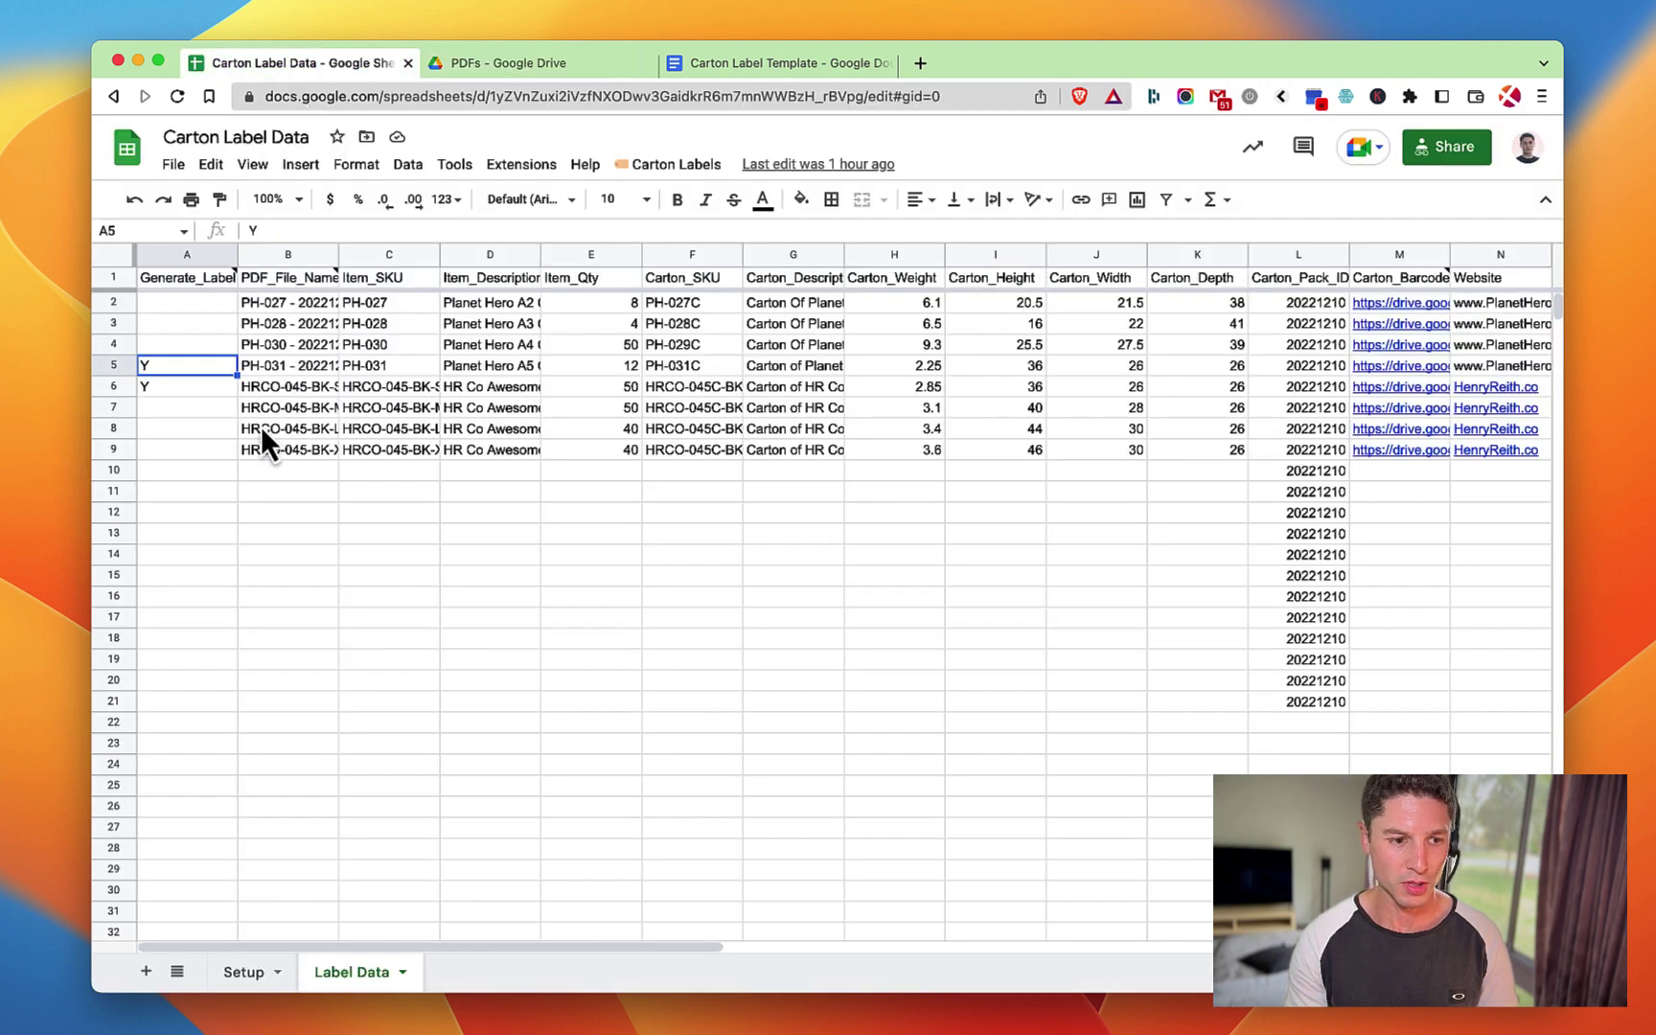
{"action": "left_click", "coordinate": [188, 385]}
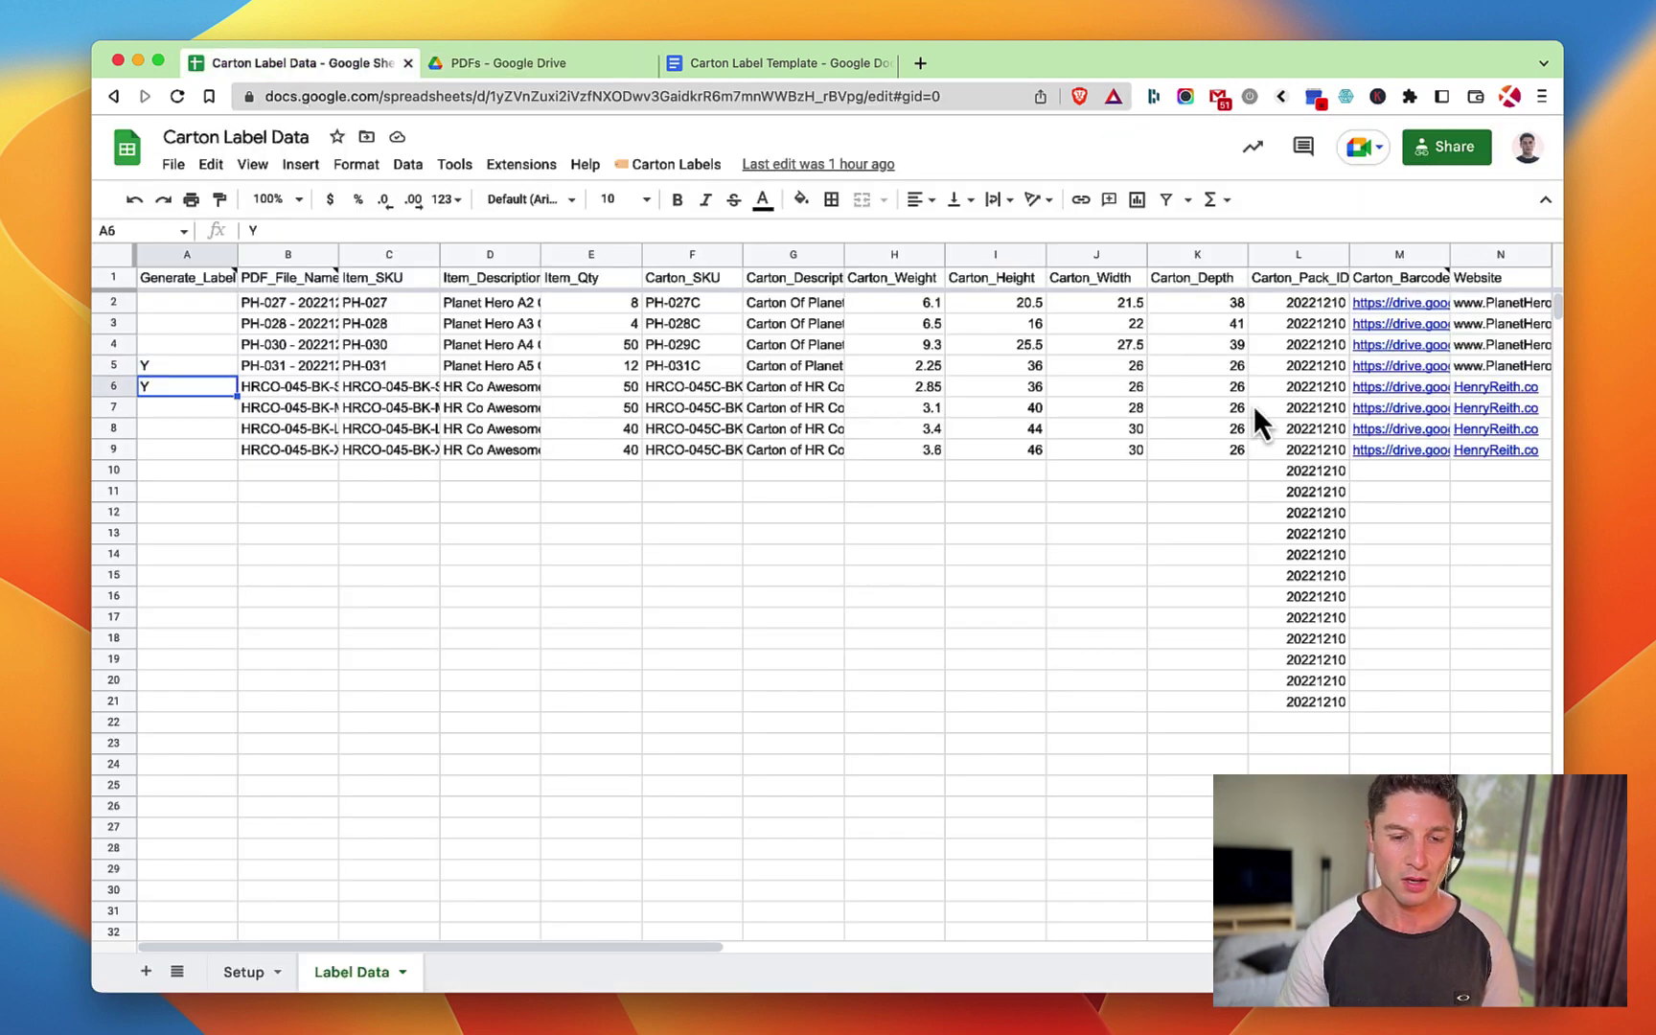
{"action": "key", "text": "Right"}
{"action": "key", "text": "Right"}
{"action": "key", "text": "Right"}
{"action": "key", "text": "Right"}
{"action": "key", "text": "Right"}
{"action": "key", "text": "Right"}
{"action": "key", "text": "Right"}
{"action": "key", "text": "Right"}
{"action": "key", "text": "Right"}
{"action": "key", "text": "Right"}
{"action": "key", "text": "Right"}
{"action": "key", "text": "Right"}
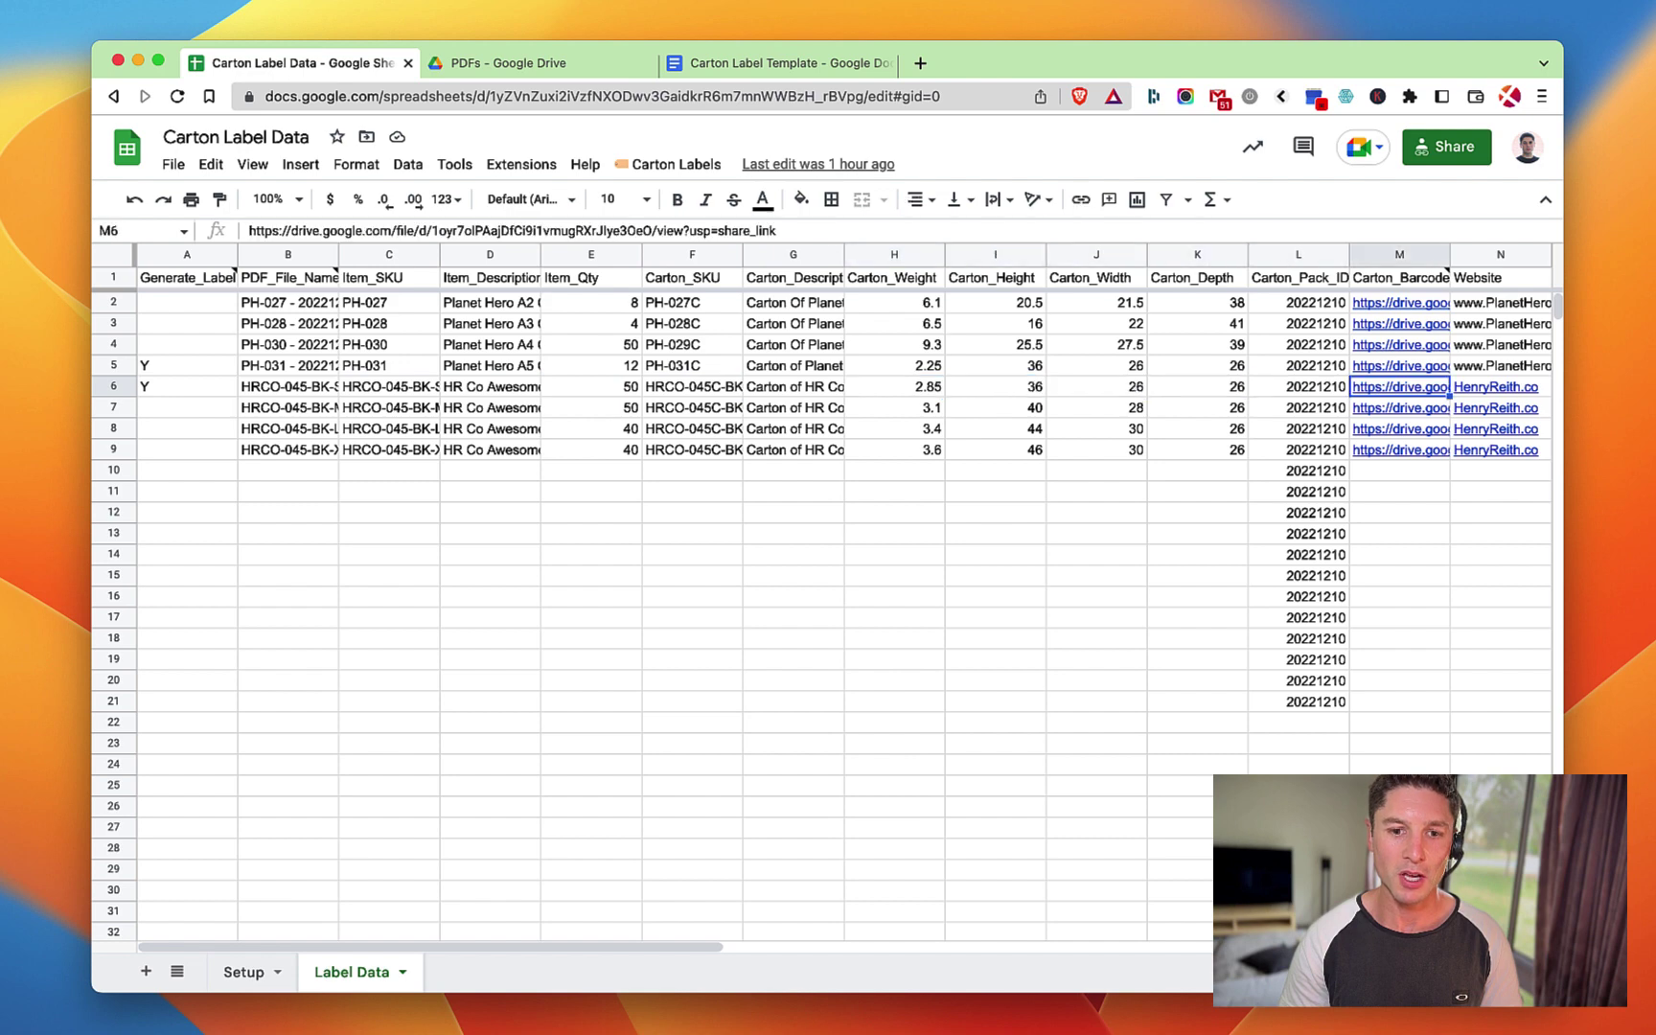
{"action": "left_click", "coordinate": [725, 63]}
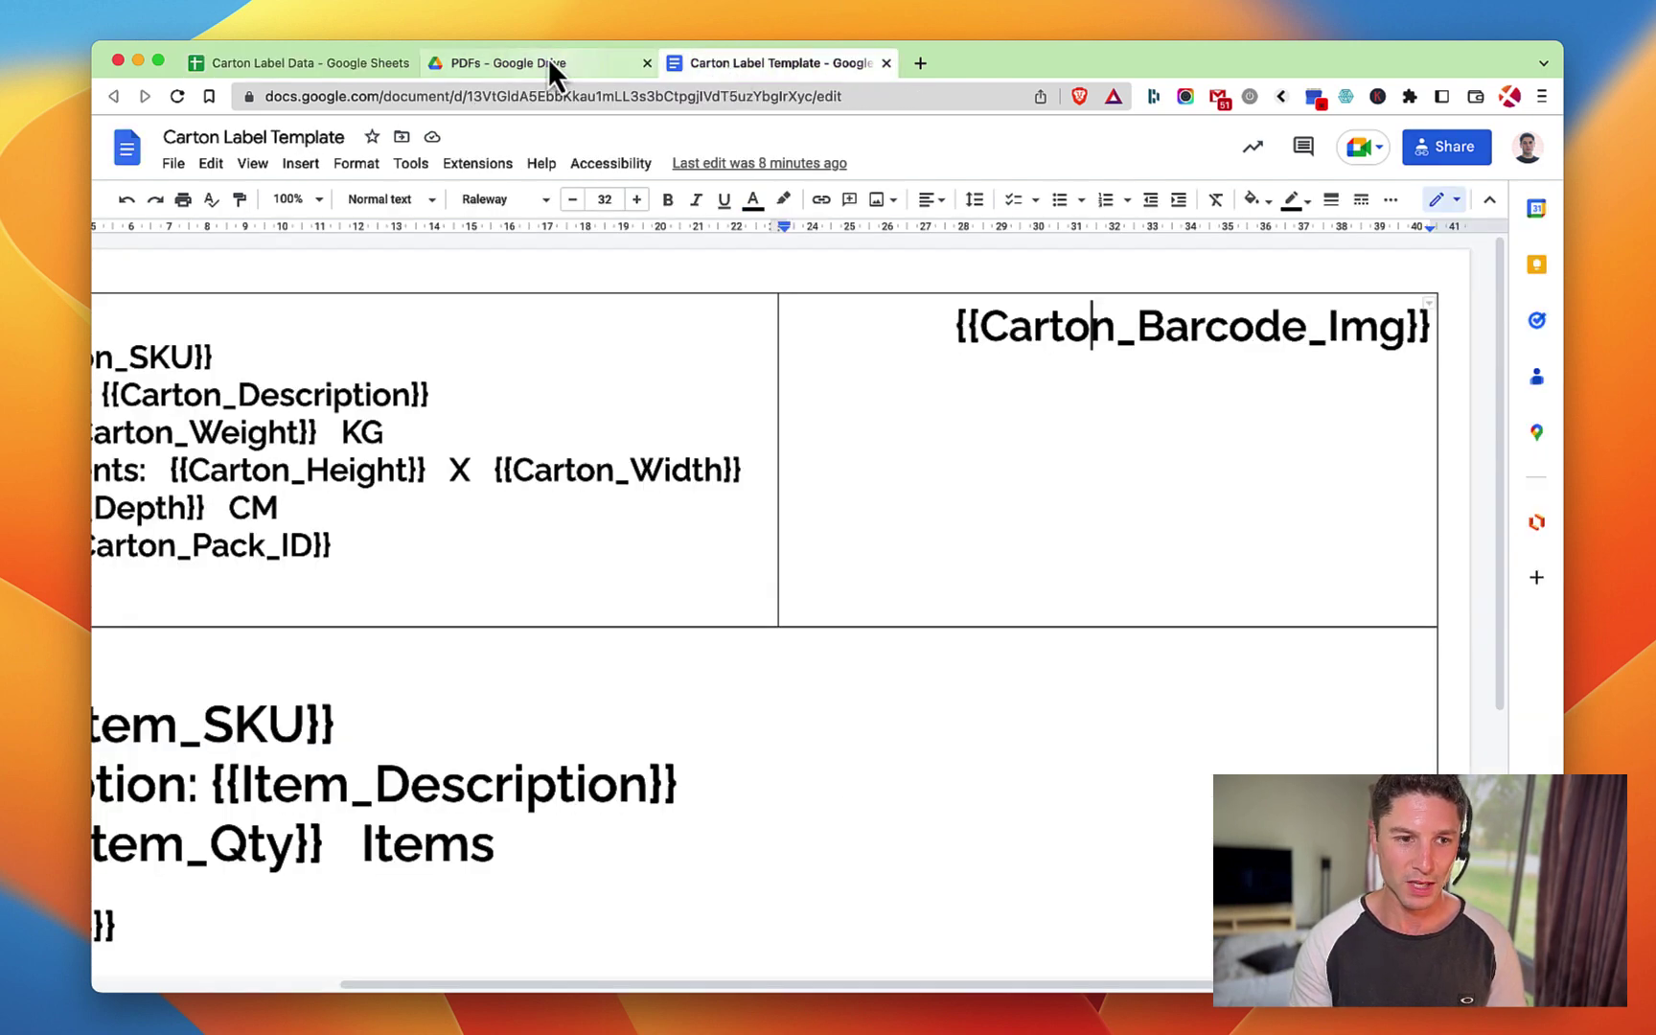
{"action": "left_click", "coordinate": [544, 60]}
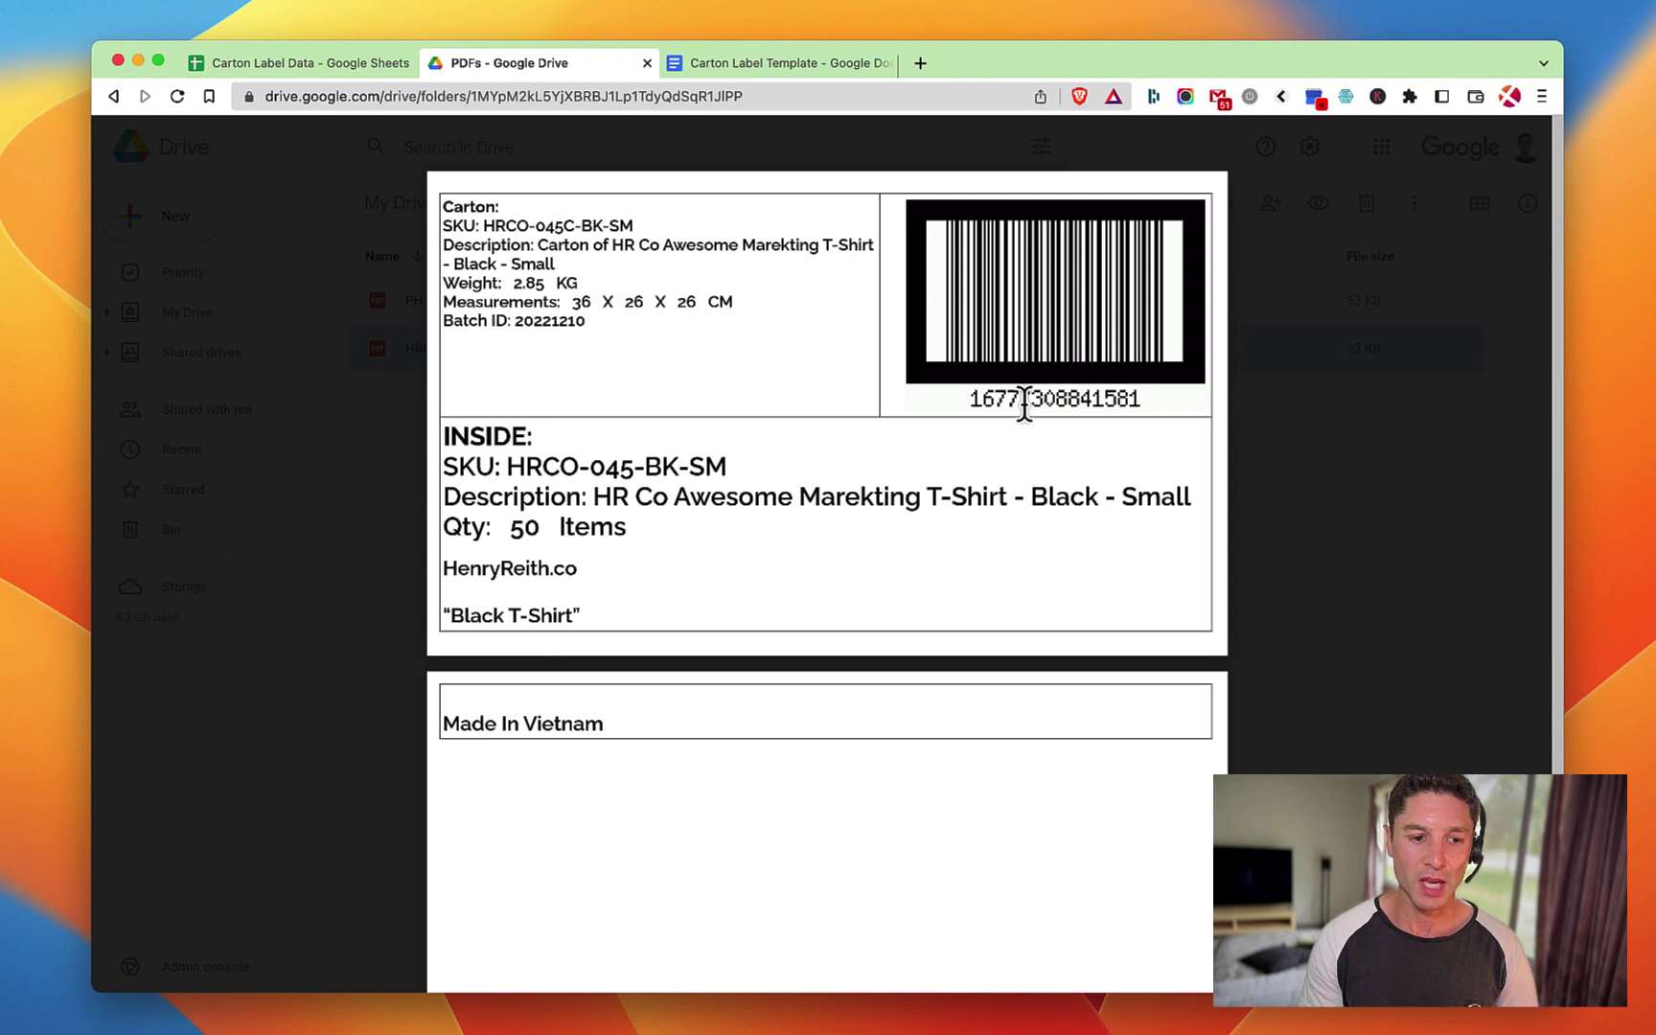
Enter 350 as the Barcode Width in cell B9 of the Setup sheet.
{"action": "left_click", "coordinate": [259, 63]}
{"action": "left_click", "coordinate": [240, 966]}
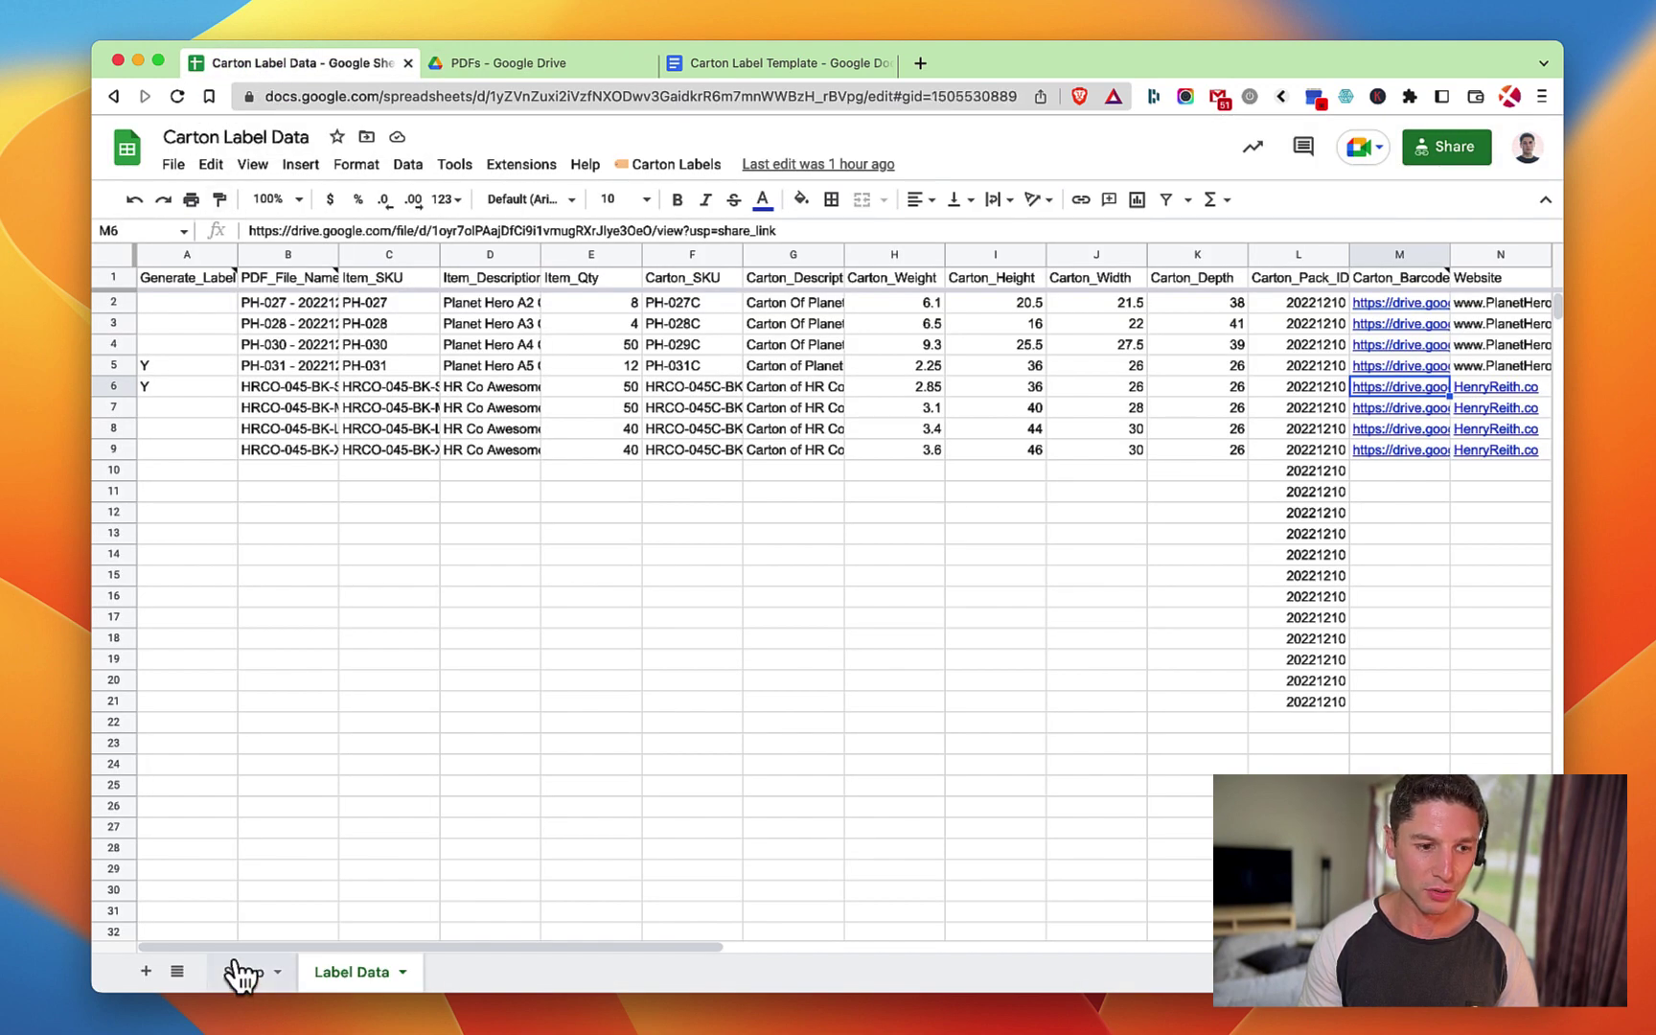
{"action": "left_click", "coordinate": [368, 478]}
{"action": "type", "text": "350"}
{"action": "key", "text": "Return"}
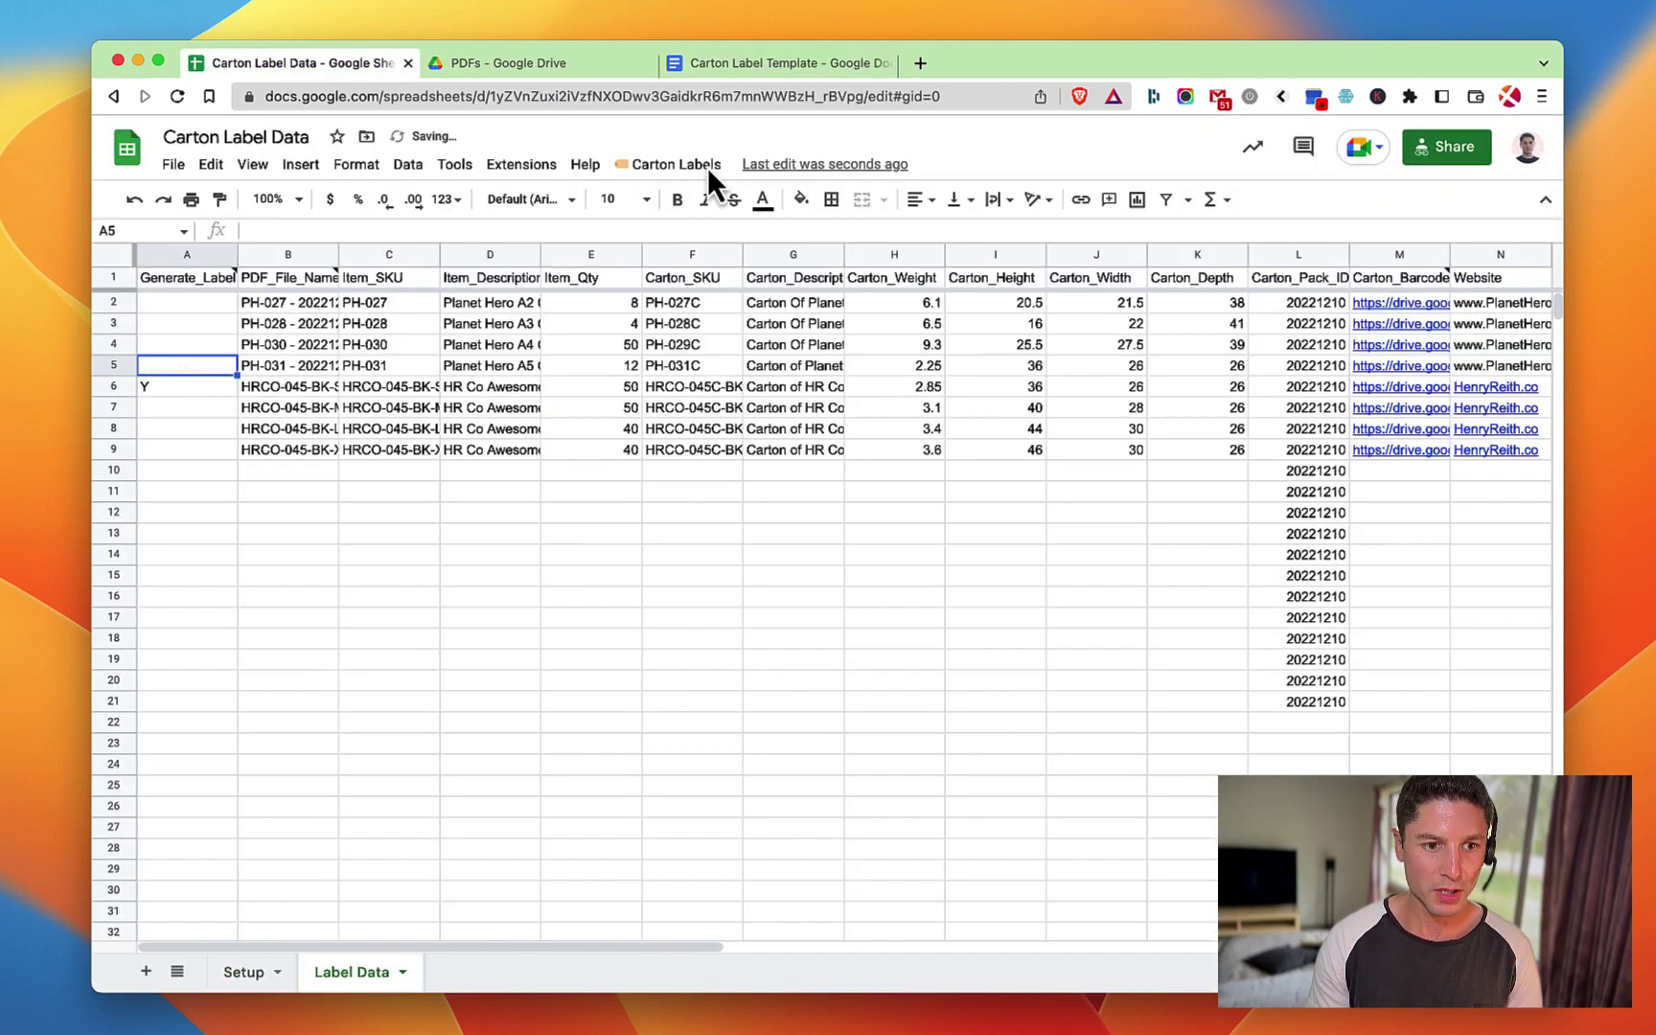
Rerun Create Labels and preview the regenerated carton label PDF in the Drive folder.
{"action": "left_click", "coordinate": [704, 166]}
{"action": "left_click", "coordinate": [727, 211]}
{"action": "left_click", "coordinate": [540, 62]}
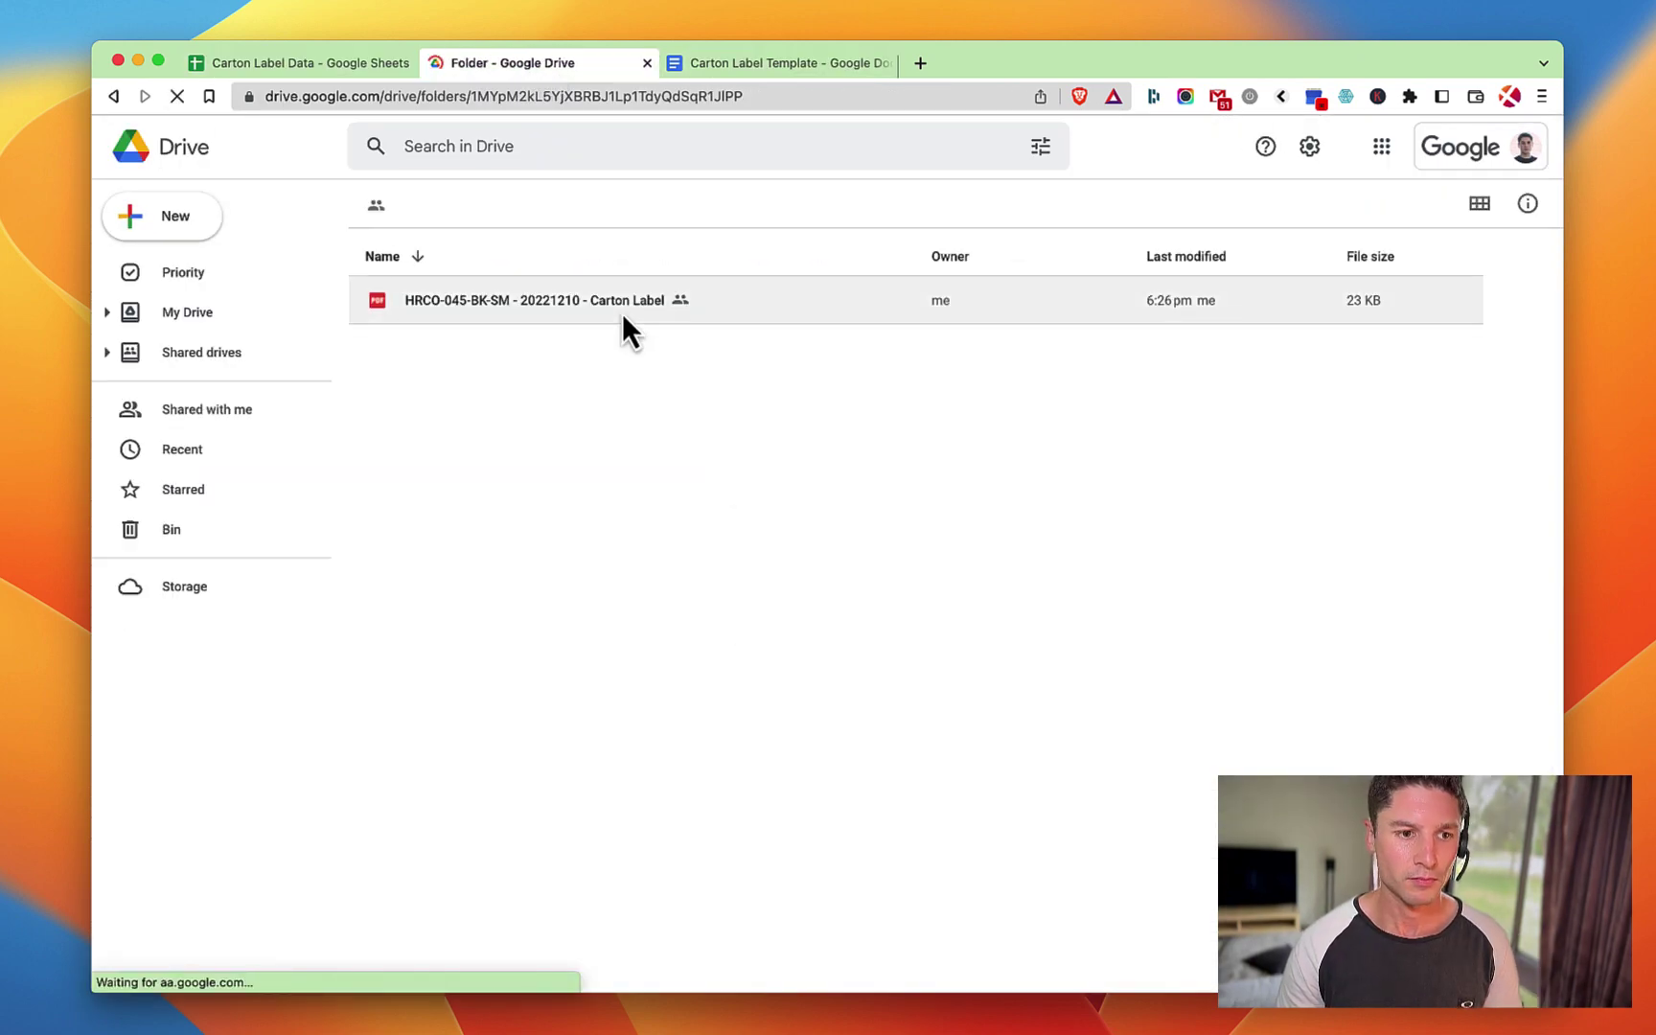
{"action": "double_click", "coordinate": [622, 312]}
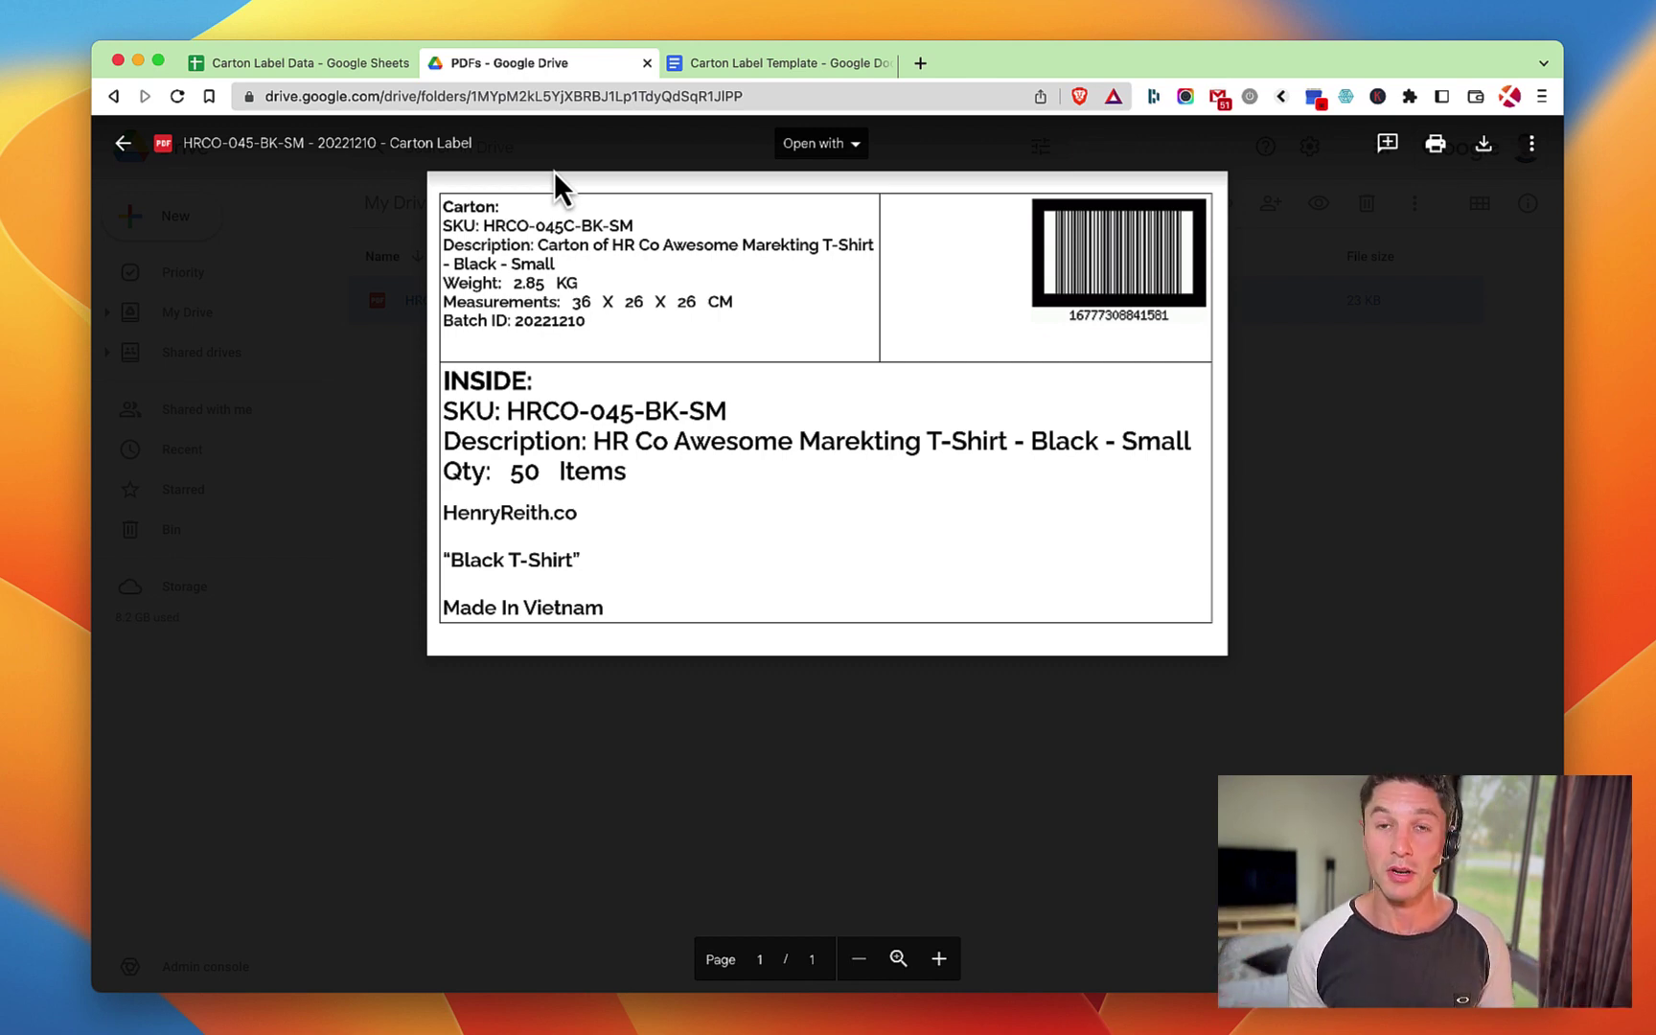
Close the PDF preview and set the Setup sheet's Barcode Width back to 600.
{"action": "left_click", "coordinate": [362, 214]}
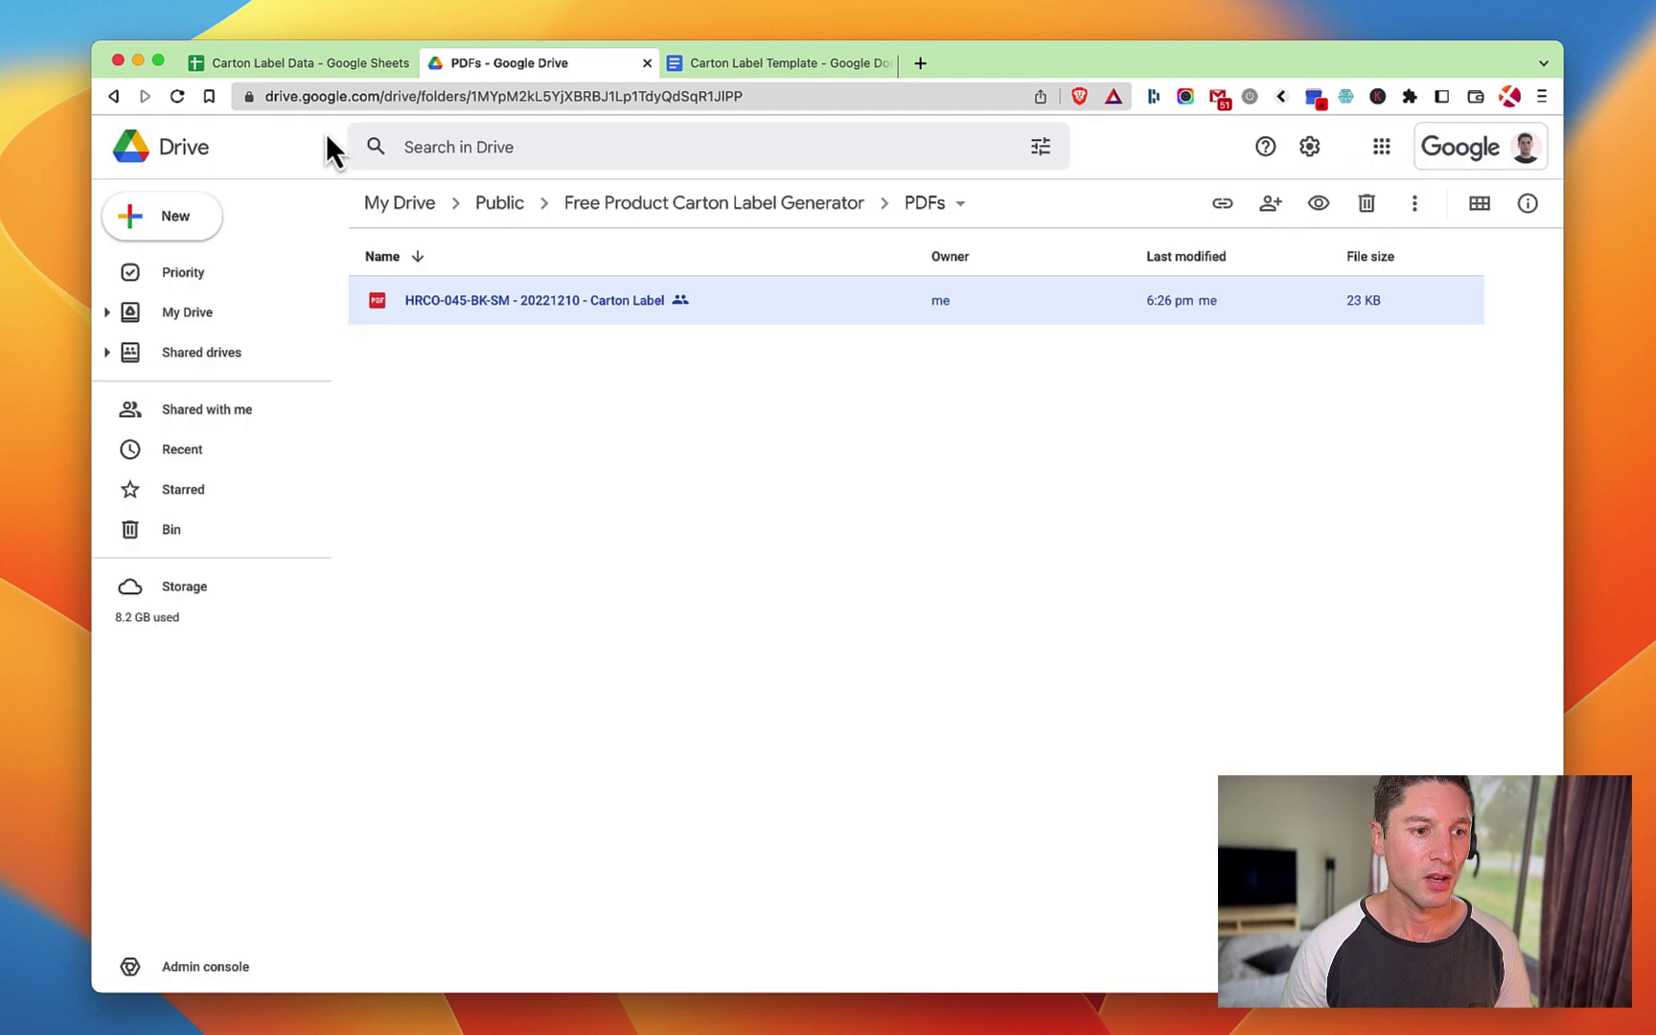
{"action": "left_click", "coordinate": [314, 61]}
{"action": "left_click", "coordinate": [241, 974]}
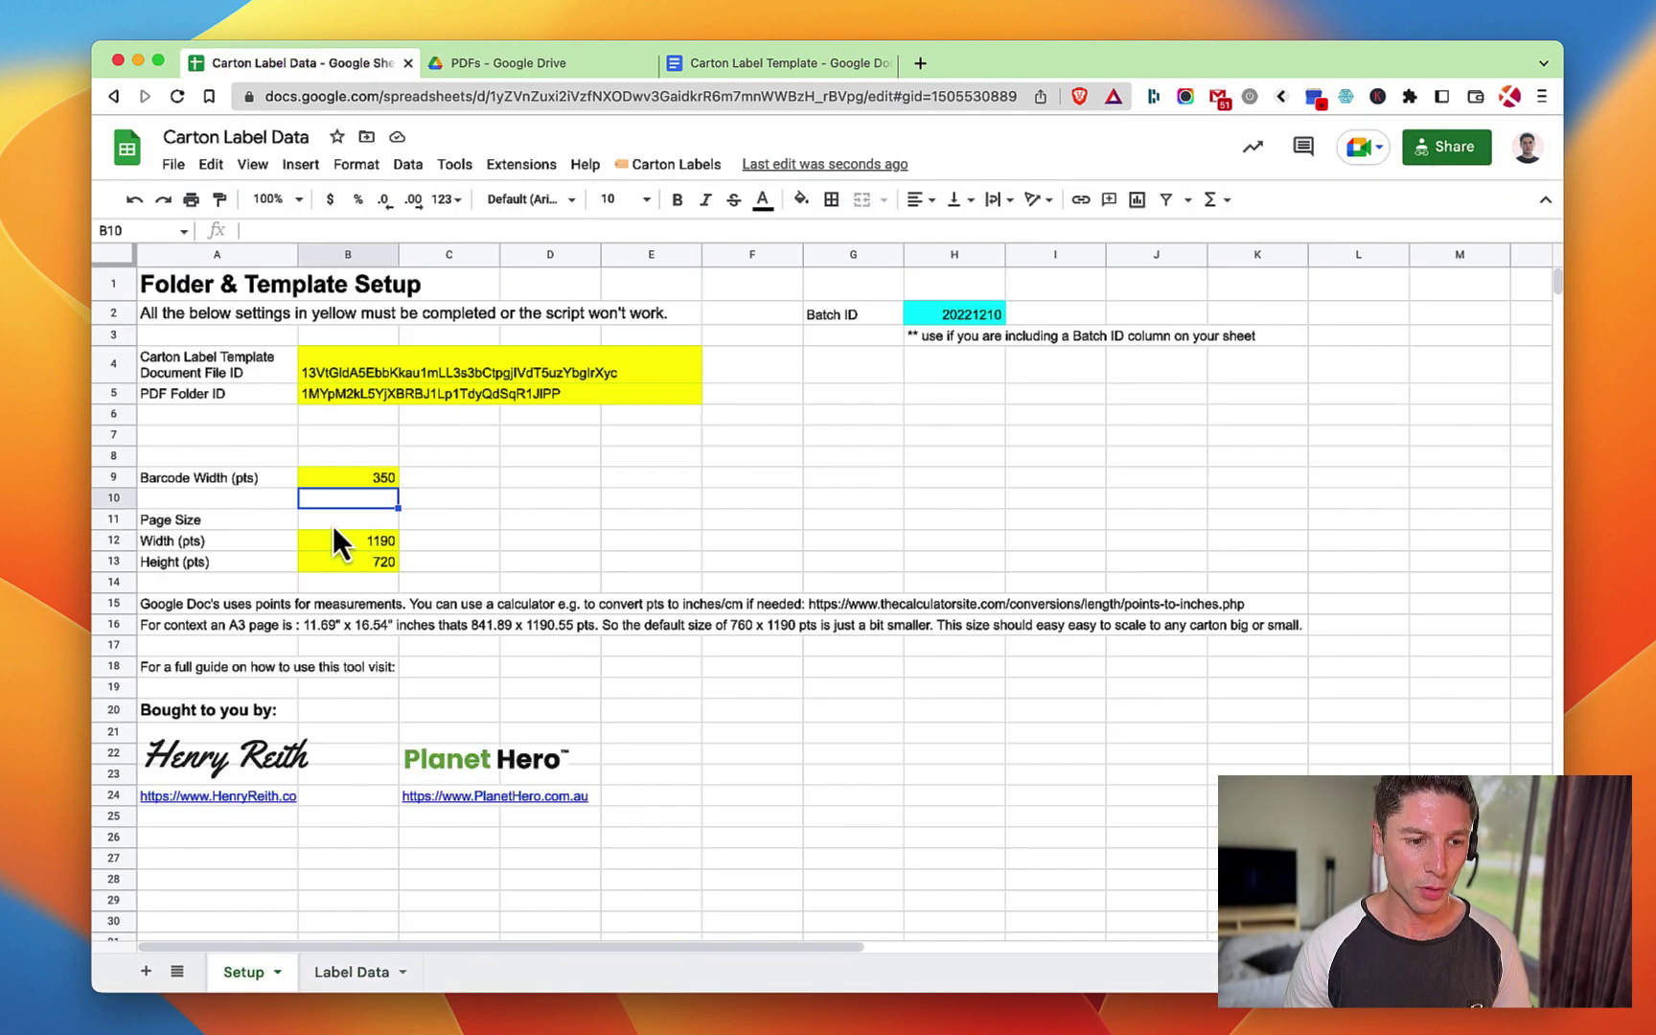
{"action": "left_click", "coordinate": [365, 480]}
{"action": "type", "text": "600"}
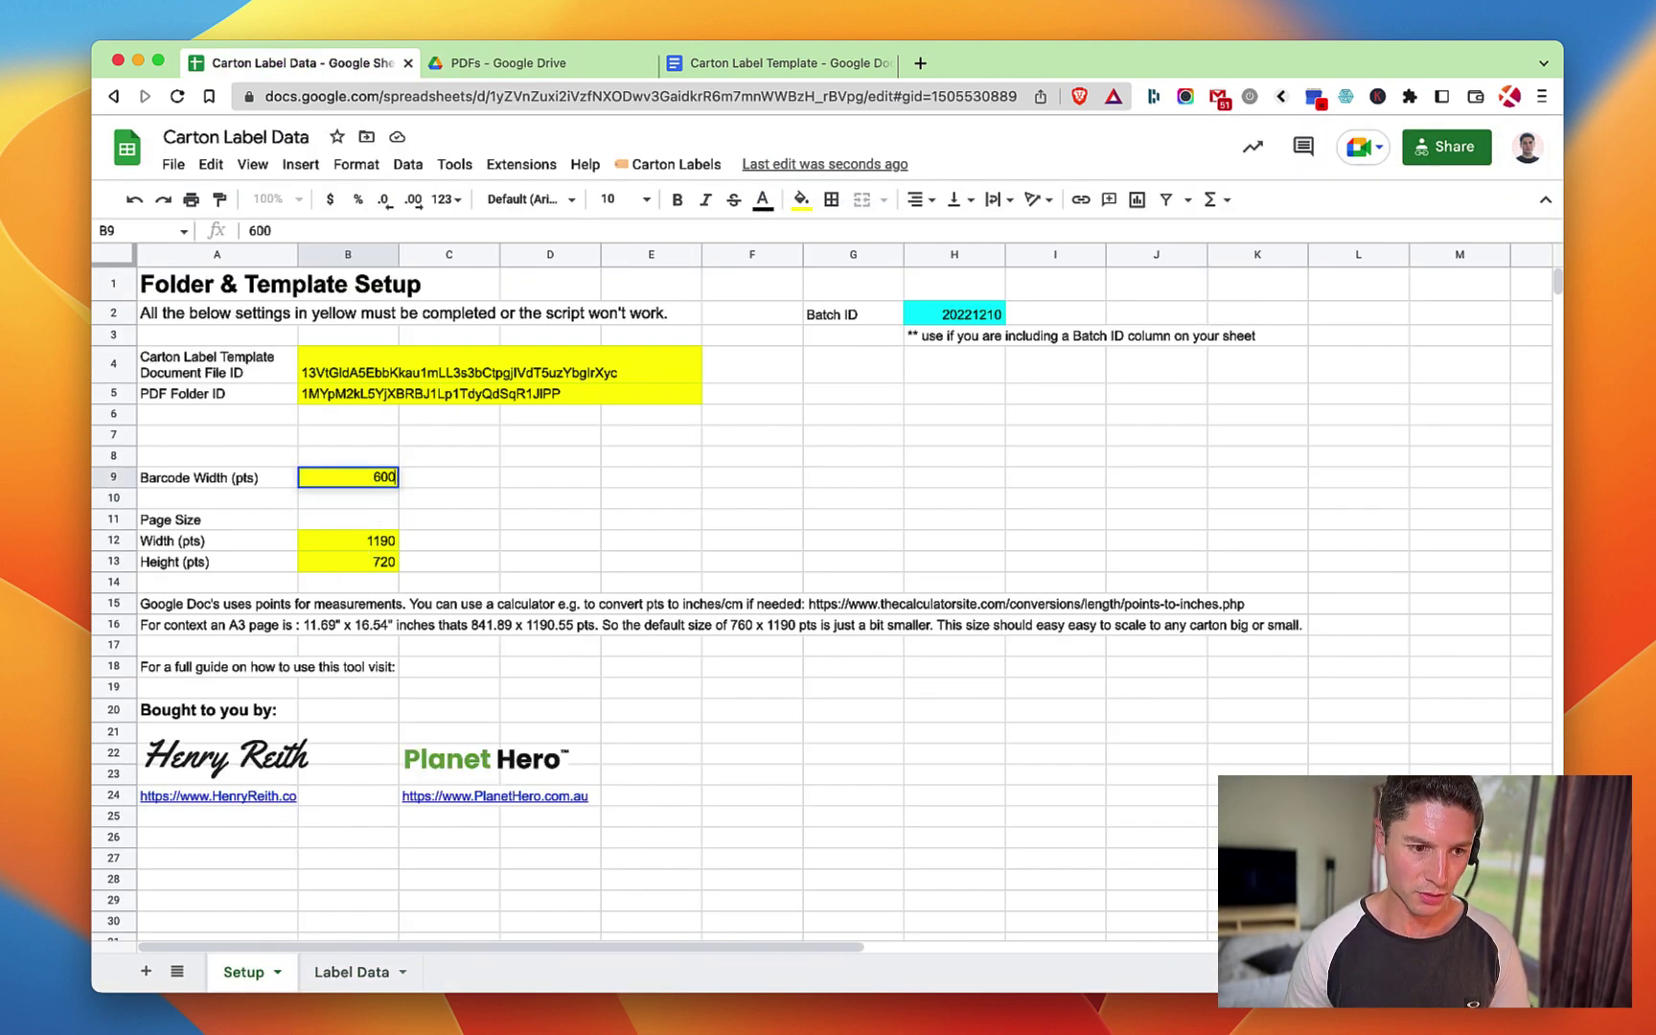
{"action": "key", "text": "Return"}
Set the page Height in B13 to 900 and rerun Carton Labels > Create Labels.
{"action": "left_click", "coordinate": [362, 566]}
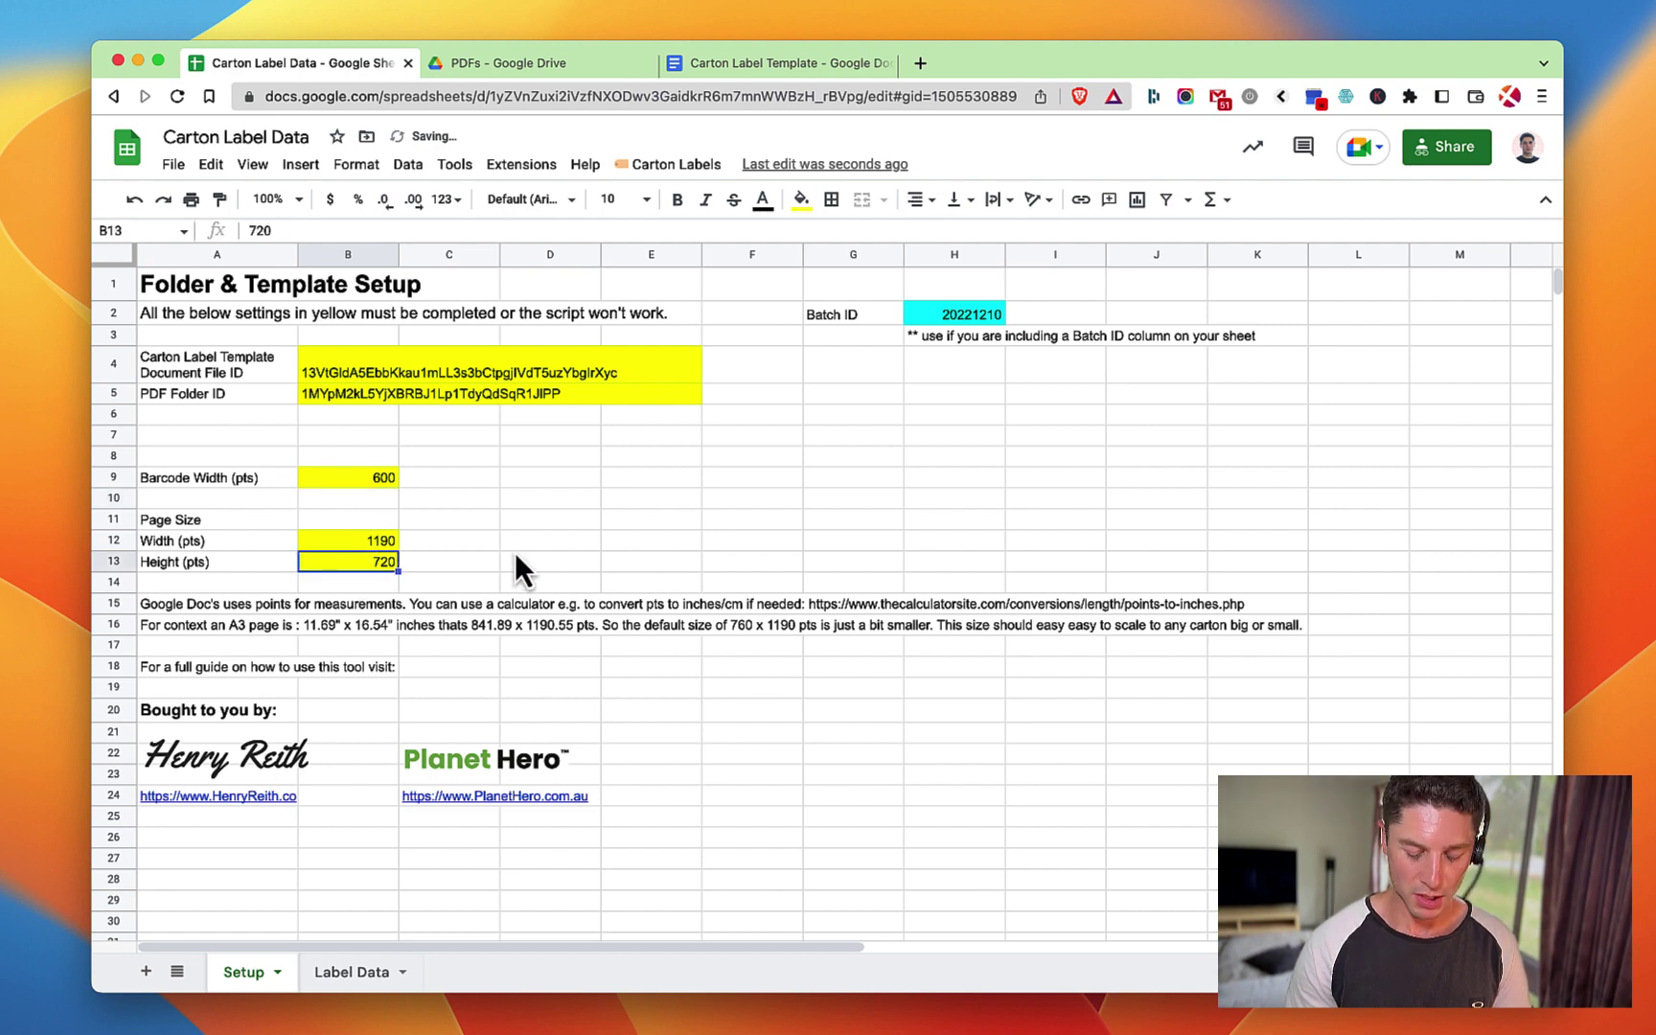
{"action": "type", "text": "900"}
{"action": "key", "text": "Return"}
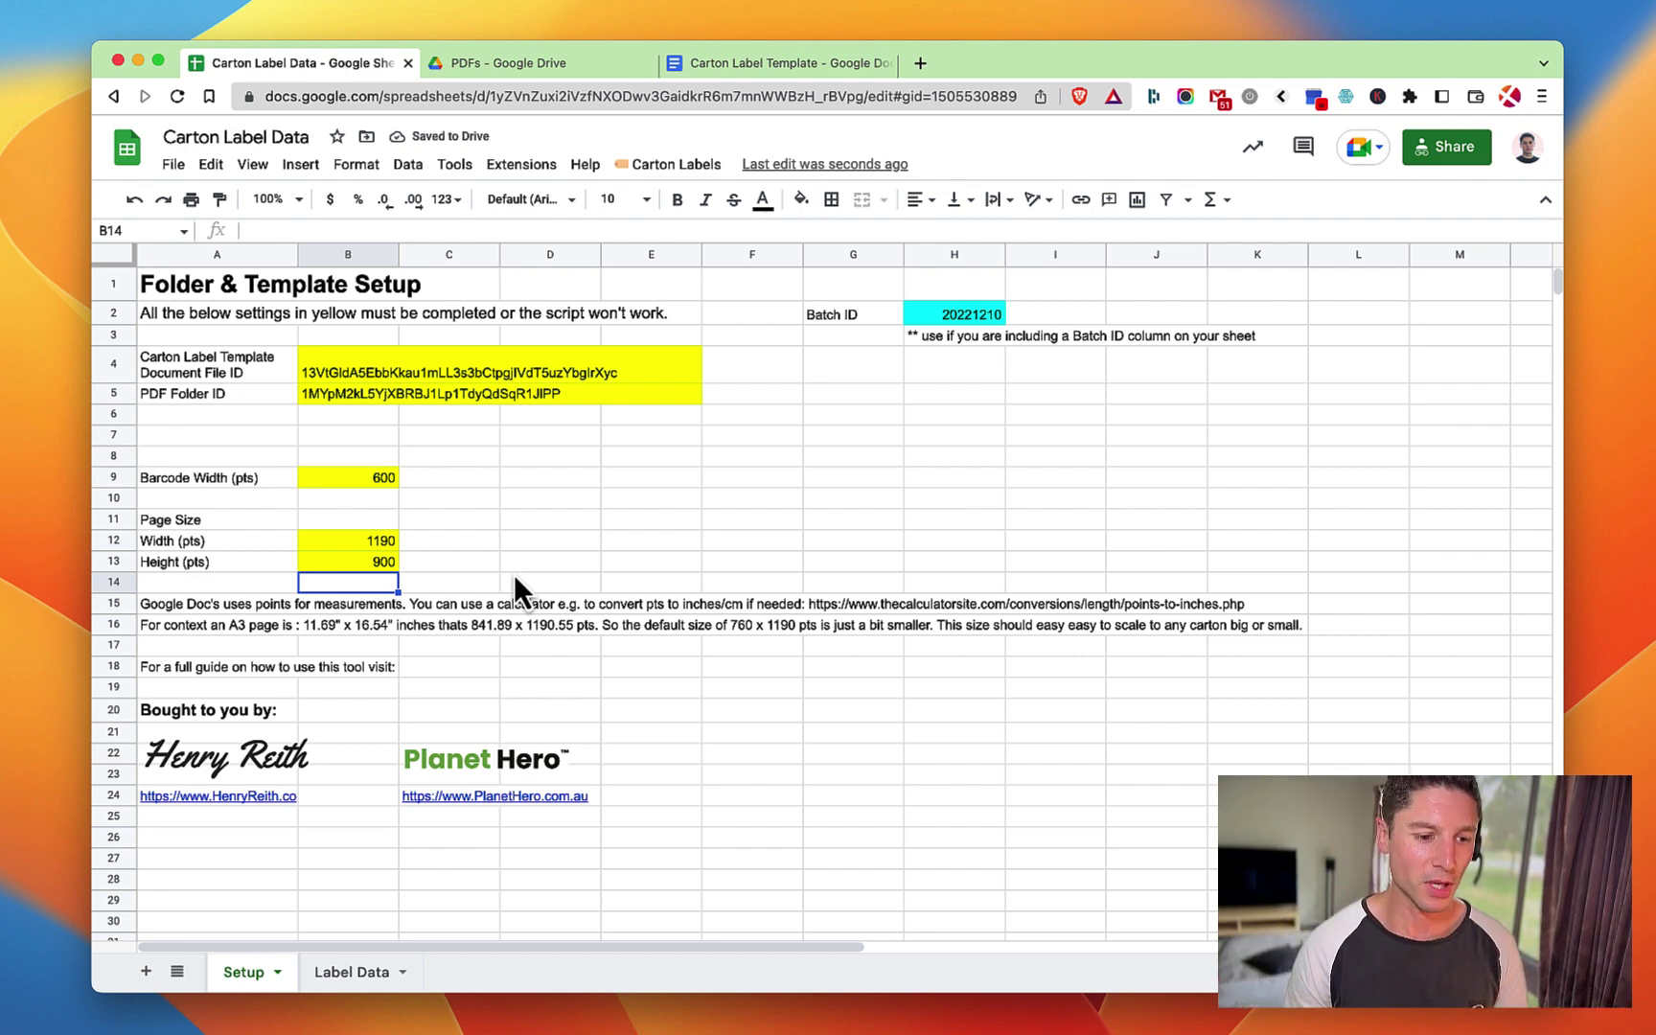
{"action": "left_click", "coordinate": [682, 167]}
{"action": "left_click", "coordinate": [694, 220]}
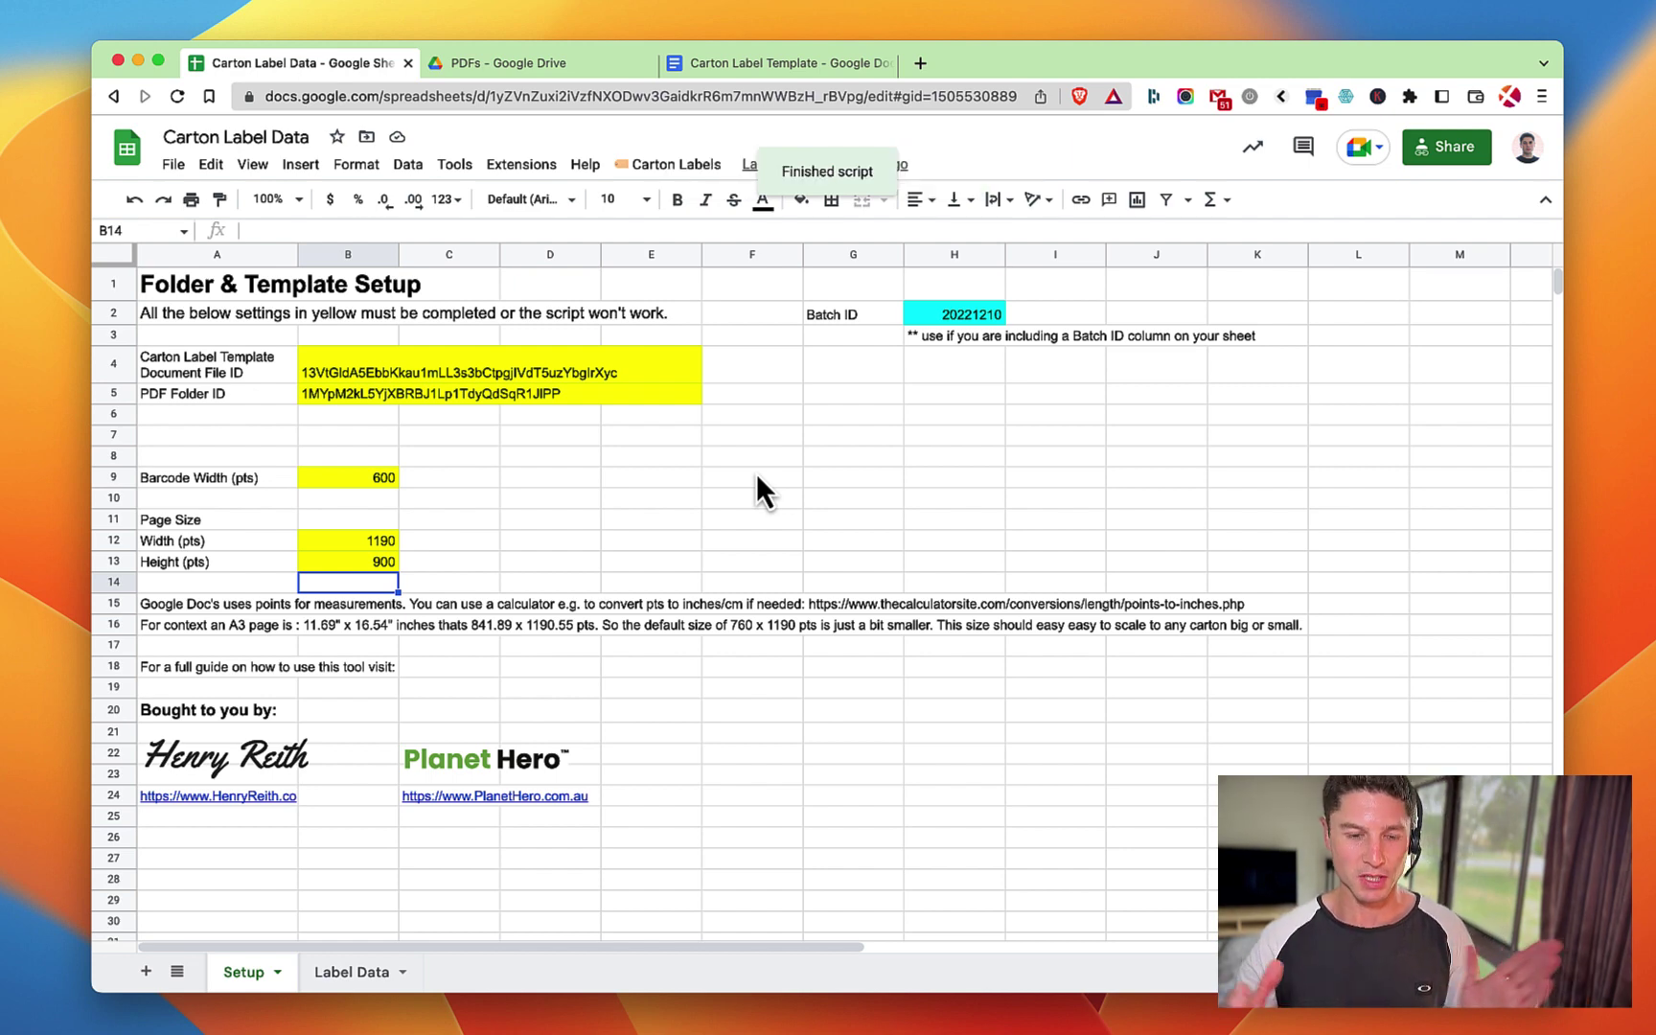
Refresh the PDFs folder, preview the newest 6:27 pm HRCO-045-BK-SM label, then close it.
{"action": "left_click", "coordinate": [531, 66]}
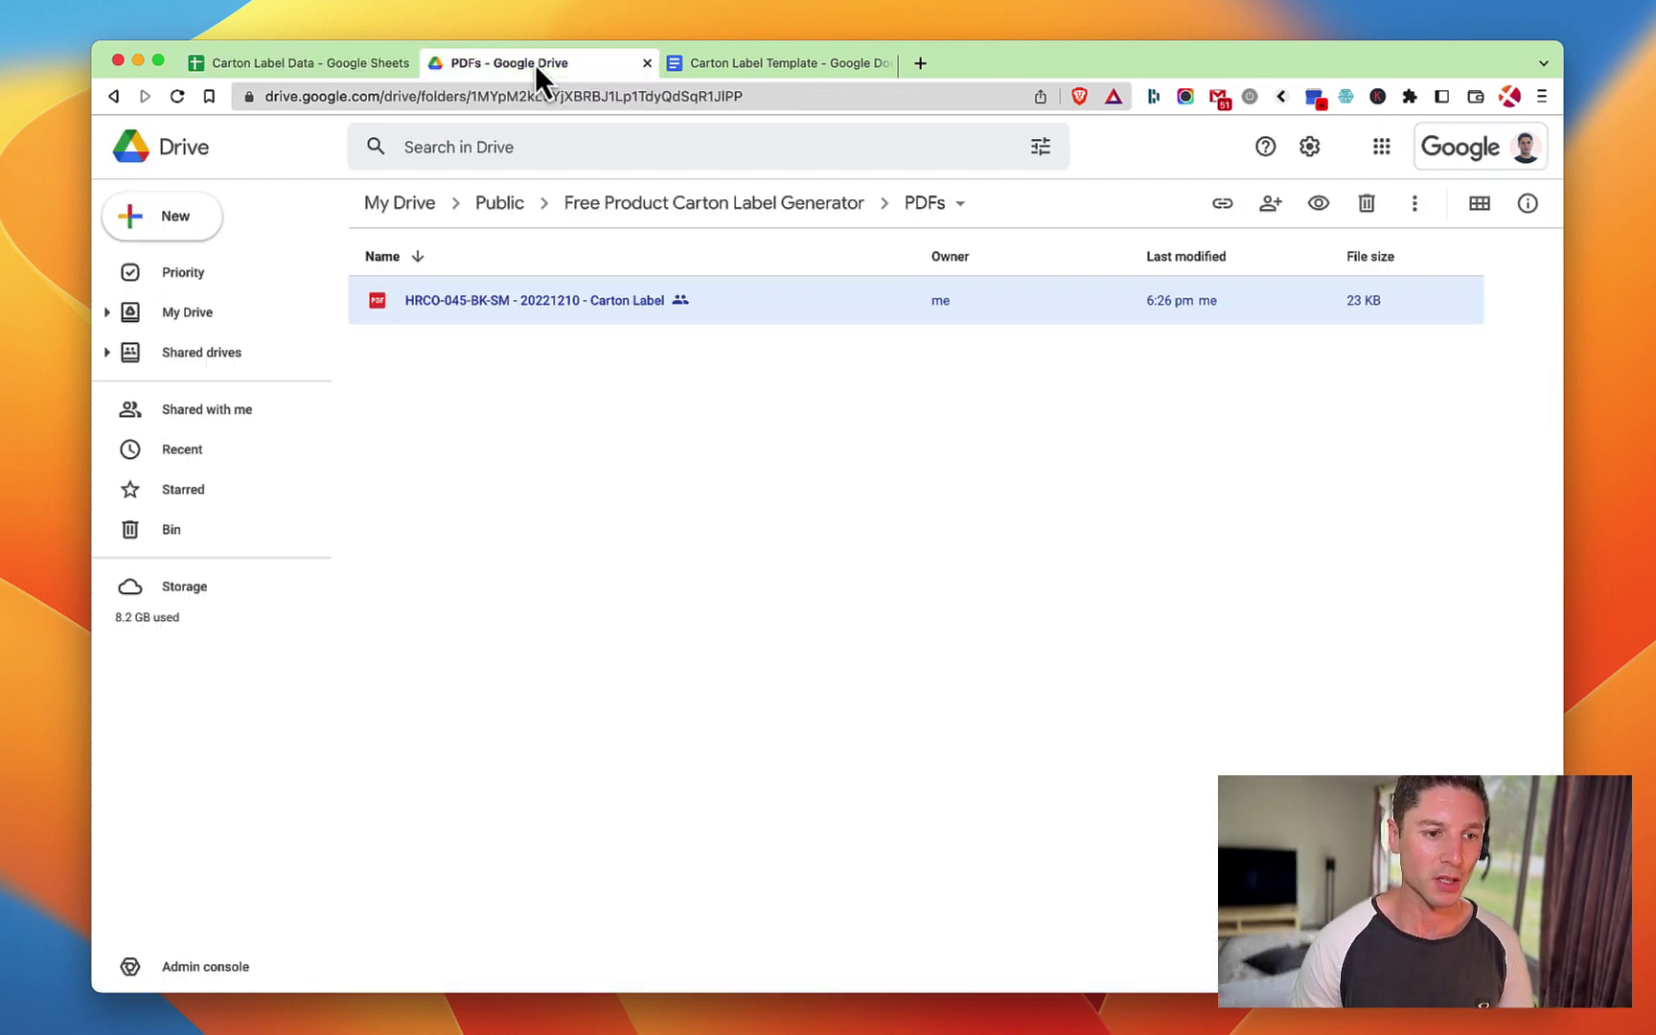
{"action": "left_click", "coordinate": [178, 100]}
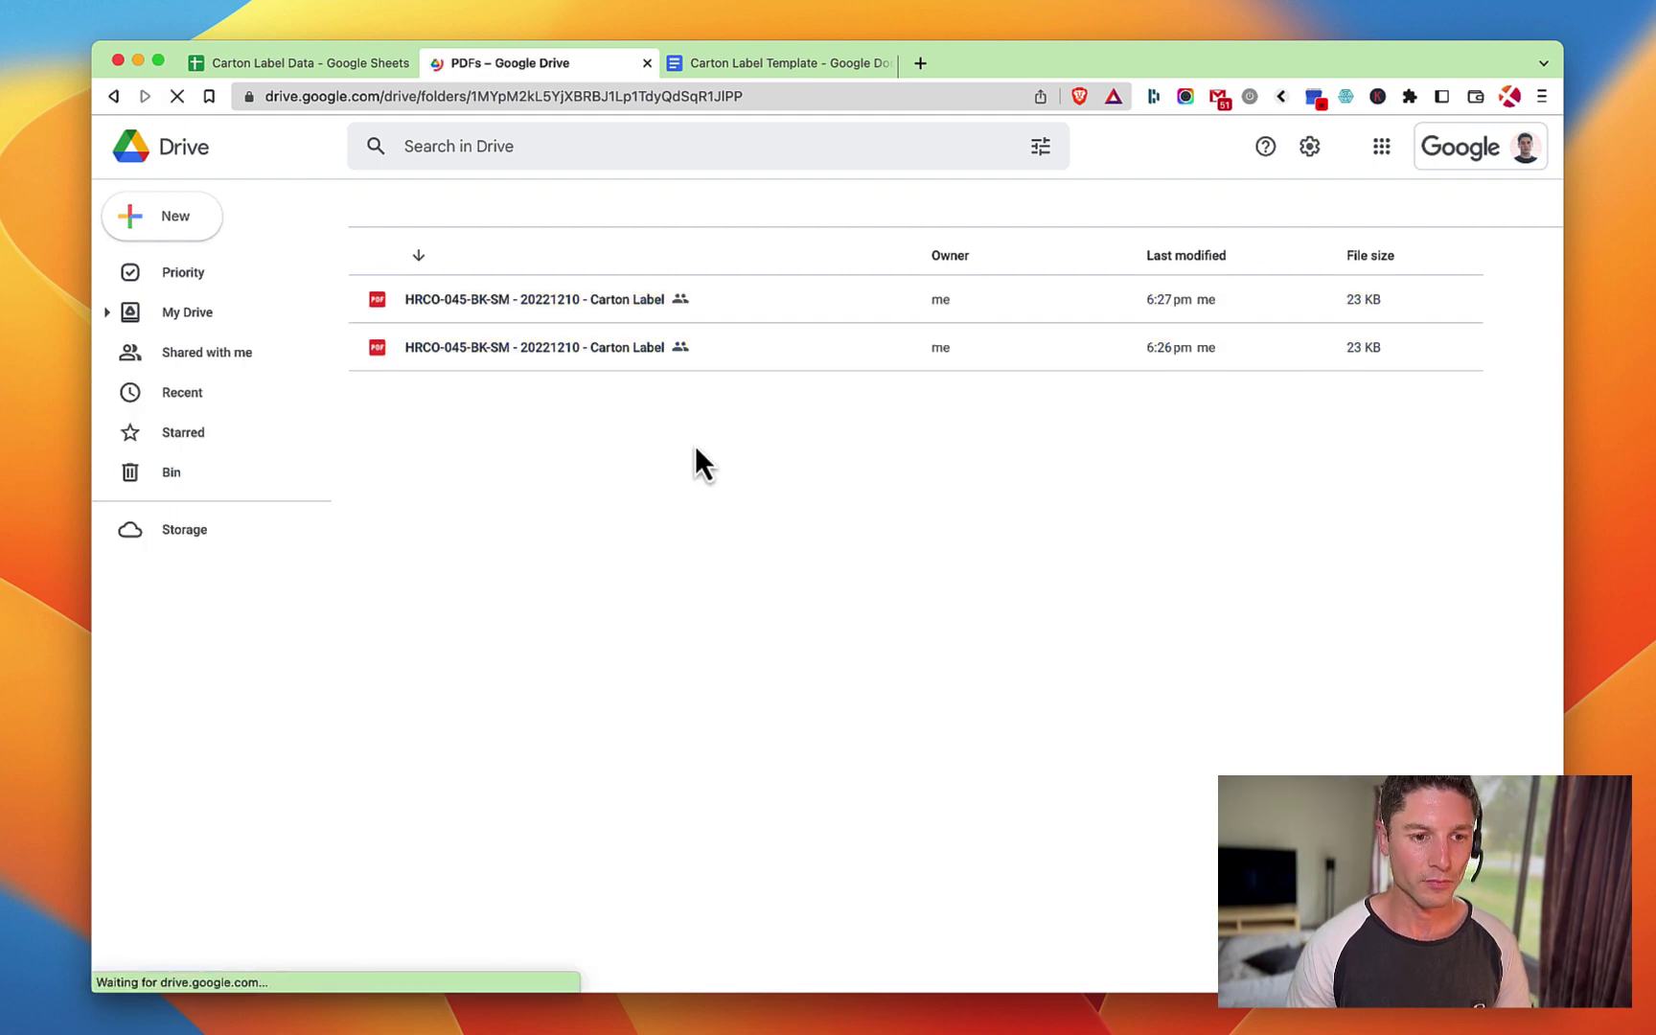
{"action": "double_click", "coordinate": [695, 300]}
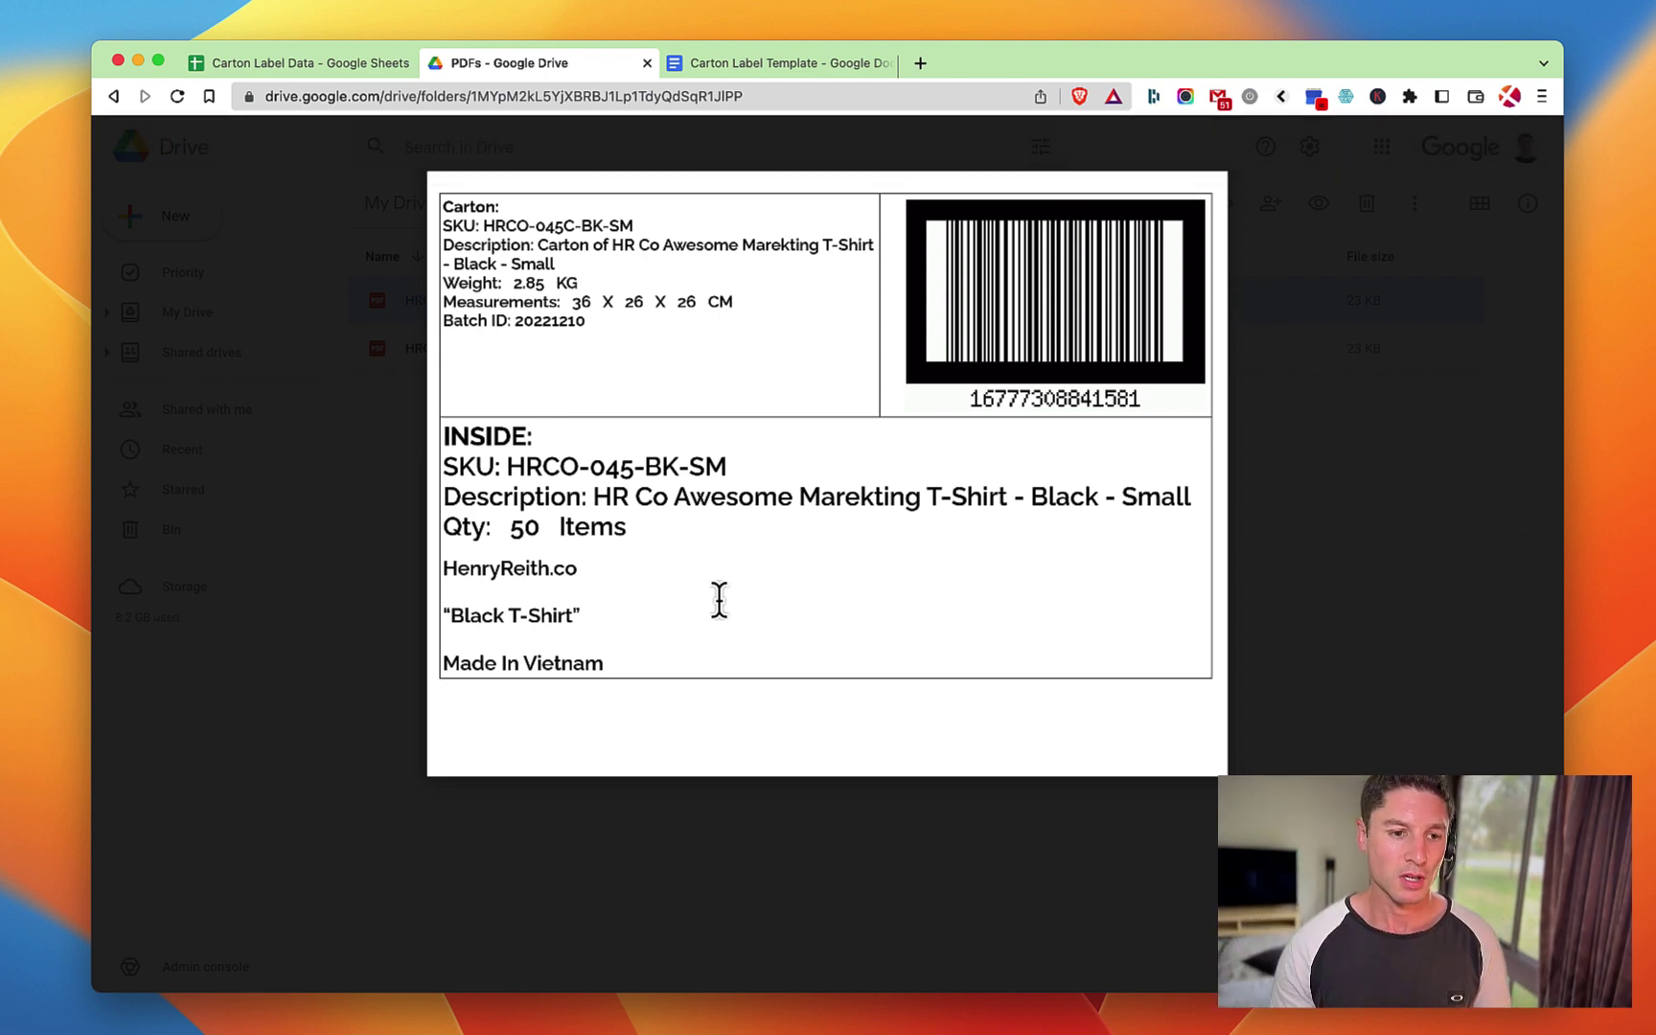
{"action": "left_click", "coordinate": [1359, 421]}
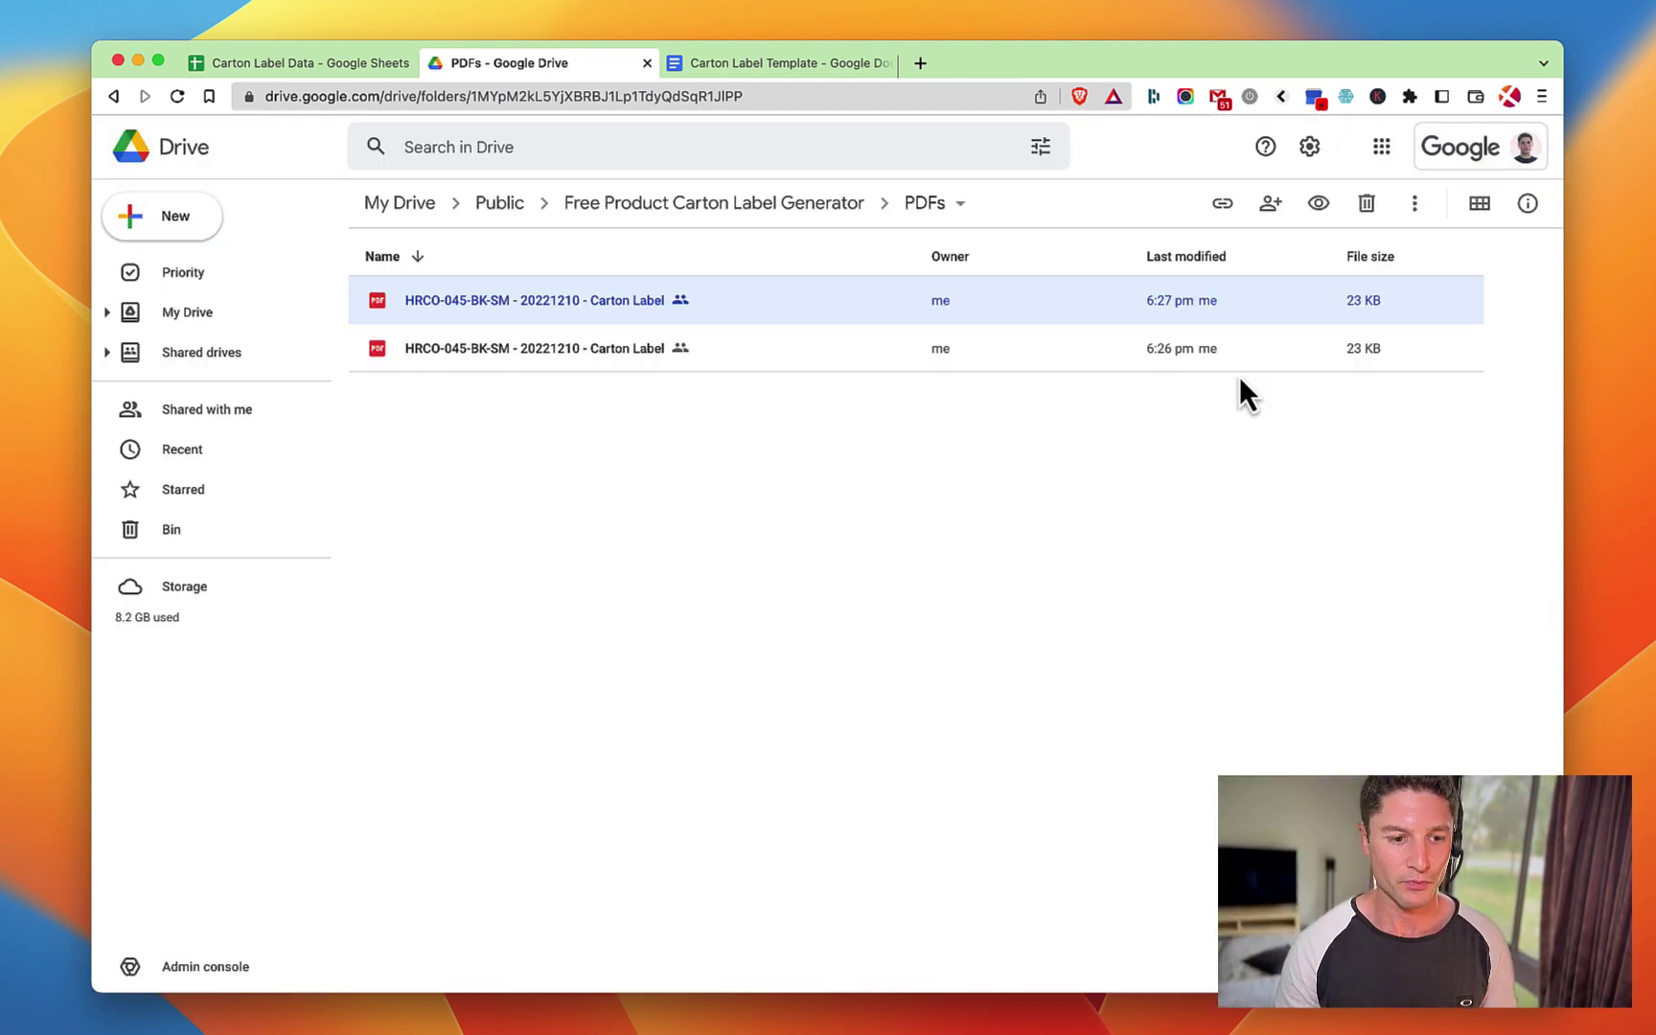
Set the page Height back to 720 and recheck the Height and Barcode Width values.
{"action": "left_click", "coordinate": [262, 72]}
{"action": "left_click", "coordinate": [380, 565]}
{"action": "type", "text": "720"}
{"action": "key", "text": "Return"}
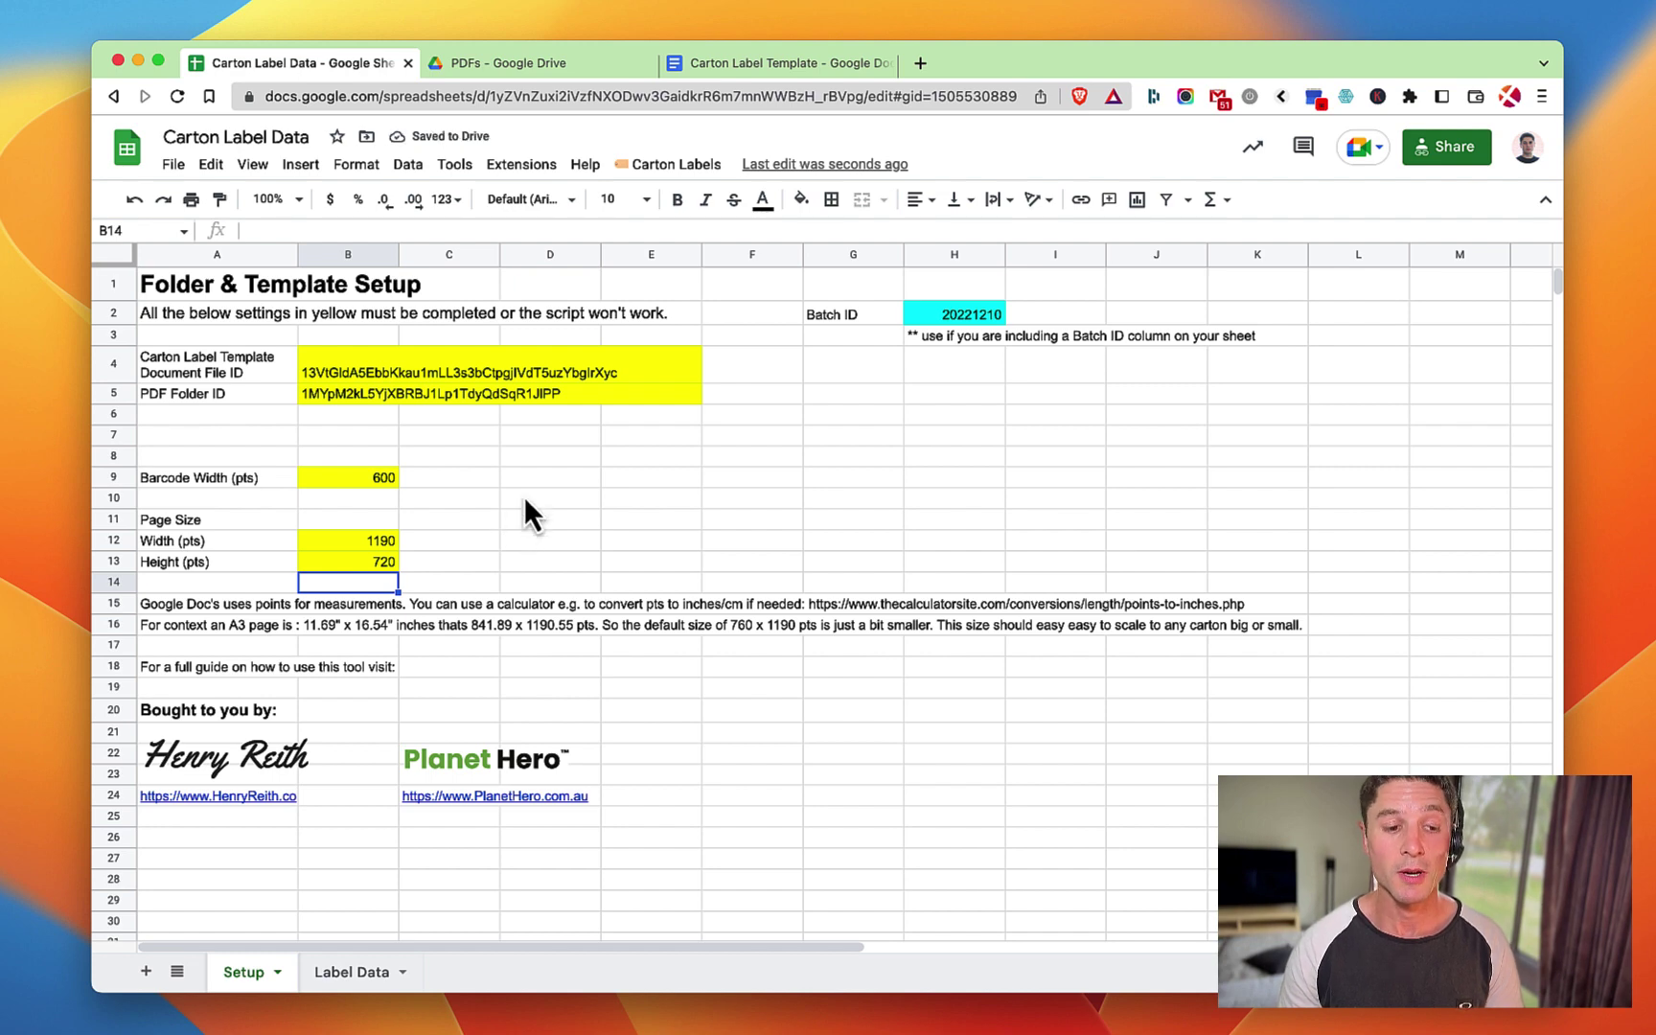
{"action": "left_click", "coordinate": [382, 559]}
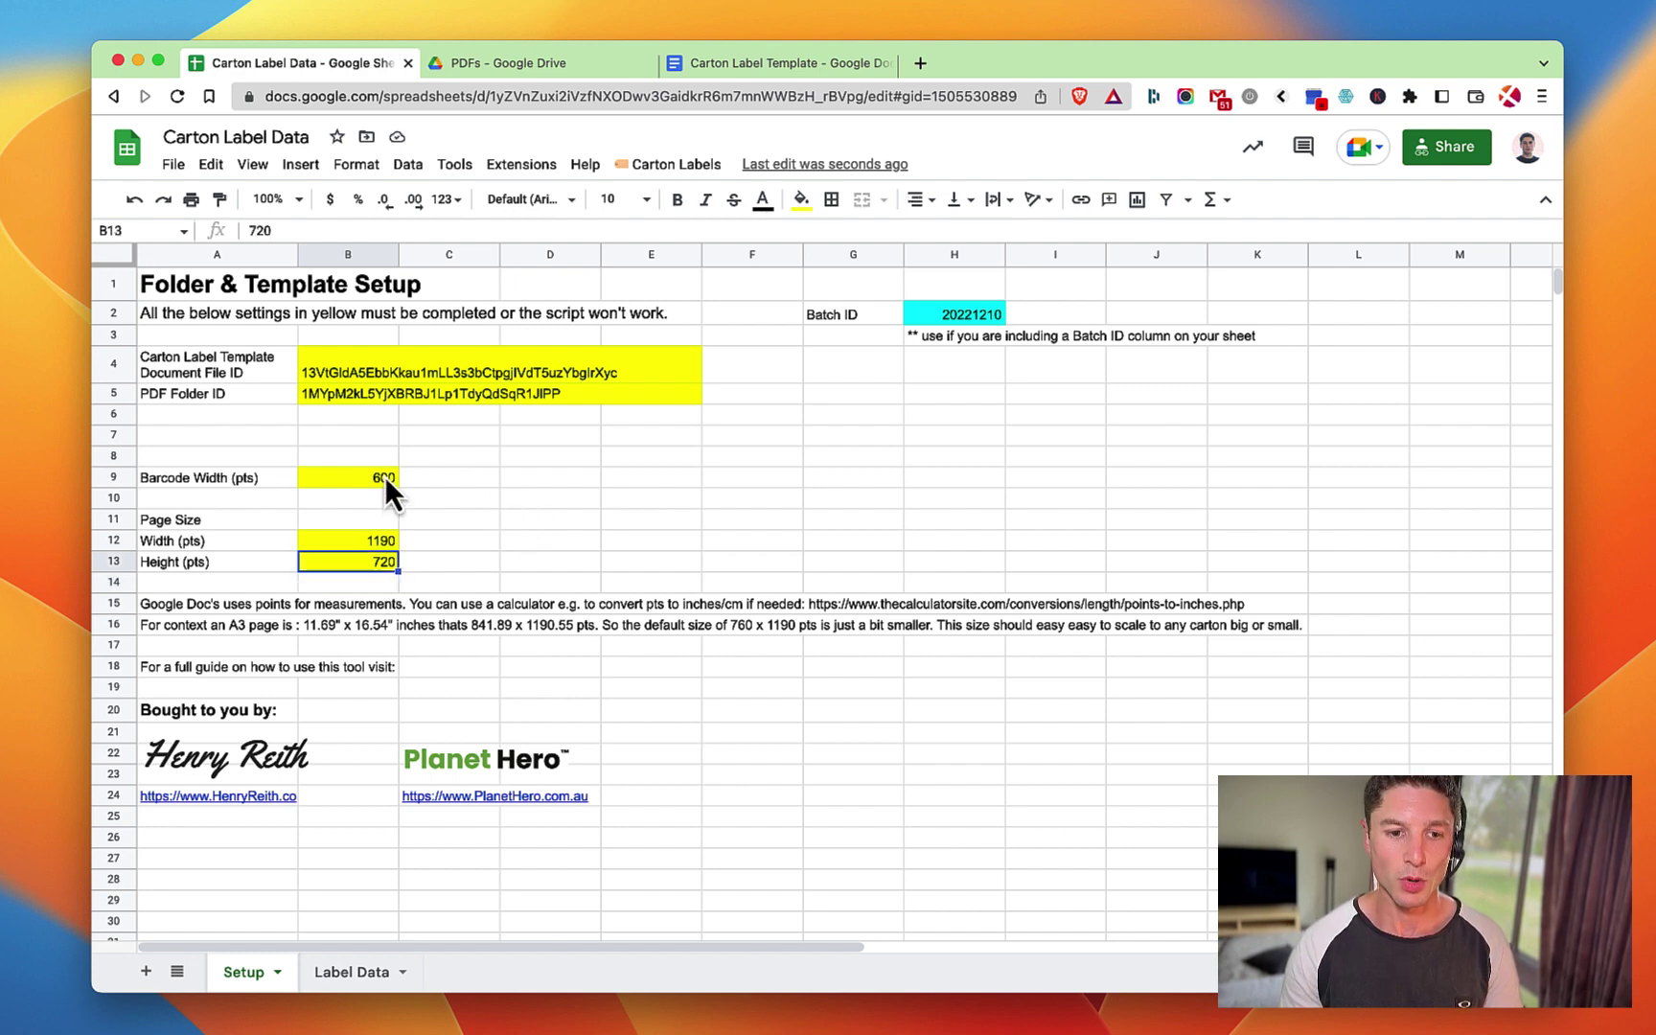
{"action": "left_click", "coordinate": [384, 476]}
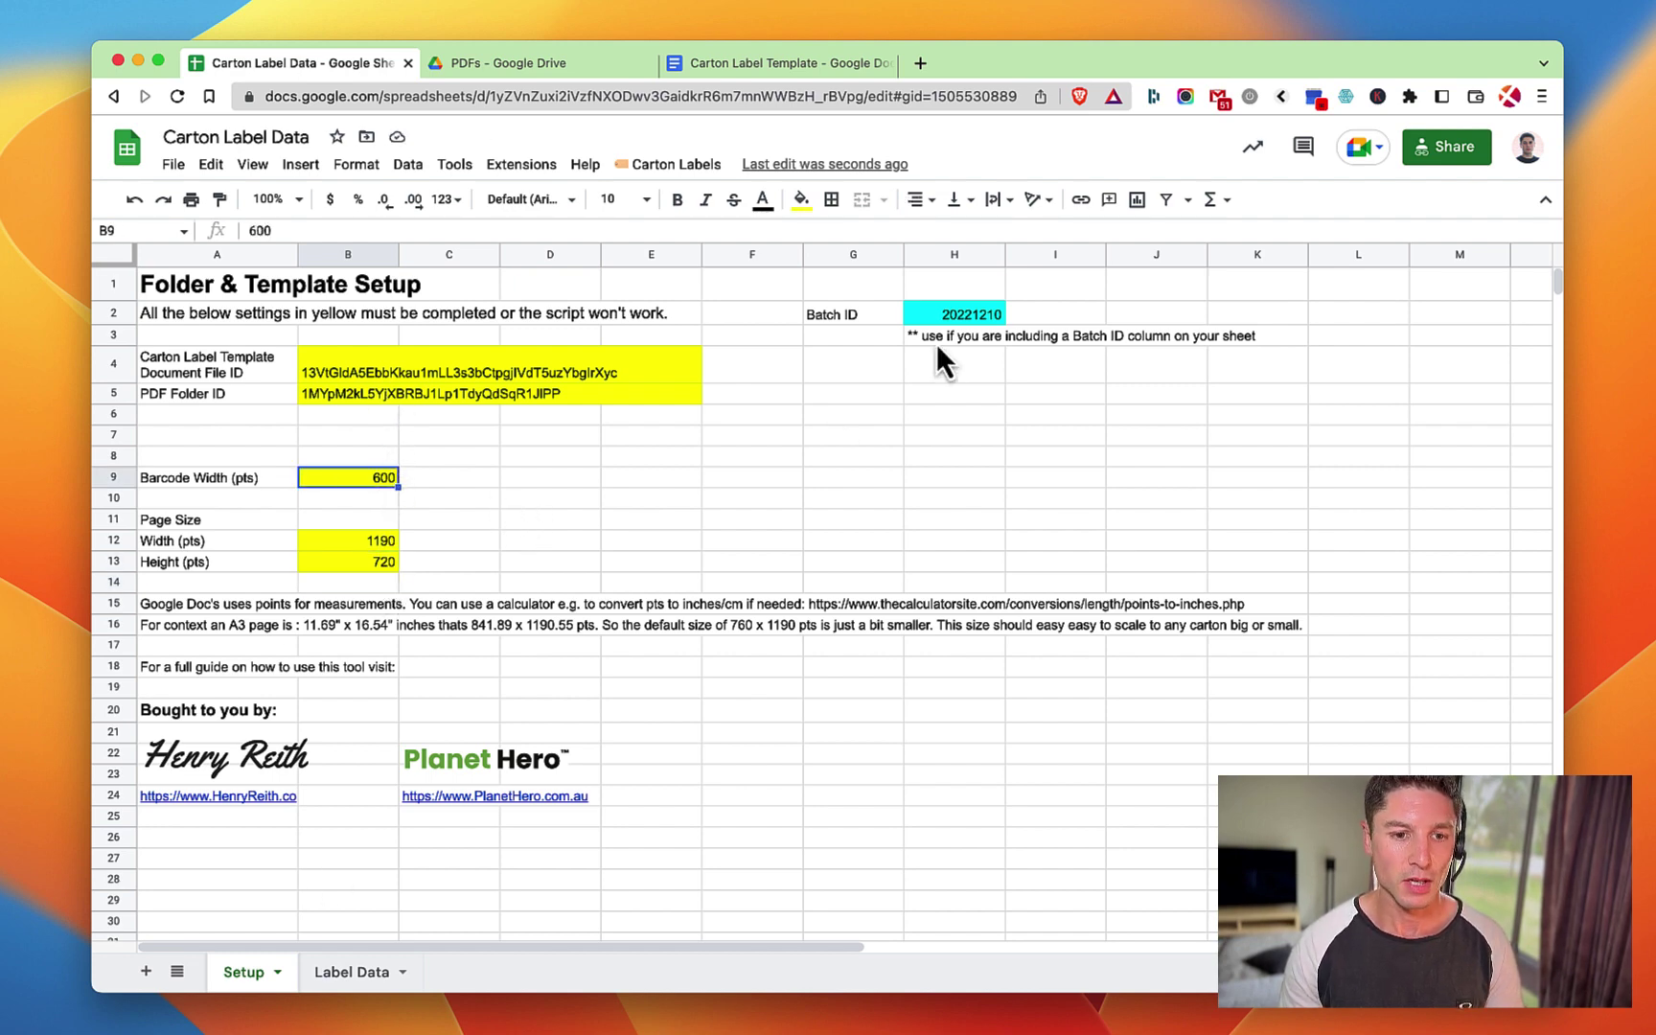
On Label Data, inspect the Carton_Pack_ID formula in L2 and the barcode link in M2.
{"action": "left_click", "coordinate": [324, 973]}
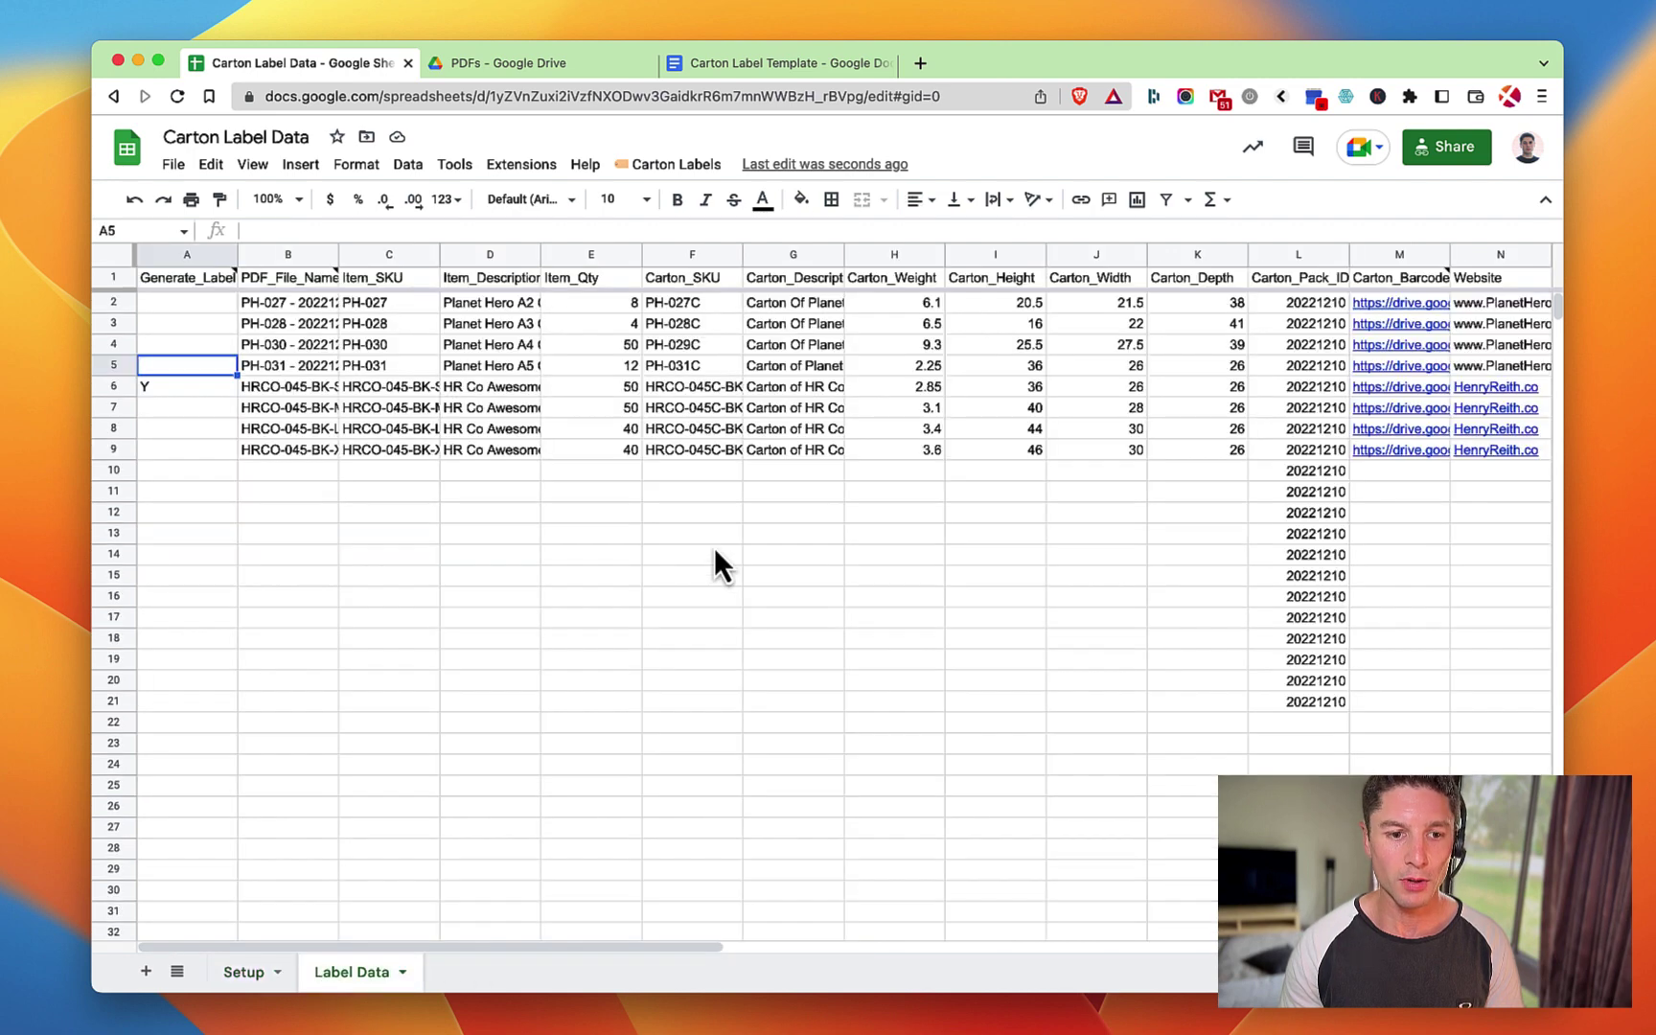
{"action": "left_click", "coordinate": [1332, 306]}
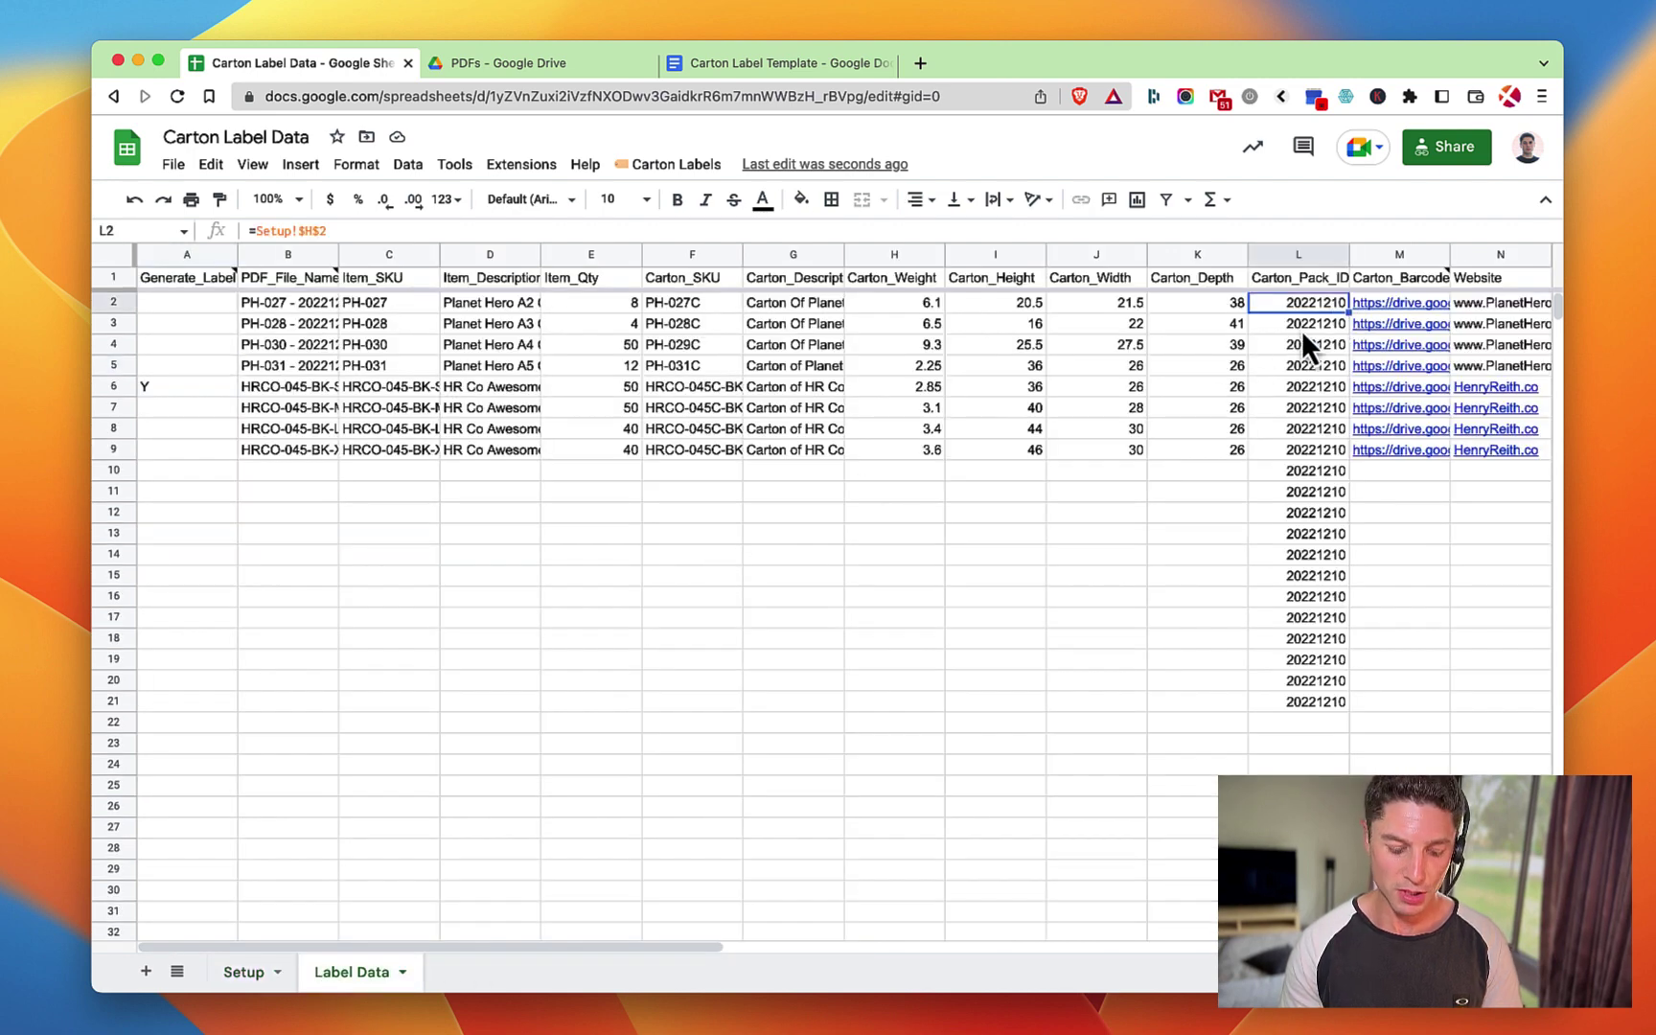
{"action": "key", "text": "Right"}
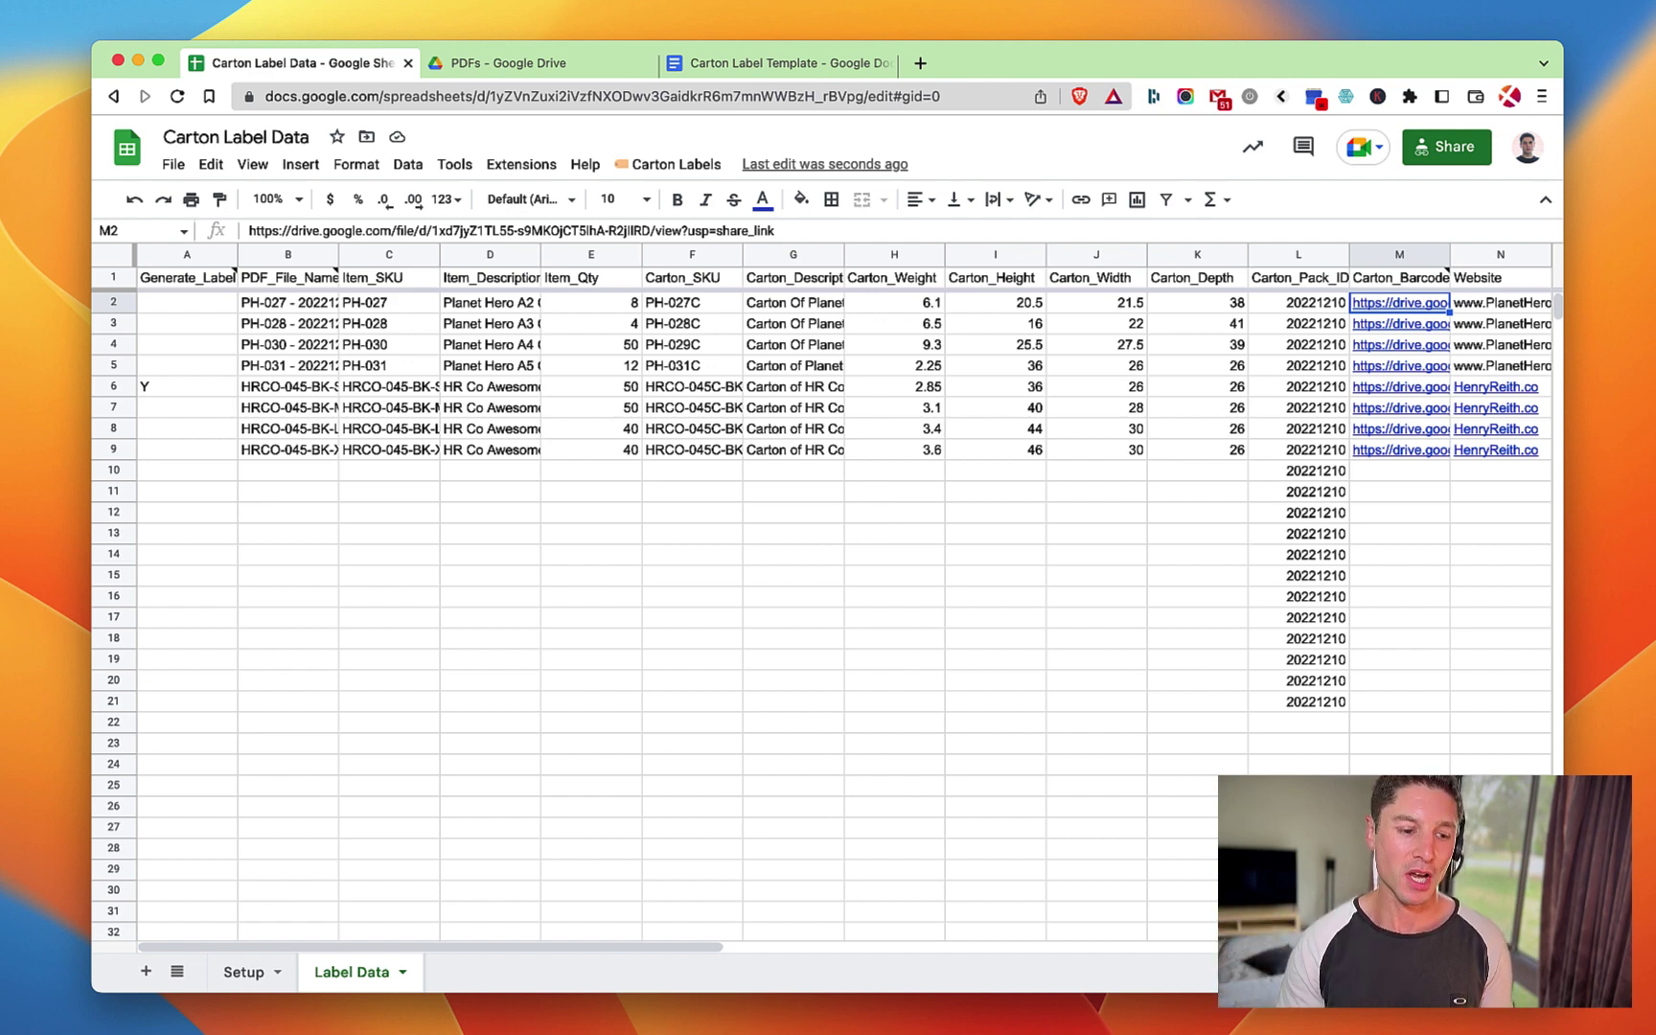
{"action": "left_click", "coordinate": [244, 972]}
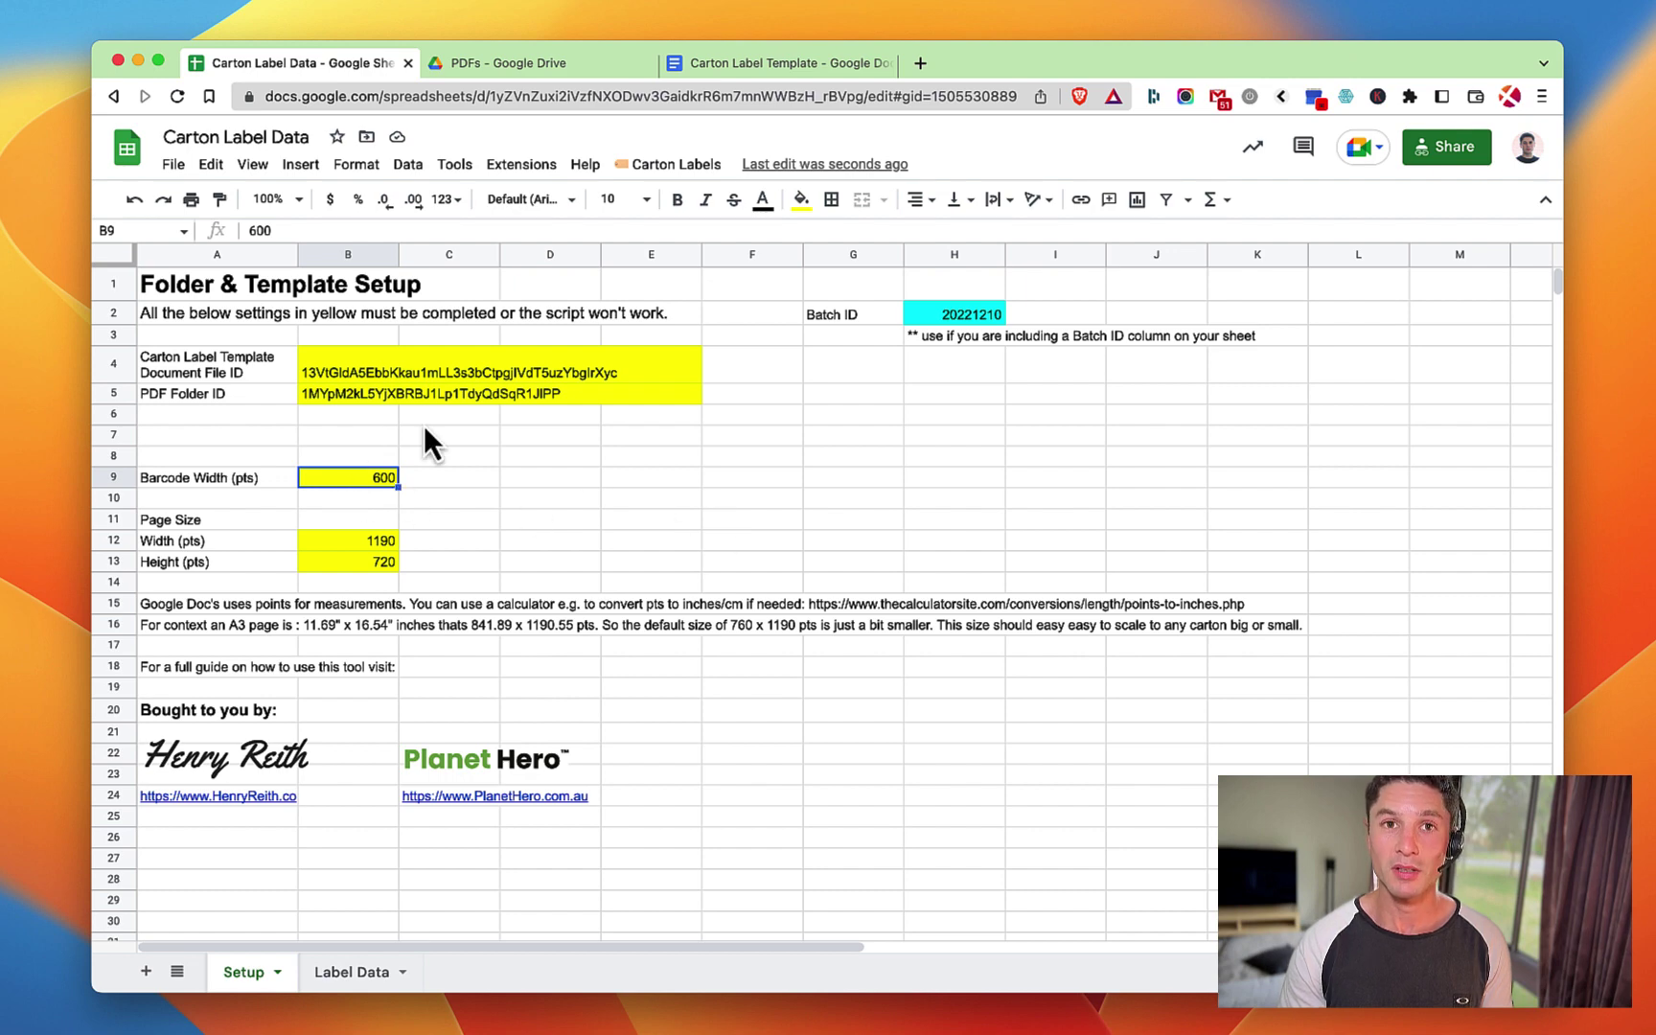
{"action": "left_click", "coordinate": [352, 972]}
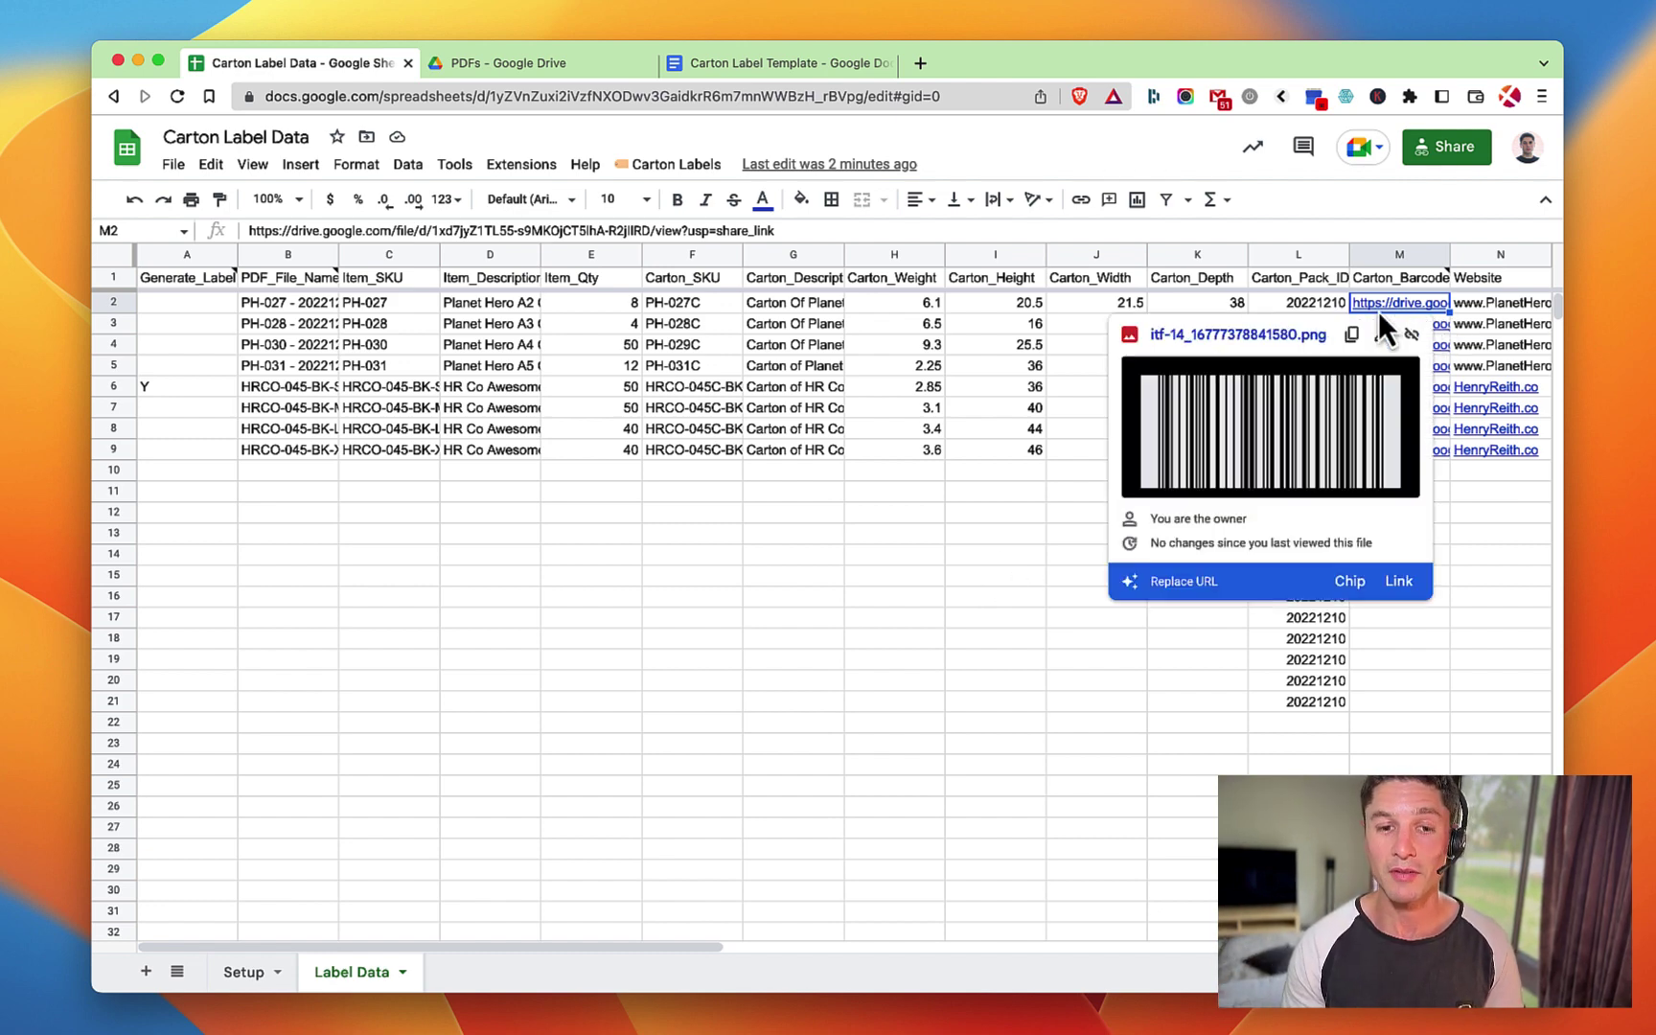
{"action": "left_click", "coordinate": [1305, 307]}
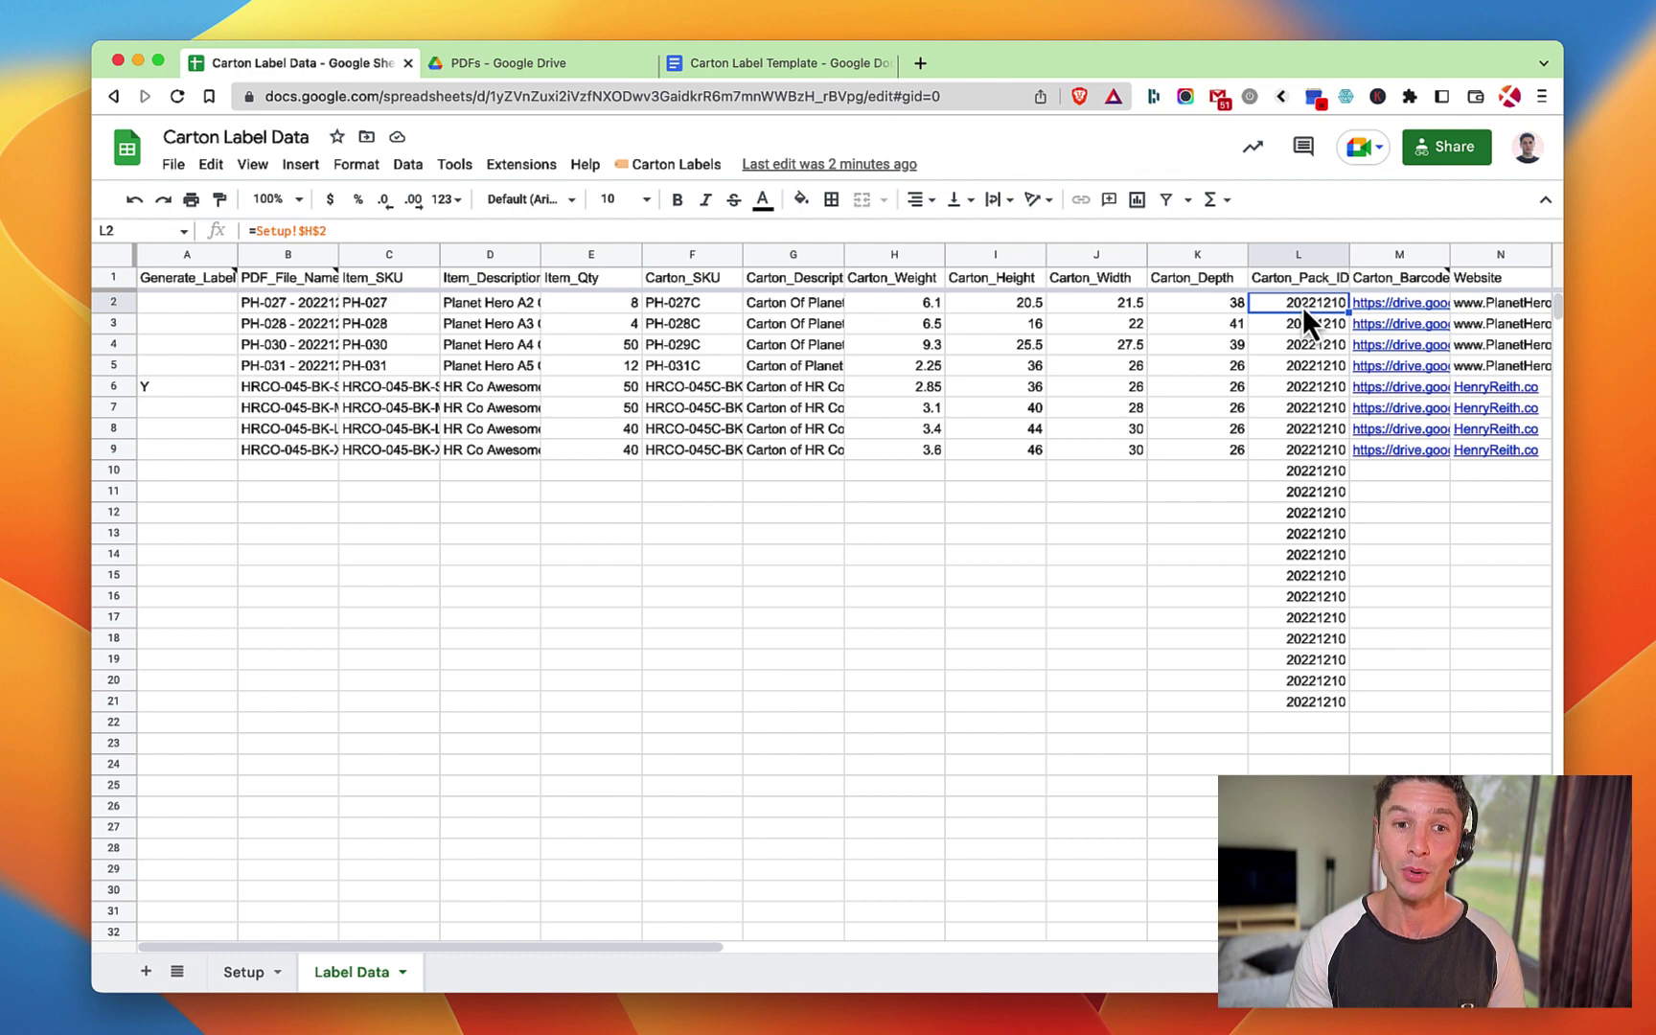
{"action": "left_click", "coordinate": [720, 370]}
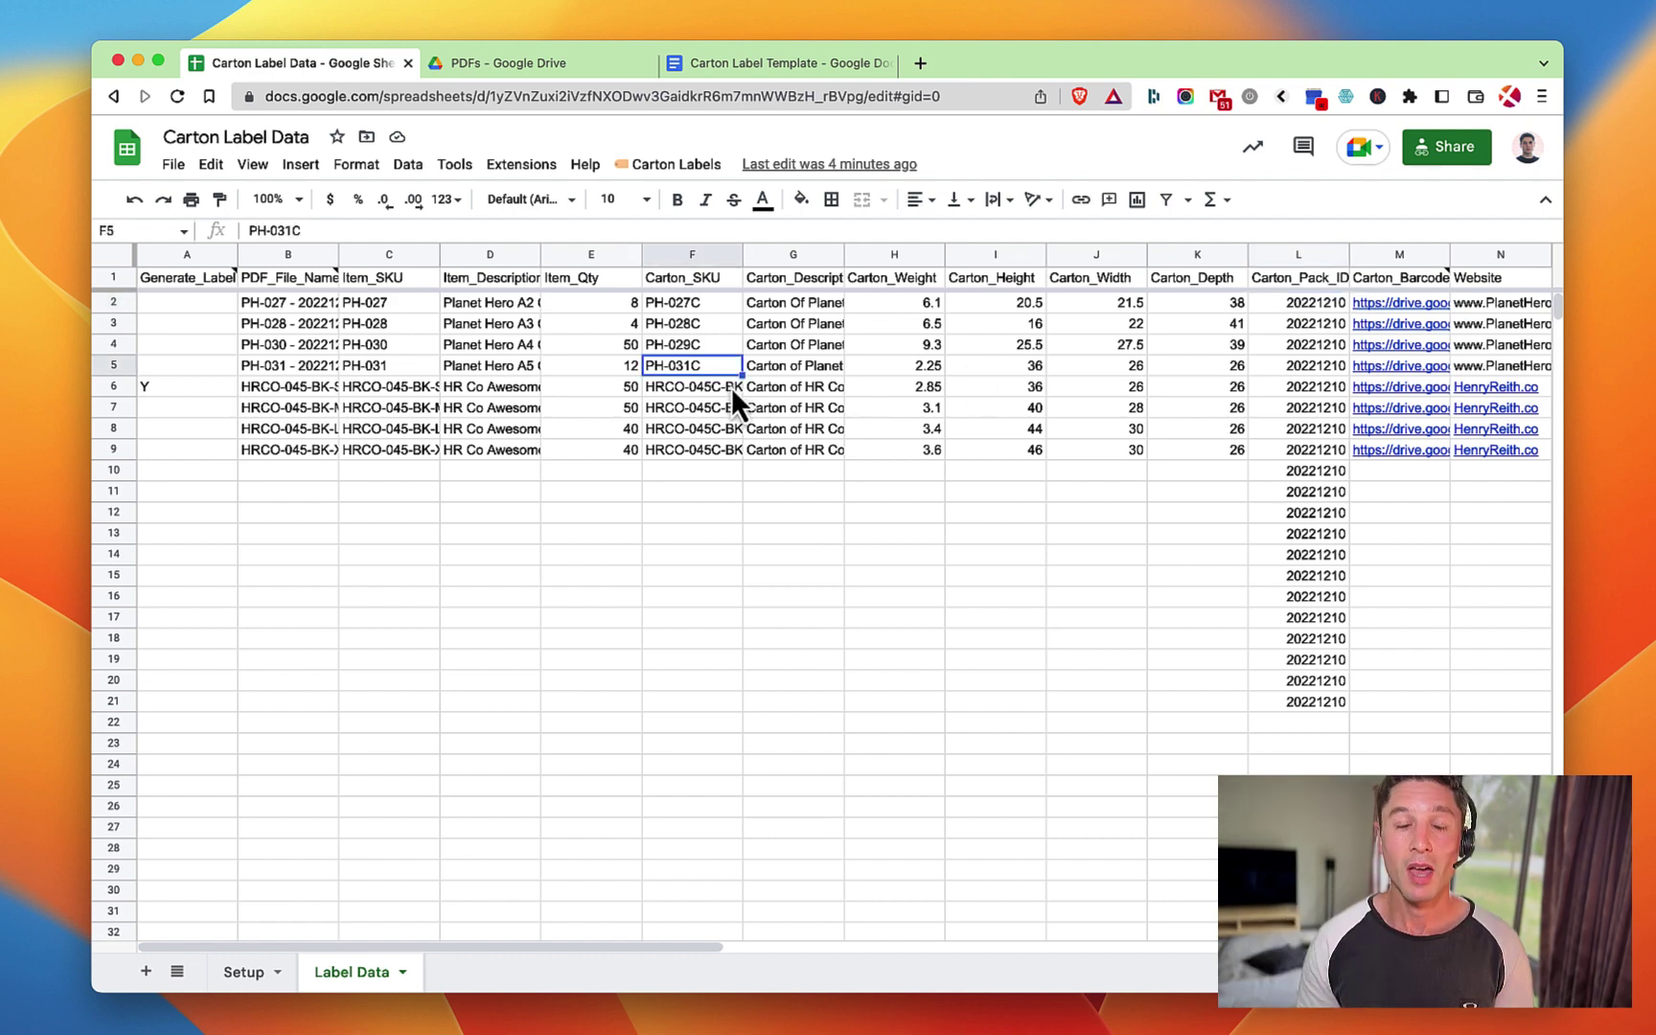